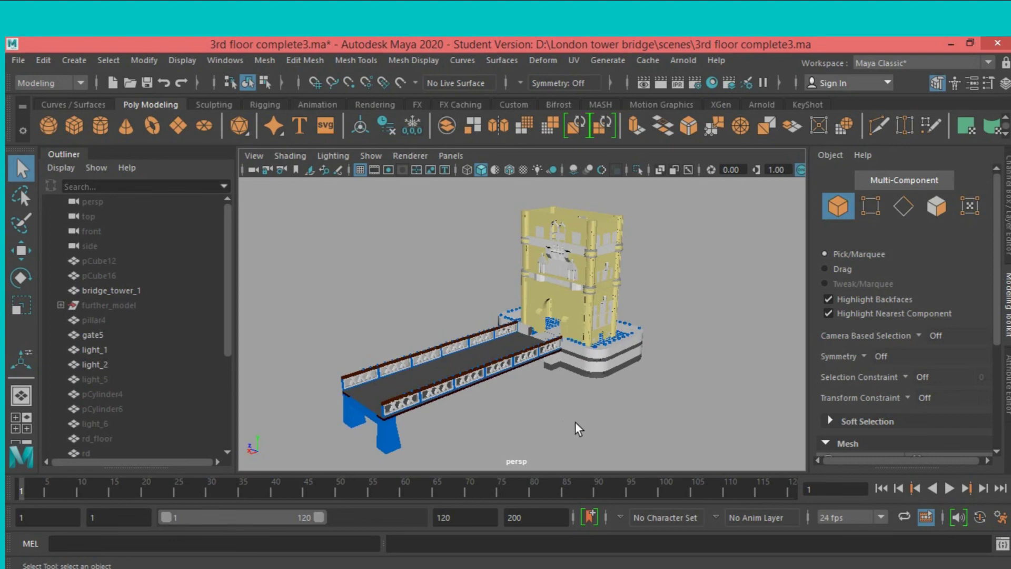
Orbit and zoom in on the tower until its front face and central arch fill the view.
mouse_move(593, 421)
left_mouse_down("alt")
mouse_move(605, 418)
mouse_move(451, 420)
mouse_move(677, 425)
left_mouse_up("alt")
mouse_move(677, 424)
middle_mouse_down("alt")
mouse_move(682, 399)
mouse_move(662, 420)
mouse_move(677, 420)
middle_mouse_up("alt")
scroll(677, 420, "up", 3)
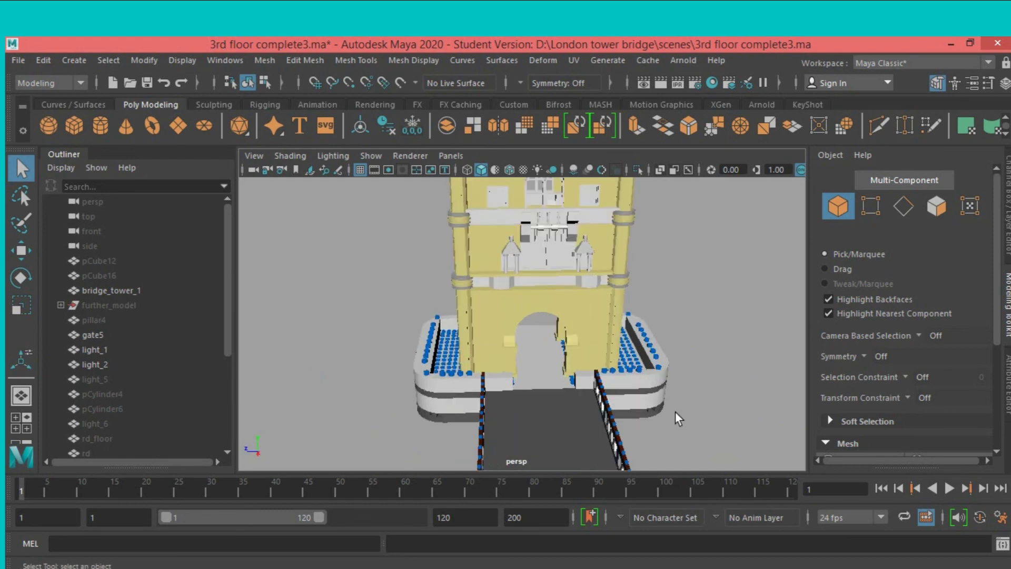
scroll(675, 413, "up", 3)
left_click_drag(646, 388, 624, 390, "alt")
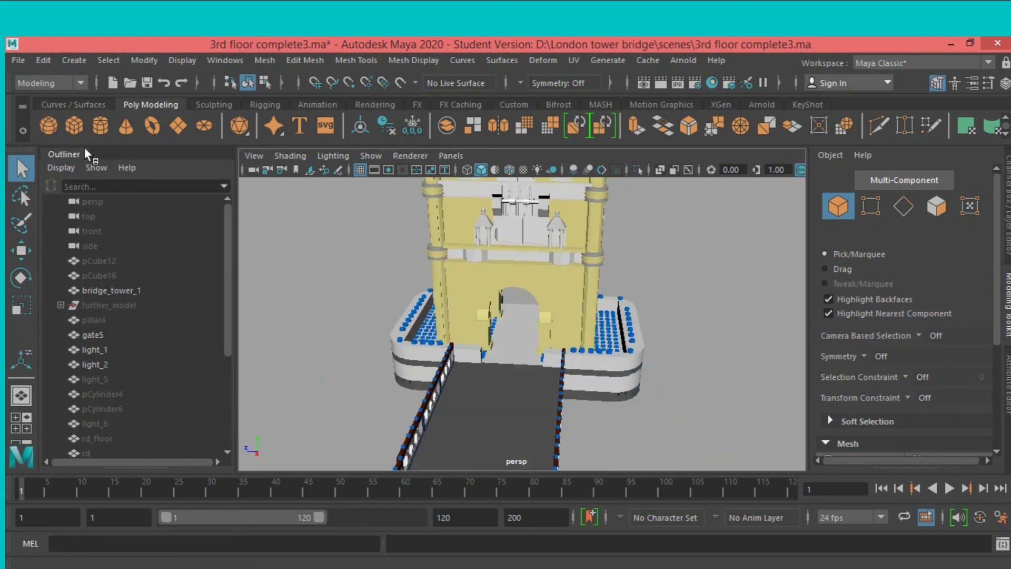
Create a polygon cube and move it up and across onto the tower wall.
left_click(74, 127)
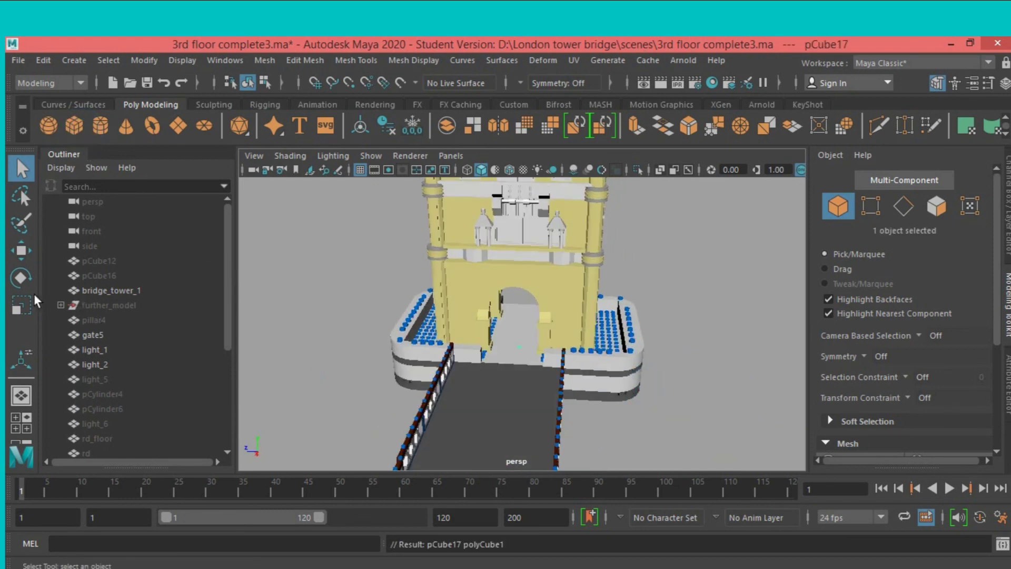
left_click(28, 255)
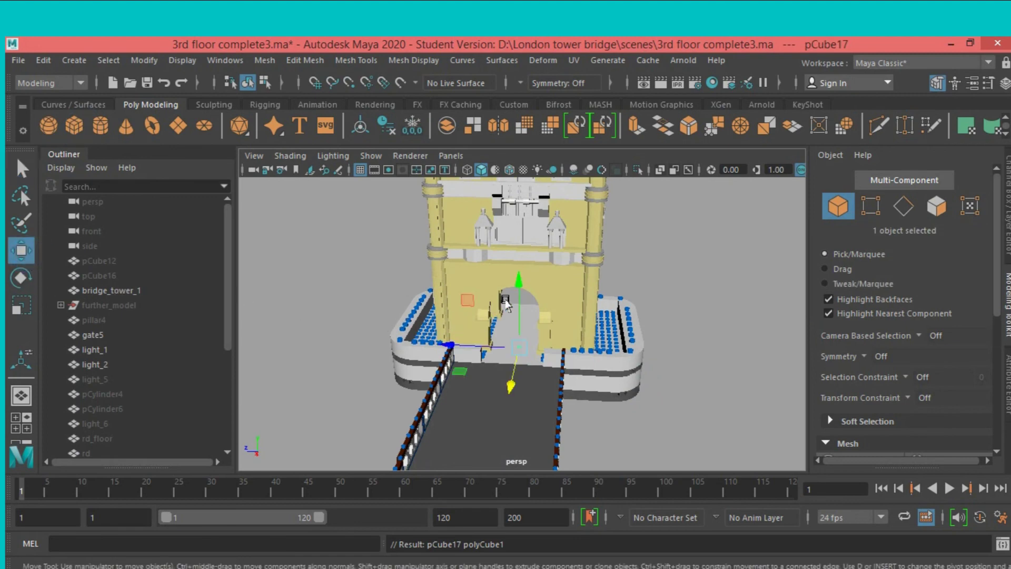
mouse_move(514, 289)
left_mouse_down()
mouse_move(522, 214)
mouse_move(521, 229)
left_mouse_up()
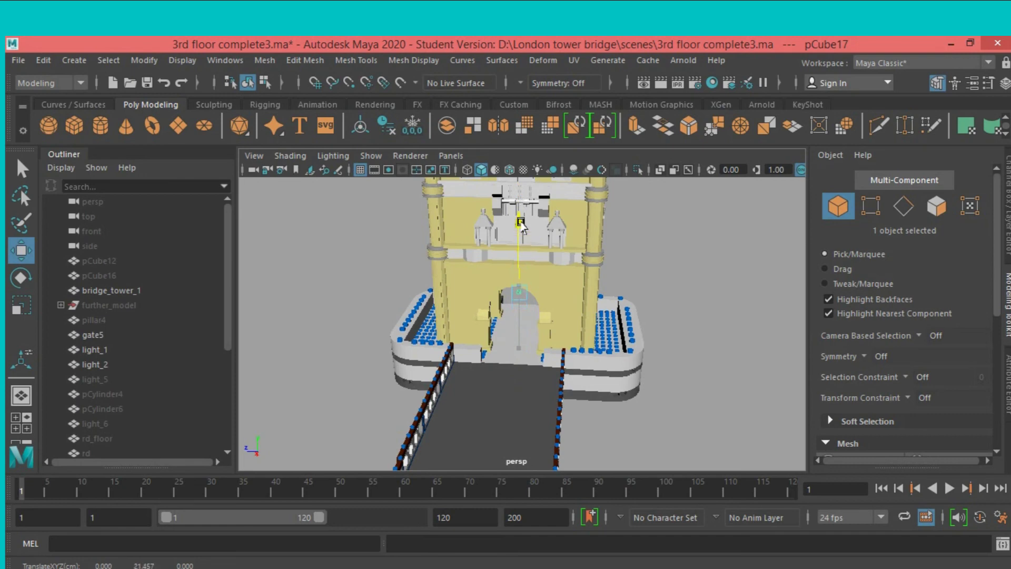
left_click_drag(511, 307, 504, 315)
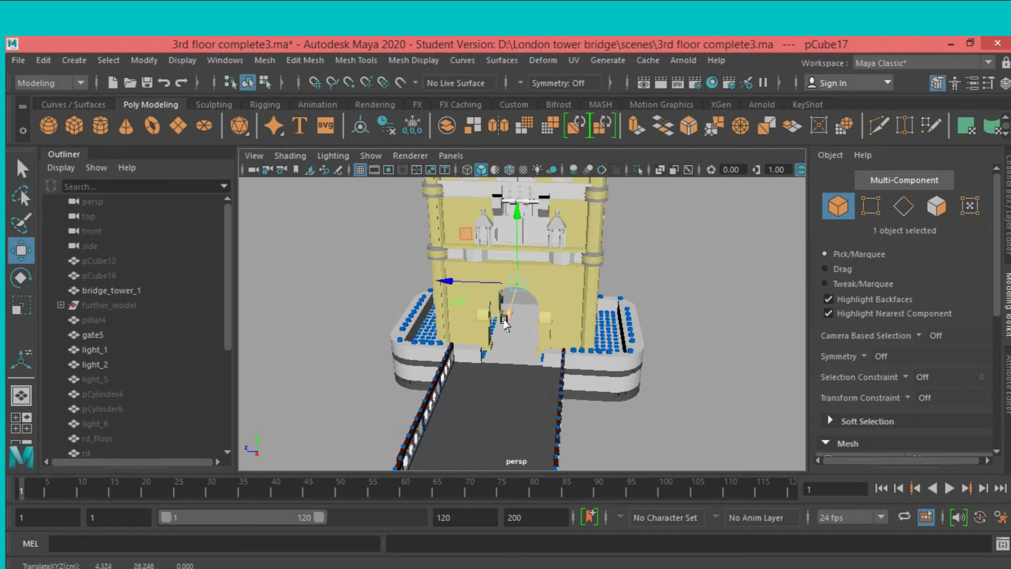
Frame the cube and scale it along X into a thin horizontal bar above the arch.
key("f")
scroll(501, 323, "down", 2)
scroll(502, 323, "down", 2)
scroll(501, 325, "down", 1)
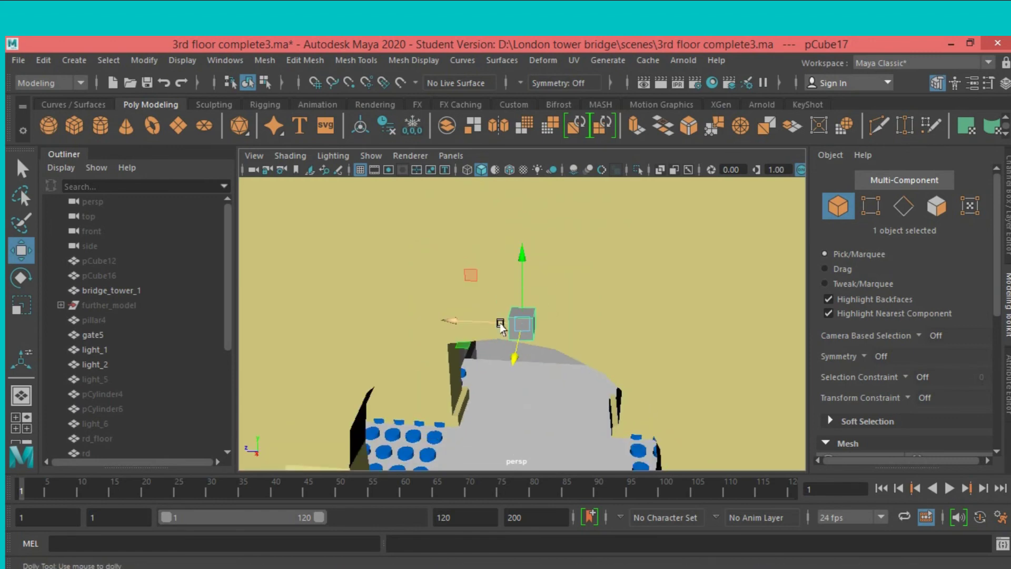
scroll(501, 327, "down", 2)
left_click_drag(503, 330, 504, 329, "alt")
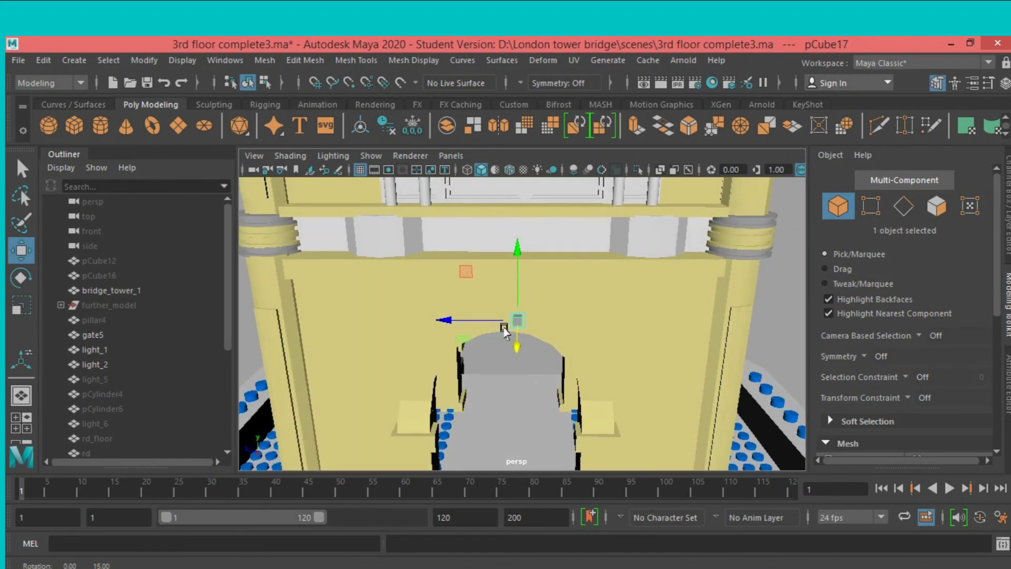
left_click(21, 305)
mouse_move(450, 321)
left_mouse_down()
mouse_move(347, 340)
mouse_move(364, 343)
left_mouse_up()
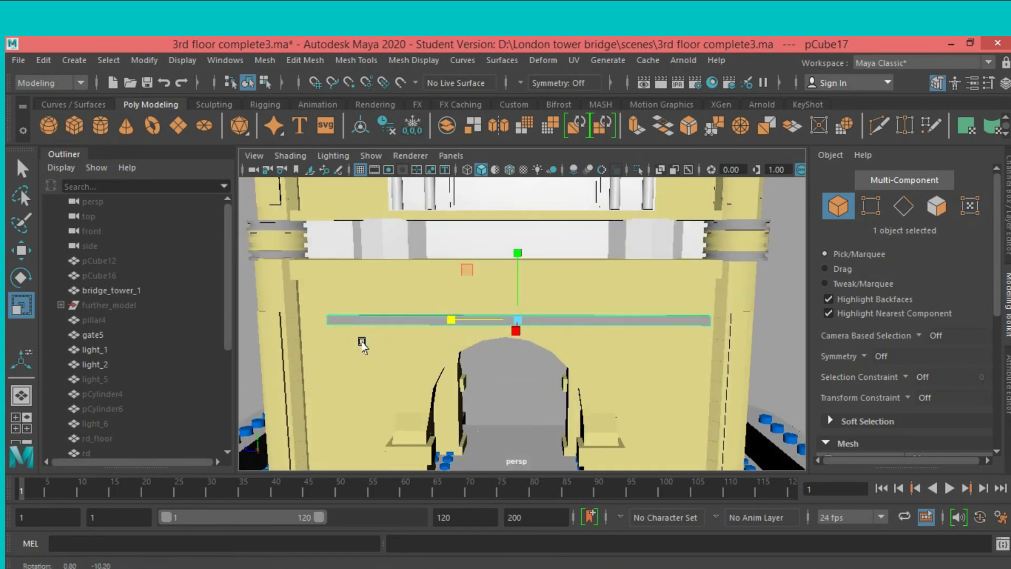
Move the bar's right-end vertices along X out to the right pillar.
left_click(870, 207)
left_click_drag(677, 294, 722, 355)
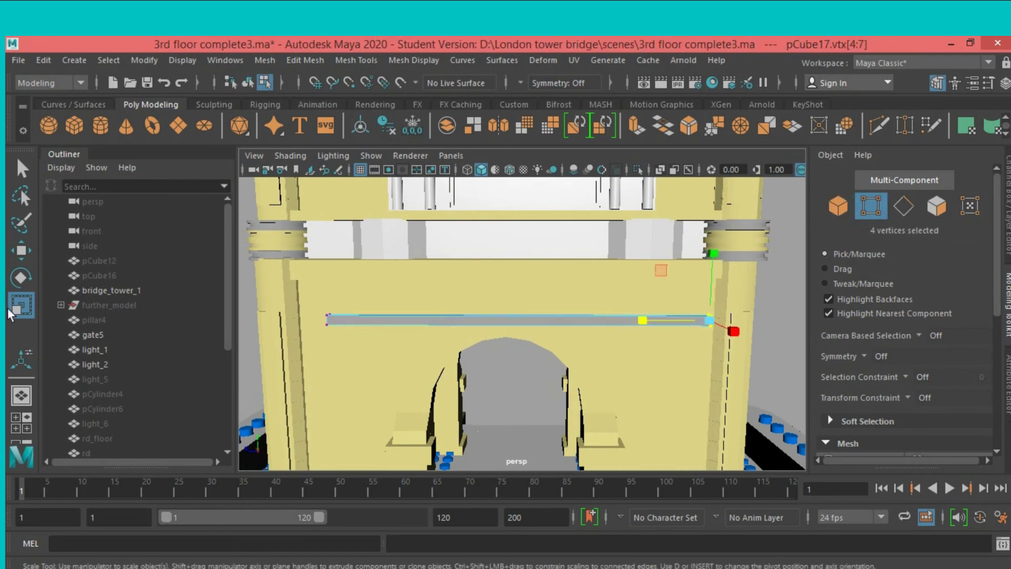
left_click(27, 255)
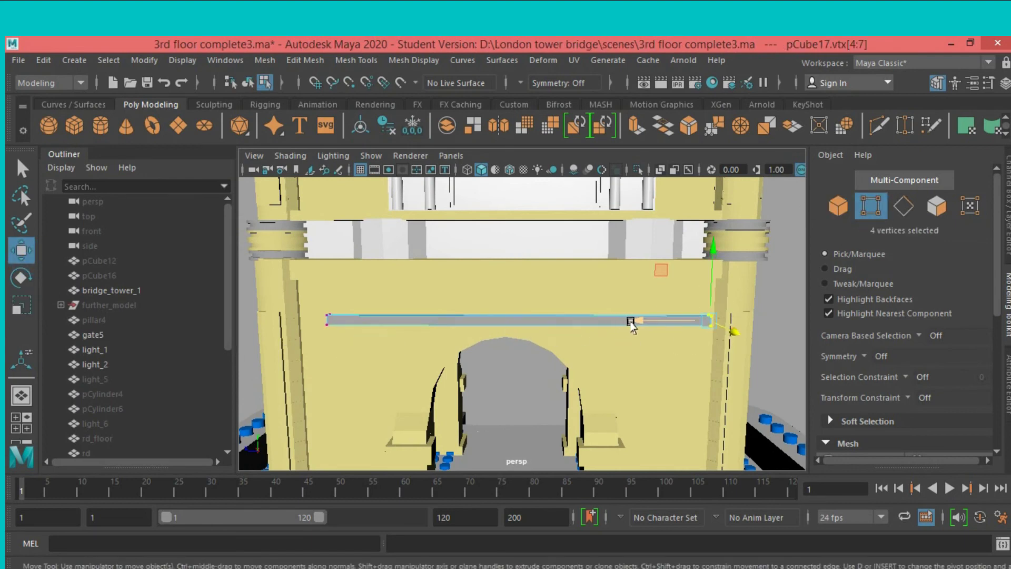
left_click_drag(634, 324, 589, 354)
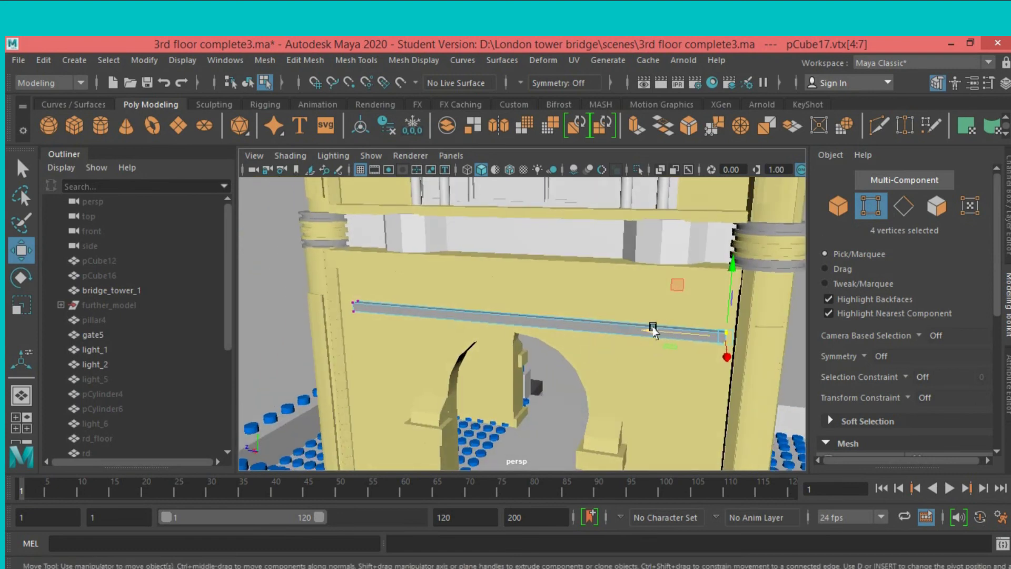
left_click_drag(653, 330, 662, 333)
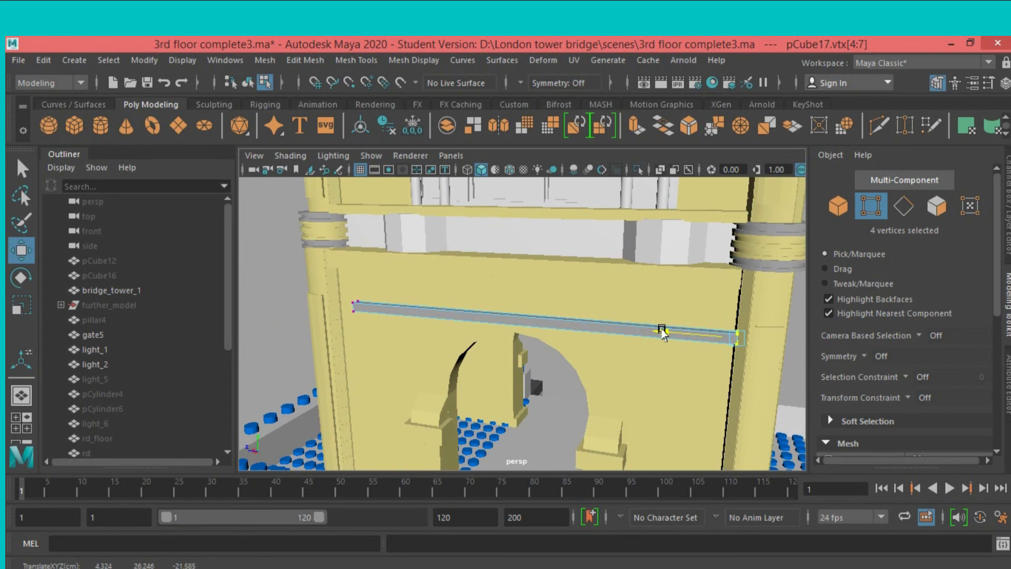
mouse_move(663, 333)
left_mouse_down("alt")
mouse_move(535, 378)
mouse_move(511, 372)
left_mouse_up("alt")
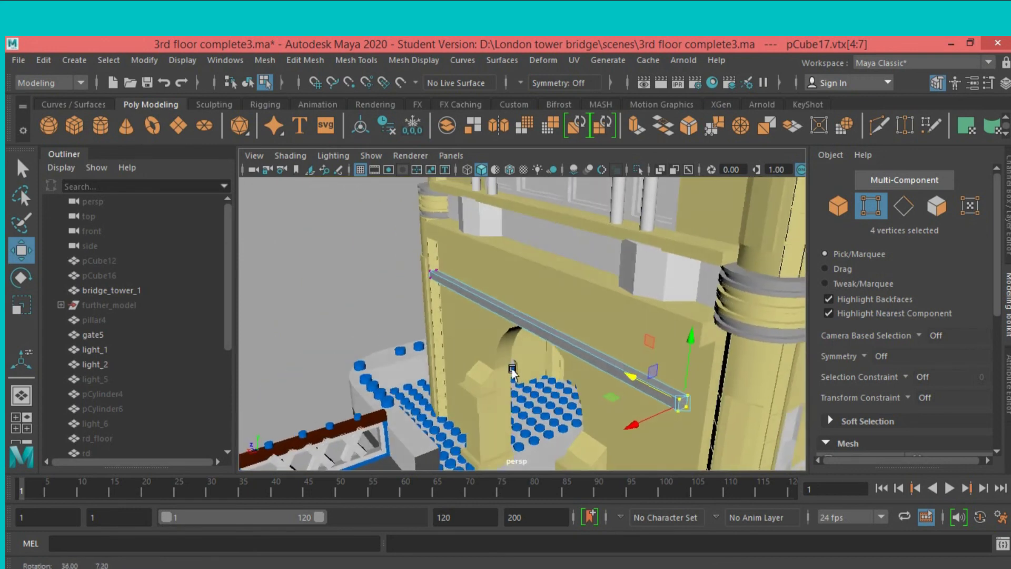
Slide the whole bar along X, then stretch its left-end vertices to the left pillar.
left_click(838, 209)
left_click_drag(474, 329, 501, 324)
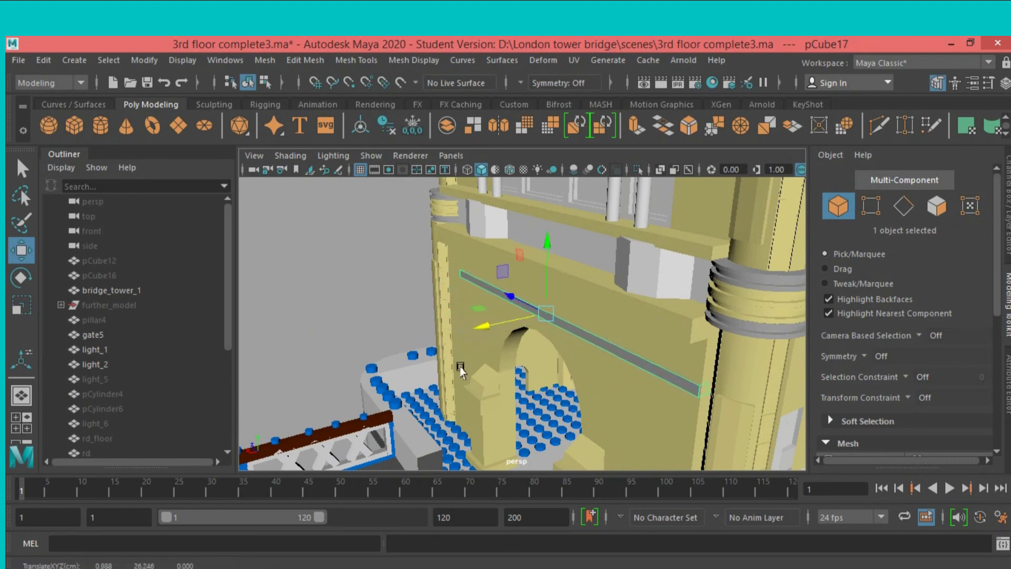
mouse_move(503, 272)
left_mouse_down("alt")
mouse_move(533, 362)
mouse_move(565, 356)
mouse_move(633, 295)
left_mouse_up("alt")
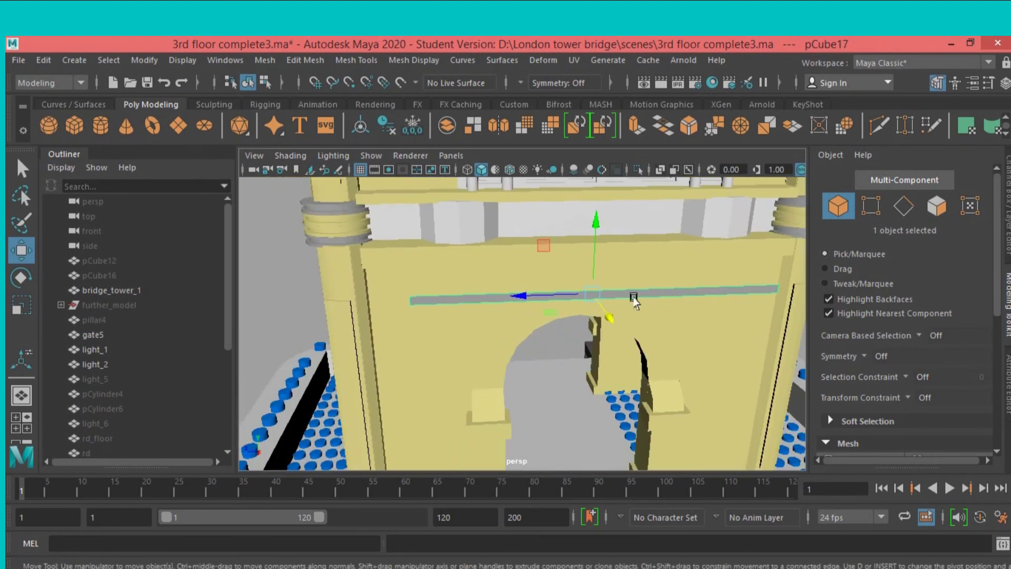
left_click(871, 206)
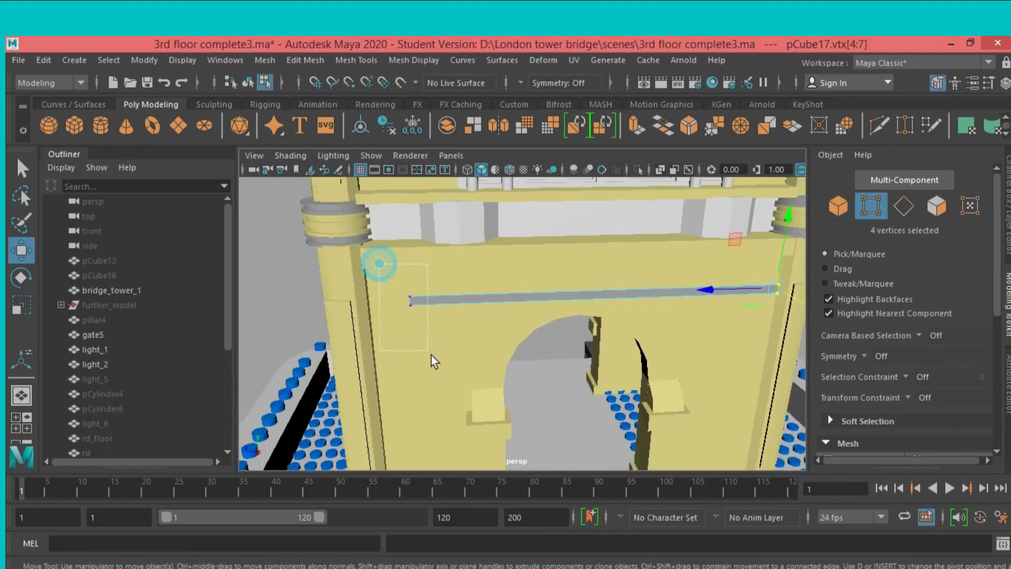
left_click_drag(432, 355, 412, 336)
mouse_move(362, 295)
left_mouse_down()
mouse_move(321, 299)
mouse_move(313, 336)
left_mouse_up()
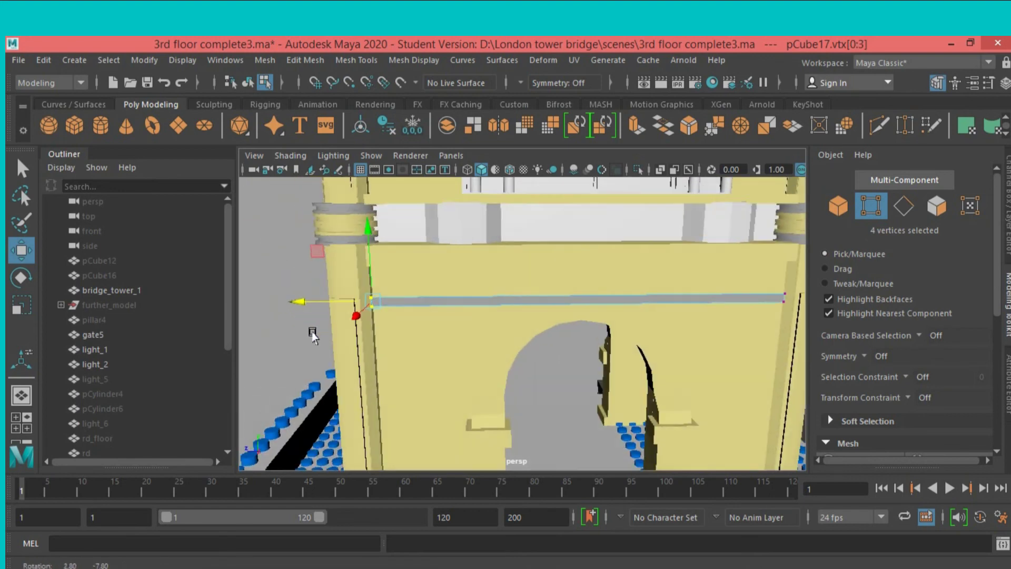
Raise the whole bar up to the ledge below the small turrets.
scroll(313, 336, "down", 3)
scroll(353, 332, "down", 3)
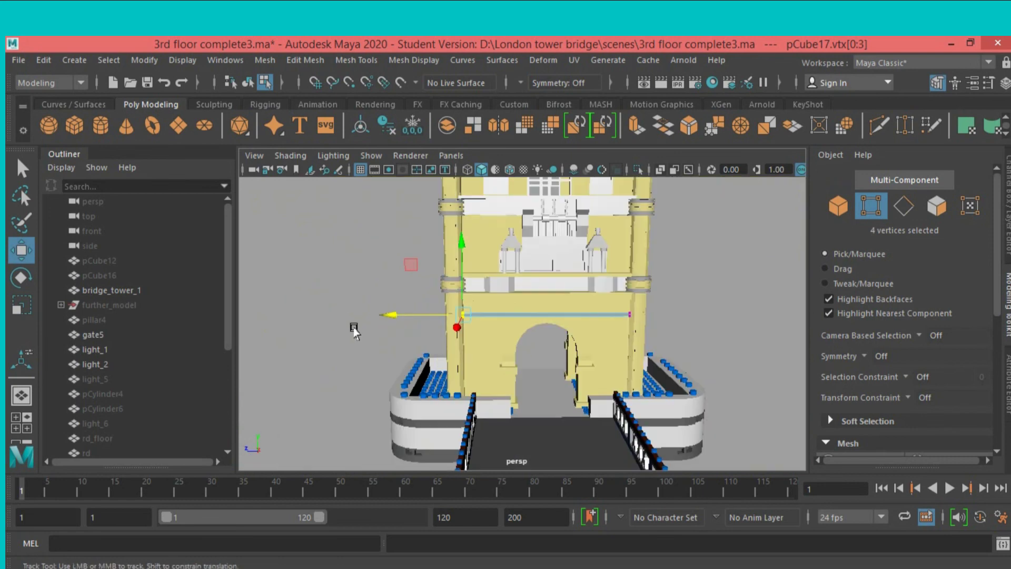
left_click_drag(353, 332, 329, 347, "alt")
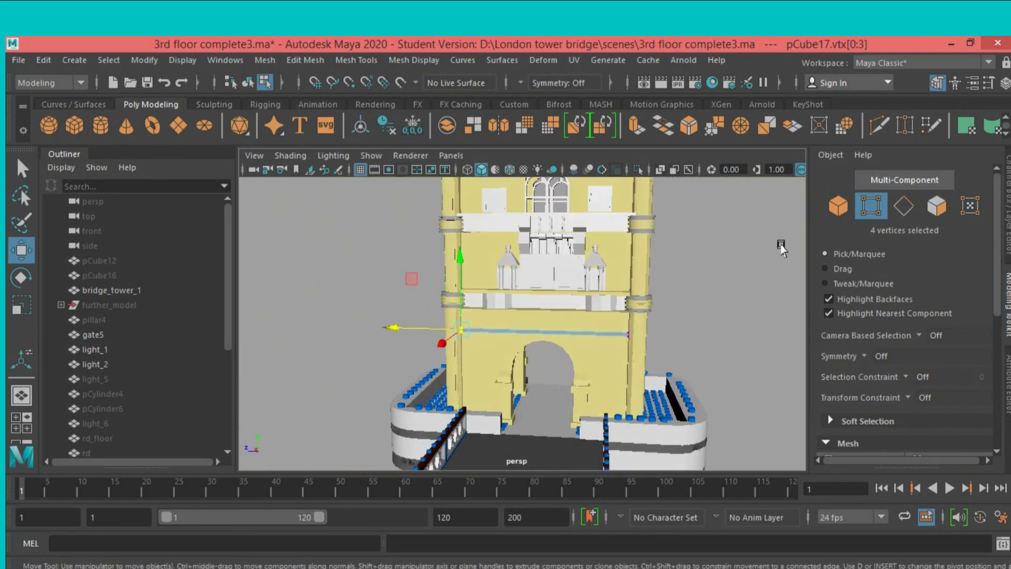
left_click(838, 208)
left_click_drag(544, 270, 546, 228)
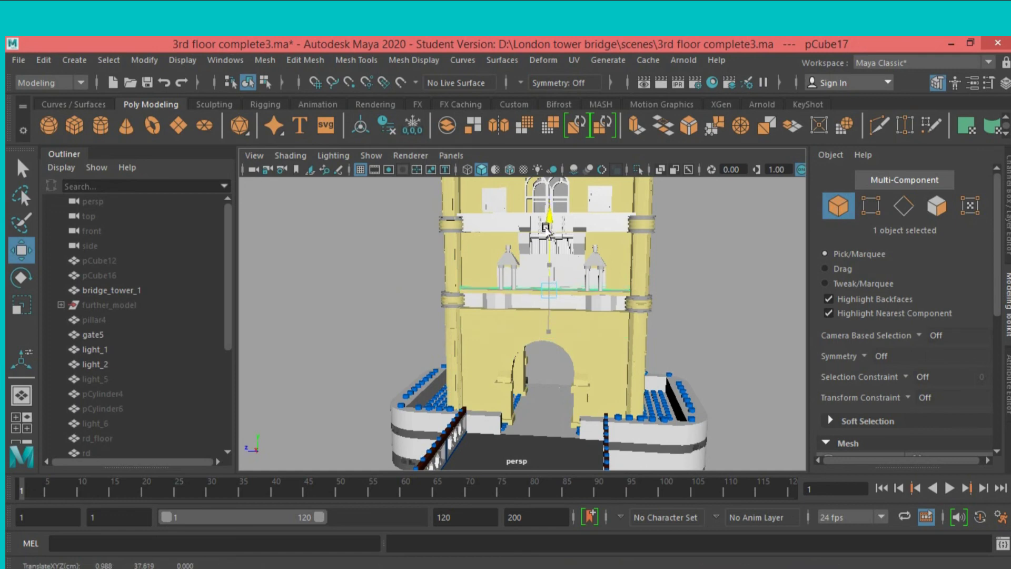
Scale pCube17 much taller along Y into a wall panel and move it upward.
scroll(545, 247, "up", 2)
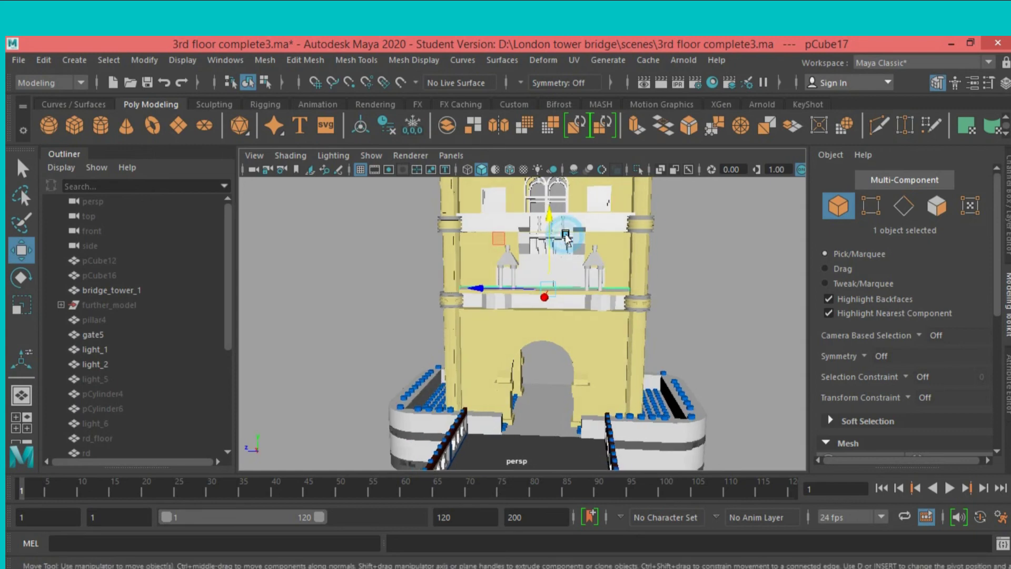
scroll(544, 258, "up", 3)
scroll(542, 266, "up", 2)
scroll(542, 265, "up", 1)
scroll(542, 264, "up", 2)
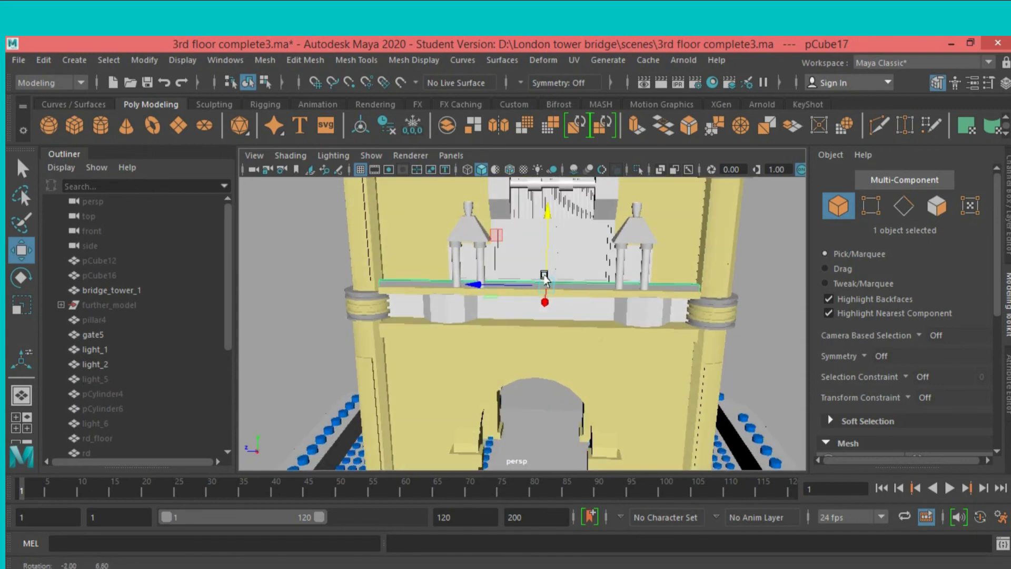
scroll(542, 266, "up", 1)
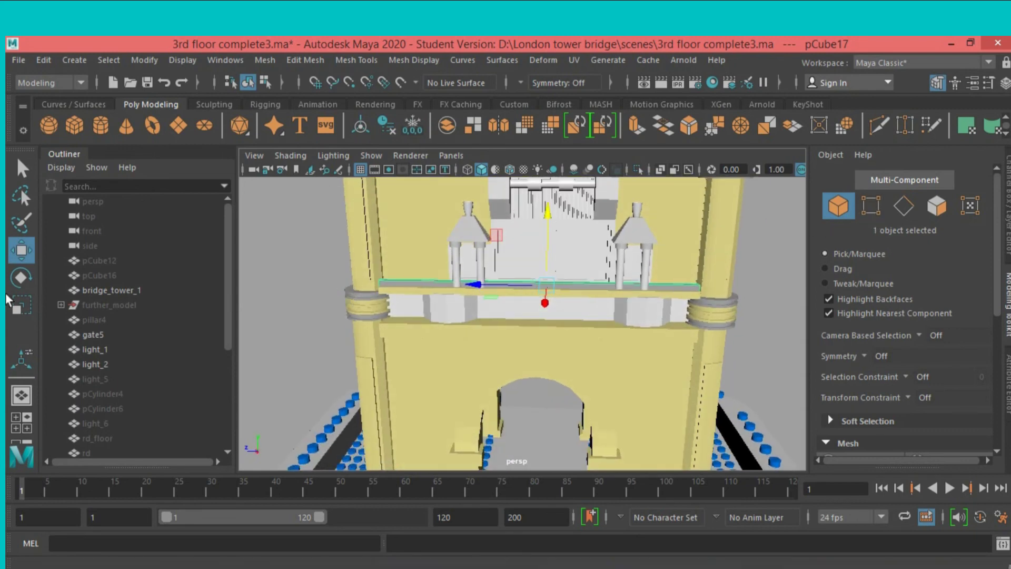
key("r")
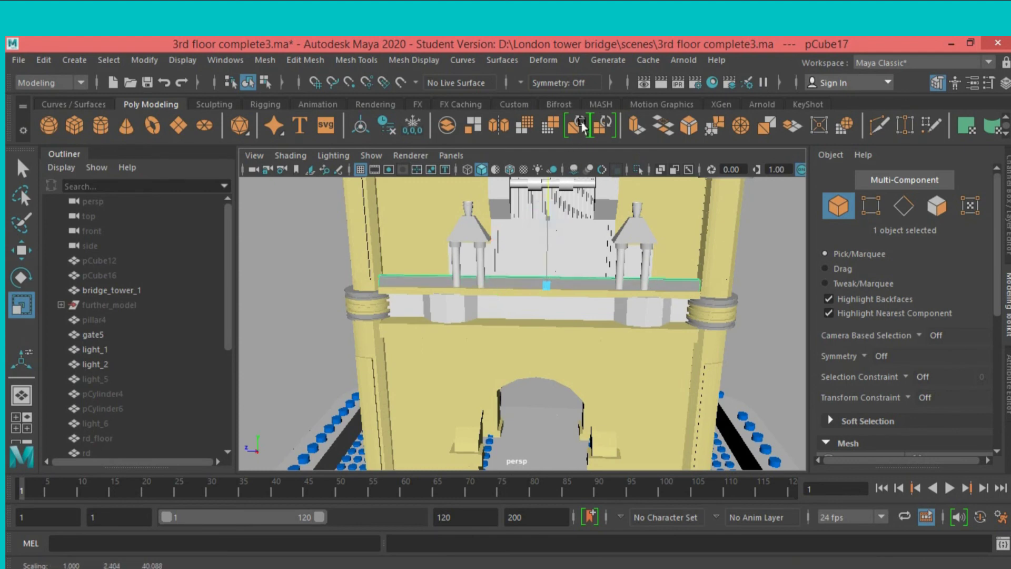
left_click_drag(547, 218, 562, 169)
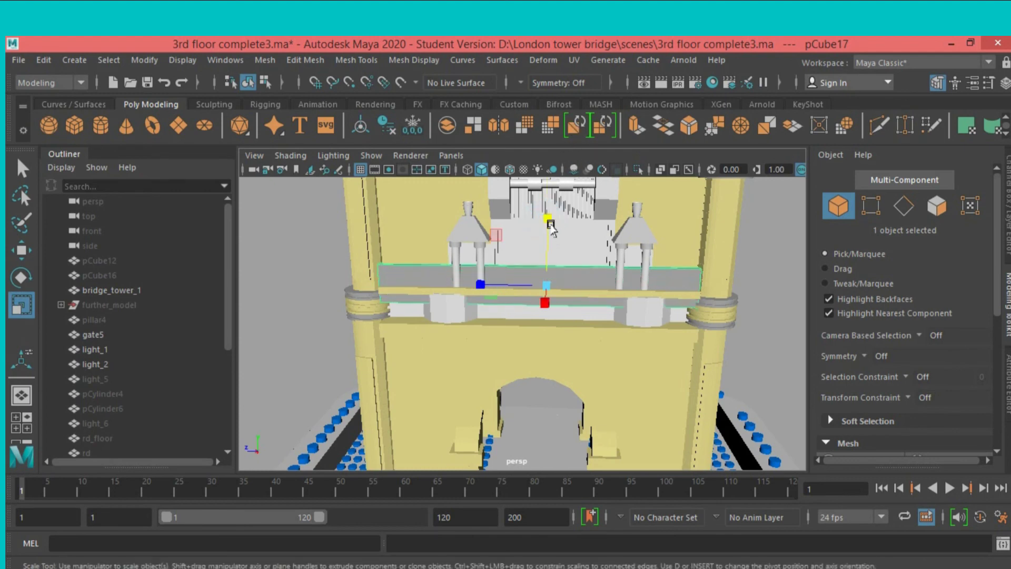
left_click_drag(548, 218, 567, 153)
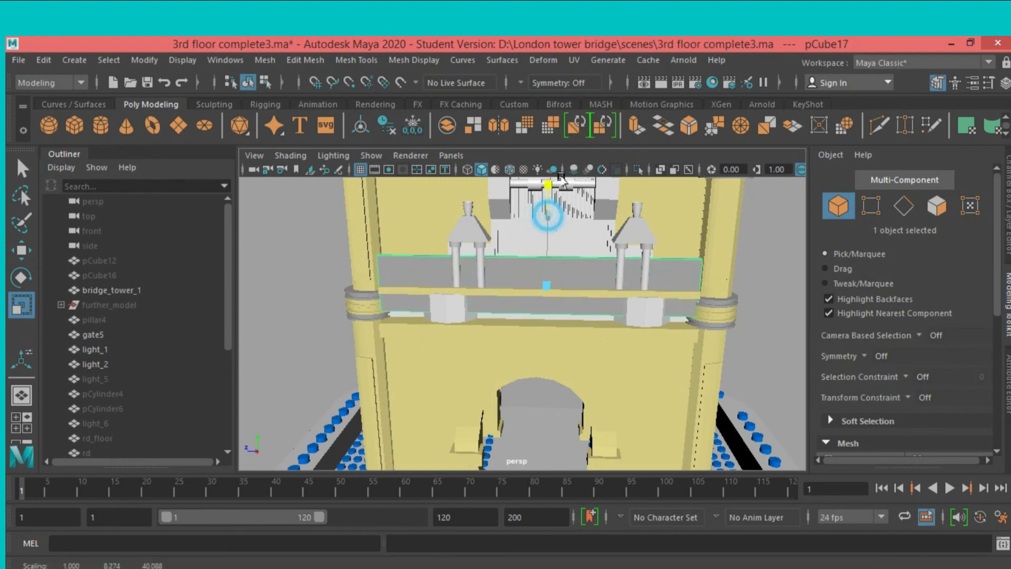
left_click(21, 250)
mouse_move(547, 241)
left_mouse_down()
mouse_move(551, 210)
mouse_move(554, 232)
mouse_move(481, 339)
mouse_move(514, 338)
left_mouse_up()
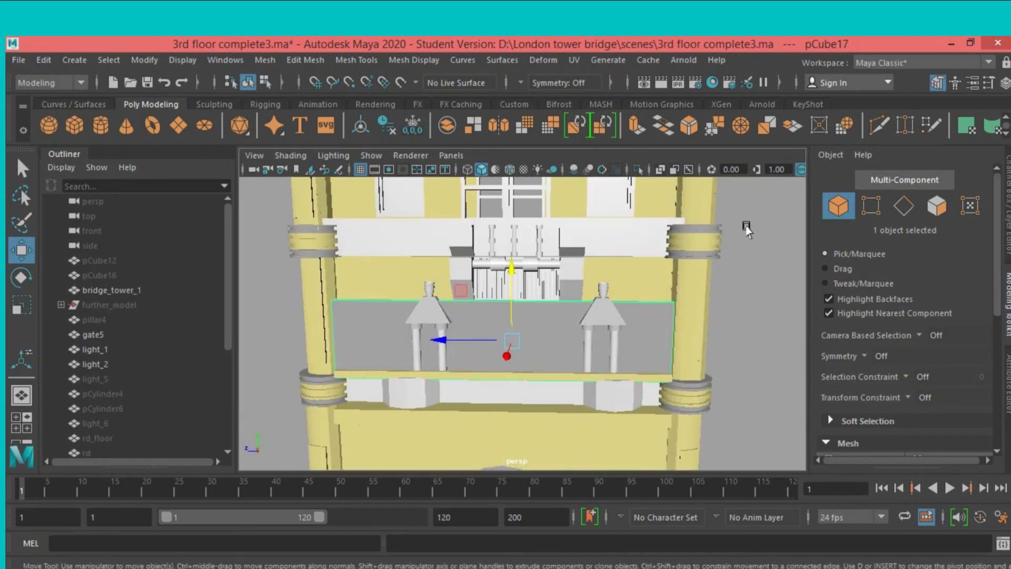
Select the slab's top vertices and raise its top edge.
left_click(867, 212)
left_click_drag(284, 261, 729, 348)
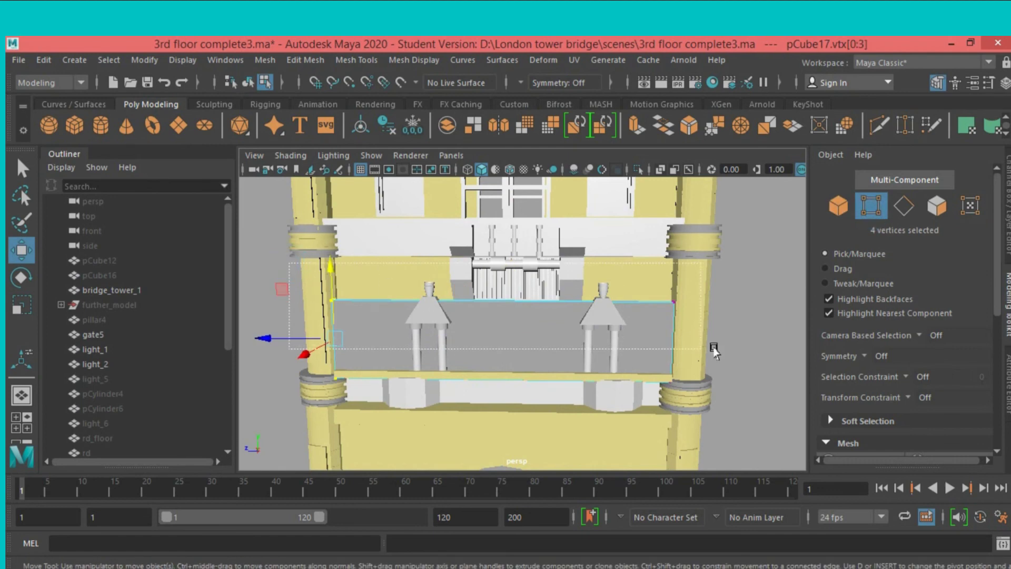
left_click_drag(500, 237, 501, 193)
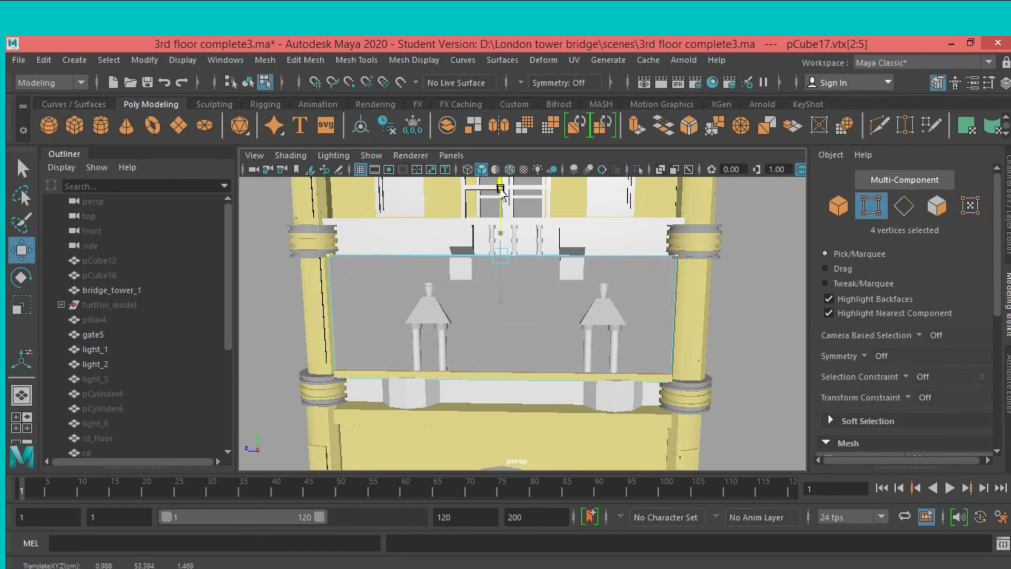
scroll(506, 216, "down", 3)
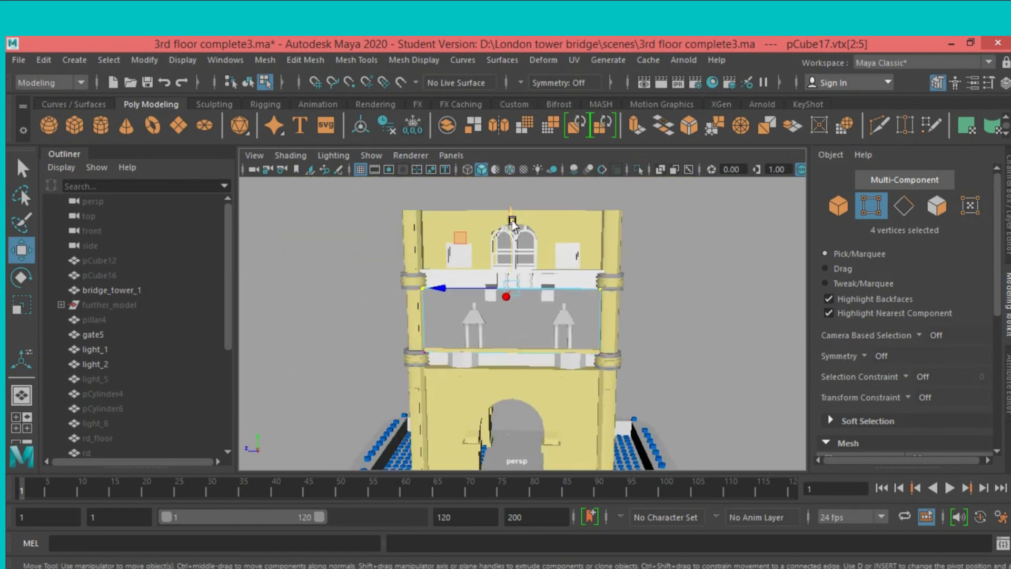
Move the whole slab up the tower between the pillars and frame it in view.
left_click(839, 205)
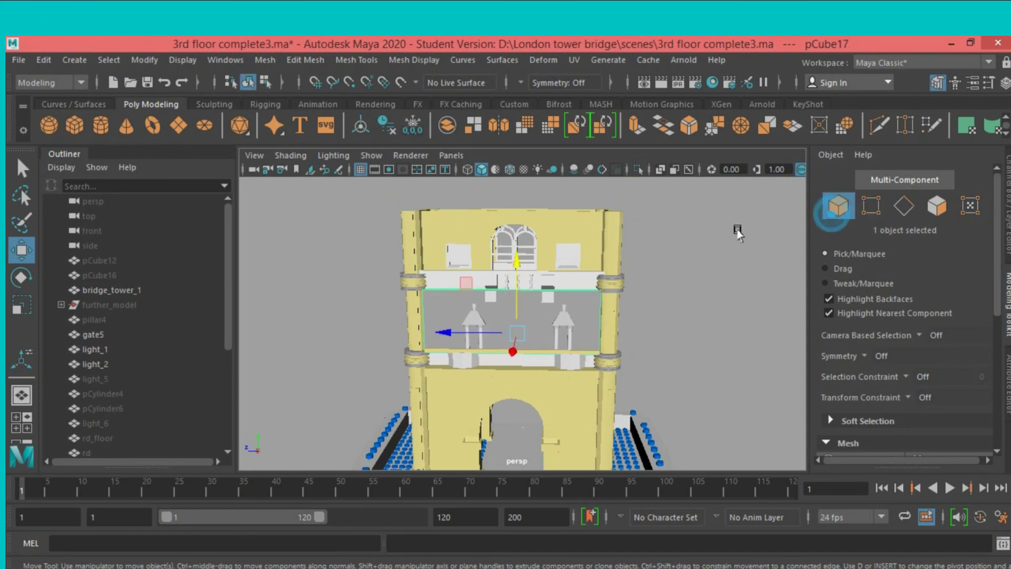
left_click_drag(514, 266, 520, 196)
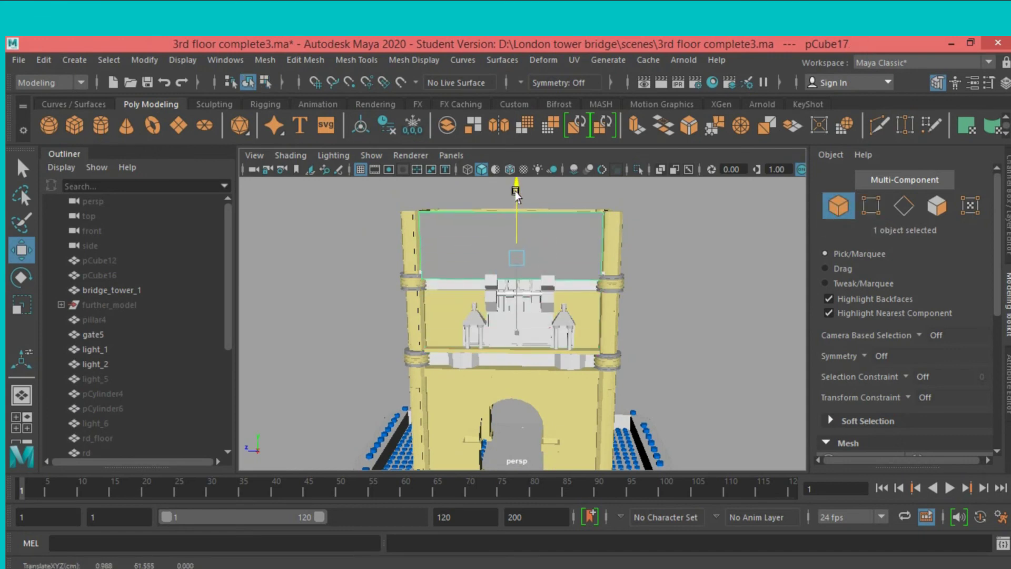
scroll(542, 245, "down", 3)
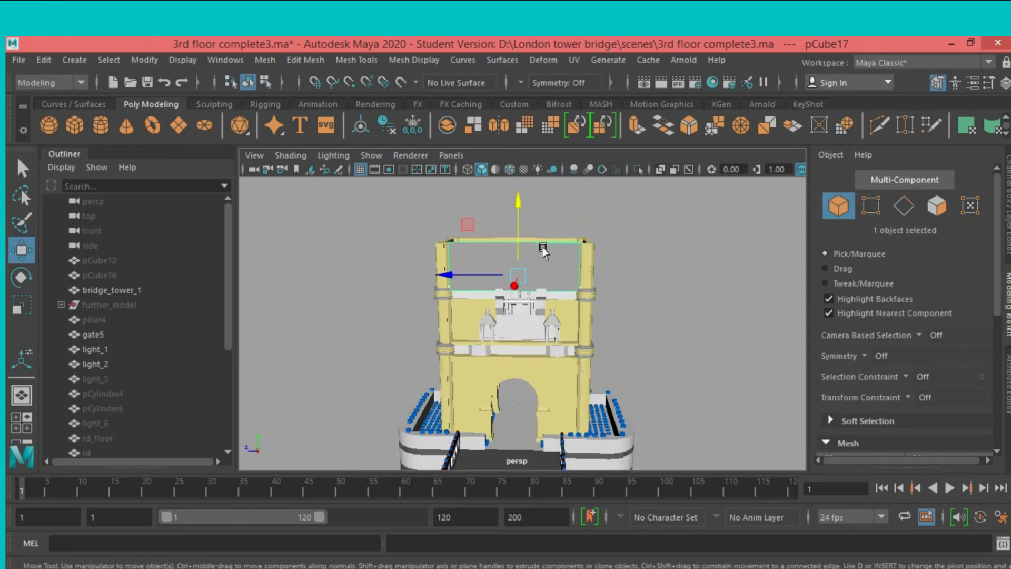
scroll(537, 259, "down", 2)
key("f")
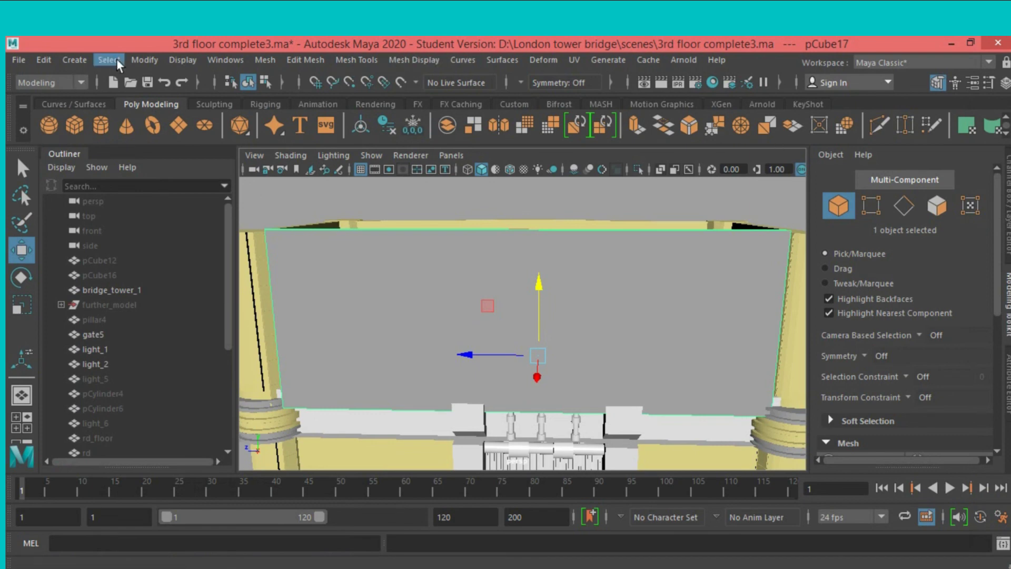
Freeze pCube17's transformations and show the Channel Box.
left_click(136, 60)
left_click(169, 127)
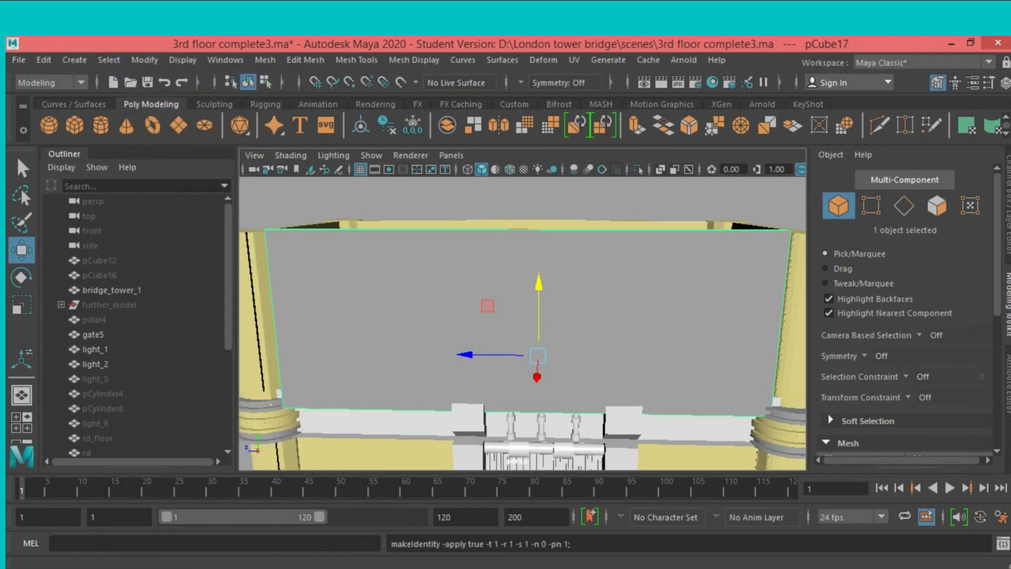
left_click(1008, 177)
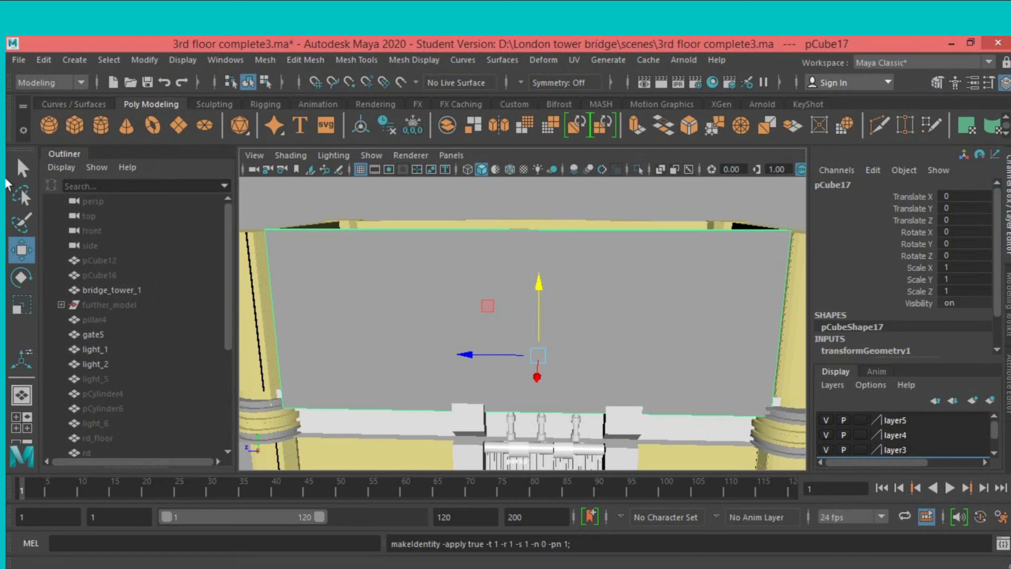
Insert two vertical edge loops, one near the slab's right end and one near its left.
left_click(363, 62)
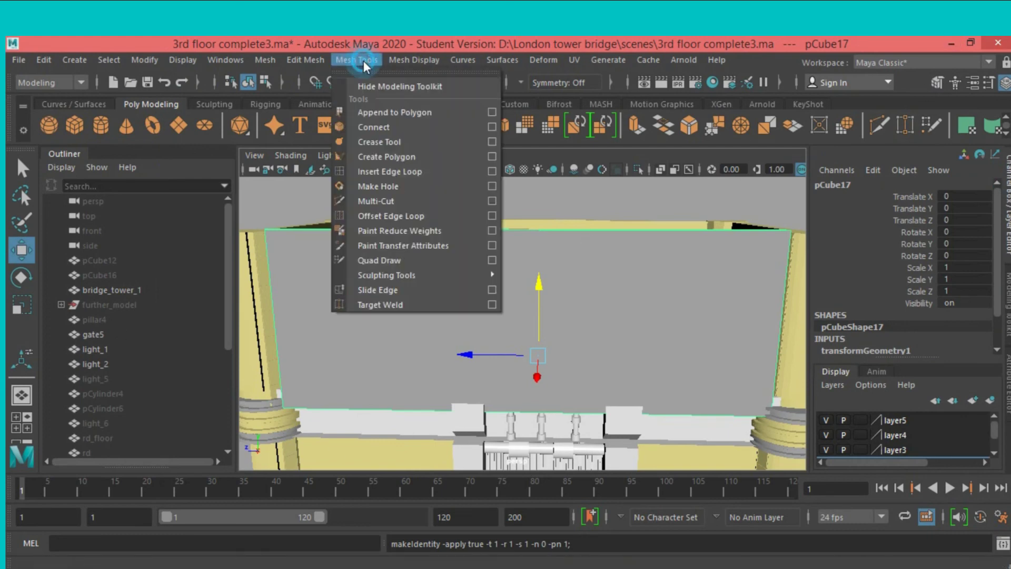
left_click(416, 171)
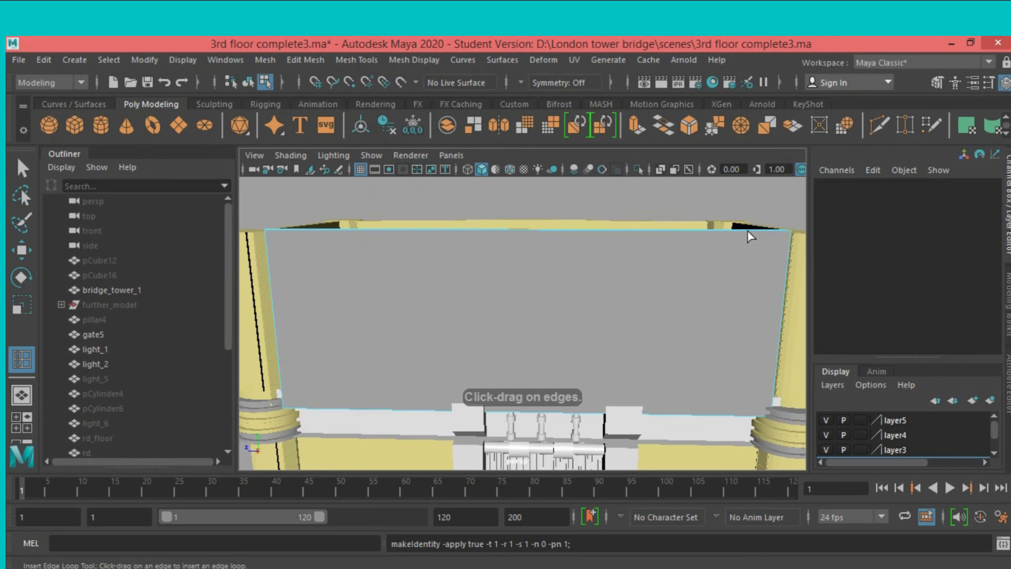
left_click_drag(749, 232, 754, 231)
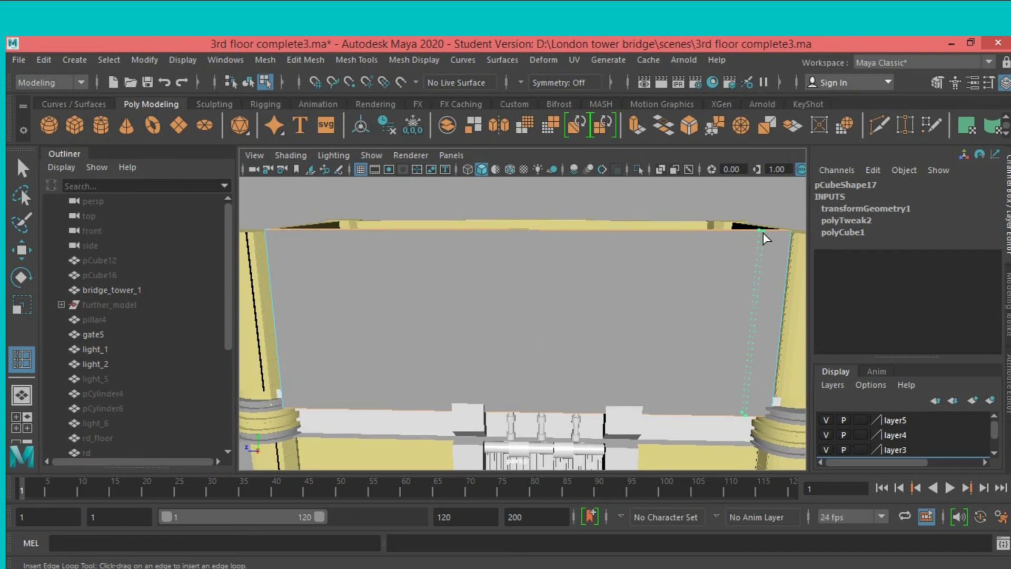
left_click_drag(764, 234, 763, 235)
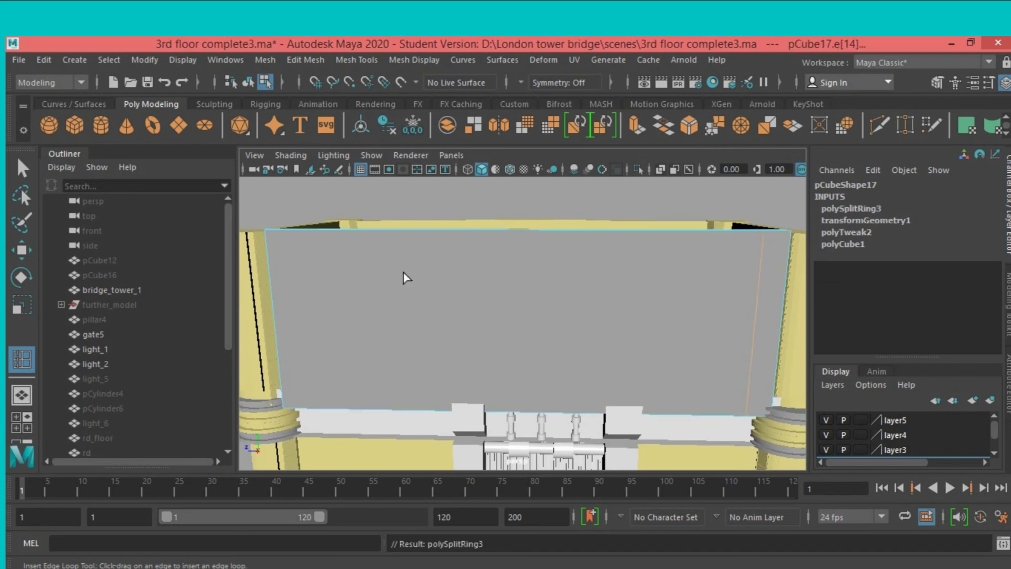
left_click_drag(298, 233, 297, 232)
left_click_drag(298, 234, 298, 234)
left_click(802, 168)
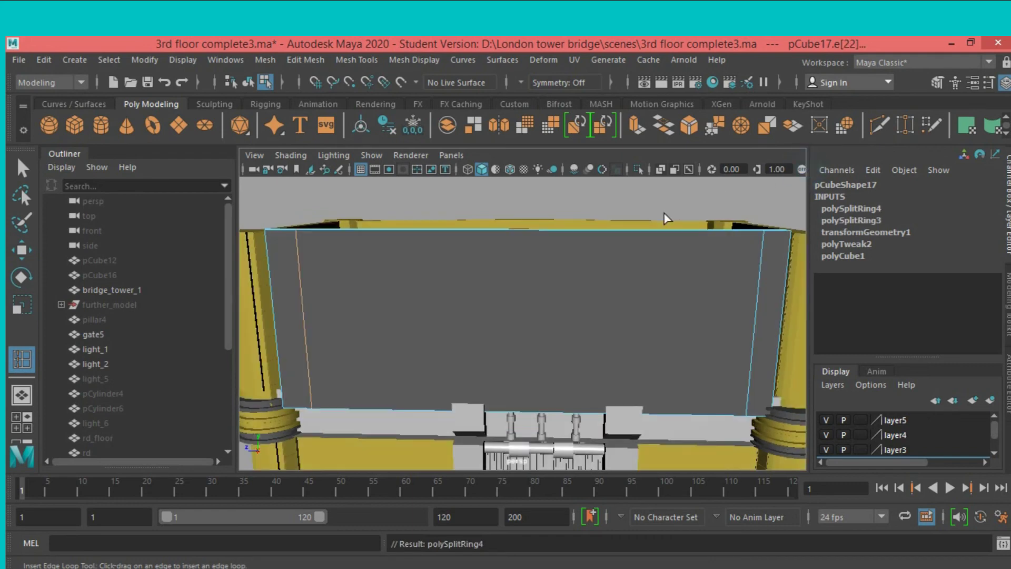
left_click_drag(549, 268, 576, 256, "alt")
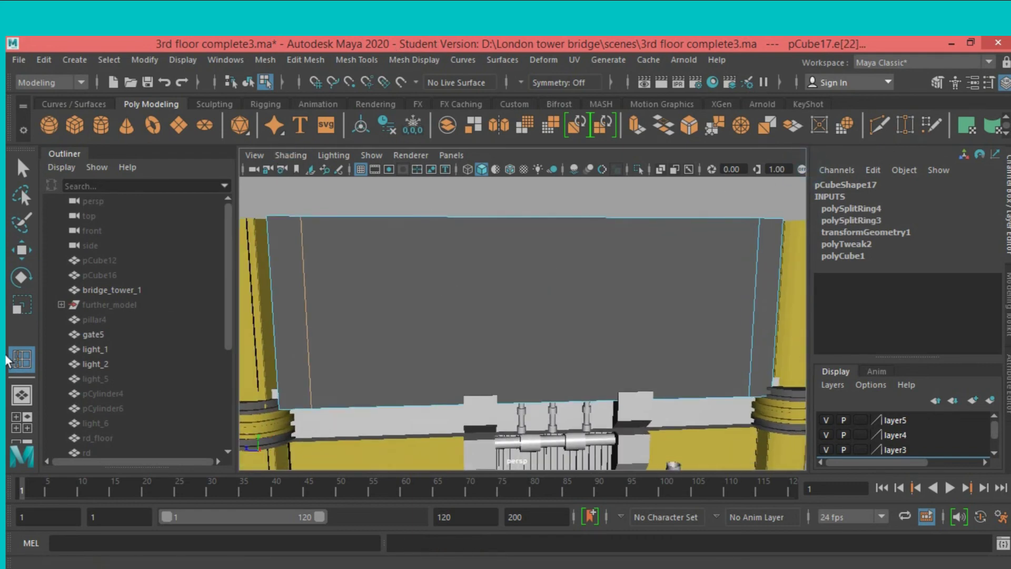
Set Insert Edge Loop to 1 multiple loop and add a vertical loop down the slab's centre.
double_click(22, 359)
left_click(337, 300)
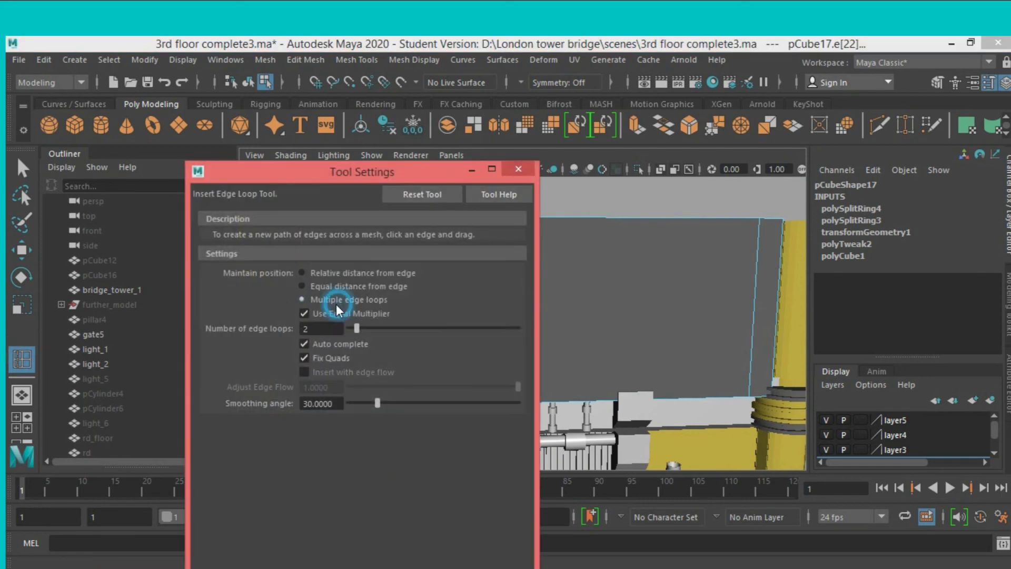
left_click(352, 328)
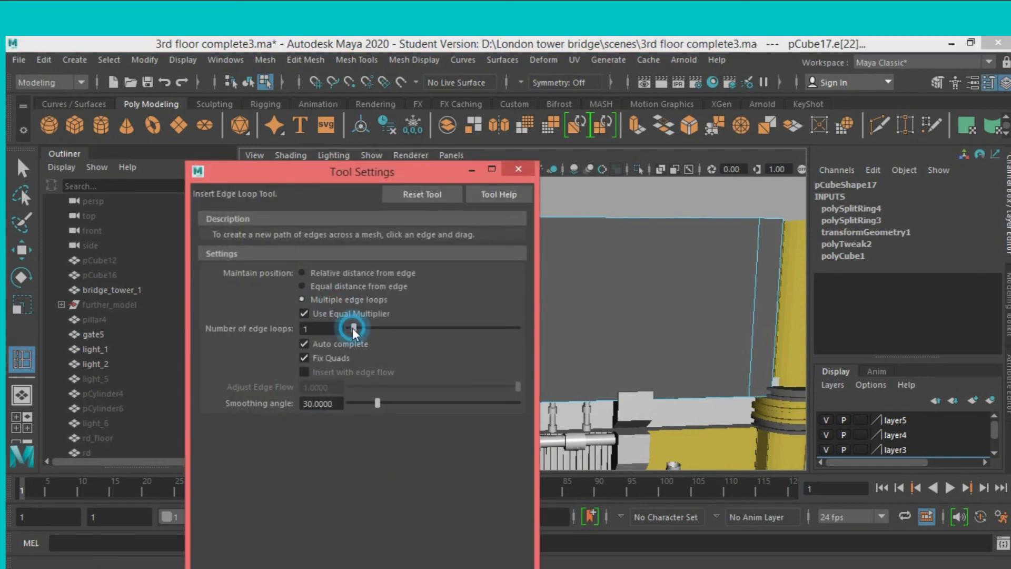
left_click(519, 168)
left_click(542, 218)
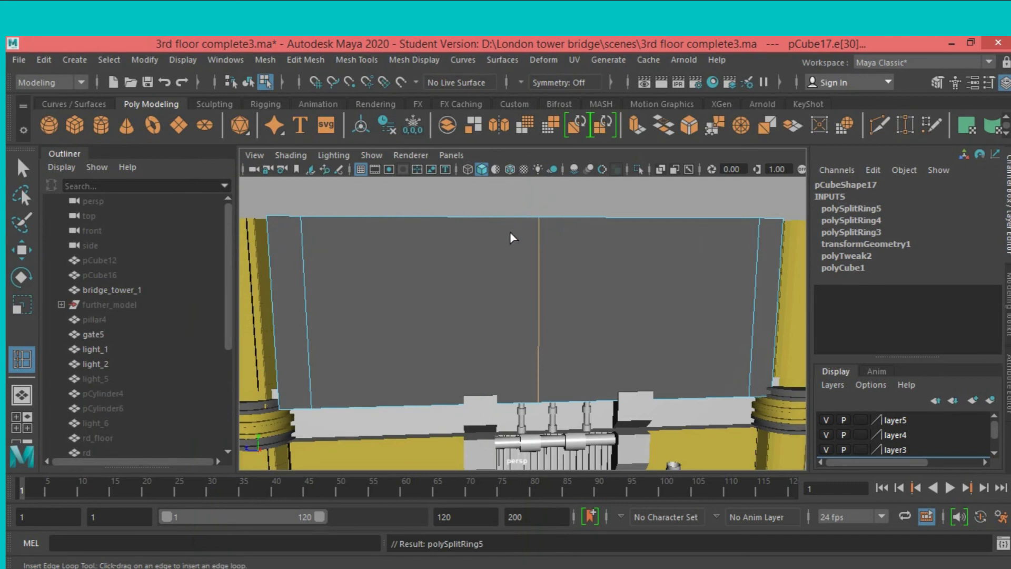
left_click_drag(510, 232, 507, 232, "alt")
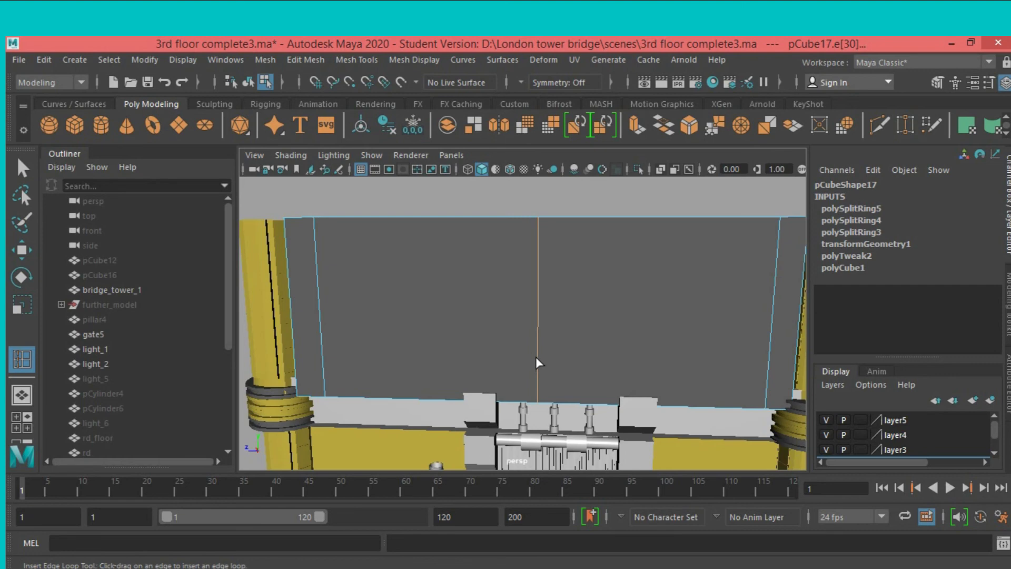
Undo an accidental horizontal loop and reset the edge loop tool to relative distance.
left_click_drag(537, 354, 537, 358)
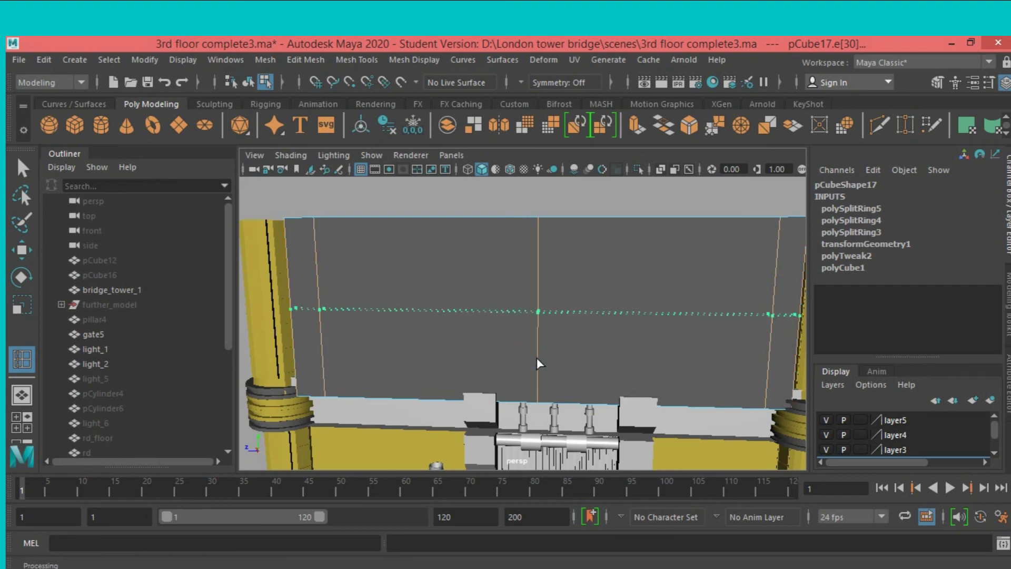
key("ctrl+z")
double_click(21, 359)
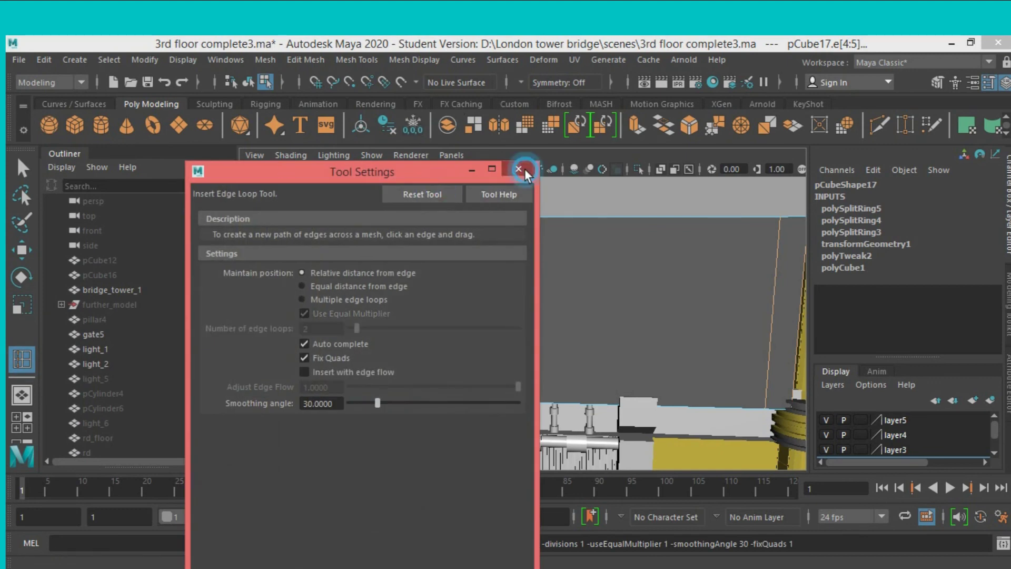
left_click(518, 169)
Add horizontal edge loops near the bottom and just below the top of the slab.
left_click_drag(538, 338, 540, 359)
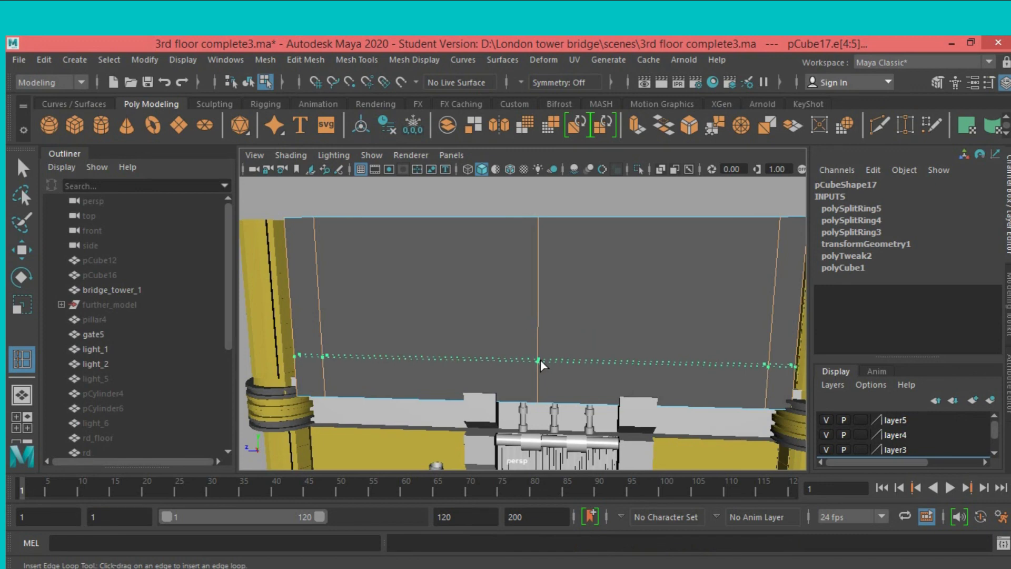
left_click_drag(540, 359, 541, 358)
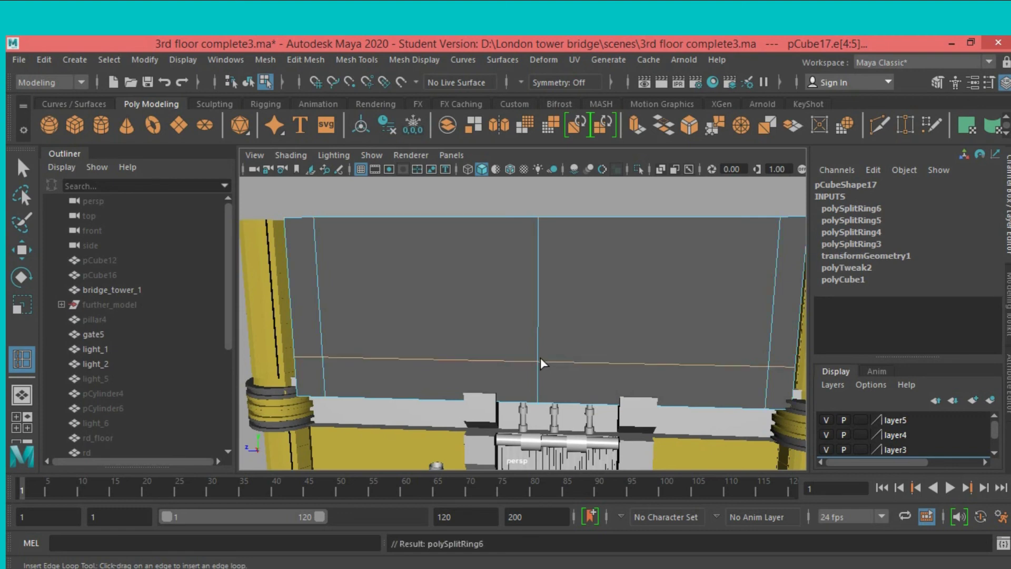
left_click_drag(539, 228, 539, 230)
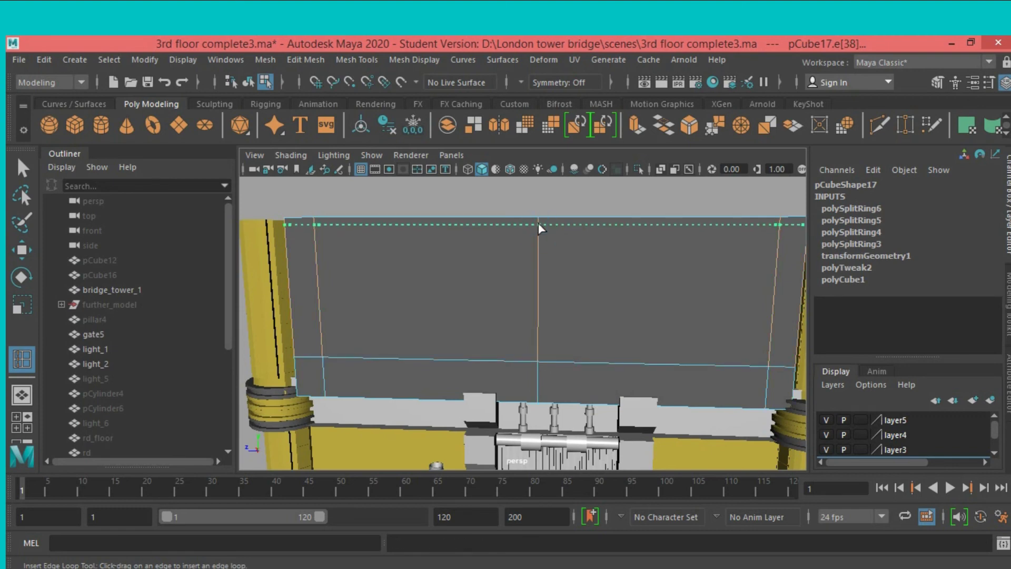
left_click_drag(538, 224, 538, 224)
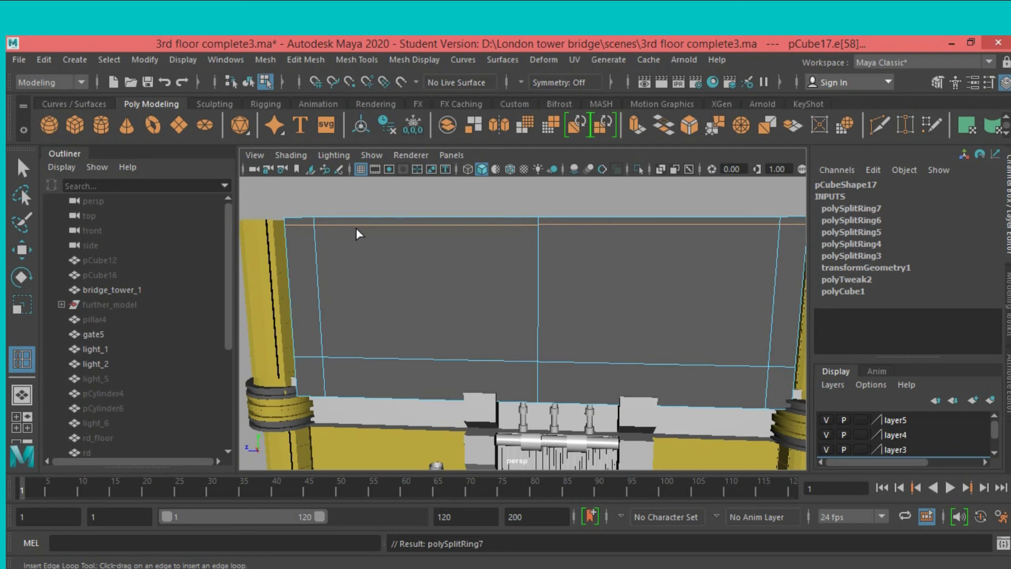
Add vertical loops left of centre, just right of centre and on the right half.
left_click(386, 225)
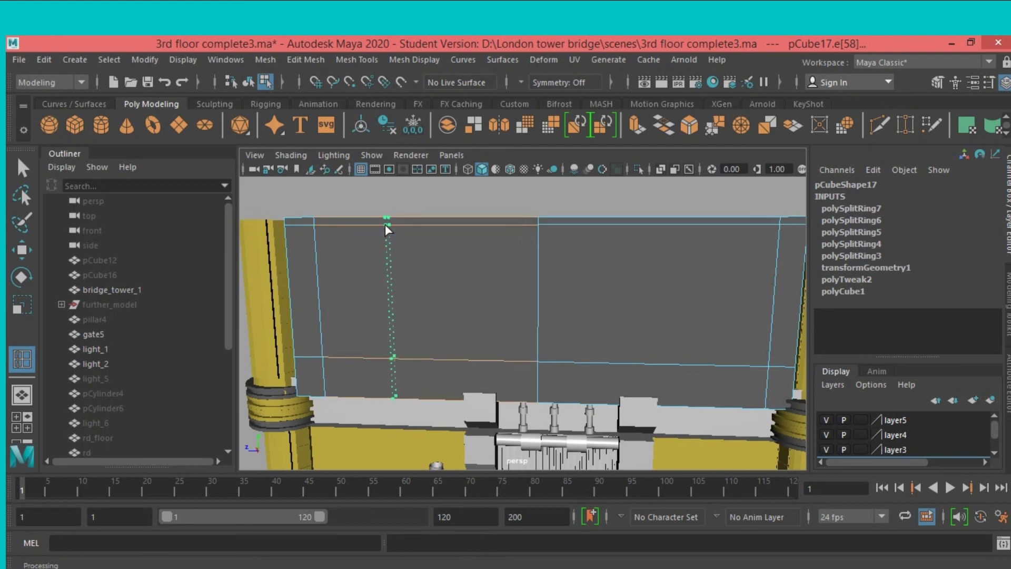
left_click(466, 226)
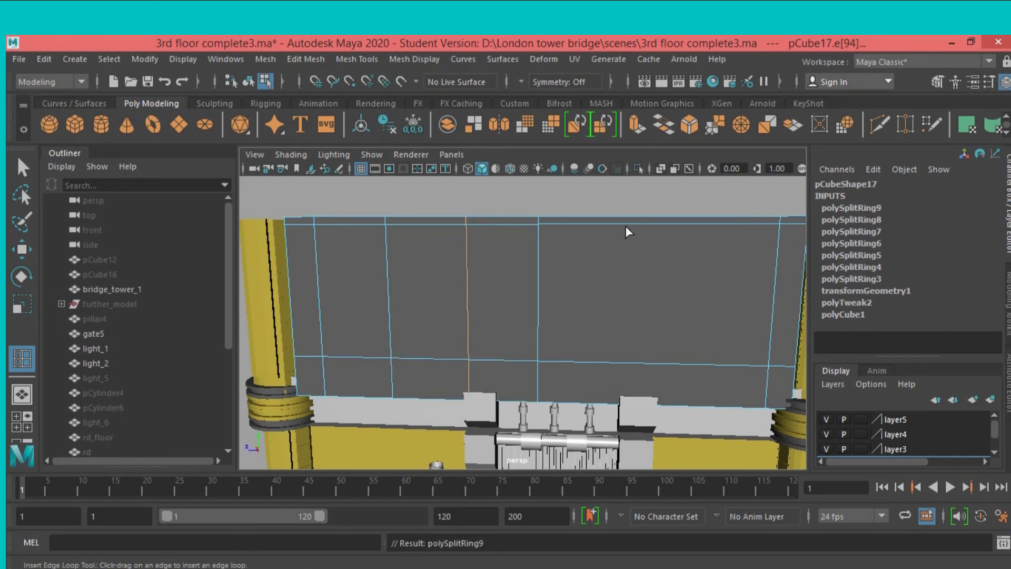
left_click_drag(687, 224, 688, 223)
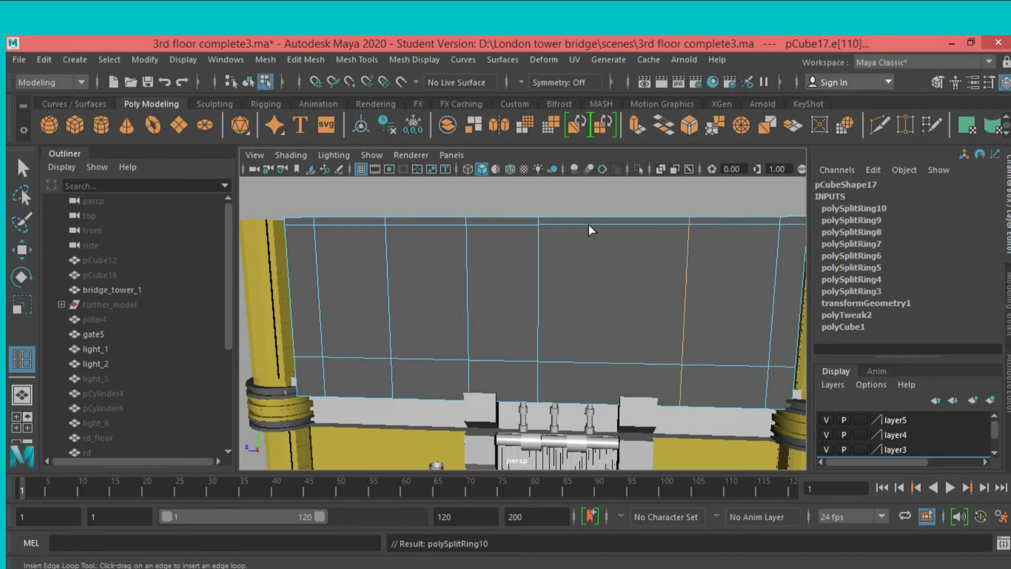
left_click_drag(589, 223, 598, 225)
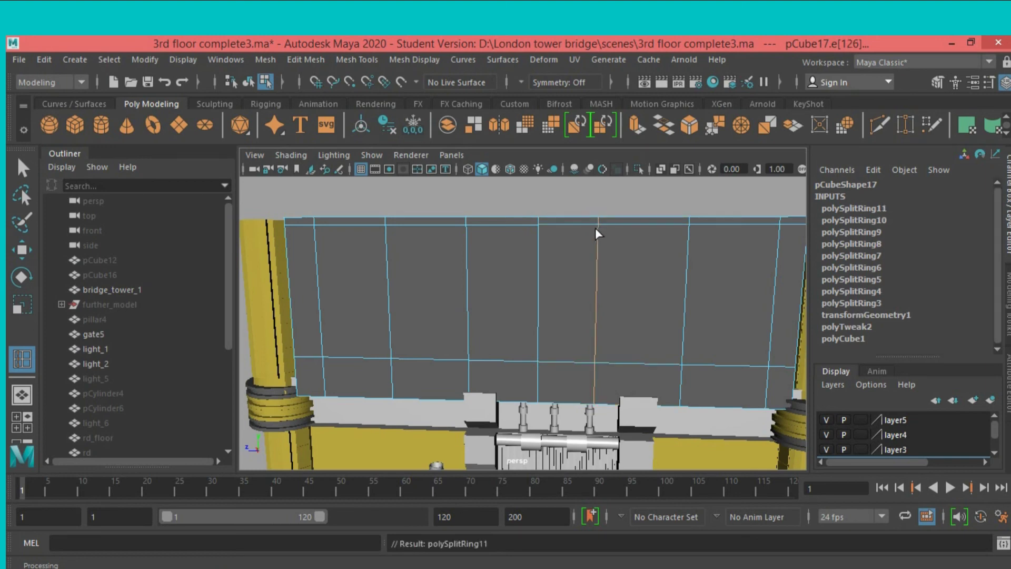
left_click(22, 168)
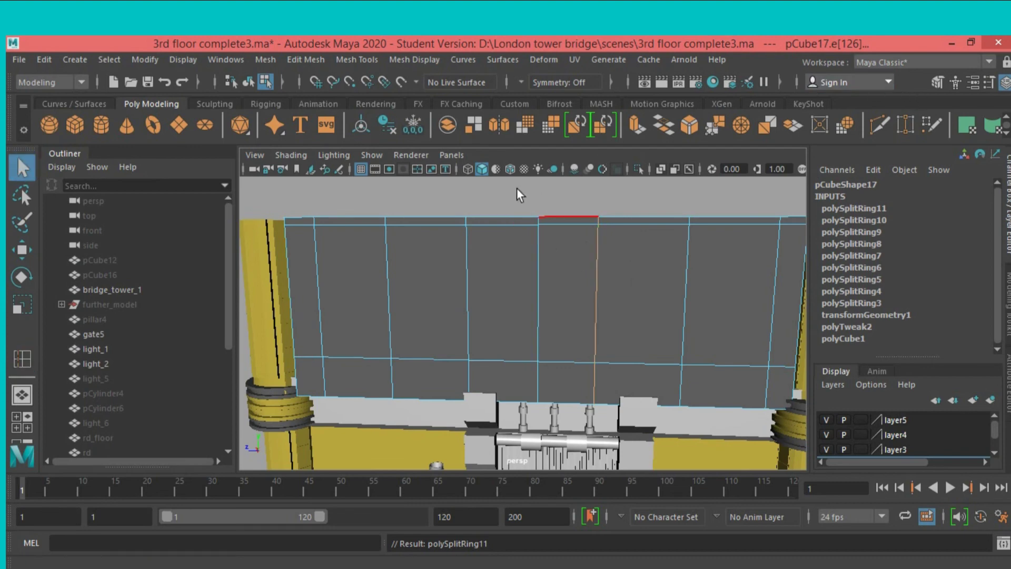
Return to object mode and delete pCube17's construction history.
left_click(939, 80)
left_click(840, 205)
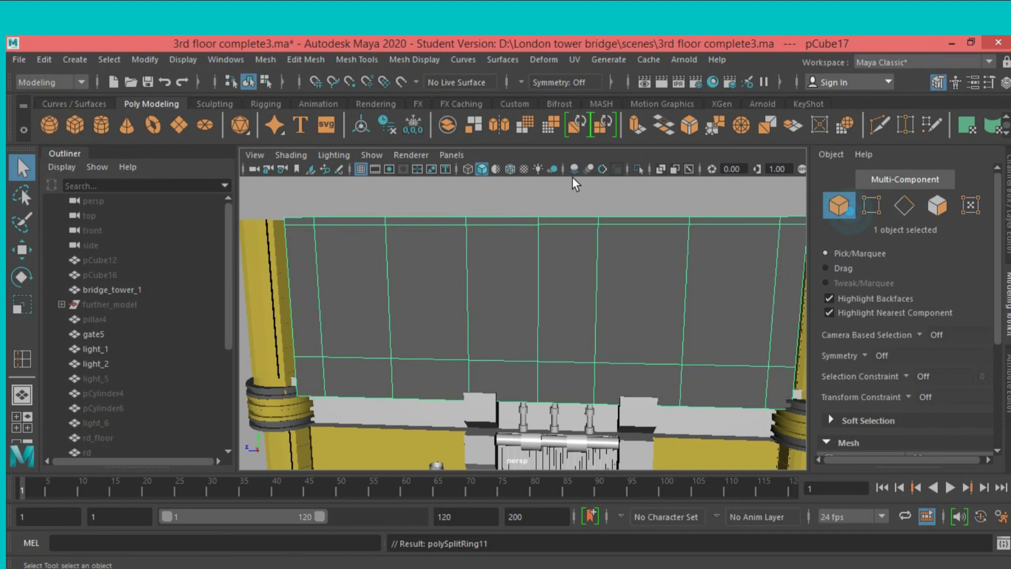
left_click(45, 60)
mouse_move(118, 233)
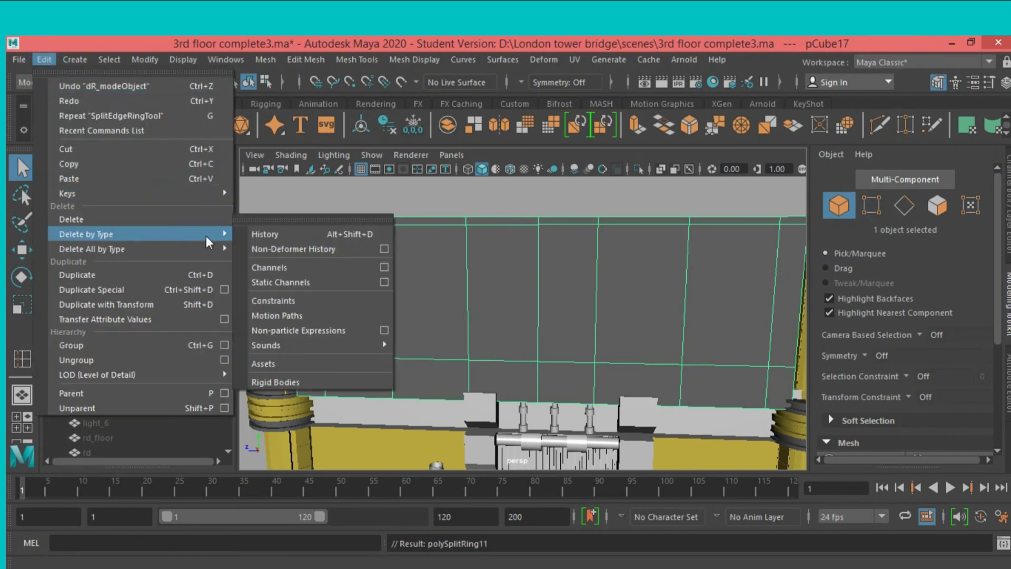
left_click(265, 234)
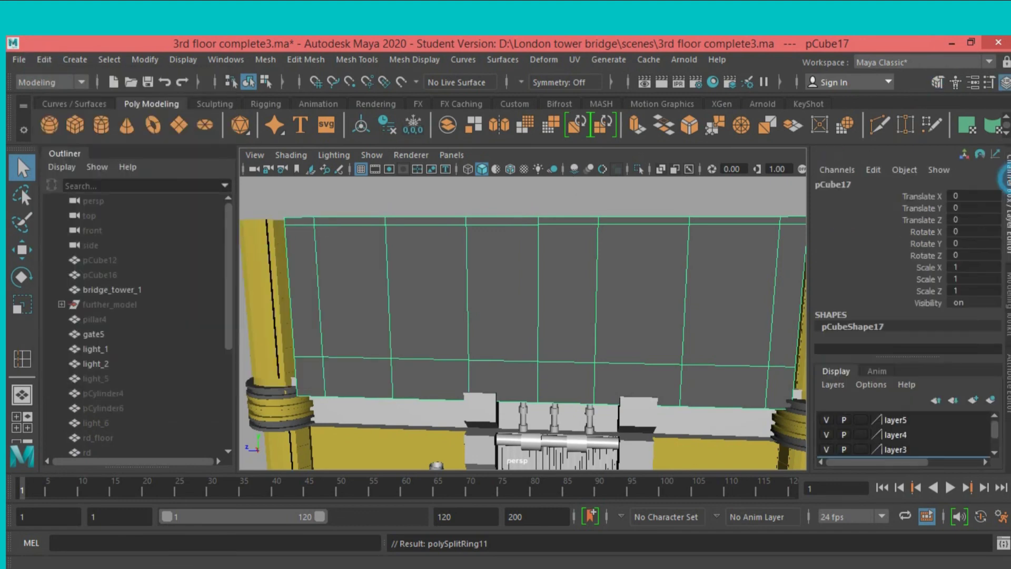
Raise the wall panel to Translate Y 1.32.
left_click(22, 249)
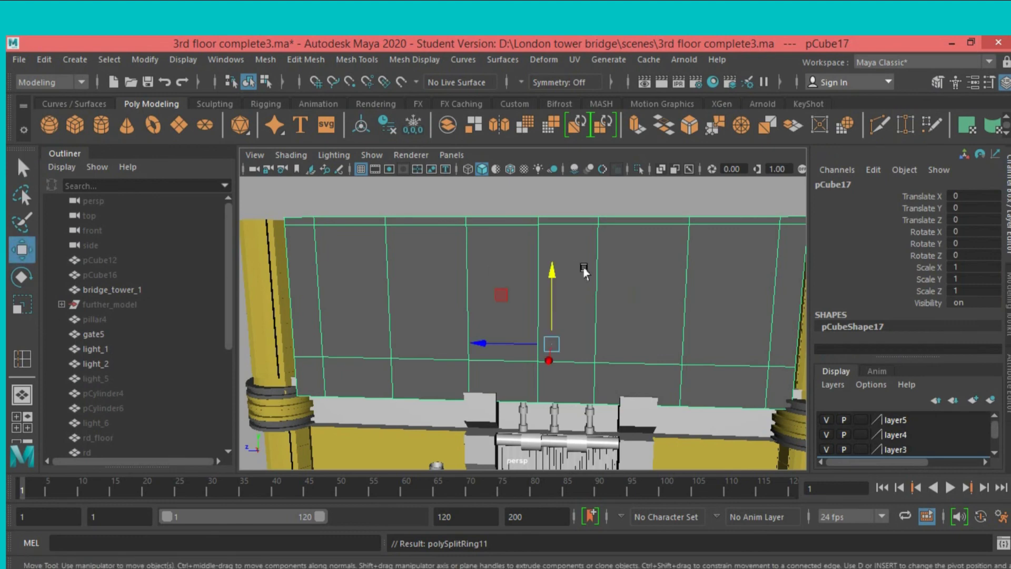
left_click_drag(552, 271, 550, 257)
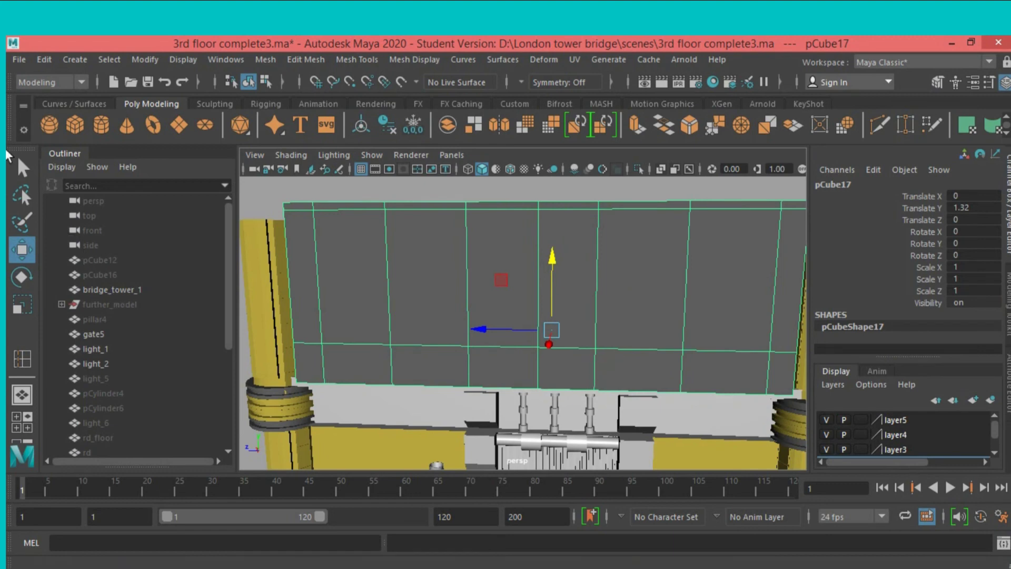
key("q")
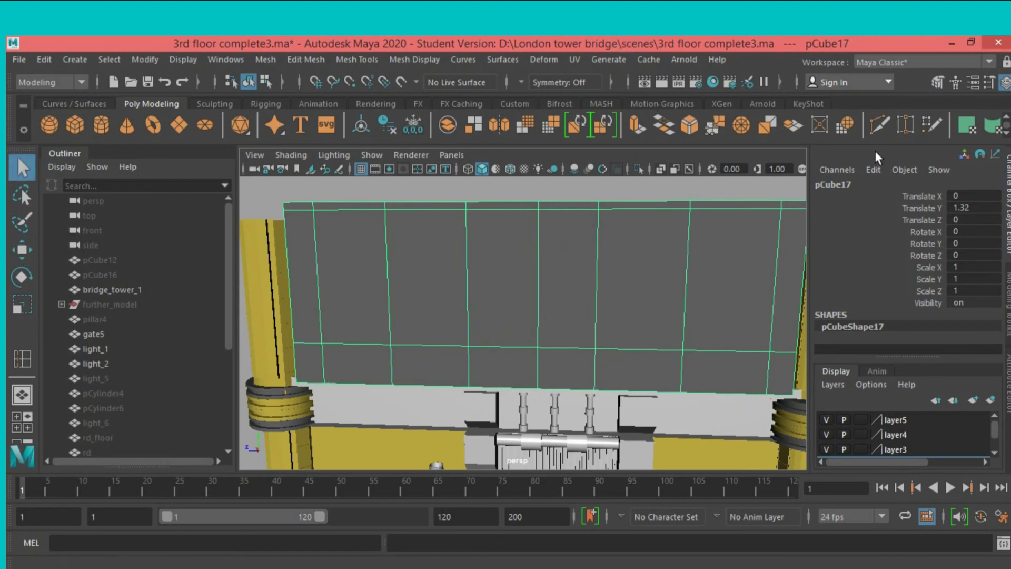
Switch to face selection and select a face on the panel's lower row.
left_click(937, 82)
left_click(937, 206)
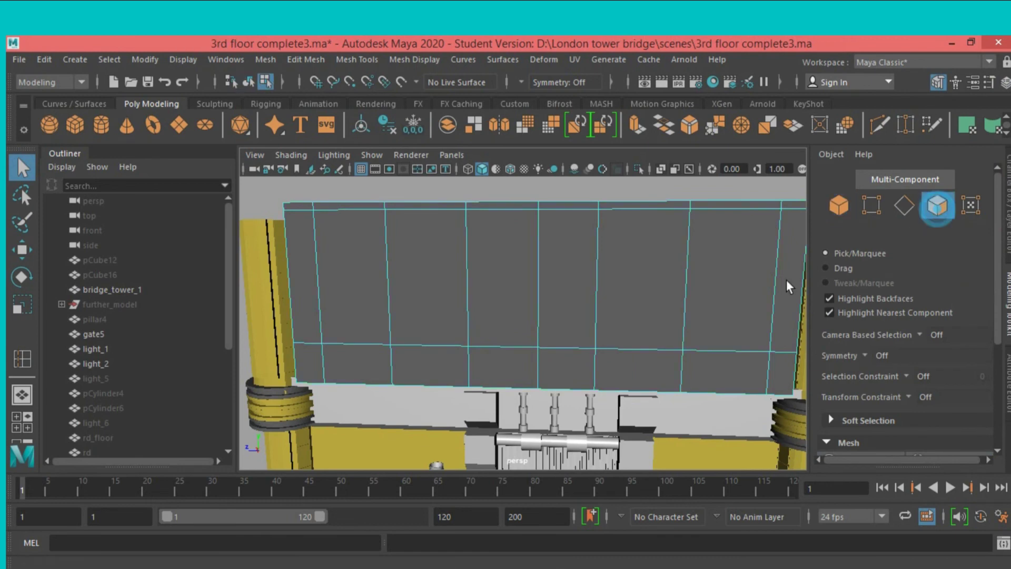
left_click(668, 367)
left_click(656, 374)
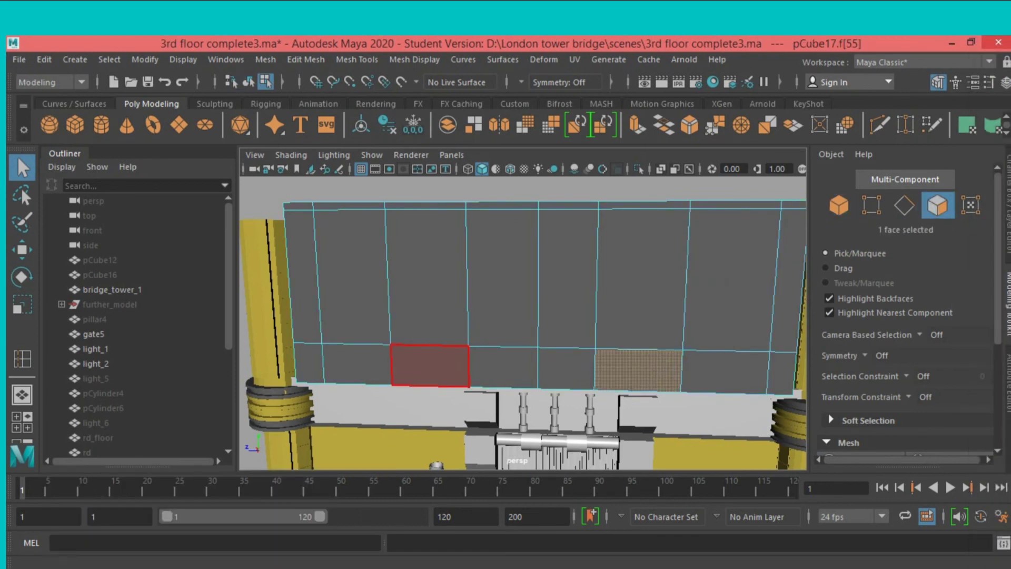
Insert two vertical edge loops side by side near the panel's centre.
left_click(22, 359)
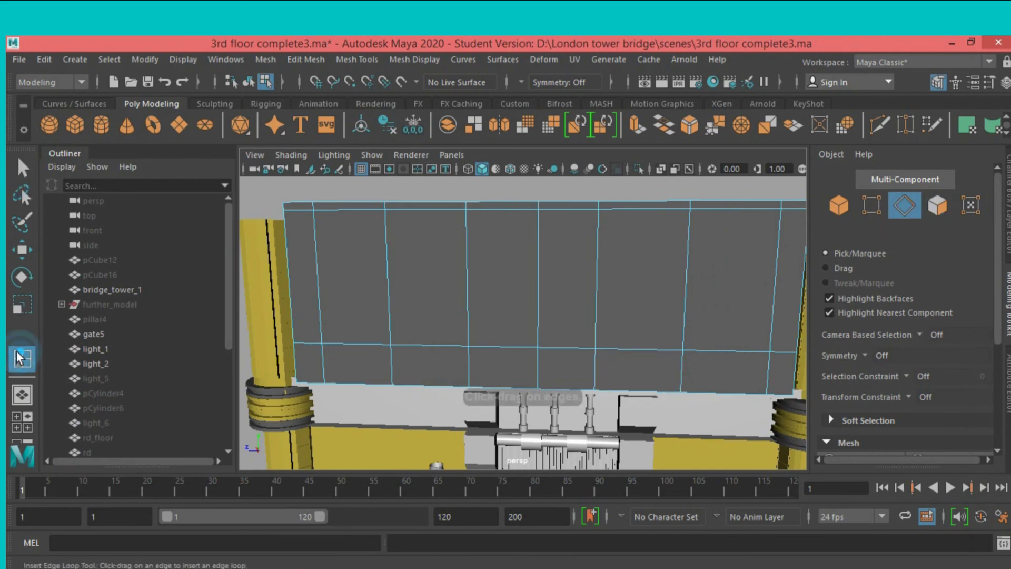
left_click(563, 348)
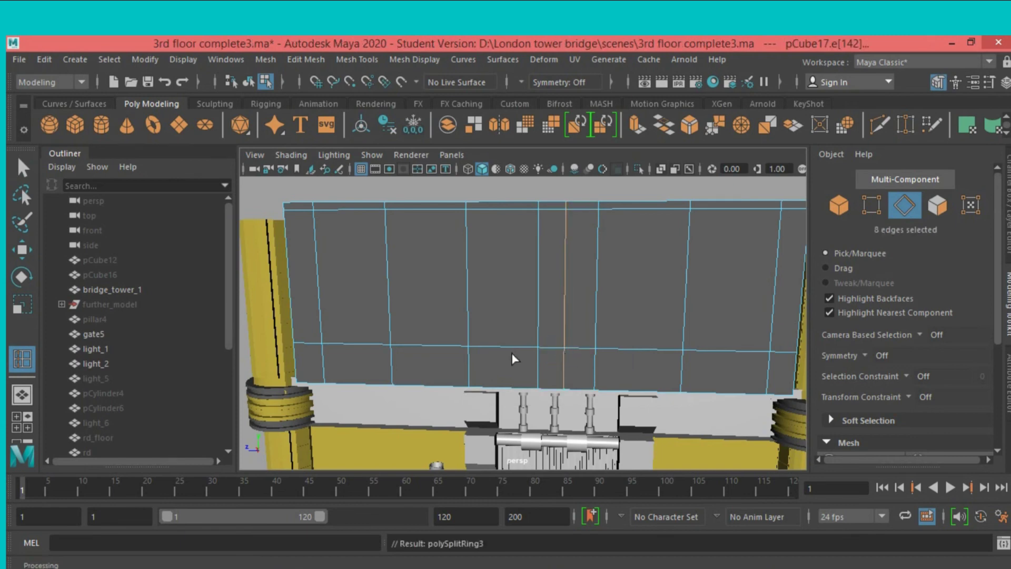
left_click_drag(500, 346, 504, 349)
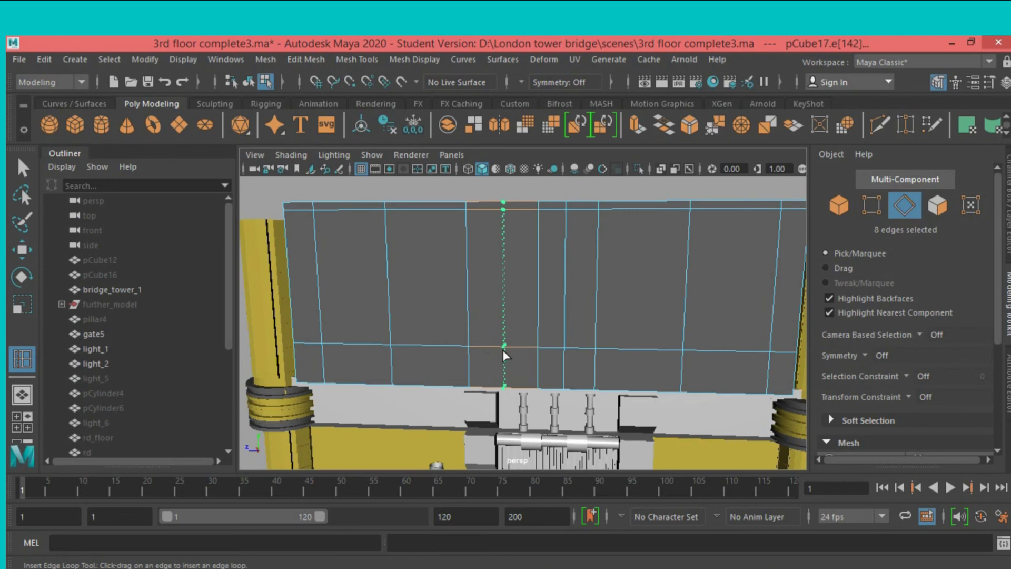
left_click_drag(504, 349, 503, 350)
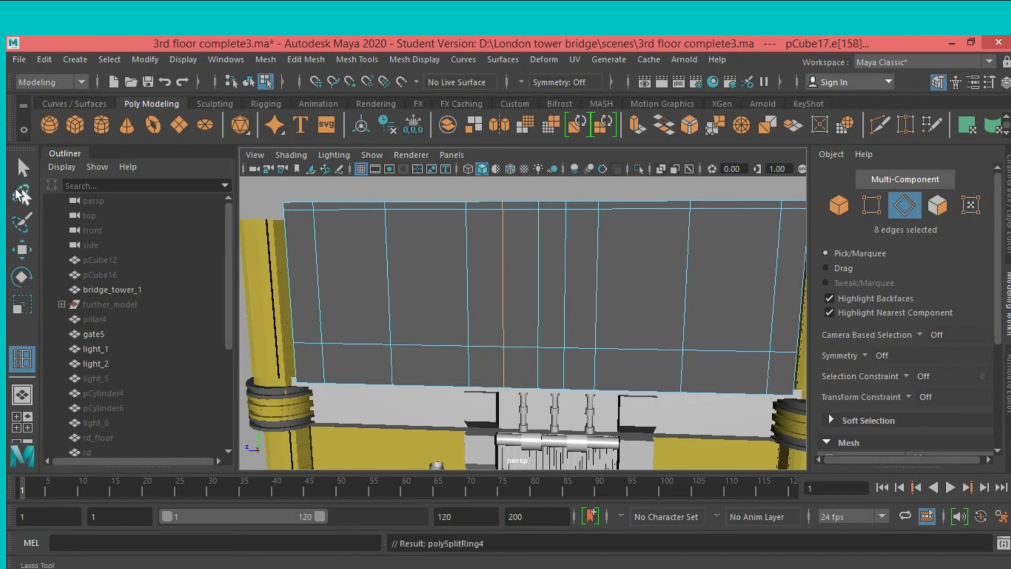
Extrude four lower-row faces of the wall panel pCube17.
left_click(22, 168)
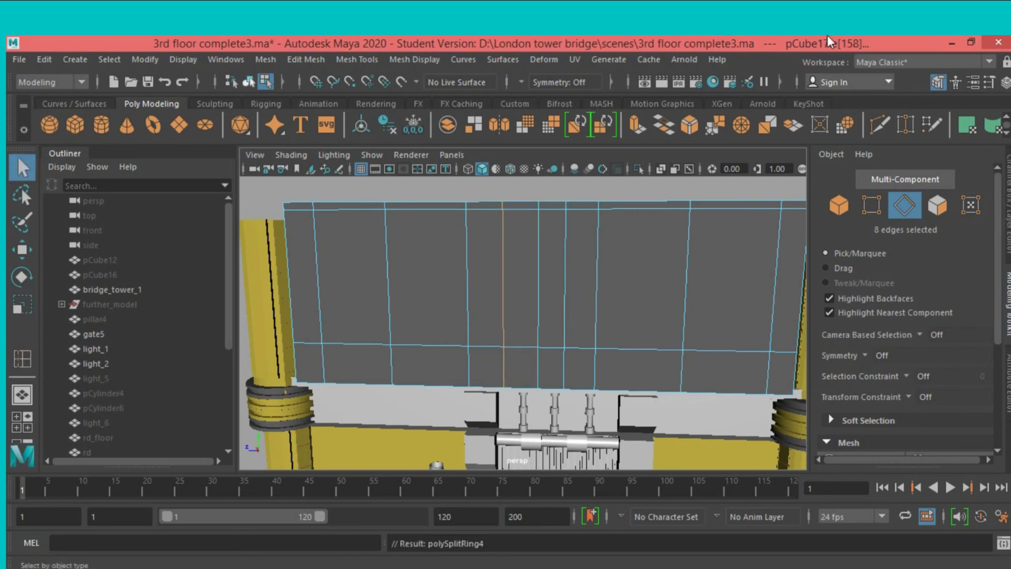
left_click(937, 205)
left_click(633, 372)
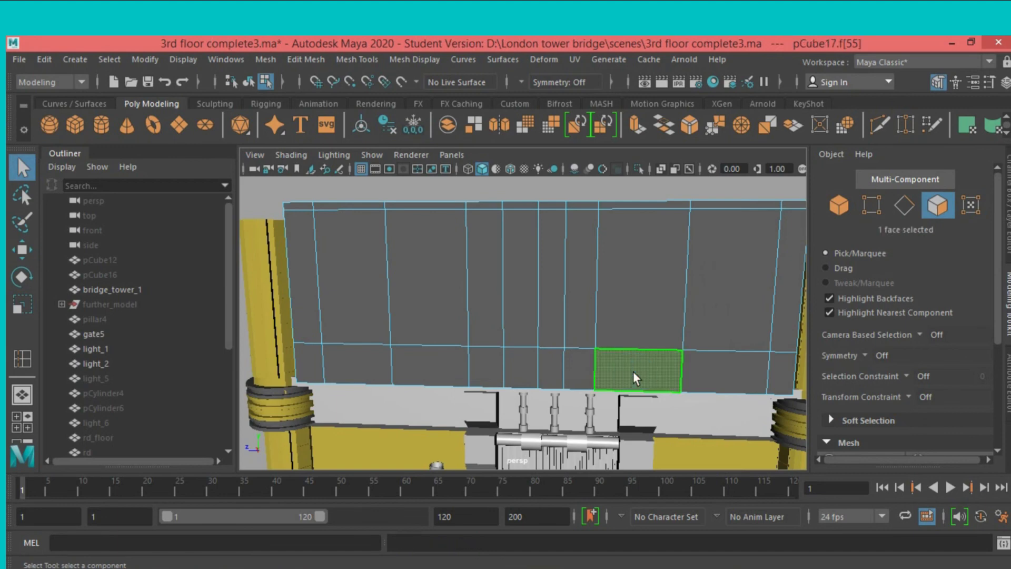
left_click(554, 365, "shift")
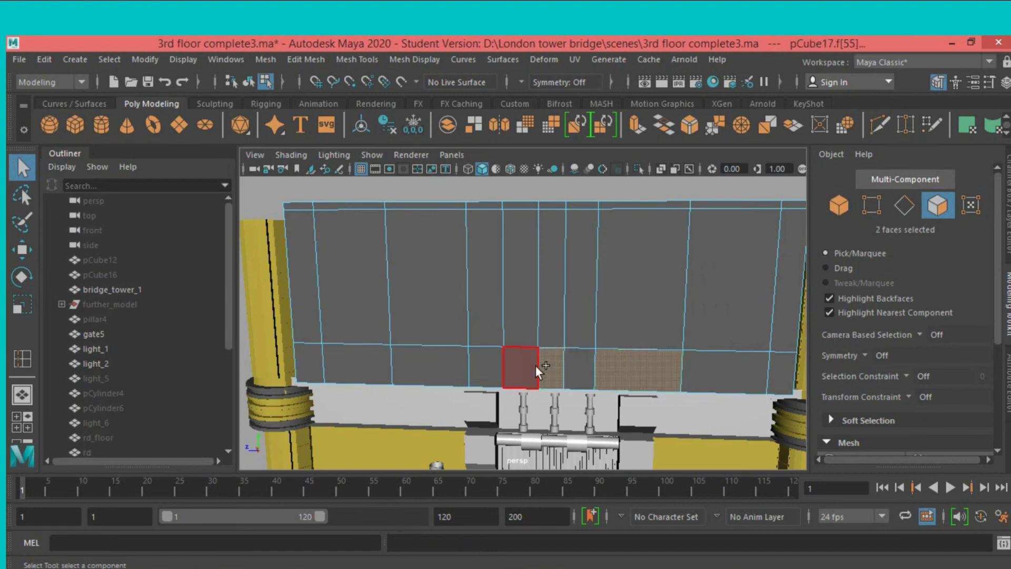
left_click(426, 364, "shift")
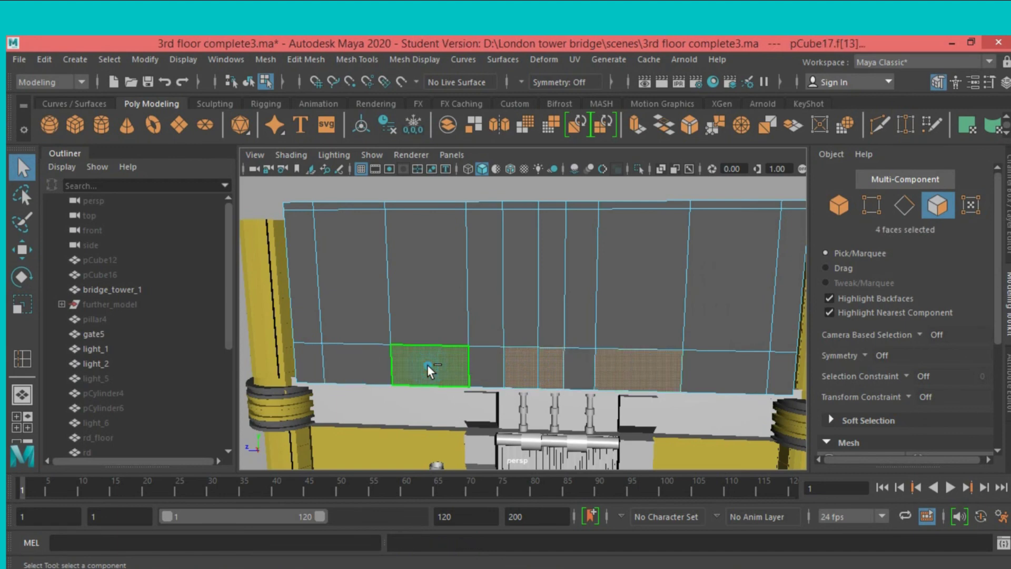
scroll(428, 364, "down", 2)
left_click_drag(441, 378, 379, 396, "alt")
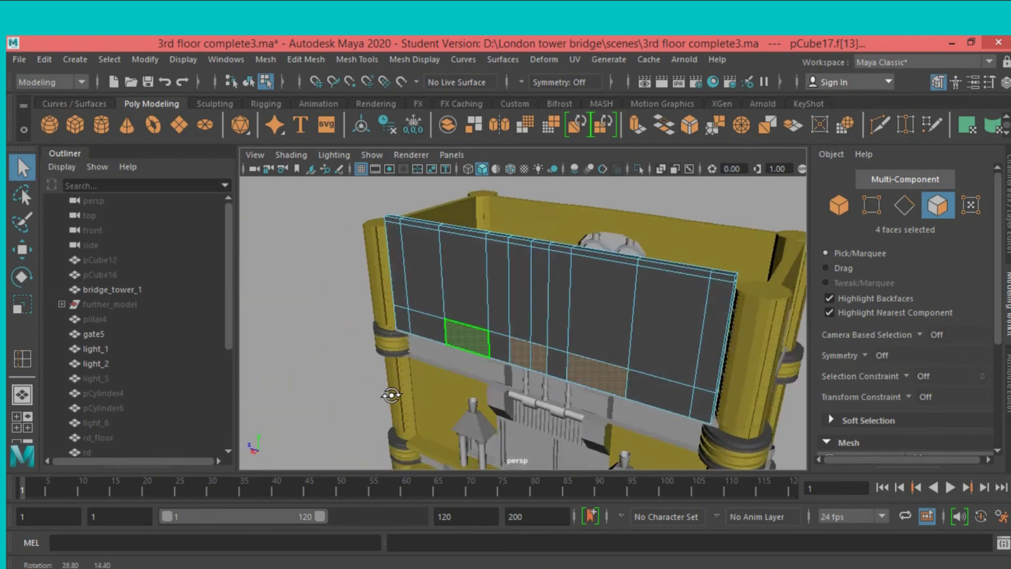
left_click(637, 124)
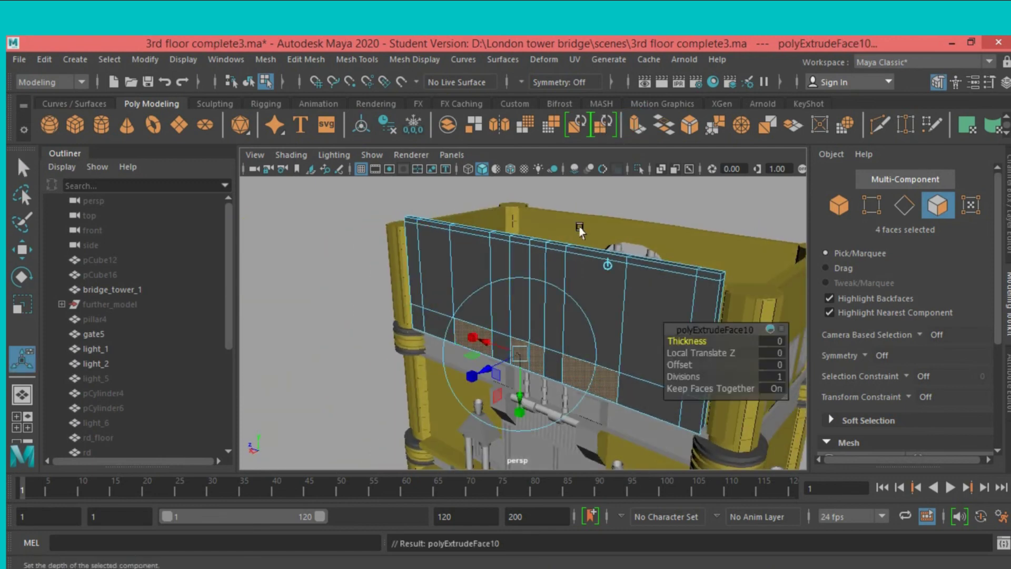
mouse_move(372, 338)
left_mouse_down("alt")
mouse_move(327, 341)
mouse_move(356, 316)
mouse_move(340, 285)
left_mouse_up("alt")
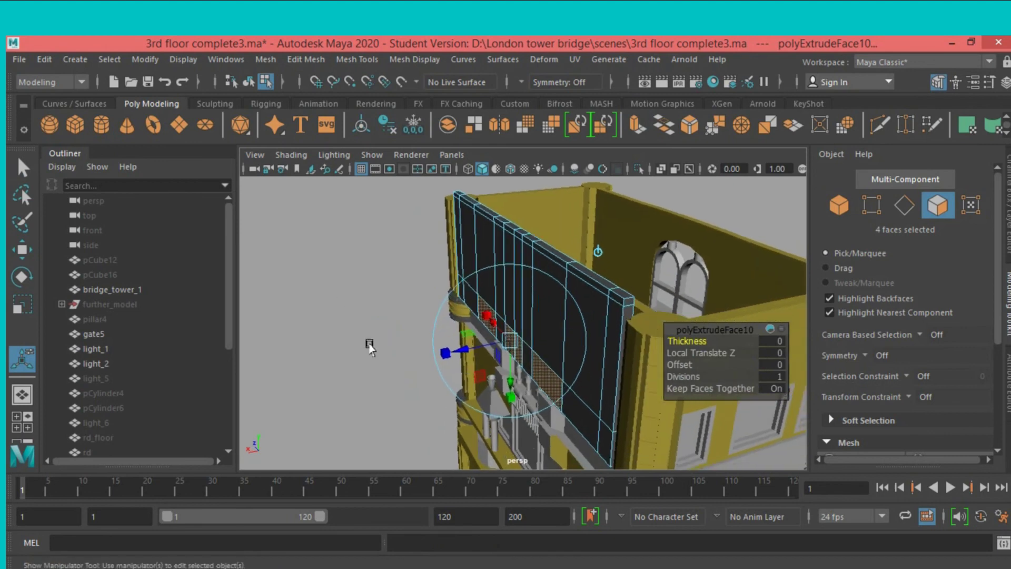
mouse_move(369, 343)
left_mouse_down("alt")
mouse_move(356, 314)
mouse_move(386, 319)
left_mouse_up("alt")
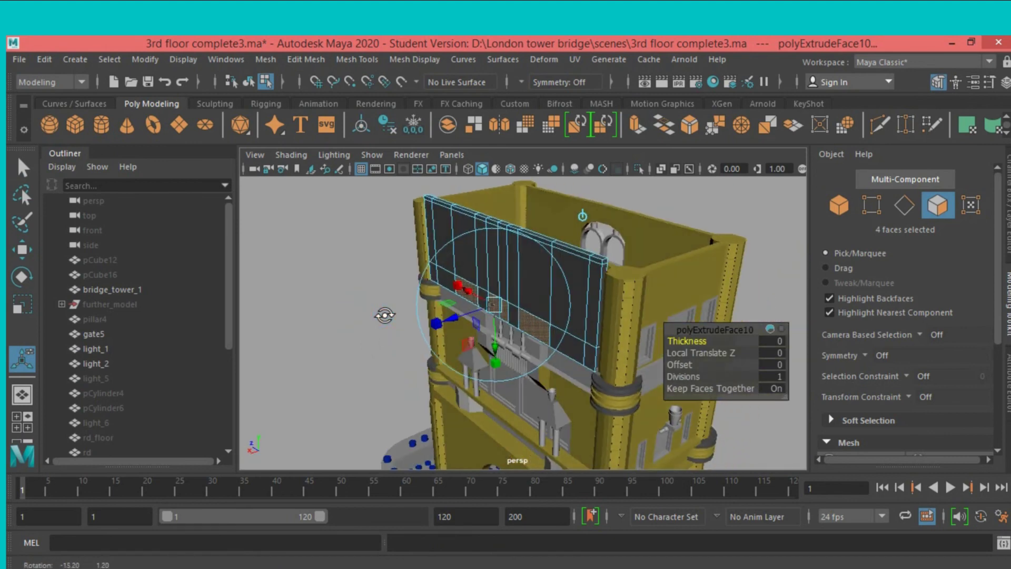
Hide layer4's pillars and arches in the Layer Editor, briefly checking layer2 and layer5.
left_click(1007, 184)
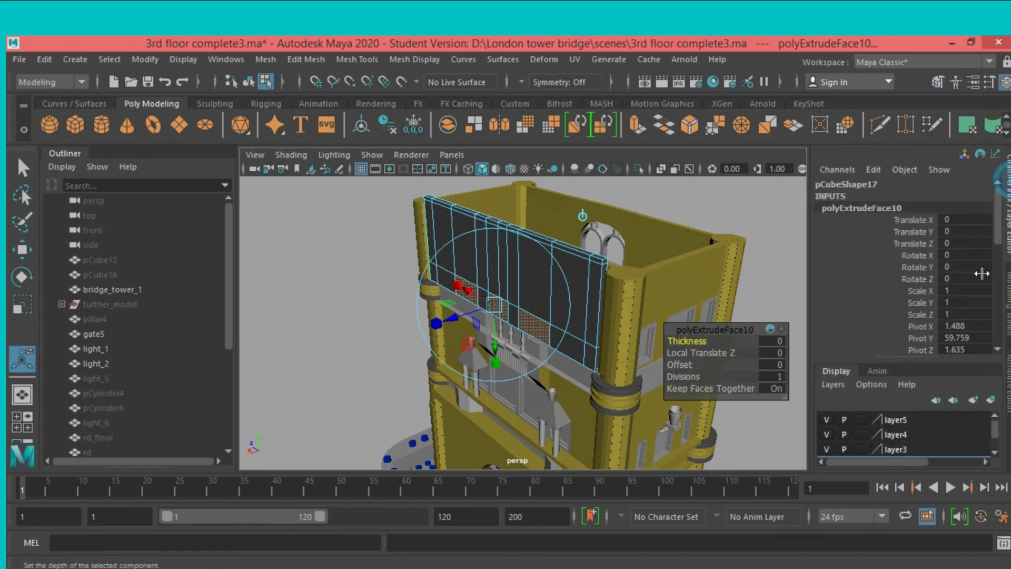
left_click(825, 435)
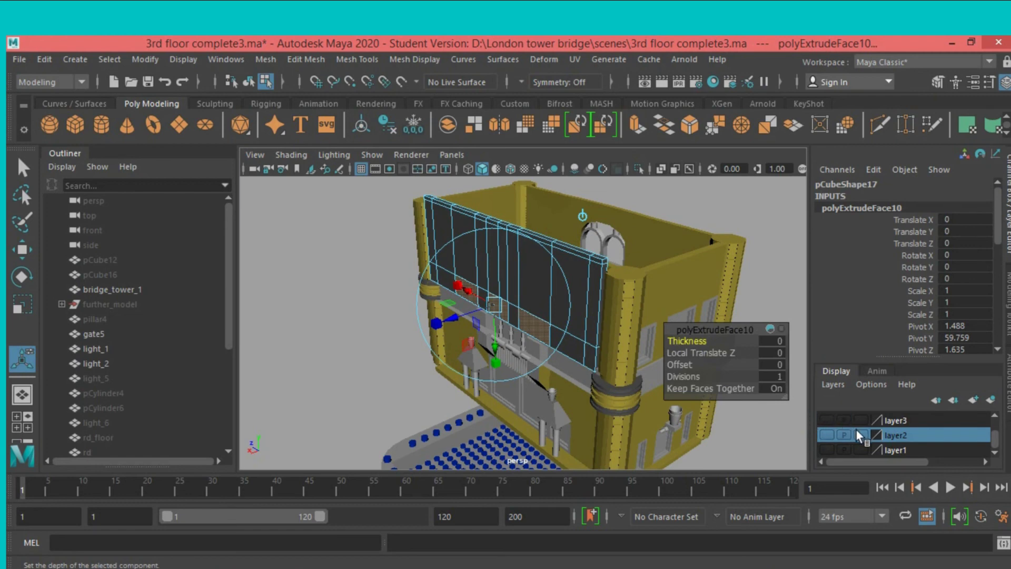
scroll(868, 431, "up", 1)
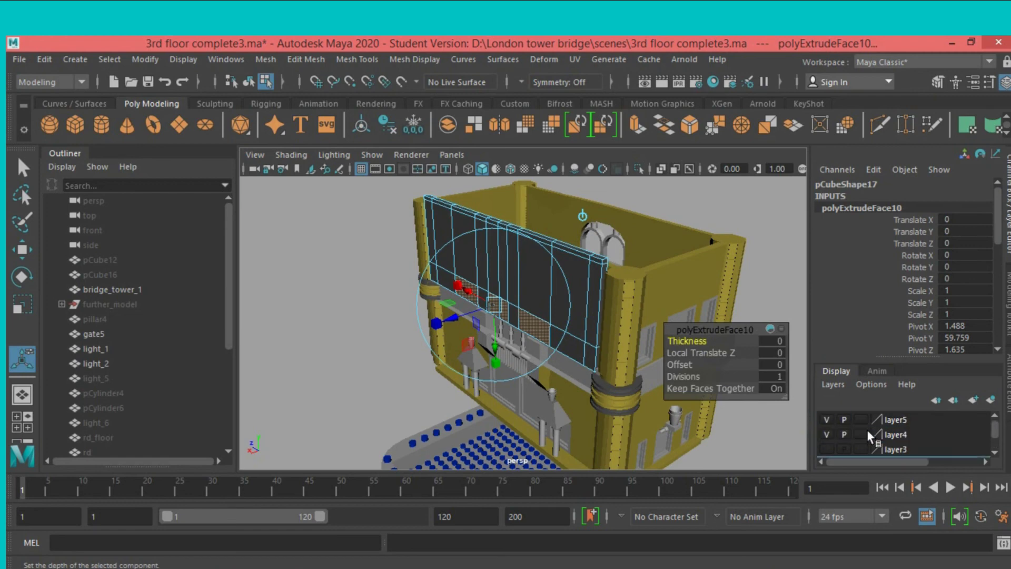
left_click(828, 434)
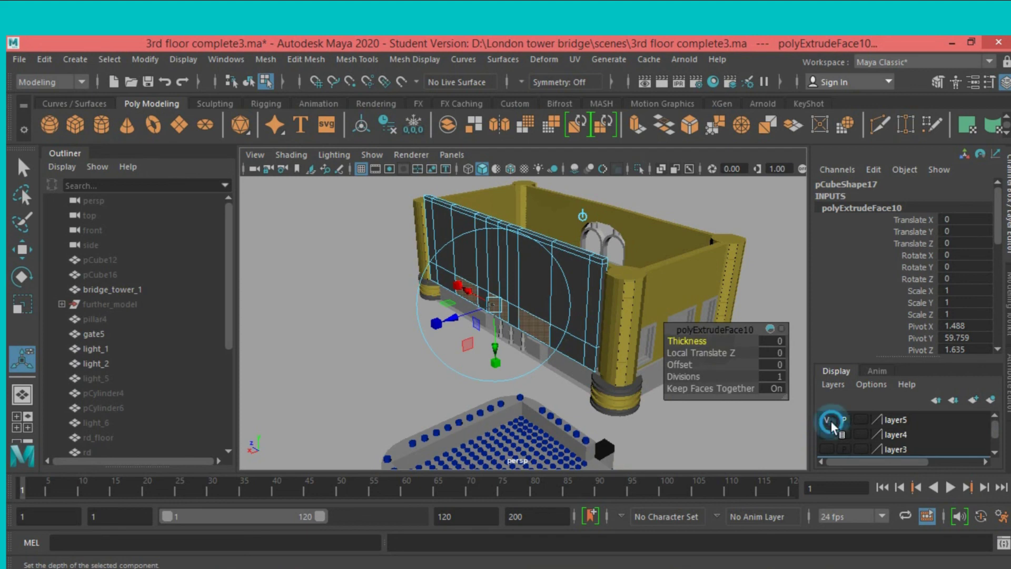
left_click(827, 420)
left_click(827, 420)
scroll(896, 429, "down", 1)
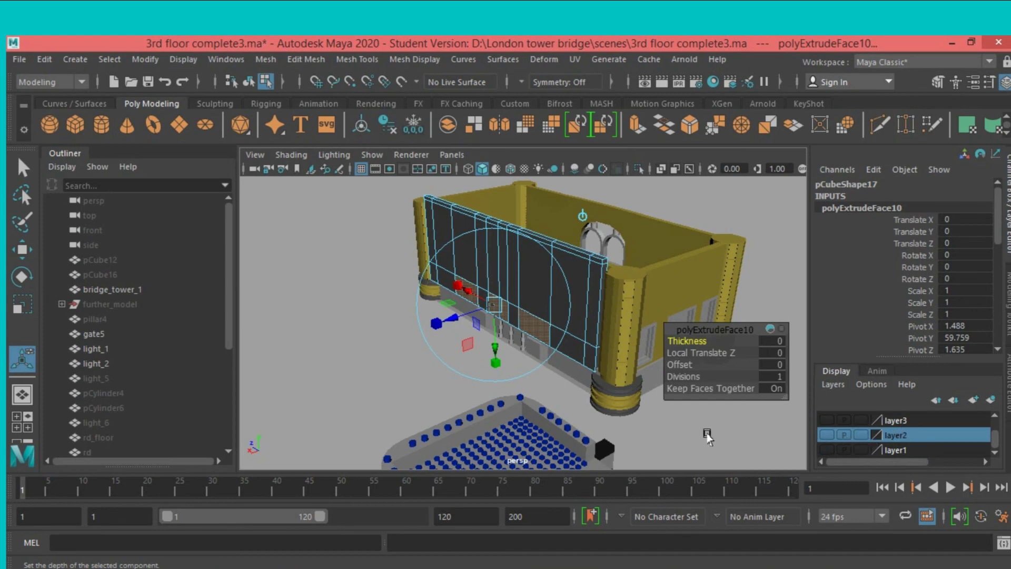
mouse_move(696, 437)
left_mouse_down("alt")
mouse_move(702, 430)
mouse_move(682, 431)
left_mouse_up("alt")
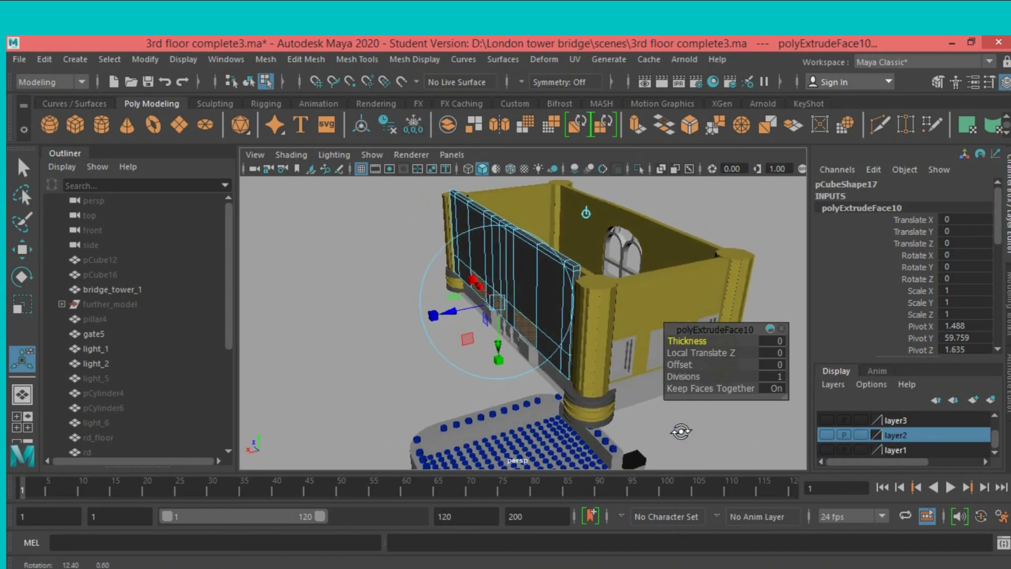
Push the four extruded faces outward along X and show the Modeling Toolkit options.
left_click(22, 249)
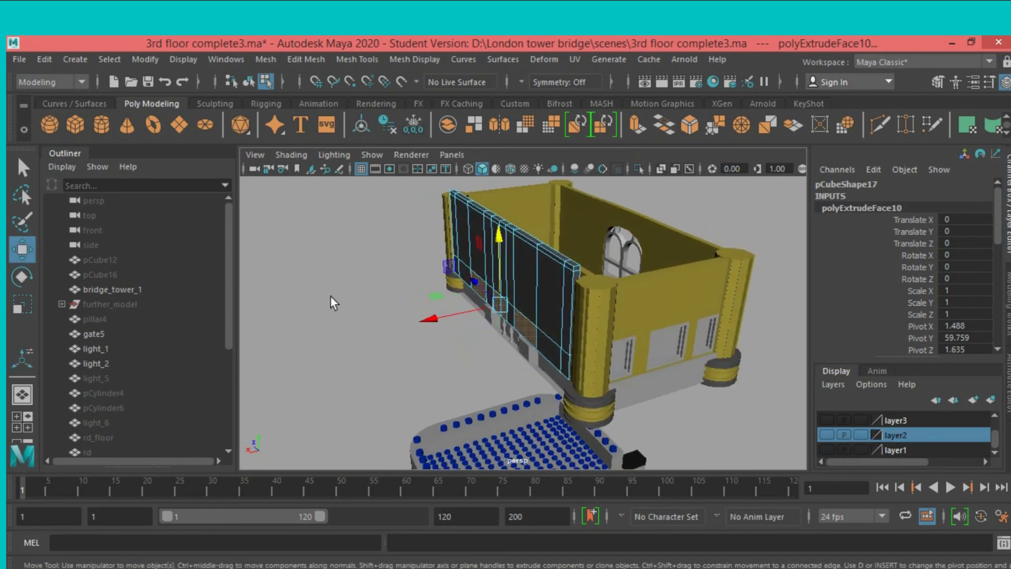
left_click_drag(442, 312, 431, 321)
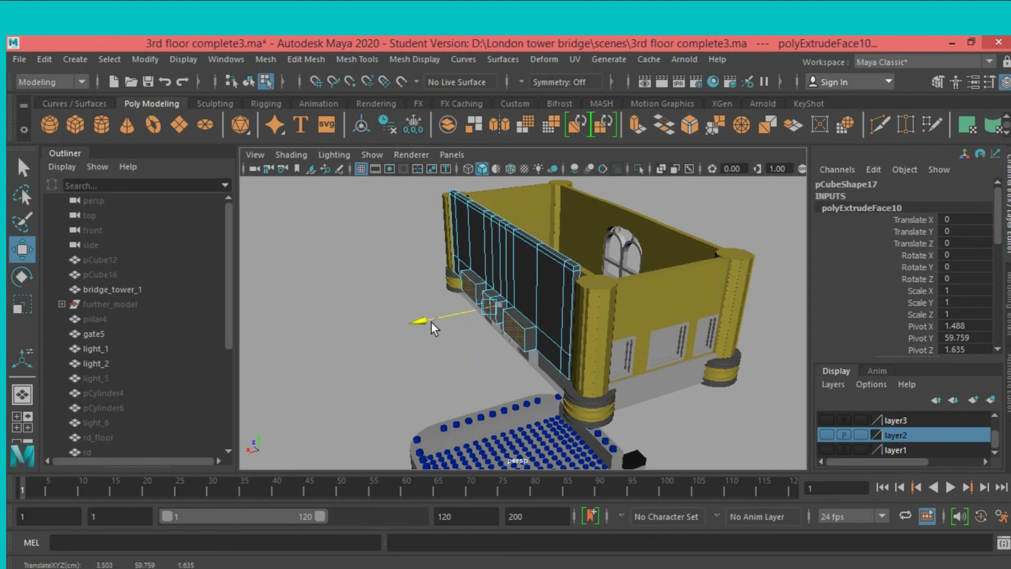
mouse_move(428, 325)
left_mouse_down("alt")
mouse_move(463, 350)
mouse_move(445, 345)
left_mouse_up("alt")
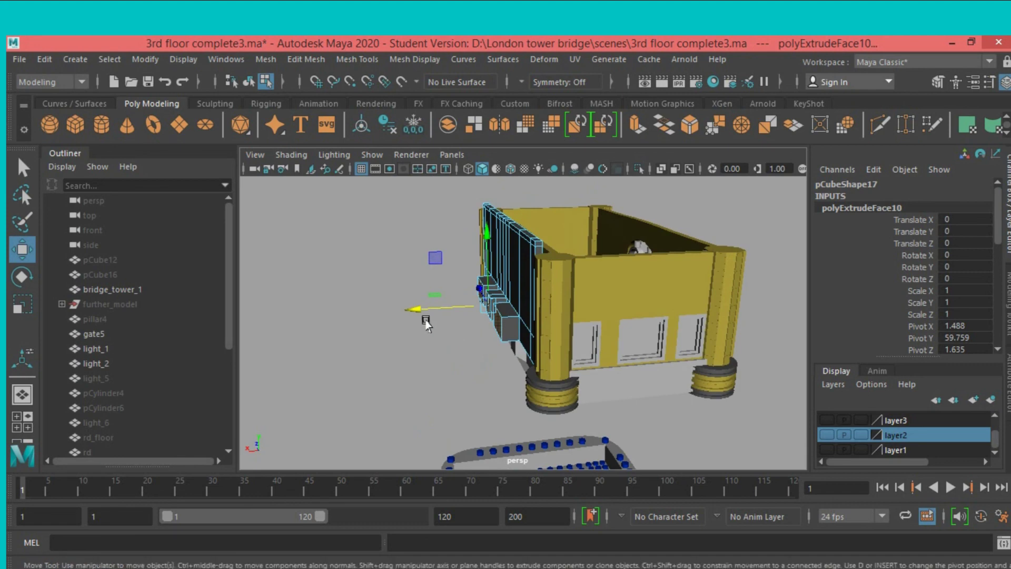
mouse_move(420, 323)
left_mouse_down("alt")
mouse_move(495, 352)
mouse_move(544, 363)
mouse_move(551, 353)
left_mouse_up("alt")
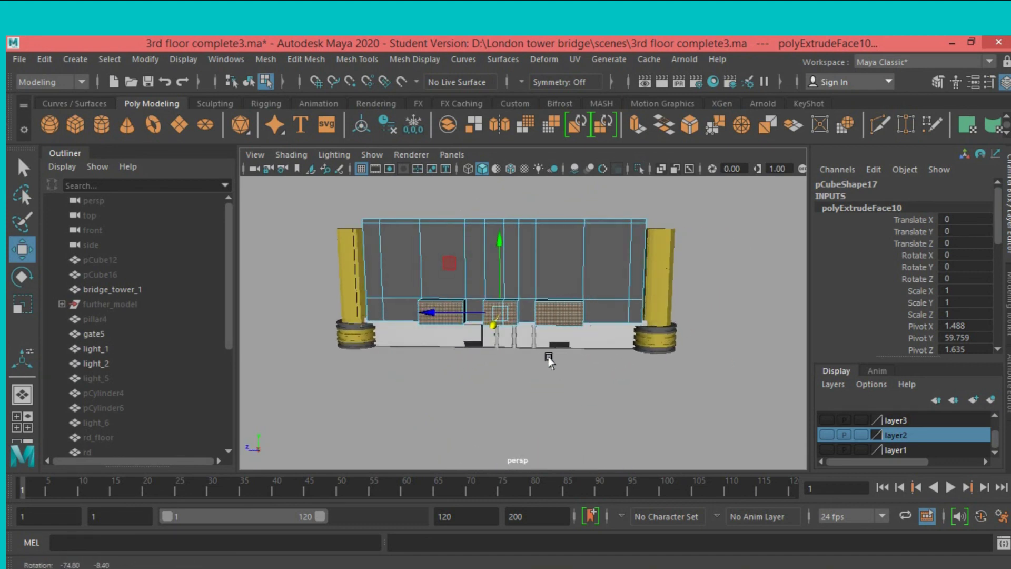
left_click(943, 84)
mouse_move(744, 294)
left_mouse_down("alt")
mouse_move(749, 304)
mouse_move(736, 296)
left_mouse_up("alt")
Select edges around the lower blocks and raise them along Y to reshape the blocks.
left_click(905, 205)
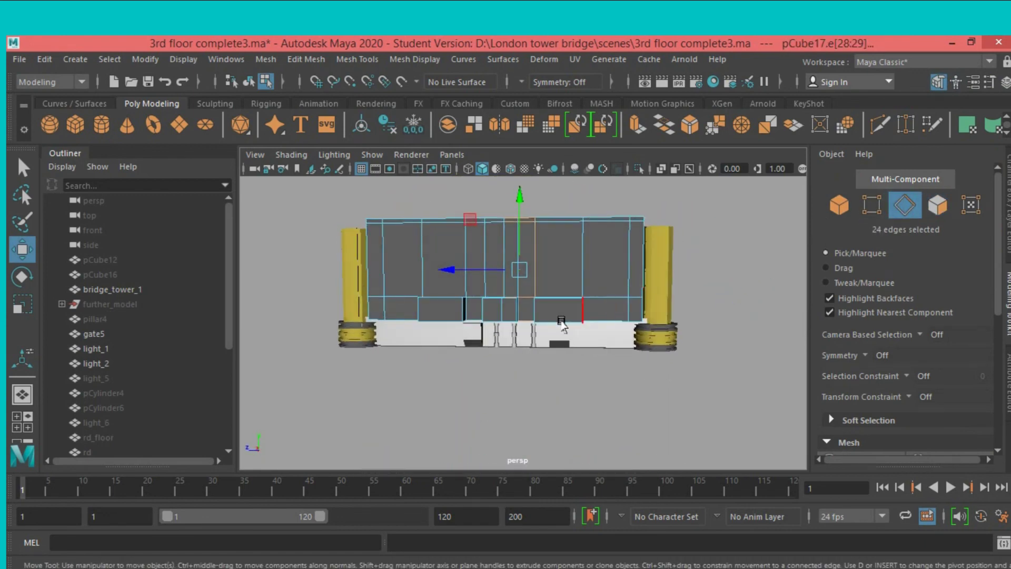
left_click(559, 322)
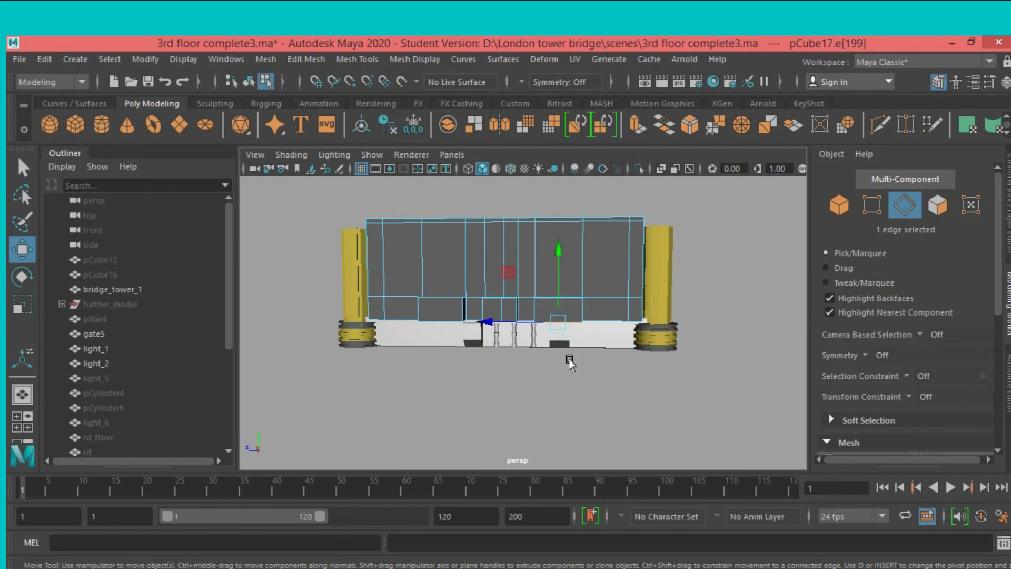
left_click_drag(565, 362, 582, 385, "alt")
key("q")
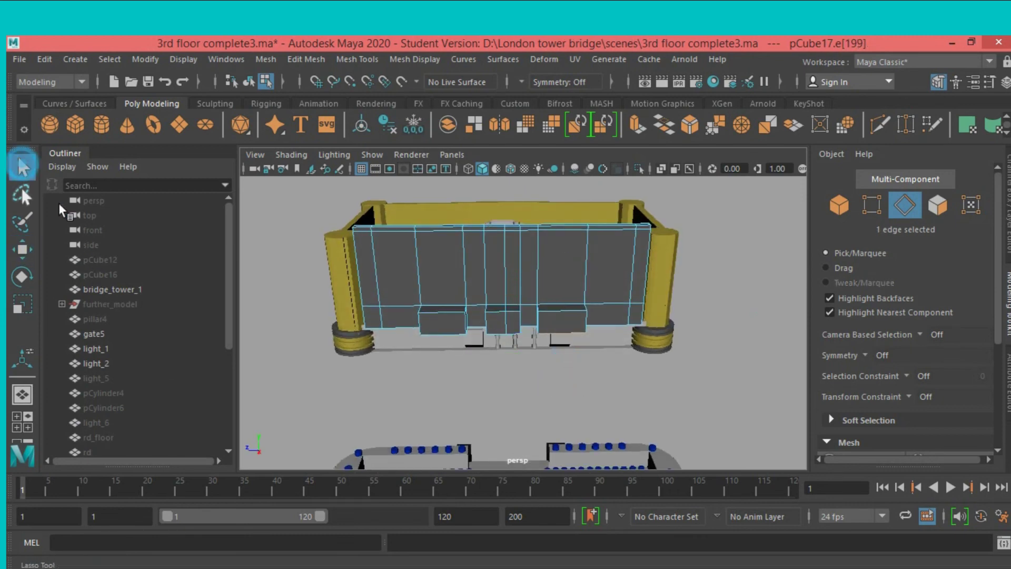
left_click(497, 333, "shift")
left_click(458, 334, "shift")
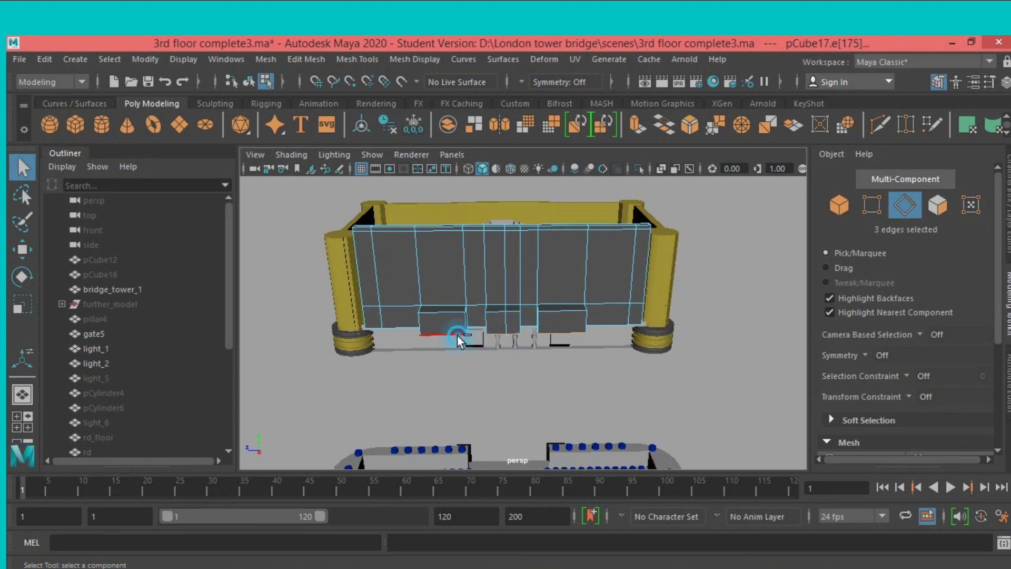
left_click(30, 246)
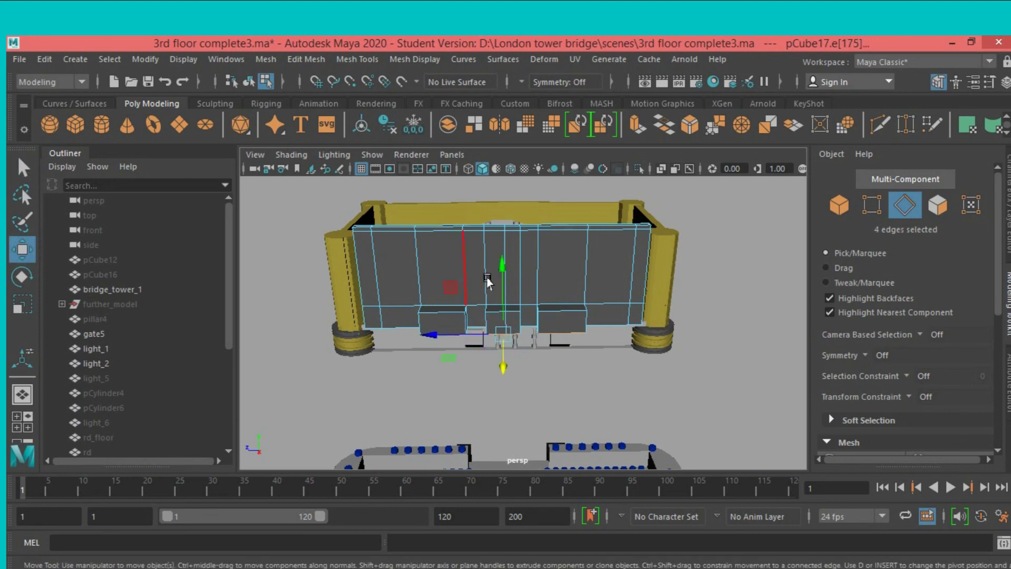
left_click_drag(506, 269, 506, 251)
mouse_move(730, 362)
left_mouse_down("alt")
mouse_move(735, 356)
mouse_move(602, 355)
mouse_move(731, 349)
mouse_move(722, 350)
left_mouse_up("alt")
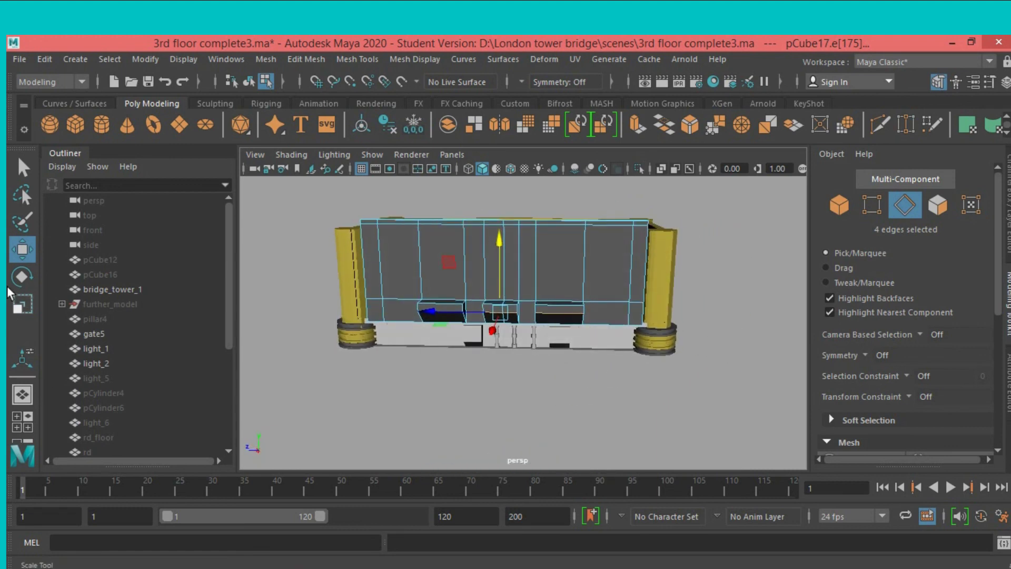
left_click(23, 167)
Create a new cube and lift it up toward the upper building.
left_click(608, 427)
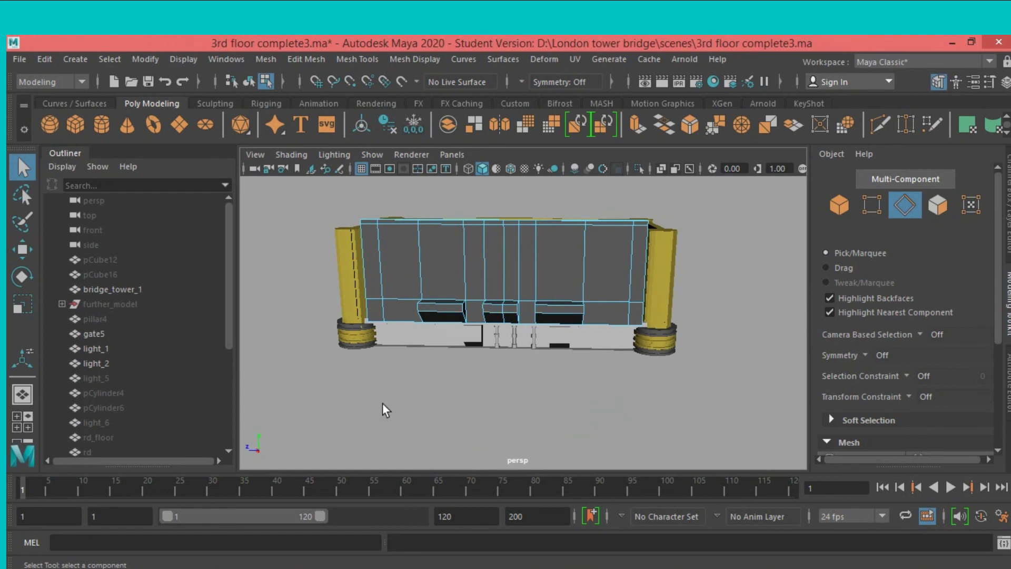
key("F8")
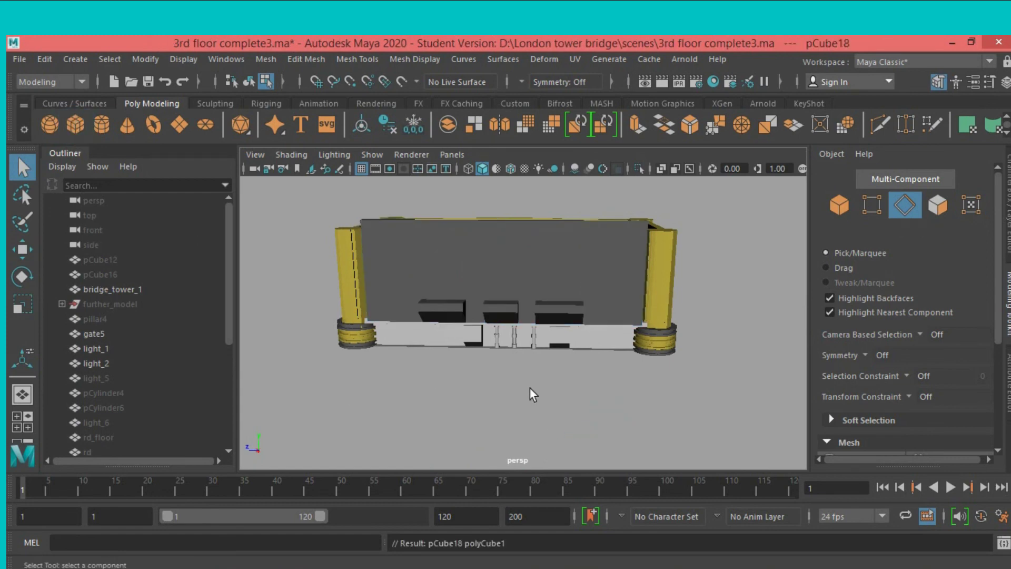
scroll(532, 395, "down", 3)
scroll(536, 395, "down", 2)
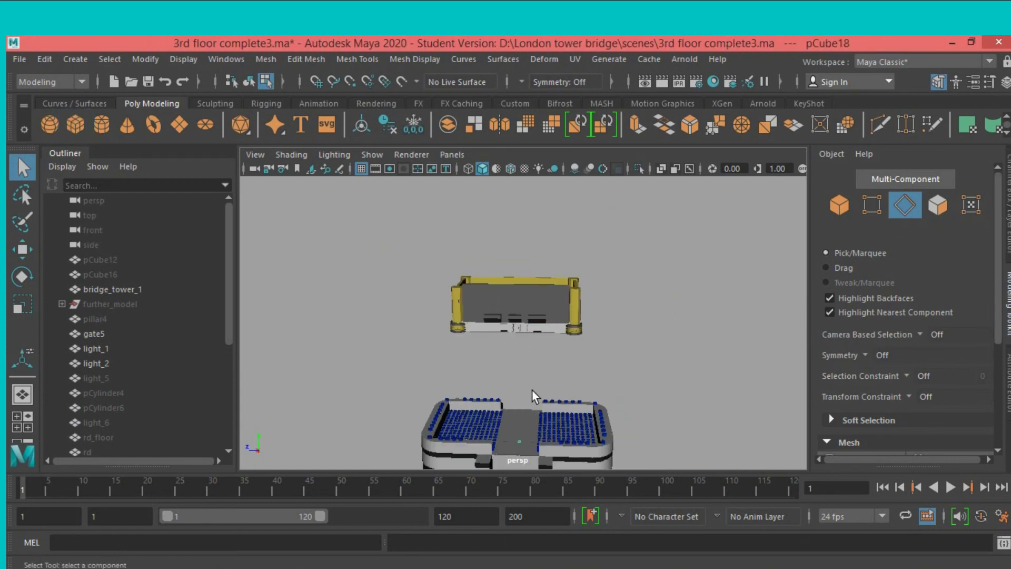
left_click(22, 250)
left_click_drag(519, 388, 522, 266)
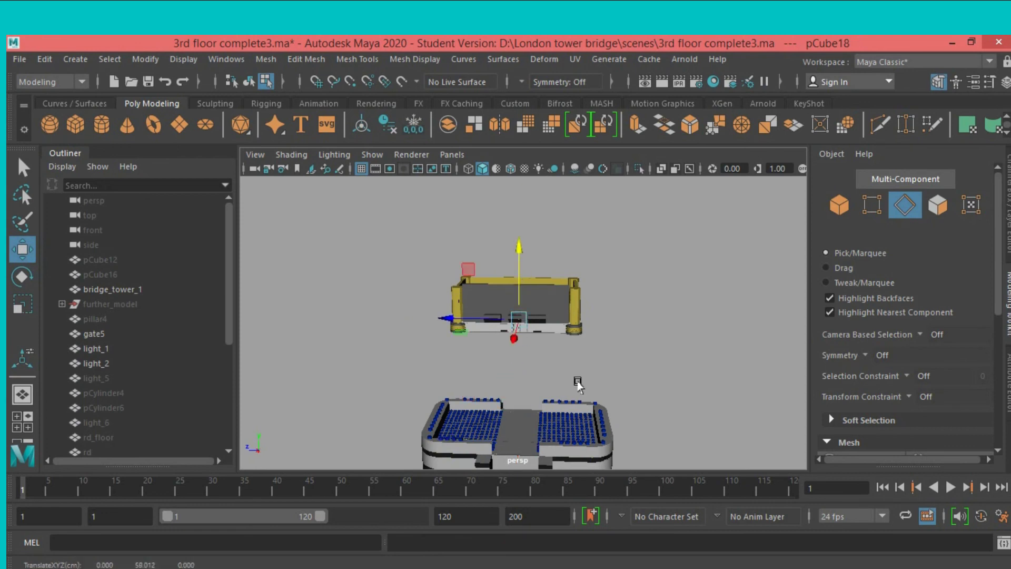
Position pCube18 at the wall panel's base, at Translate X 5.048, Y 62.026.
left_click_drag(577, 384, 474, 350, "alt")
middle_click_drag(474, 351, 473, 343)
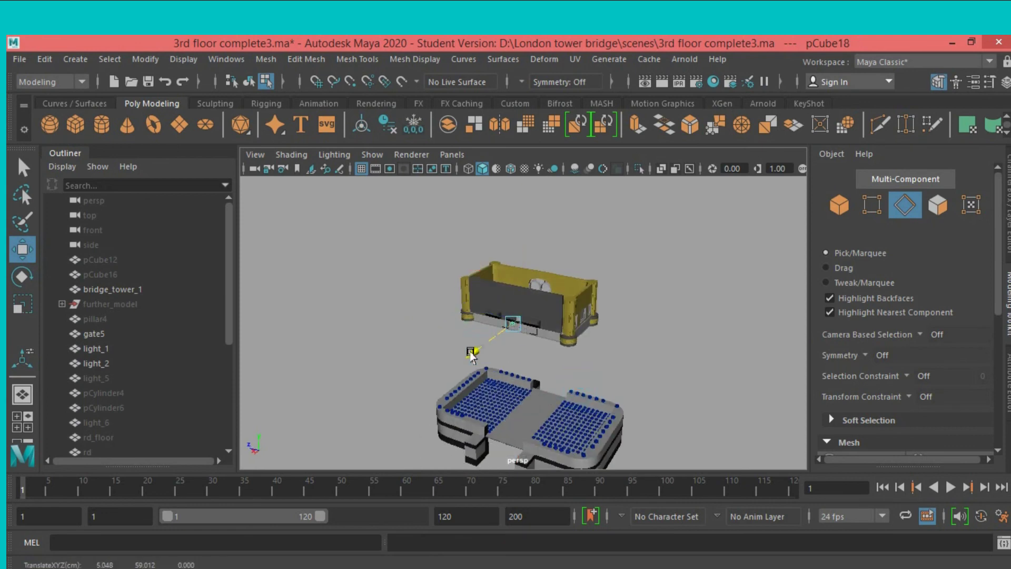
left_click(512, 293)
mouse_move(512, 293)
left_mouse_down("alt")
mouse_move(537, 380)
mouse_move(527, 317)
mouse_move(529, 355)
left_mouse_up("alt")
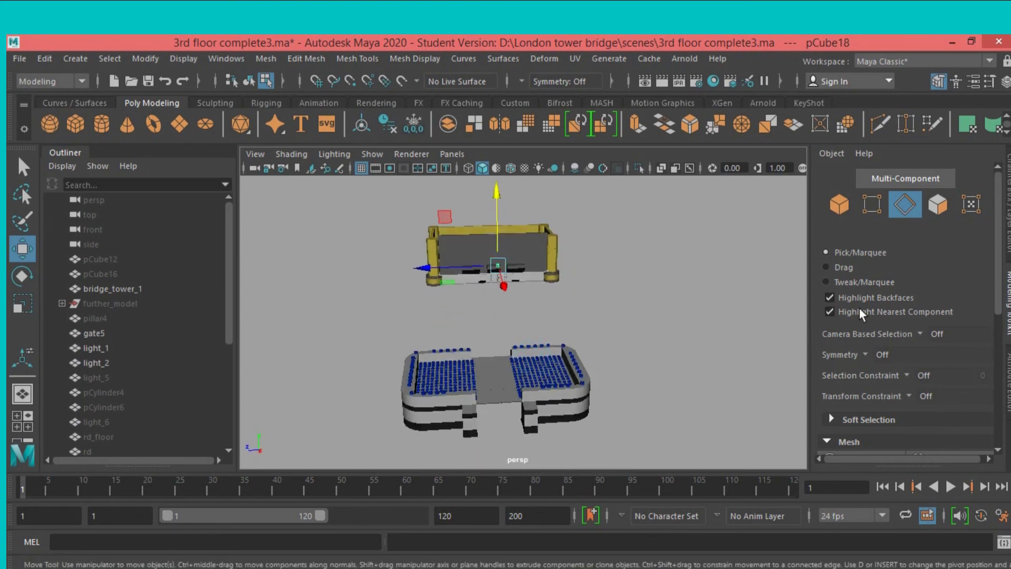
key("ctrl+a")
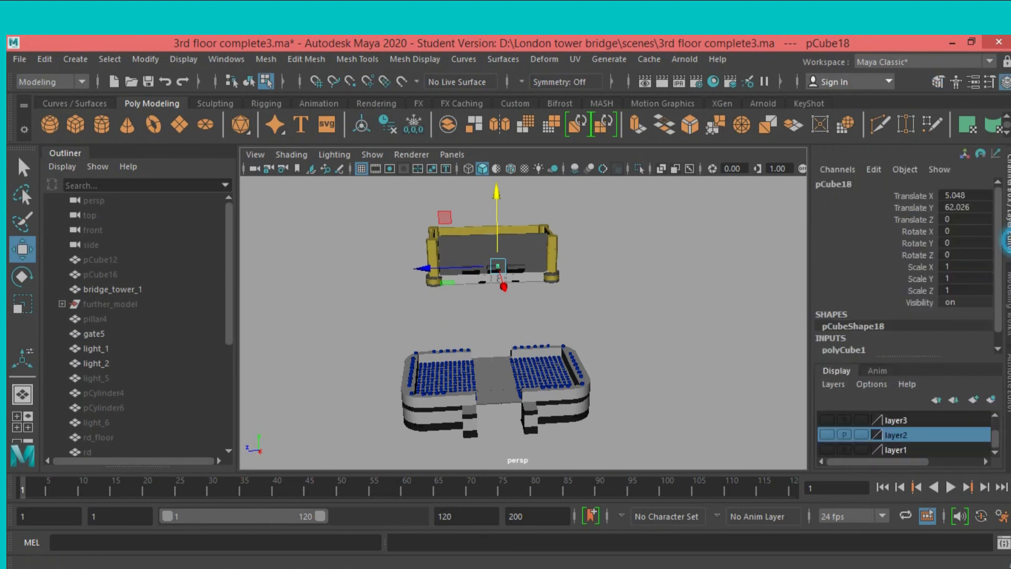
left_click(539, 411)
left_click_drag(609, 401, 616, 409, "alt")
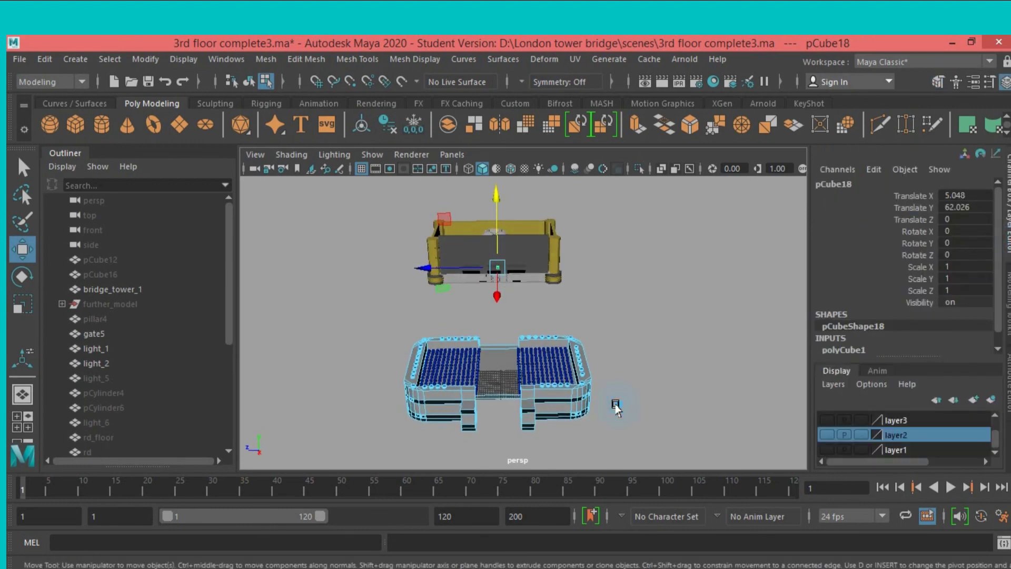
Select the stadium mesh and show the channel and layer panels.
left_click(939, 81)
left_click(558, 375)
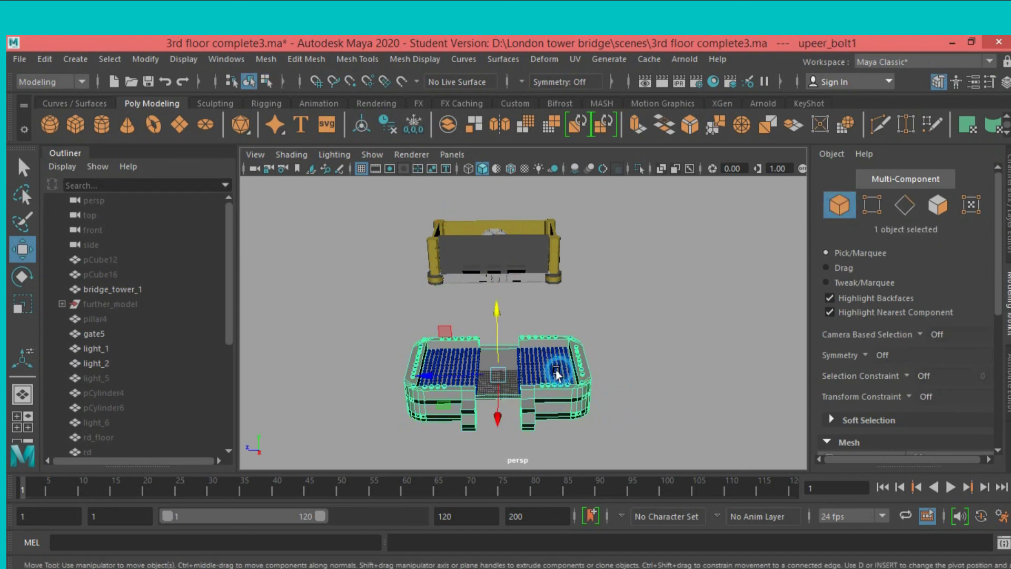
left_click(472, 322)
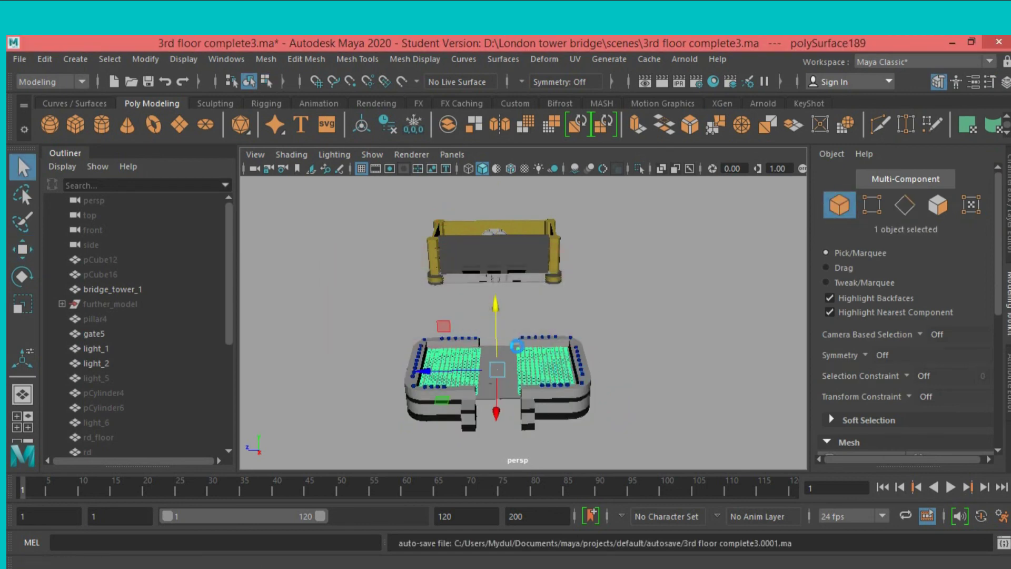
key("w")
left_click(1005, 224)
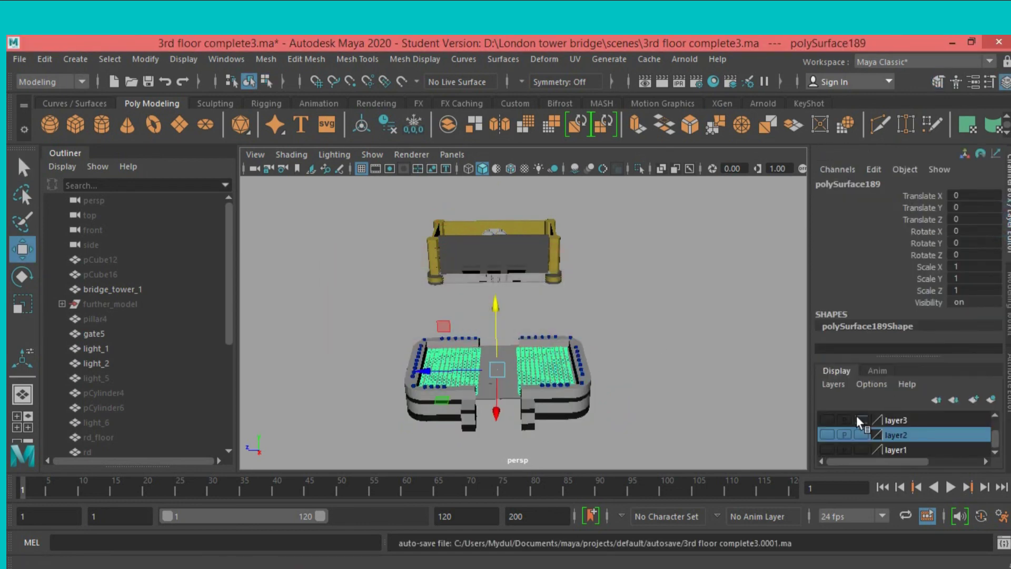
left_click(556, 403)
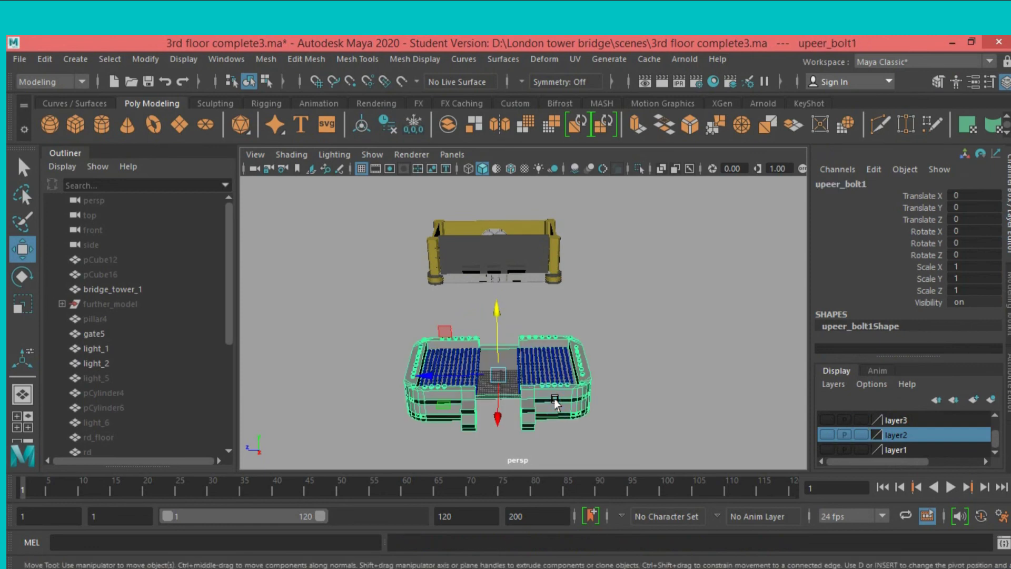
left_click(724, 403)
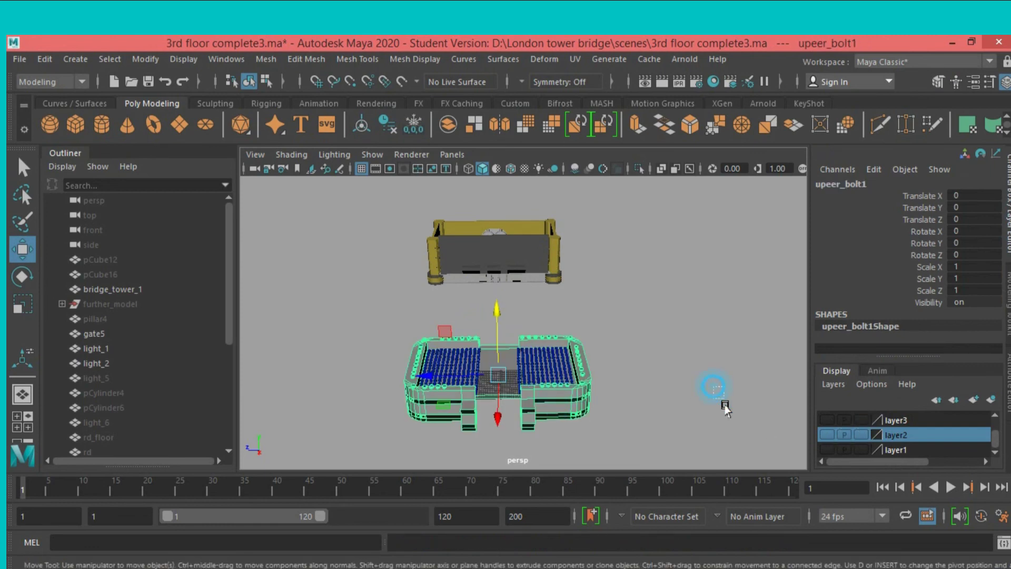
left_click(849, 413)
Make layer3 active and toggle layers 5, 4, 2 and 1 to isolate the upper building.
scroll(909, 431, "up", 2)
left_click(564, 392)
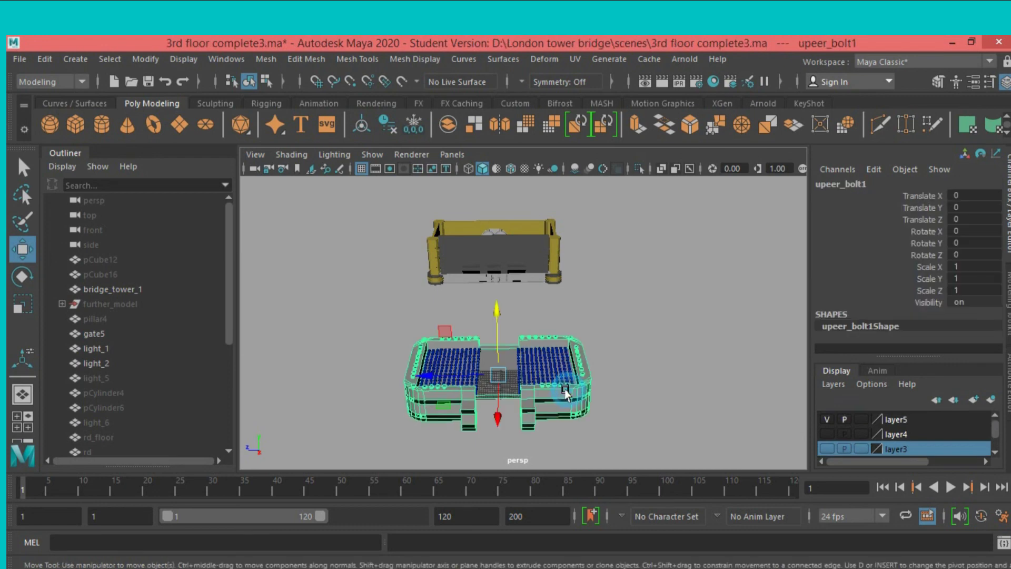
left_click(824, 419)
left_click(826, 434)
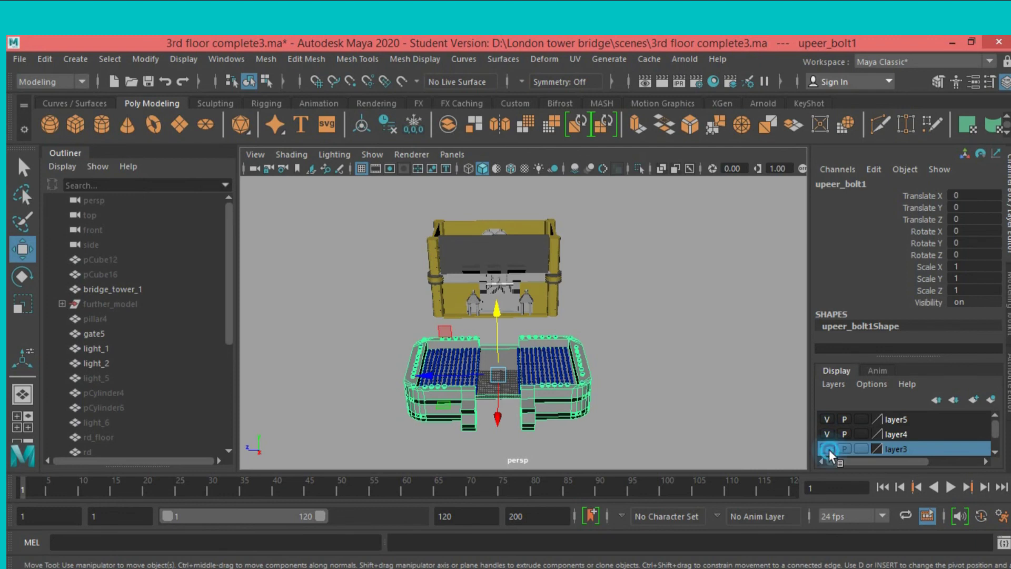
scroll(830, 450, "down", 2)
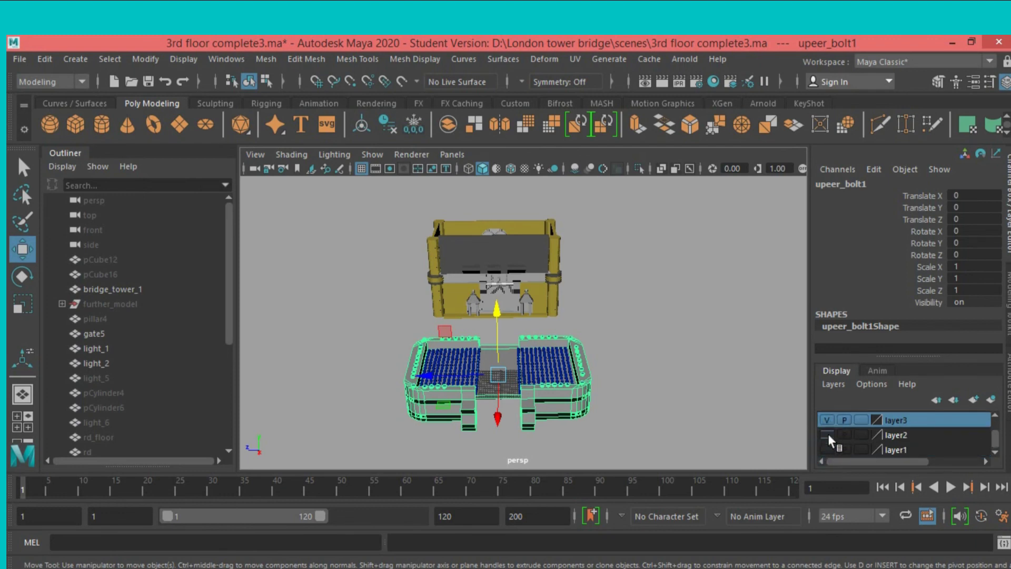
left_click(828, 434)
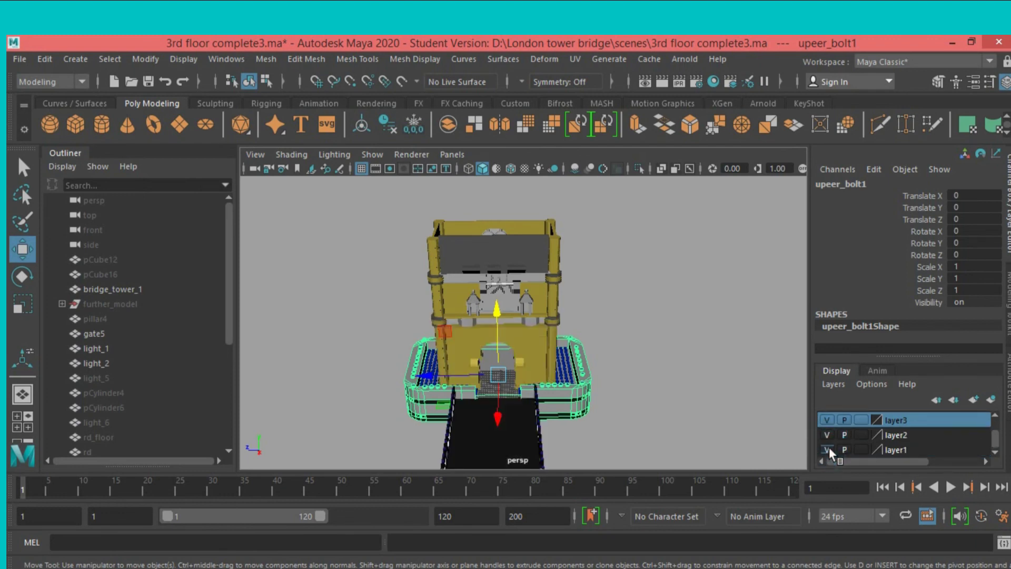
left_click(828, 449)
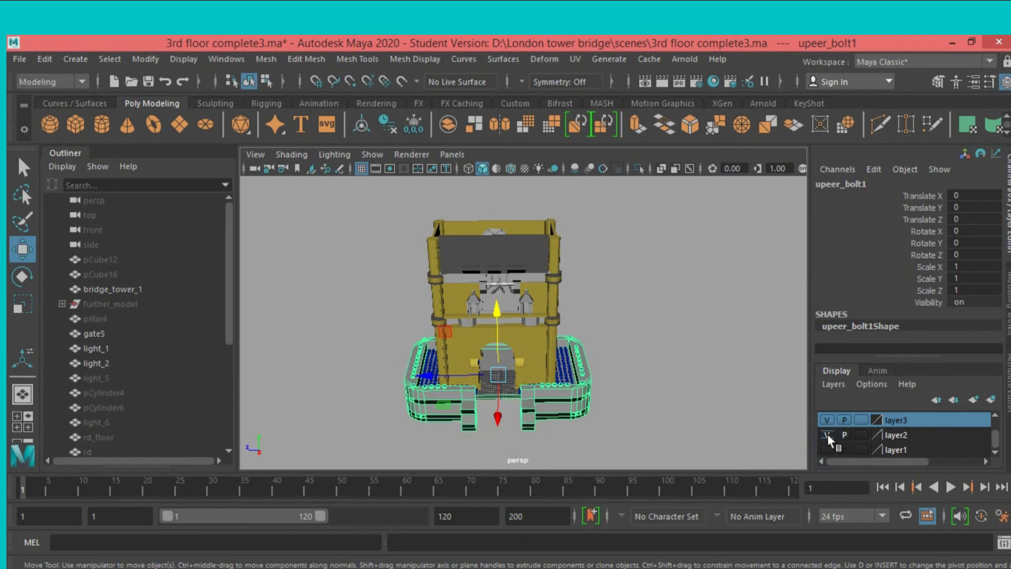
left_click(827, 434)
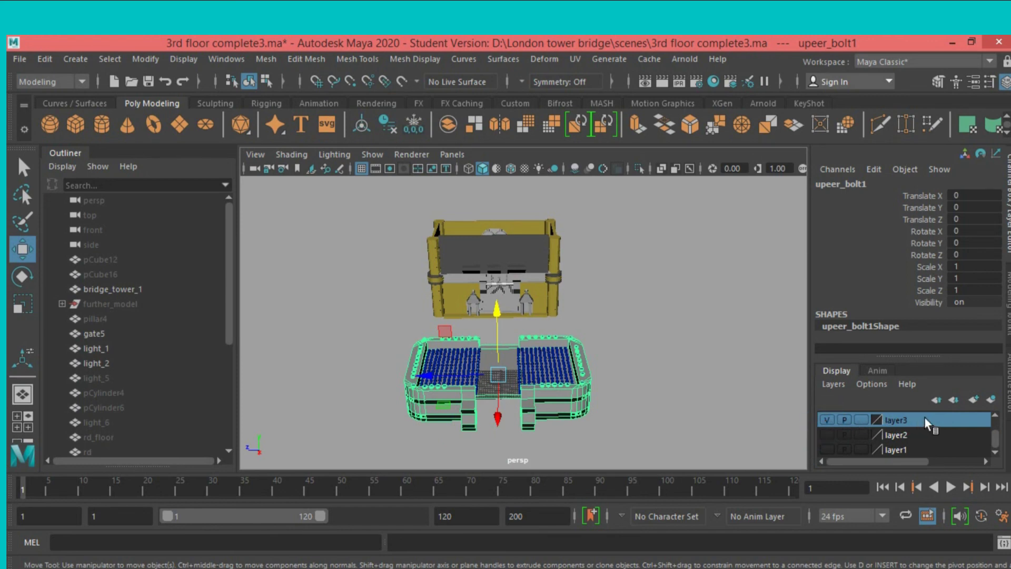
Add the whole lower stadium model to layer3, hide it, and zoom toward the gate.
mouse_move(350, 352)
left_mouse_down()
mouse_move(597, 444)
mouse_move(619, 419)
left_mouse_up()
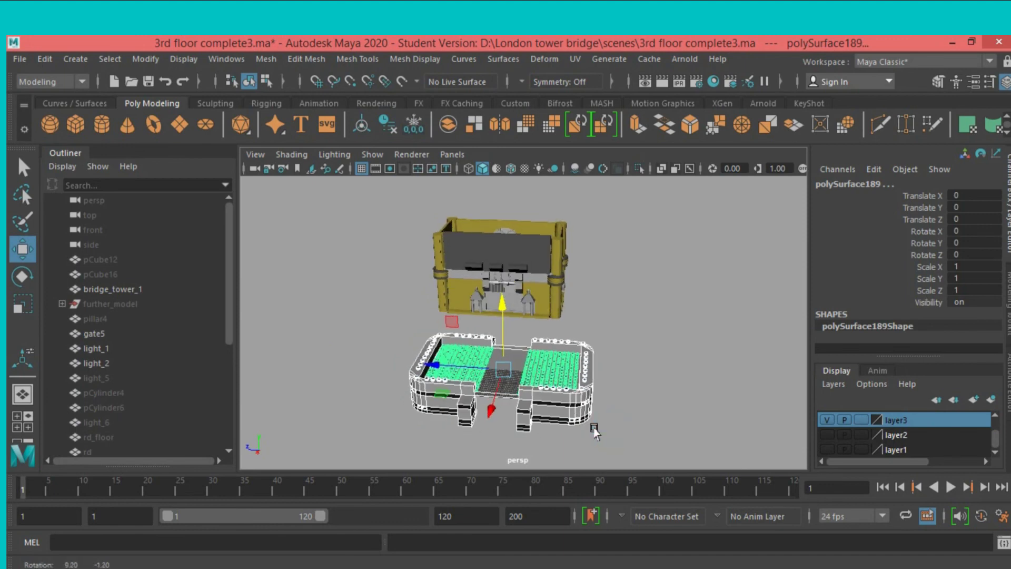
right_click(955, 416)
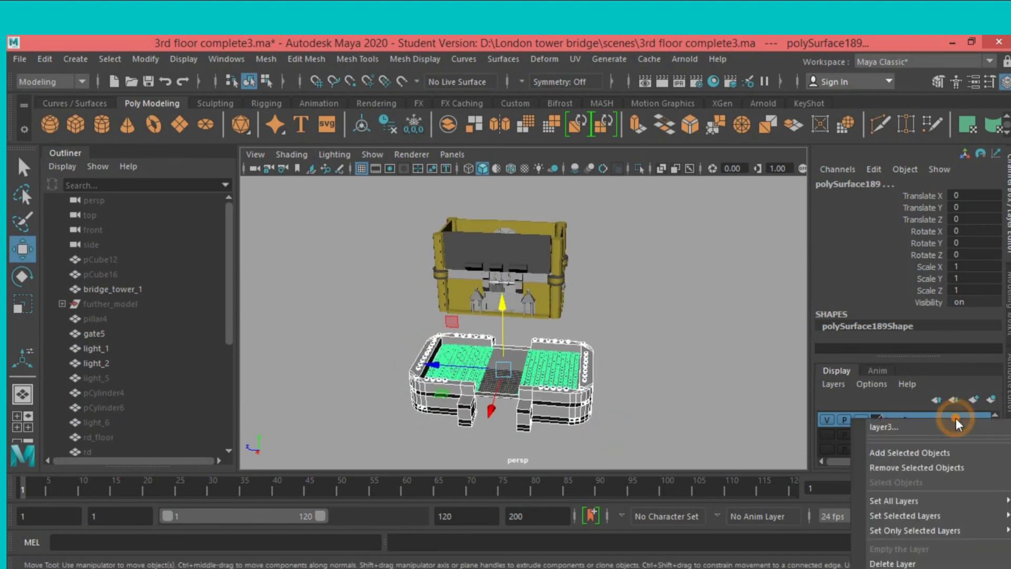
left_click(912, 453)
left_click(828, 419)
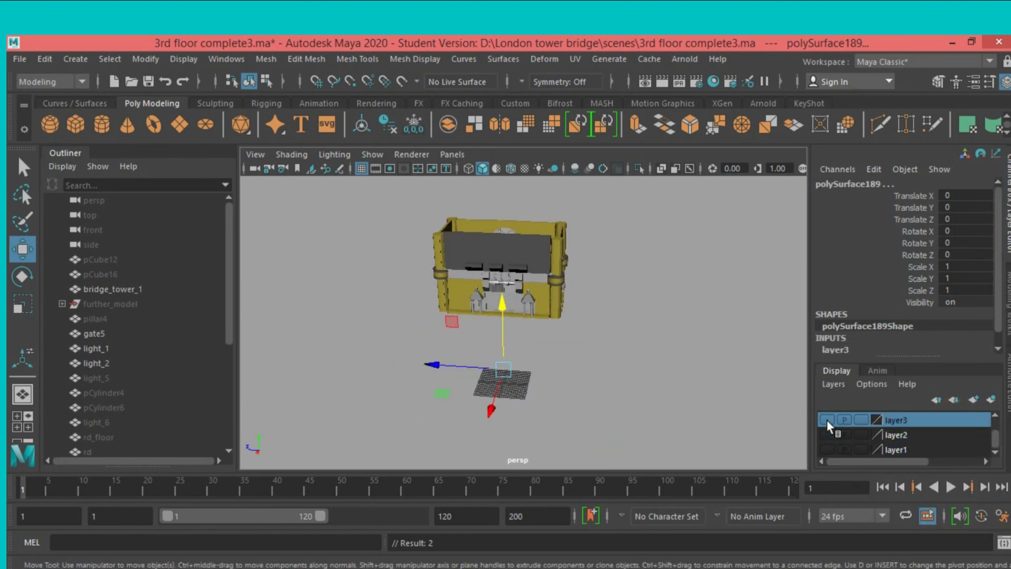
left_click_drag(617, 380, 624, 374, "alt")
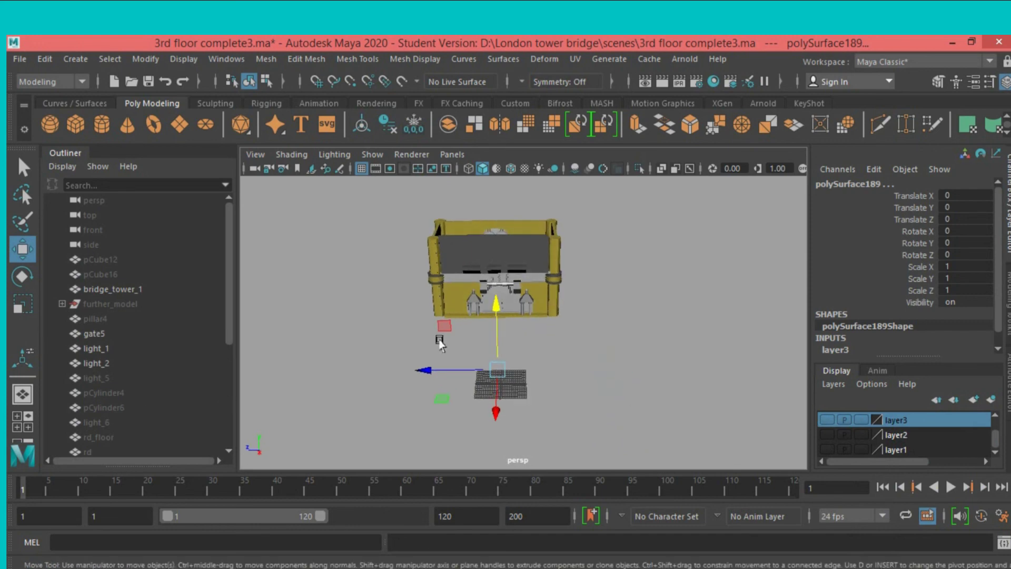
mouse_move(496, 348)
left_mouse_down("alt")
mouse_move(553, 343)
mouse_move(501, 362)
mouse_move(515, 406)
left_mouse_up("alt")
scroll(511, 395, "up", 3)
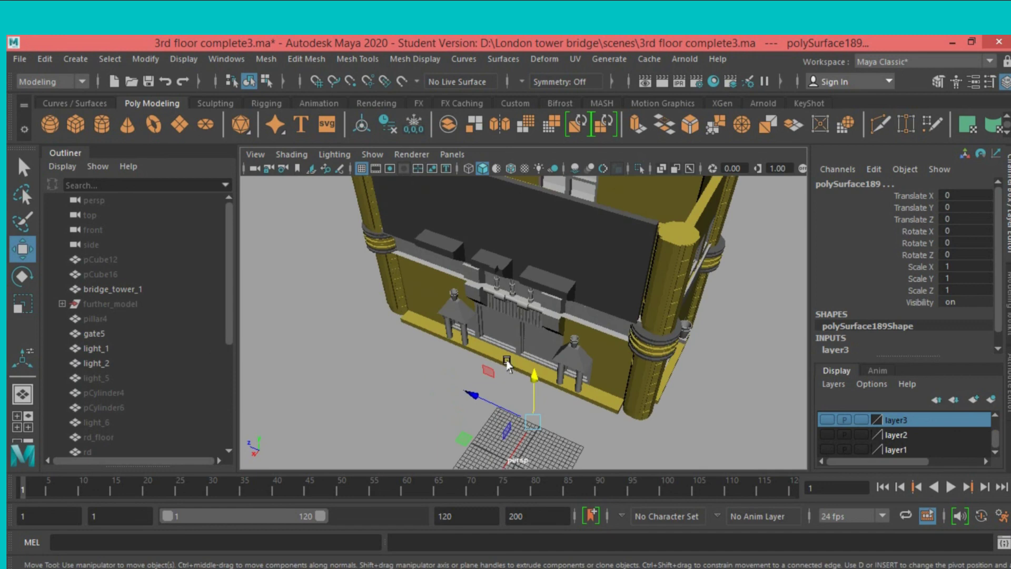
mouse_move(507, 364)
left_mouse_down("alt")
mouse_move(497, 383)
mouse_move(519, 384)
left_mouse_up("alt")
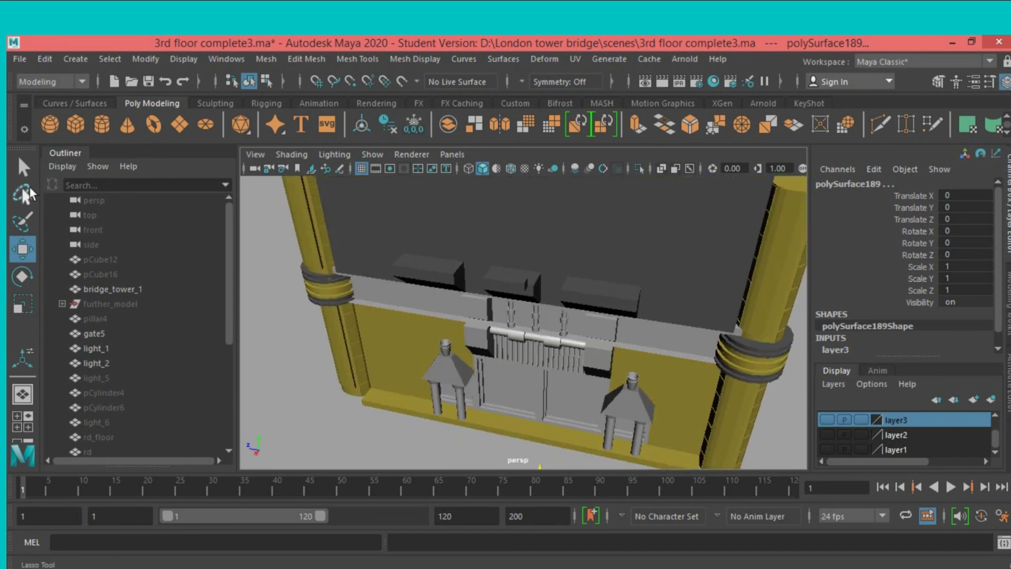
Select the middle ledge block and pick four of its vertices for moving.
left_click(21, 172)
left_click(520, 285)
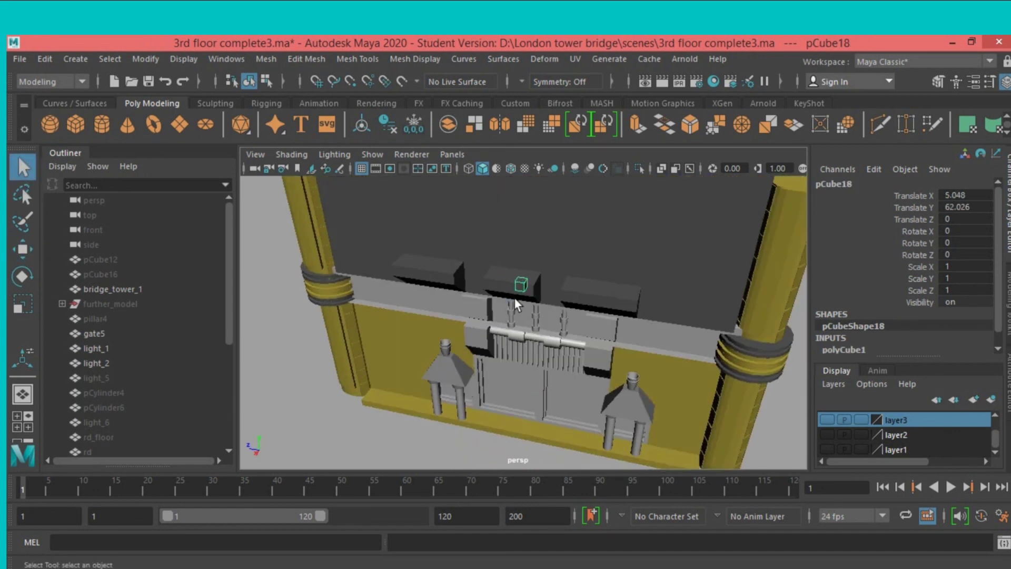
mouse_move(515, 301)
left_mouse_down("alt")
mouse_move(550, 293)
mouse_move(543, 286)
left_mouse_up("alt")
left_click(939, 82)
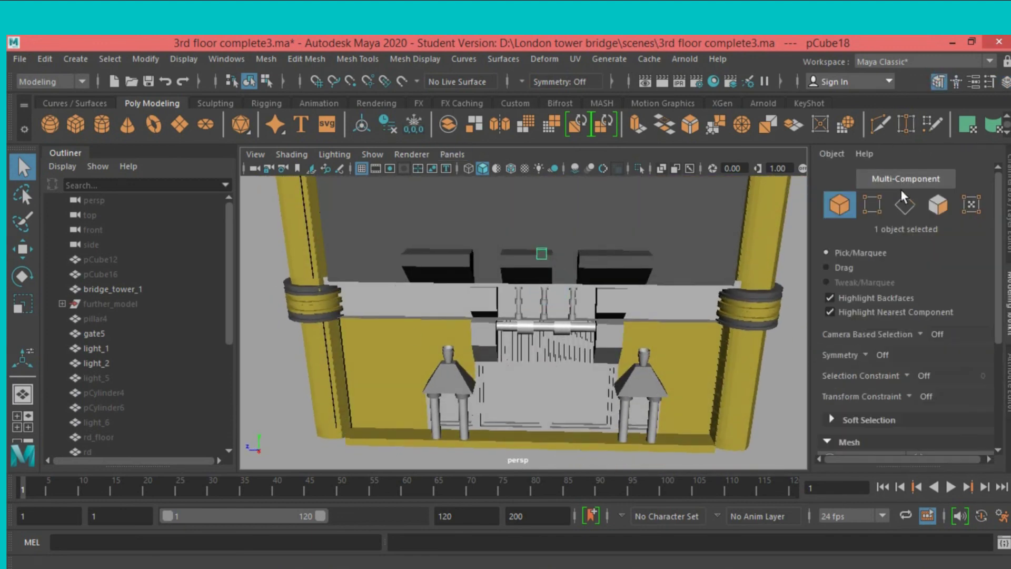
left_click(881, 202)
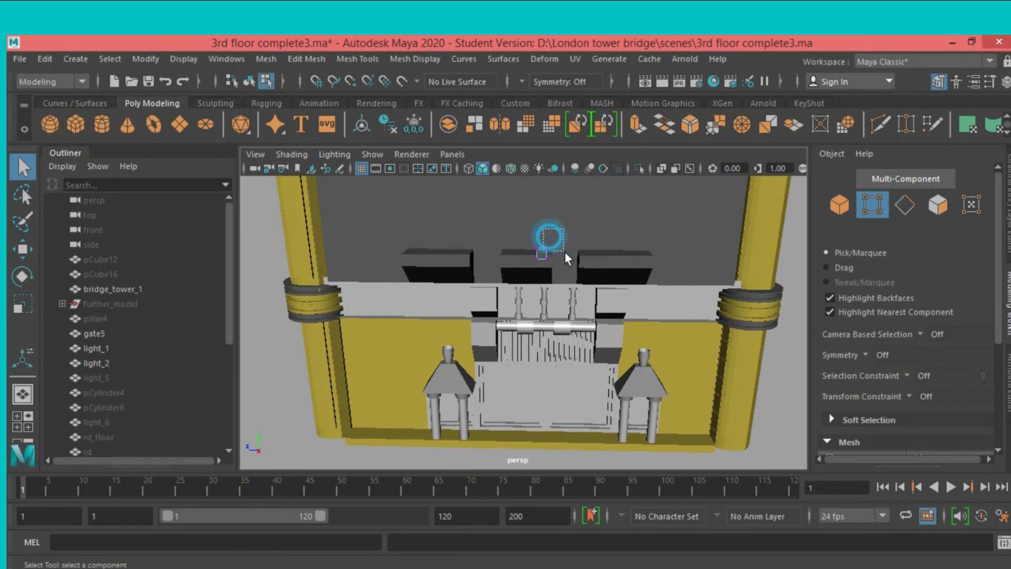
left_click_drag(533, 238, 559, 266)
left_click(26, 250)
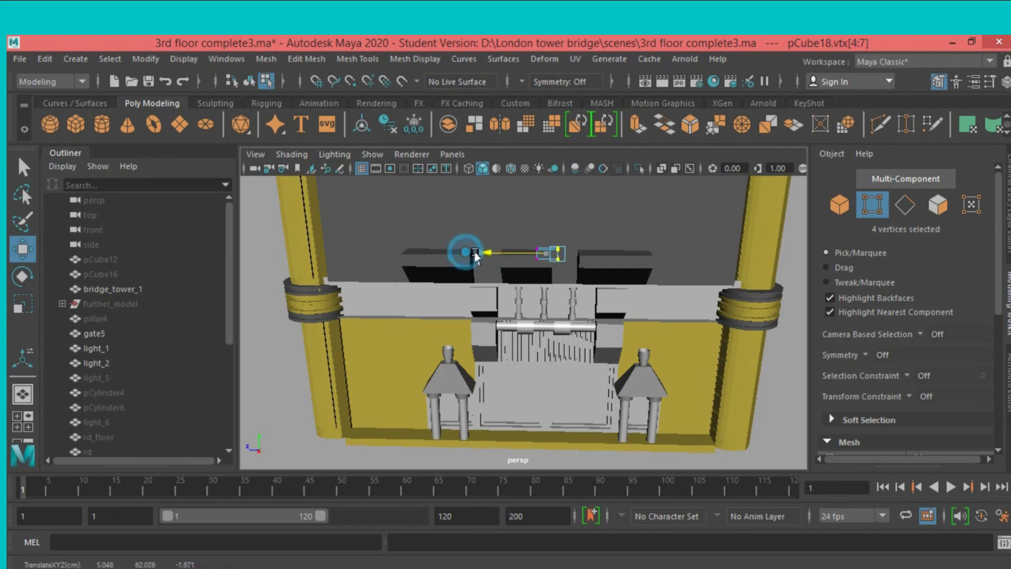
Slide the copied block pCube19 left beside the gate to X 23.567, Y 62.026, Z 3.954.
left_click_drag(462, 257, 709, 229, "alt")
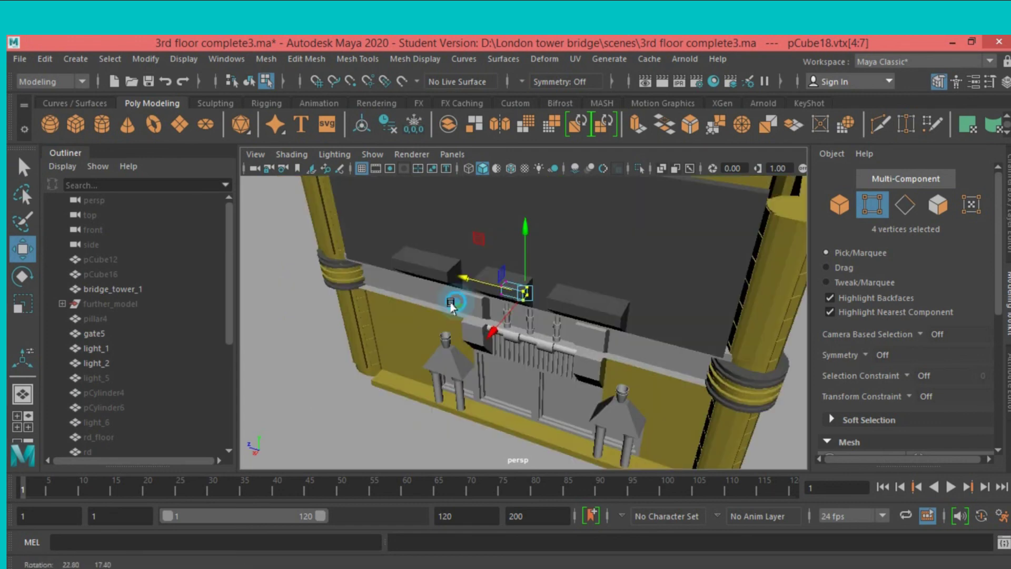
left_click(839, 203)
left_click_drag(639, 287, 591, 307, "alt")
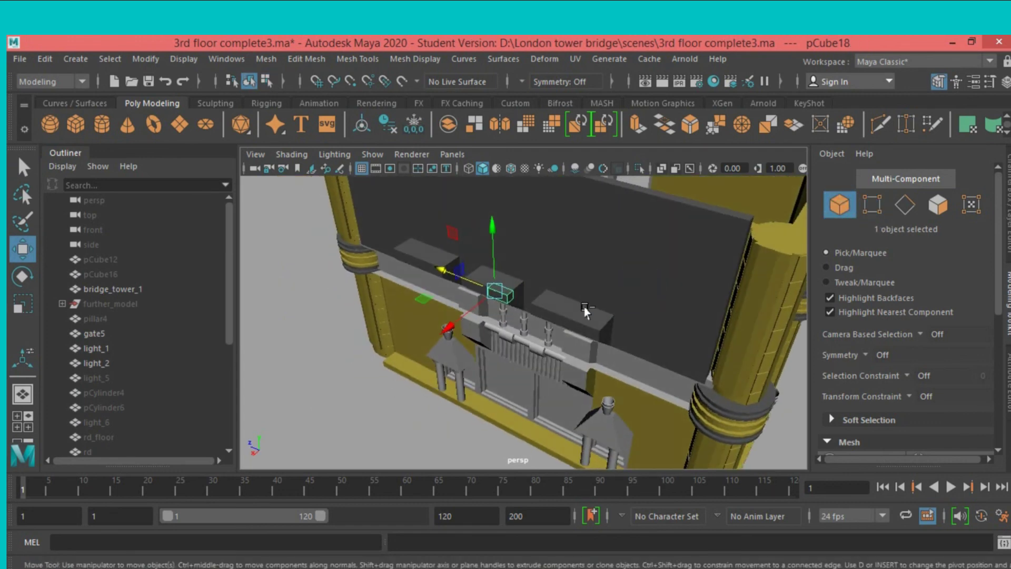
left_click_drag(447, 330, 372, 375)
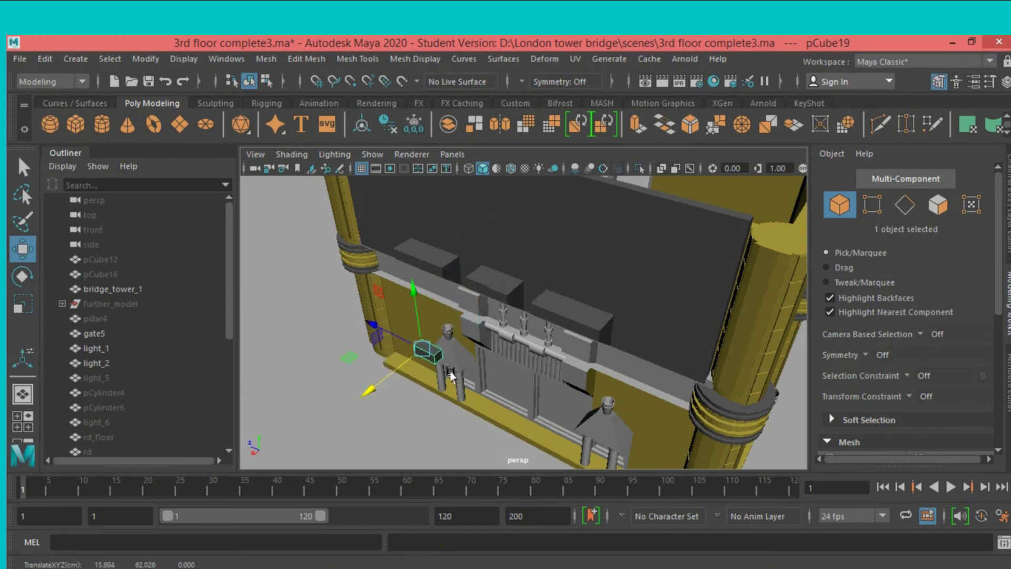
mouse_move(451, 375)
left_mouse_down("alt")
mouse_move(458, 352)
mouse_move(409, 348)
mouse_move(314, 364)
left_mouse_up("alt")
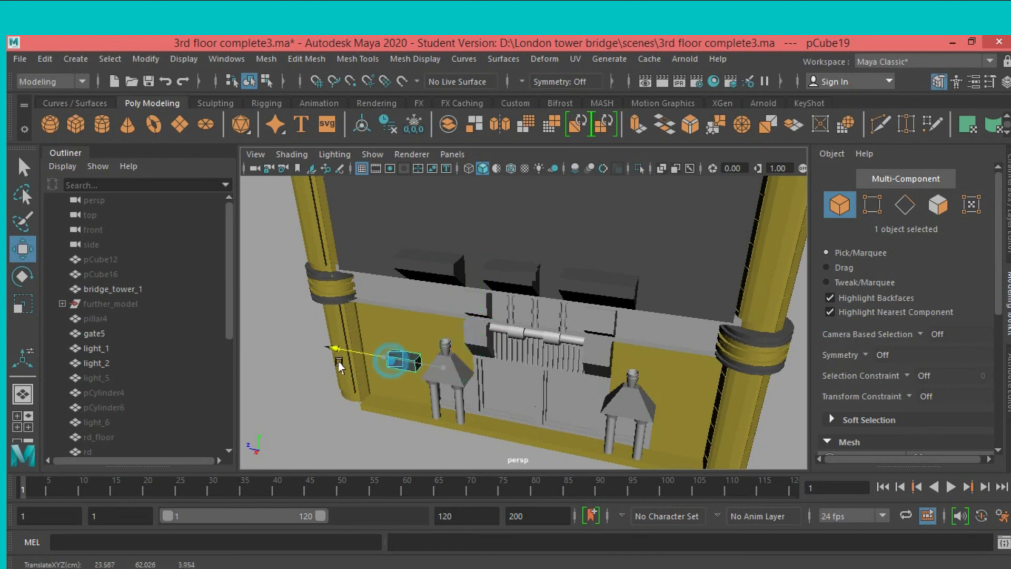
Scale the middle ledge block pCube18 along Z into a long thin bar.
left_click(531, 278)
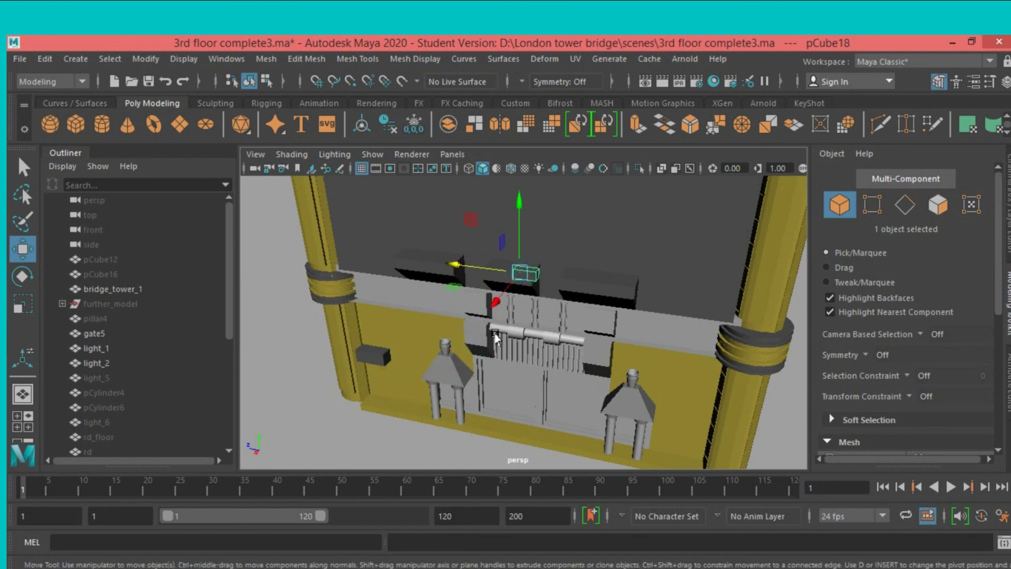
left_click_drag(530, 278, 521, 324, "alt")
scroll(522, 324, "up", 3)
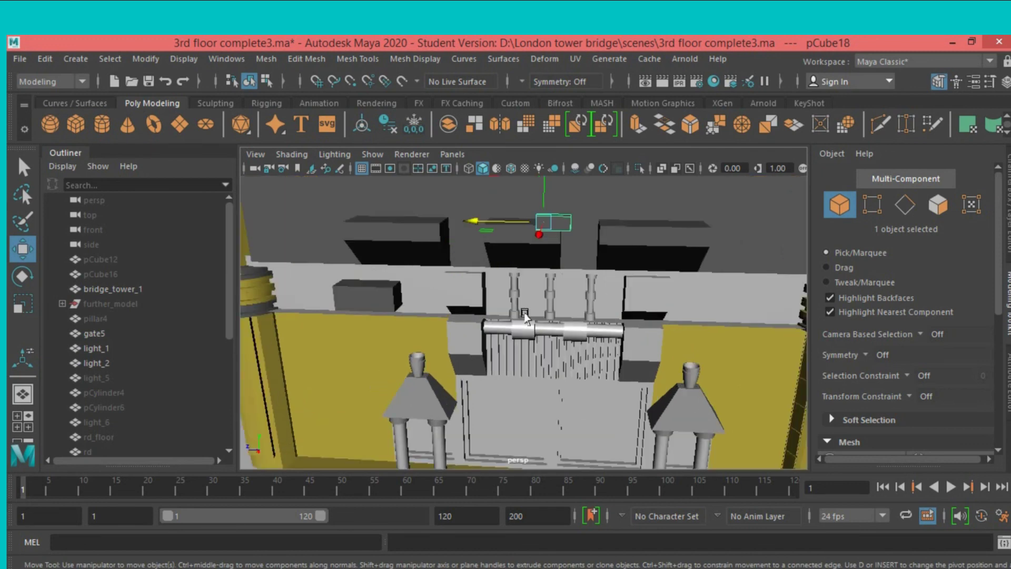
scroll(519, 338, "up", 3)
left_click_drag(466, 349, 474, 345, "alt")
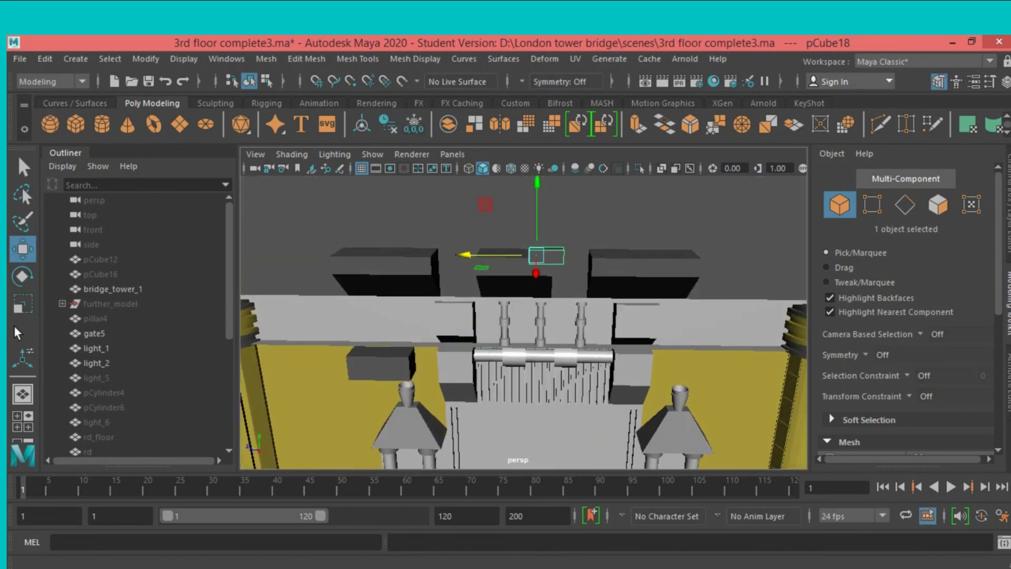
left_click(22, 305)
left_click_drag(463, 256, 328, 273)
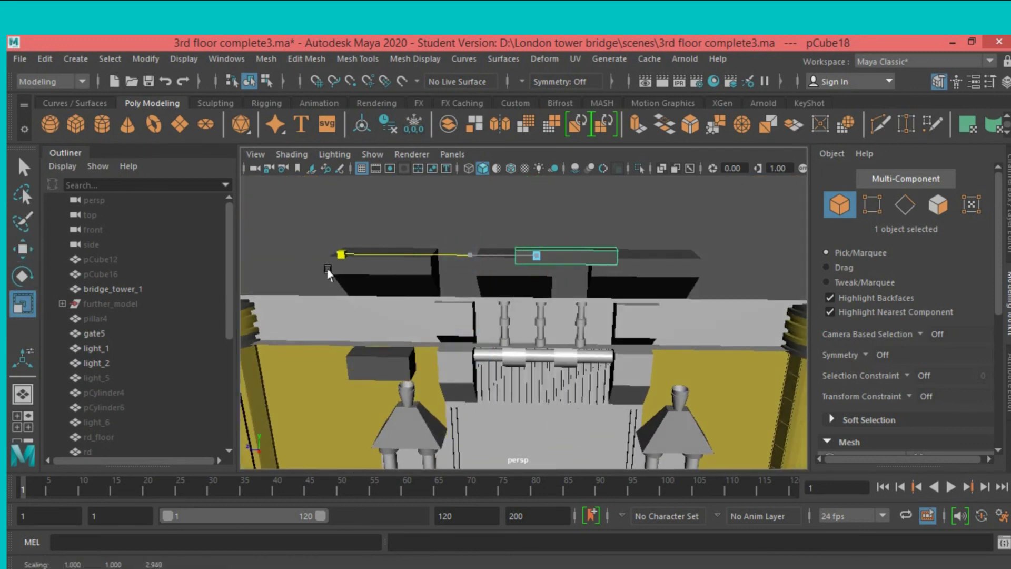
mouse_move(468, 251)
left_mouse_down()
mouse_move(392, 258)
mouse_move(500, 284)
left_mouse_up()
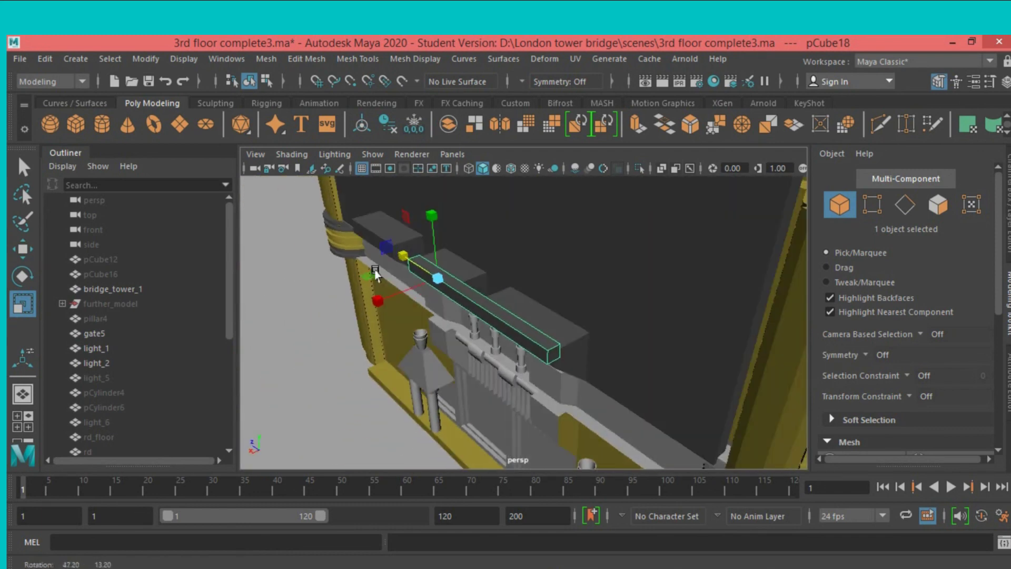
Turn on Wireframe on Shaded and move the bar's end vertices to lengthen it both ways.
left_click(508, 167)
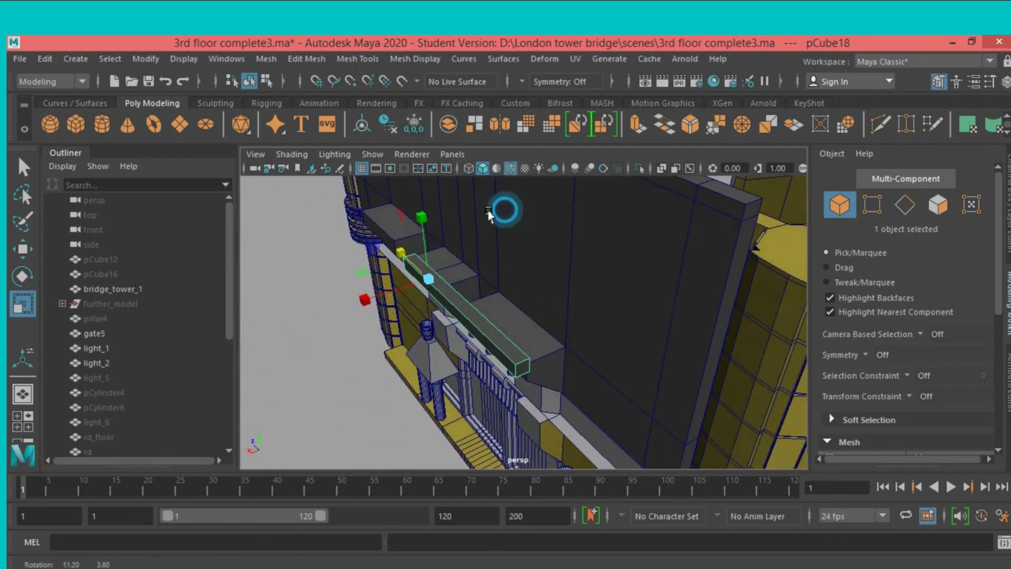
left_click_drag(505, 211, 577, 207, "alt")
left_click(867, 209)
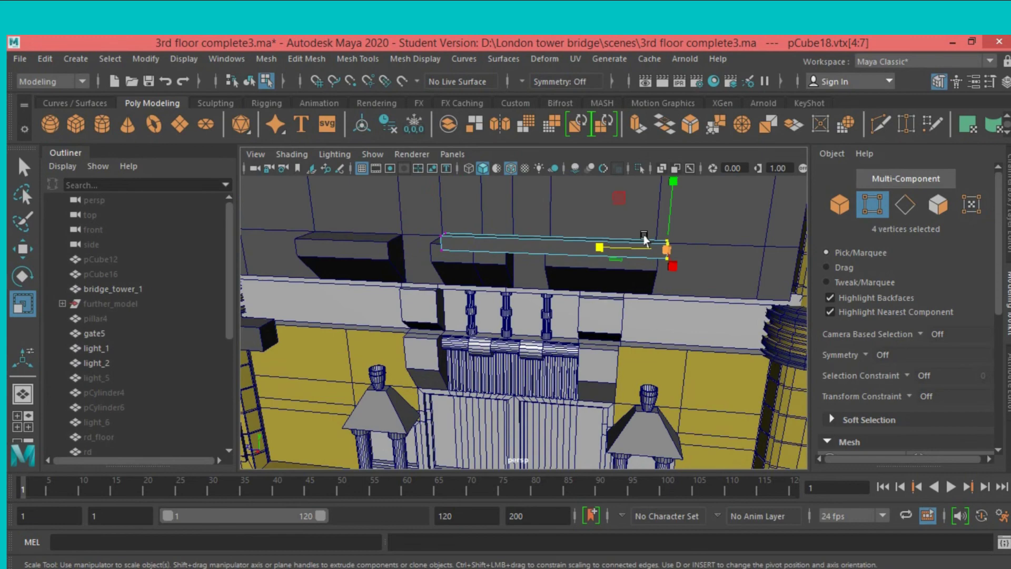
left_click(18, 250)
mouse_move(605, 245)
left_mouse_down()
mouse_move(430, 238)
mouse_move(459, 270)
left_mouse_up()
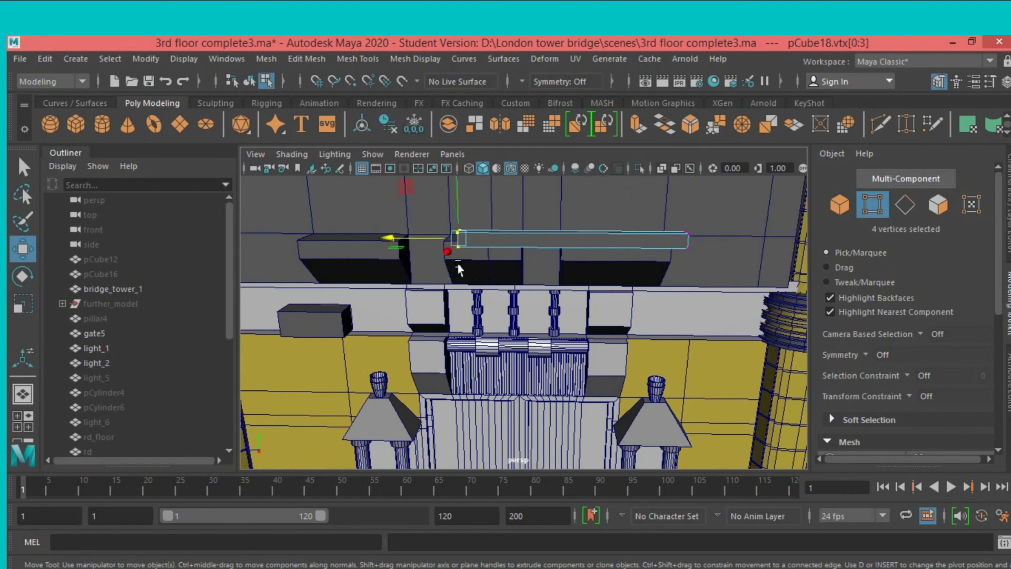
mouse_move(404, 242)
left_mouse_down()
mouse_move(279, 263)
mouse_move(409, 304)
mouse_move(379, 327)
left_mouse_up()
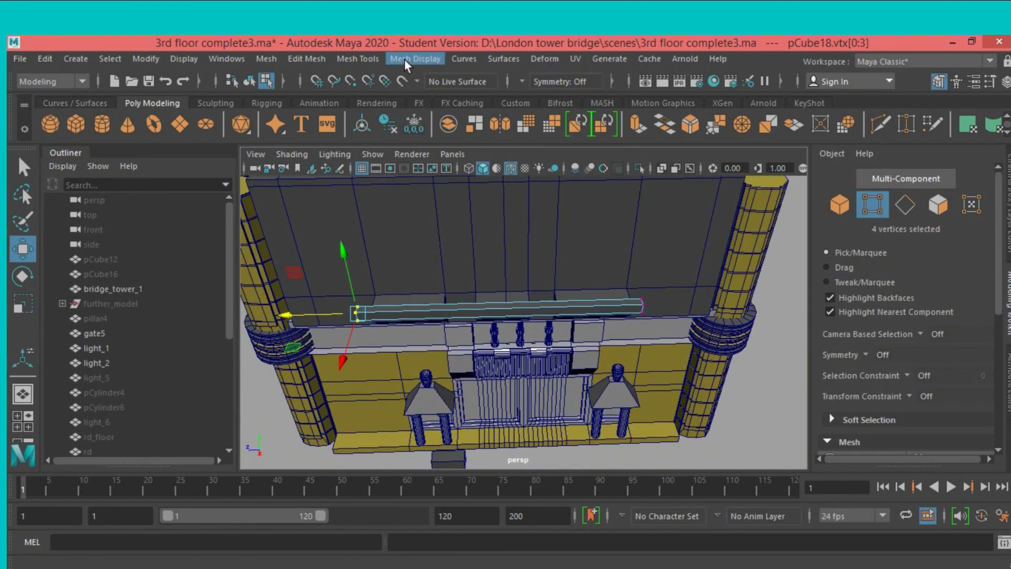
Insert two edge loops across the long bar.
left_click(369, 60)
left_click(401, 170)
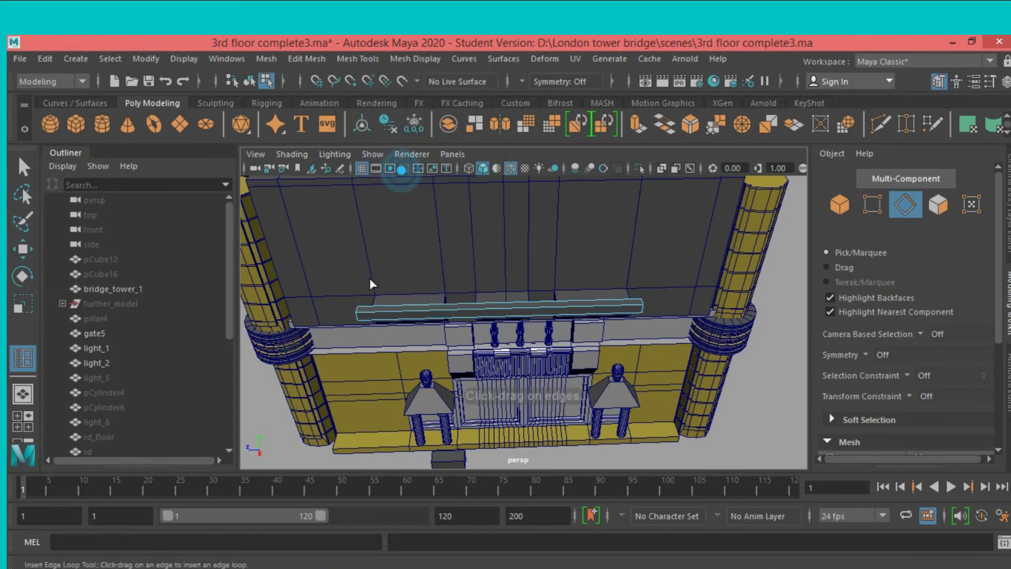
left_click(371, 314)
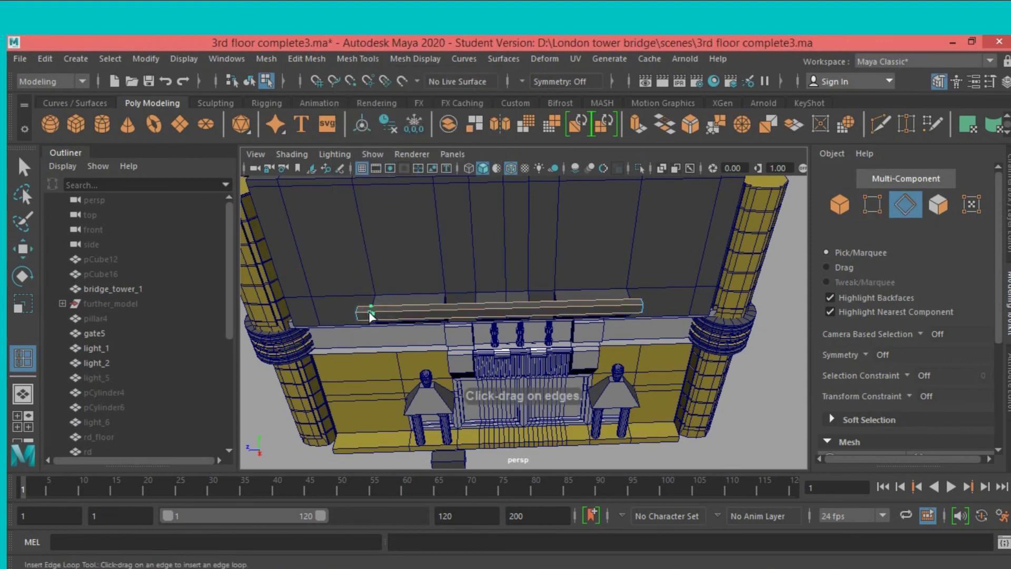
left_click(630, 306)
left_click_drag(632, 309, 563, 319, "alt")
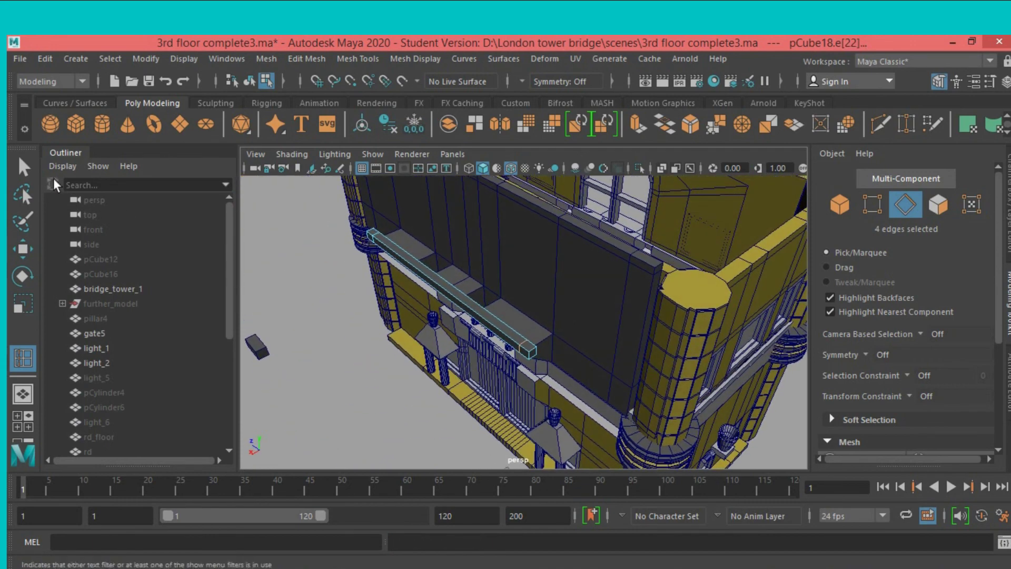
left_click(23, 166)
Switch to face mode and select a face on the bar.
left_click_drag(318, 266, 285, 279, "alt")
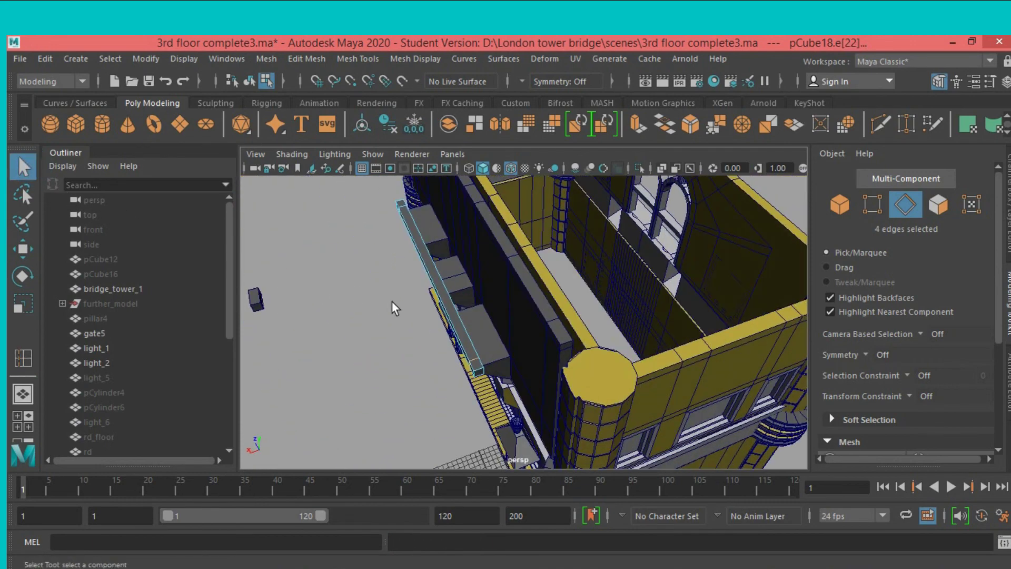
mouse_move(395, 308)
left_mouse_down("alt")
mouse_move(361, 293)
mouse_move(407, 282)
left_mouse_up("alt")
left_click(939, 204)
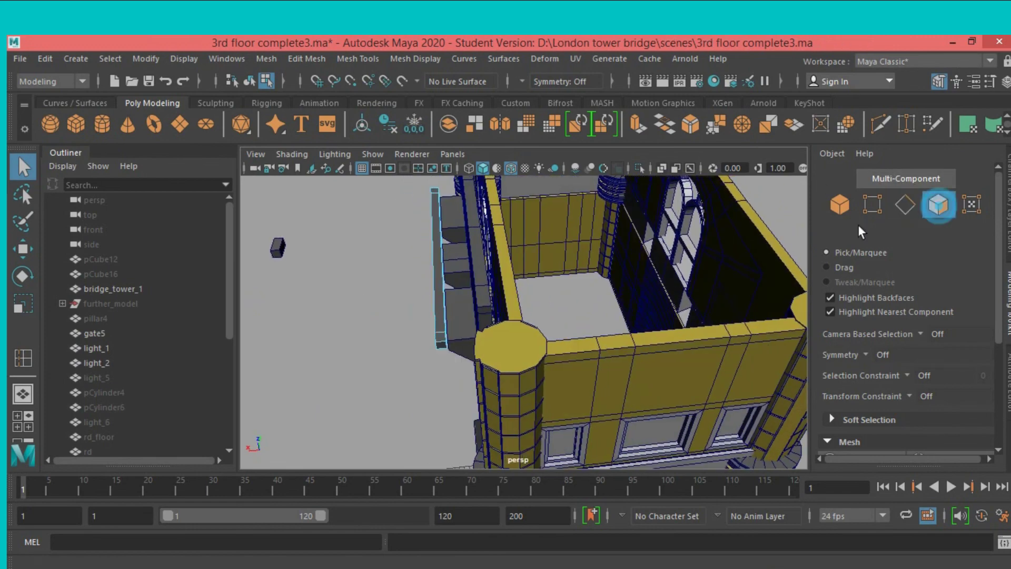
mouse_move(740, 253)
left_mouse_down("alt")
mouse_move(718, 271)
mouse_move(748, 272)
left_mouse_up("alt")
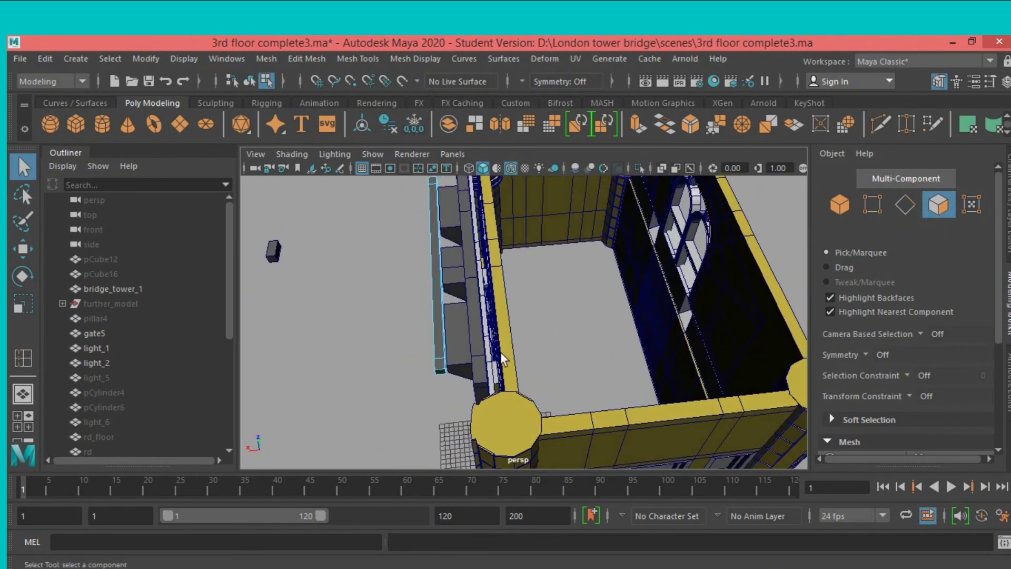
left_click(444, 365)
mouse_move(391, 392)
left_mouse_down("alt")
mouse_move(605, 366)
mouse_move(709, 375)
left_mouse_up("alt")
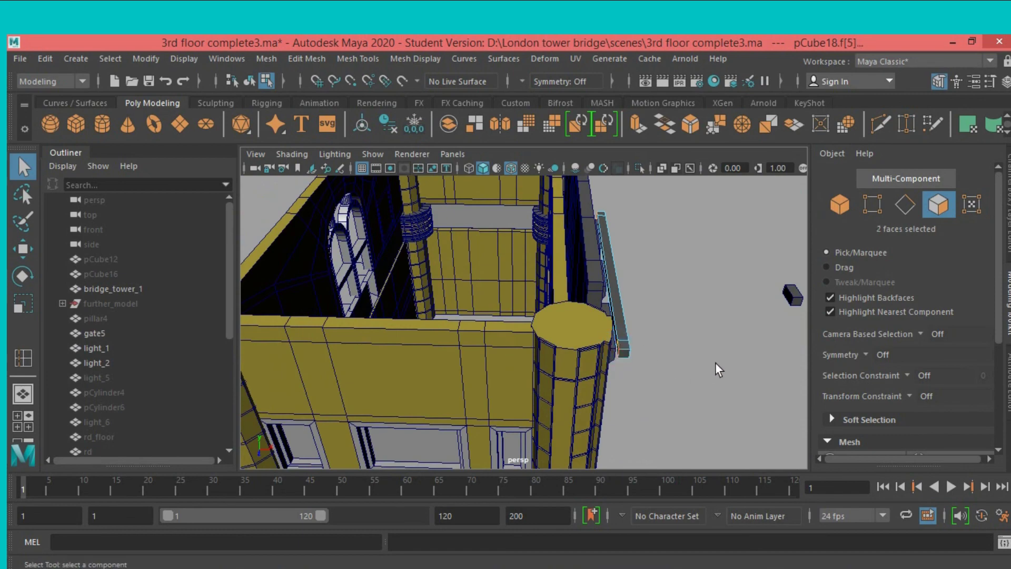
Extrude the bar's selected faces and push them outward so the bar projects from the wall.
mouse_move(716, 363)
left_mouse_down("alt")
mouse_move(479, 337)
mouse_move(495, 321)
mouse_move(446, 363)
left_mouse_up("alt")
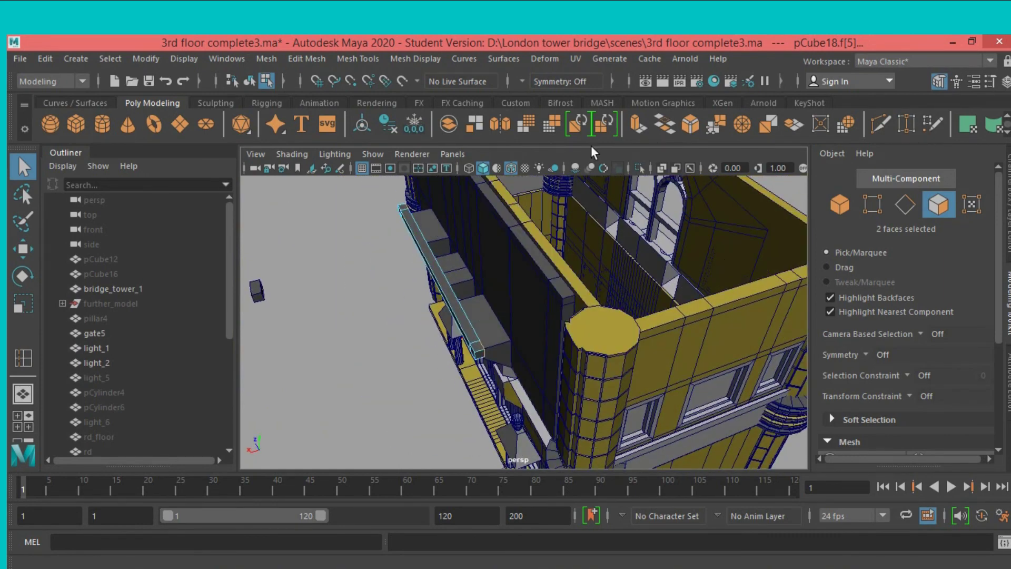
left_click(638, 126)
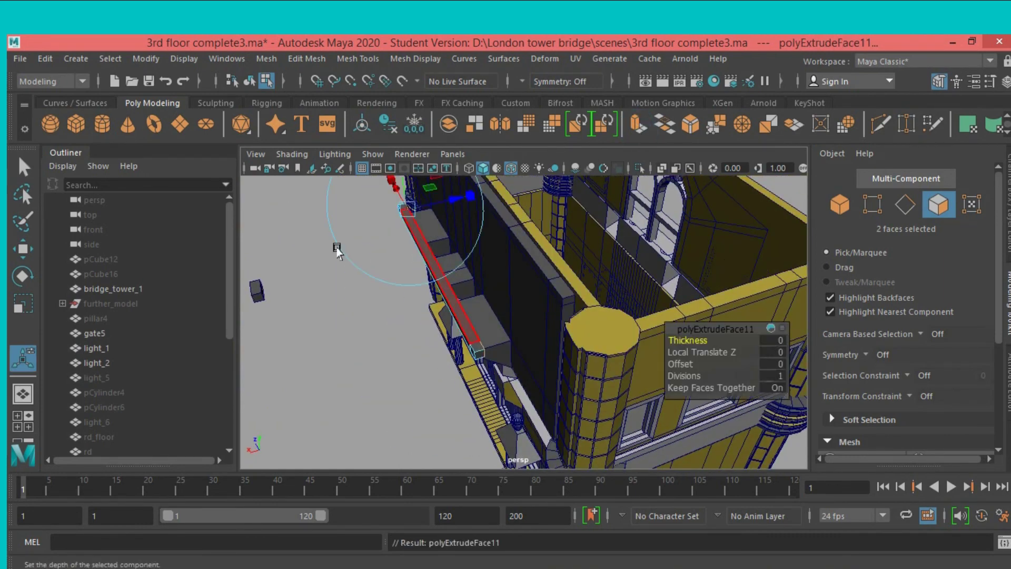
left_click(35, 253)
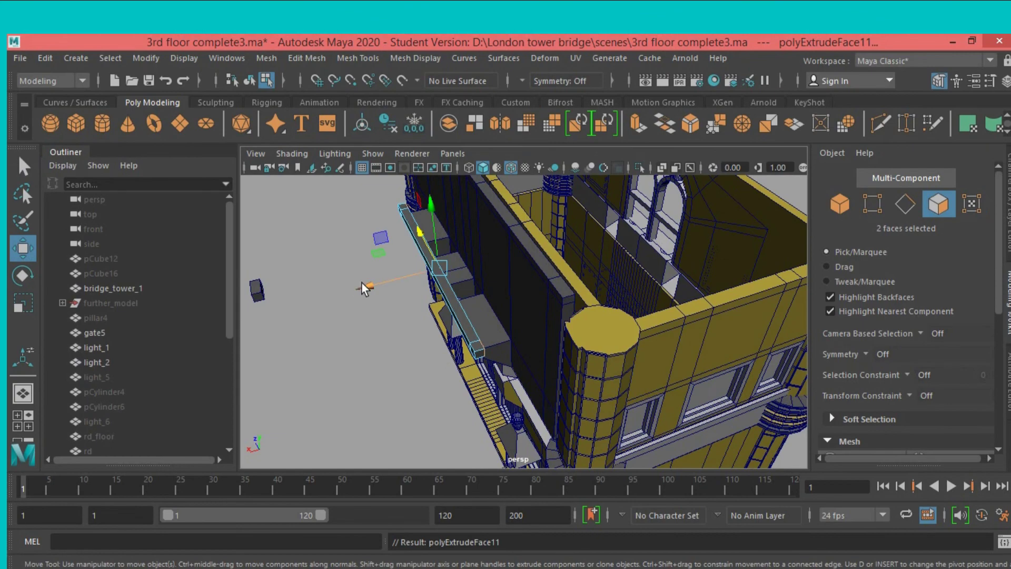
left_click_drag(364, 288, 390, 282)
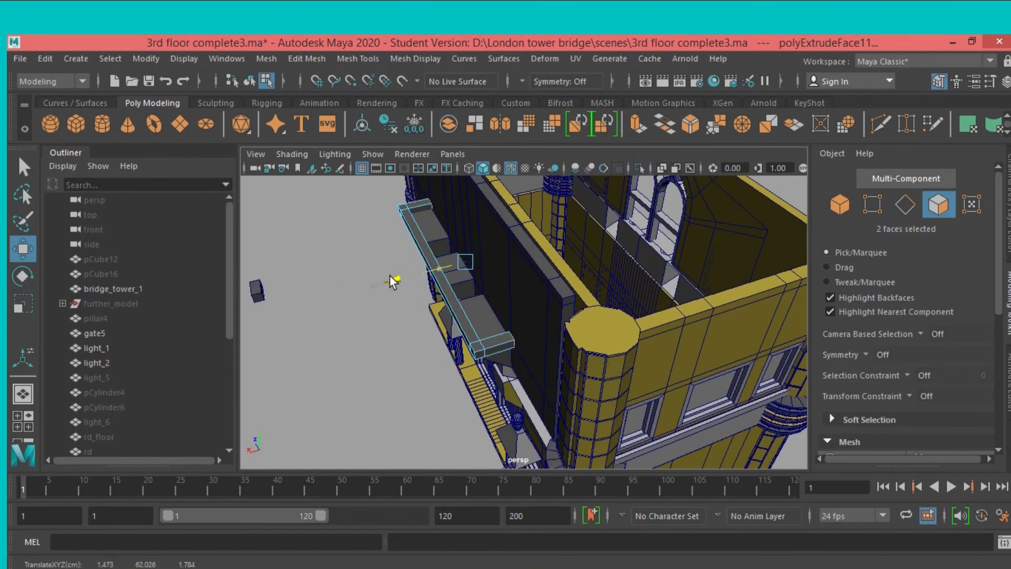
mouse_move(396, 281)
left_mouse_down("alt")
mouse_move(416, 300)
mouse_move(422, 284)
left_mouse_up("alt")
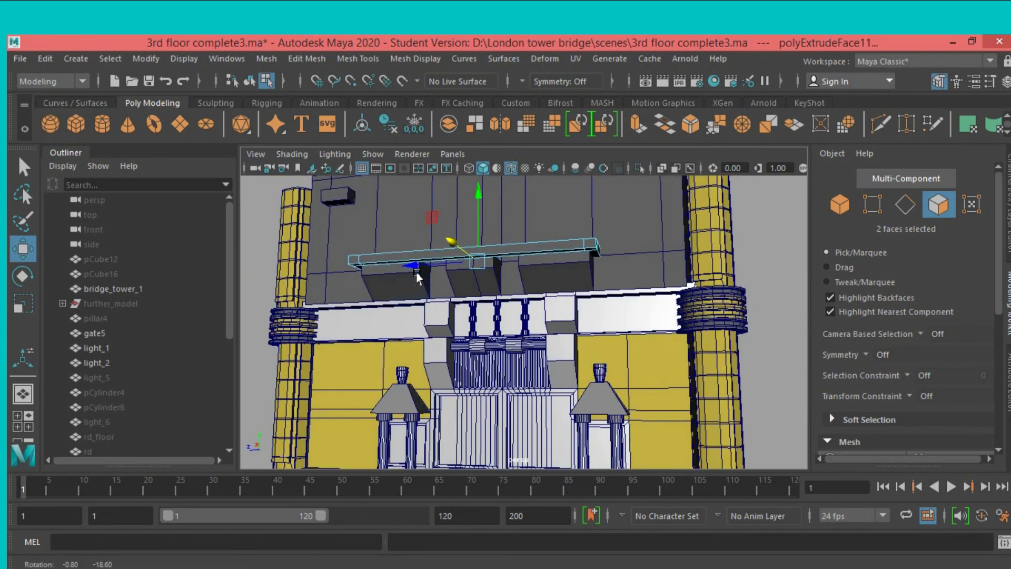
left_click(841, 205)
left_click_drag(580, 295, 737, 277, "alt")
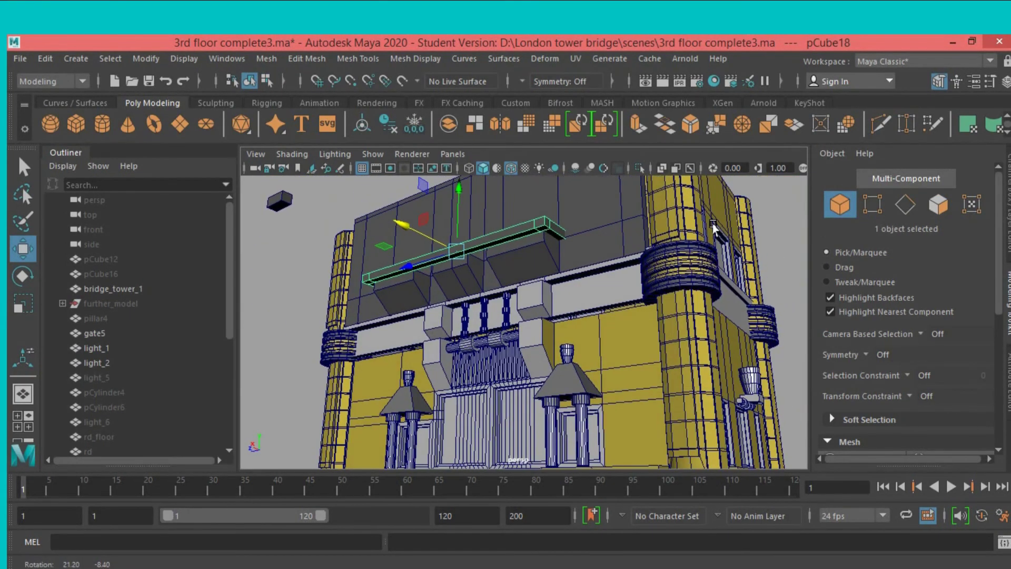
Raise the duplicate bar pCube20 up the wall, parallel above the first ledge bar.
left_click_drag(501, 293, 523, 270, "alt")
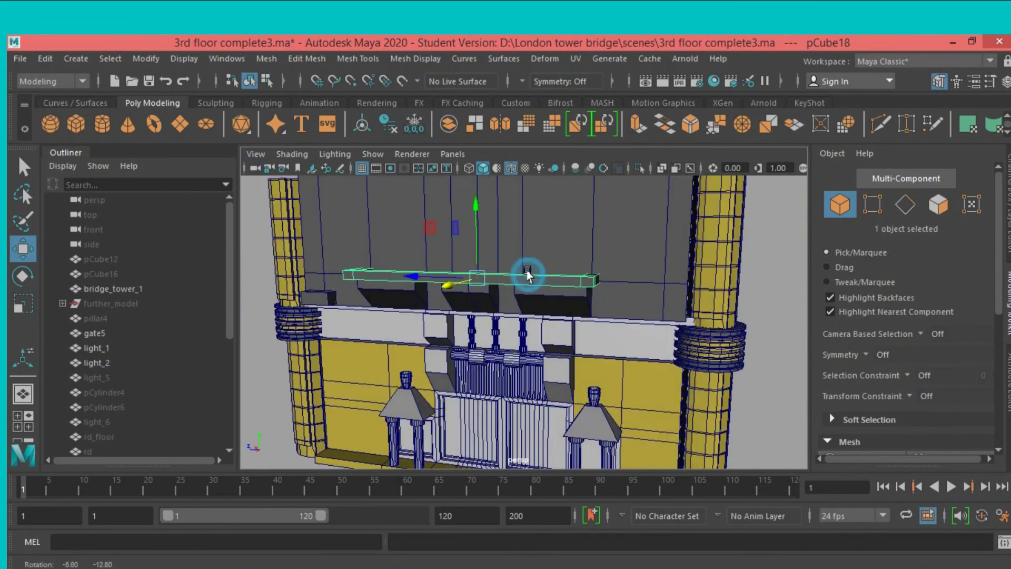
mouse_move(472, 235)
left_mouse_down()
mouse_move(480, 243)
mouse_move(461, 315)
mouse_move(465, 302)
left_mouse_up()
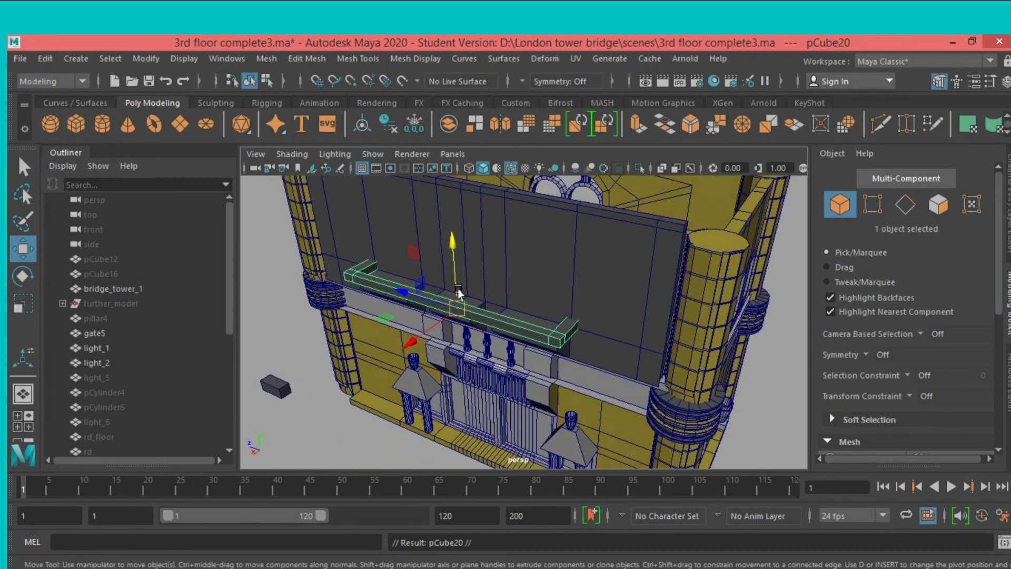
mouse_move(450, 270)
left_mouse_down()
mouse_move(457, 241)
mouse_move(511, 248)
left_mouse_up()
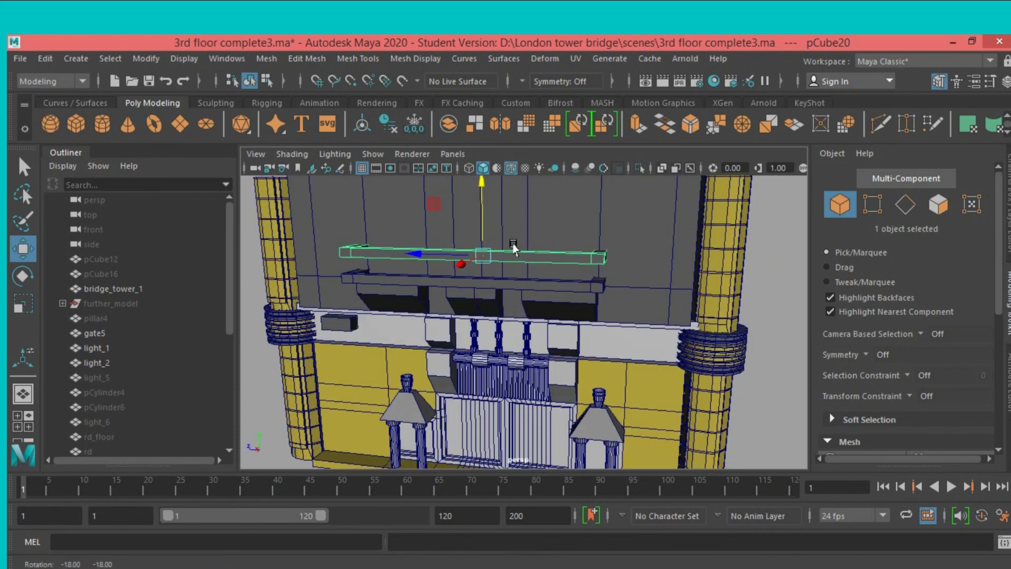
left_click_drag(482, 209, 483, 205)
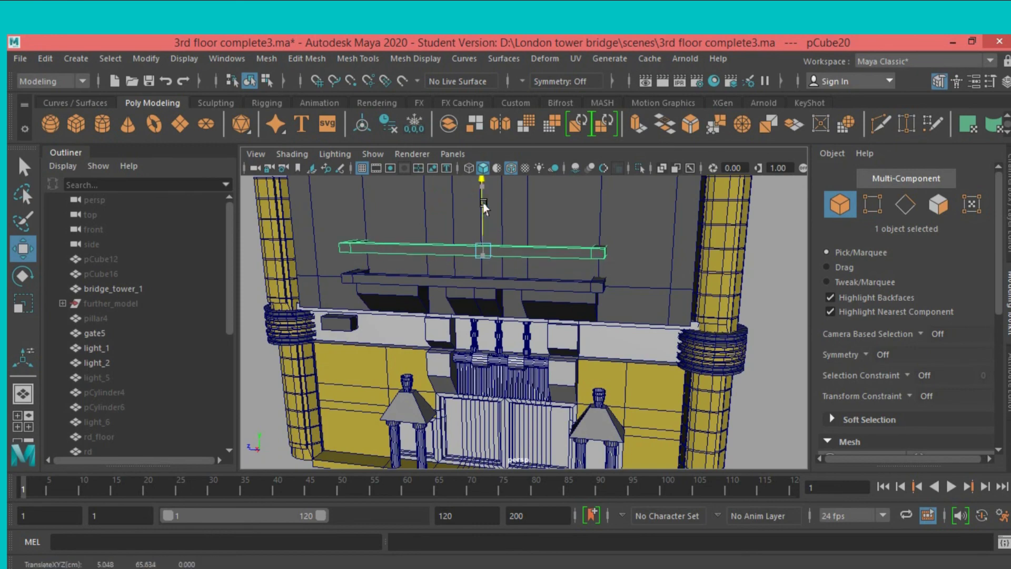
left_click_drag(542, 221, 529, 236, "alt")
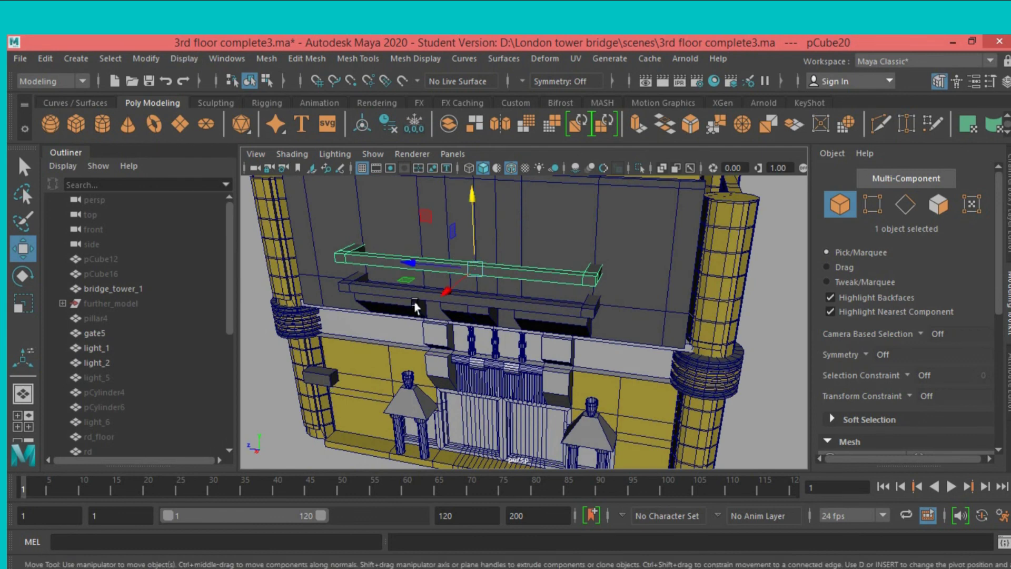
Freeze the transformations of both ledge bars together.
left_click(530, 309, "shift")
left_click(141, 59)
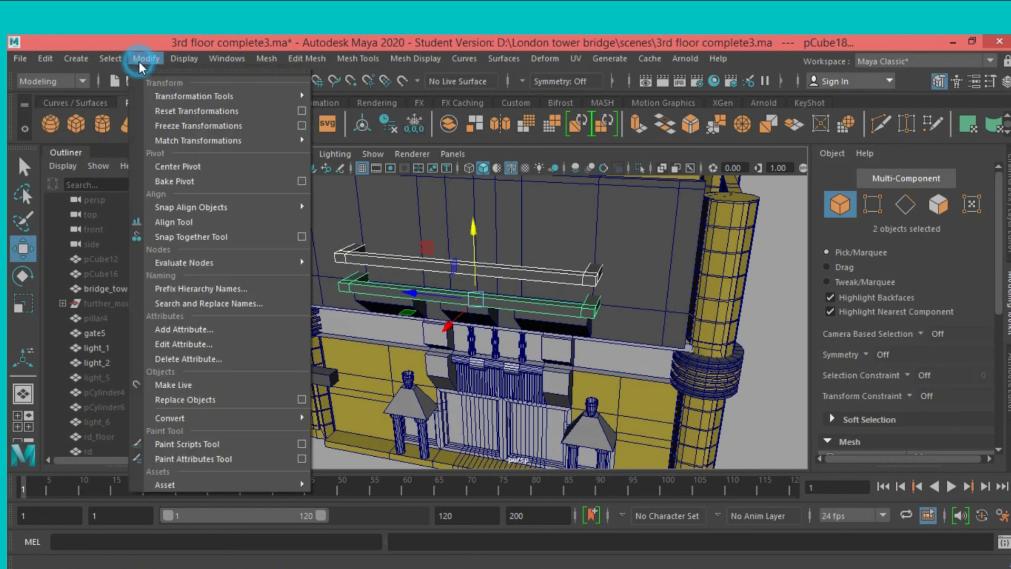
left_click(181, 125)
Raise the small block pCube19 up onto the lower ledge bar.
left_click(318, 376)
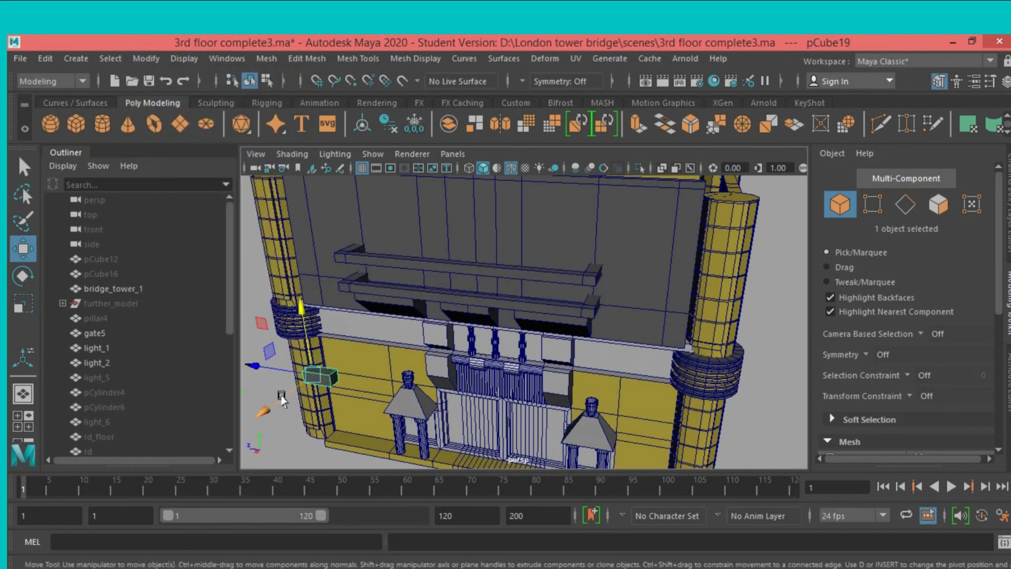
middle_click_drag(282, 400, 368, 353)
left_click_drag(364, 313, 371, 274)
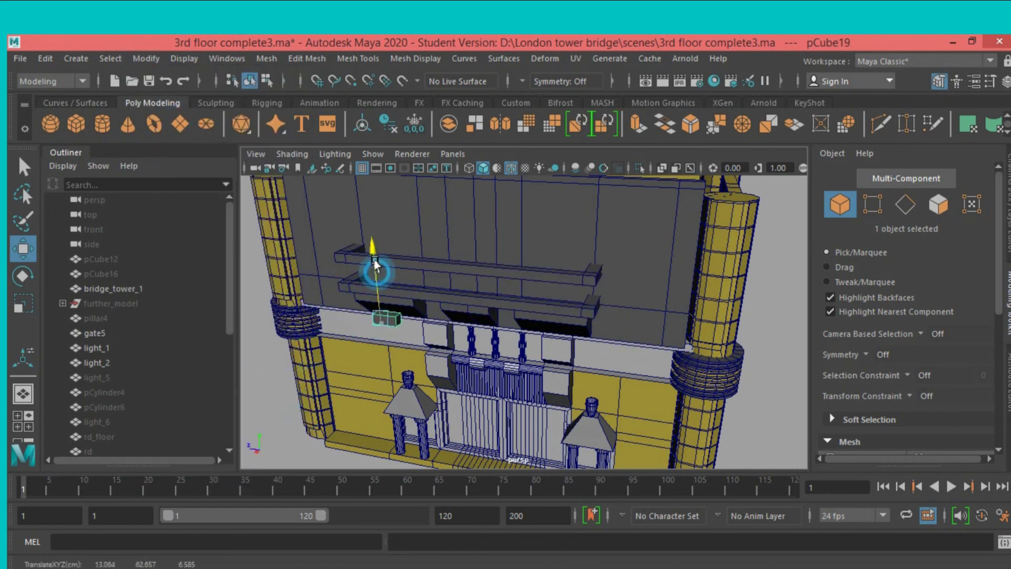
scroll(400, 277, "up", 3)
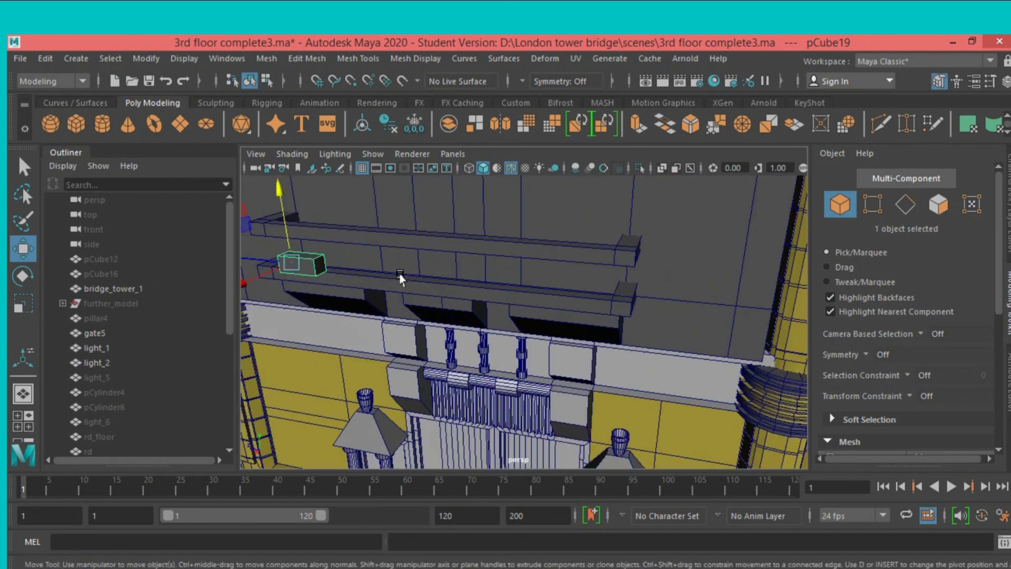
left_click_drag(400, 277, 473, 305, "alt")
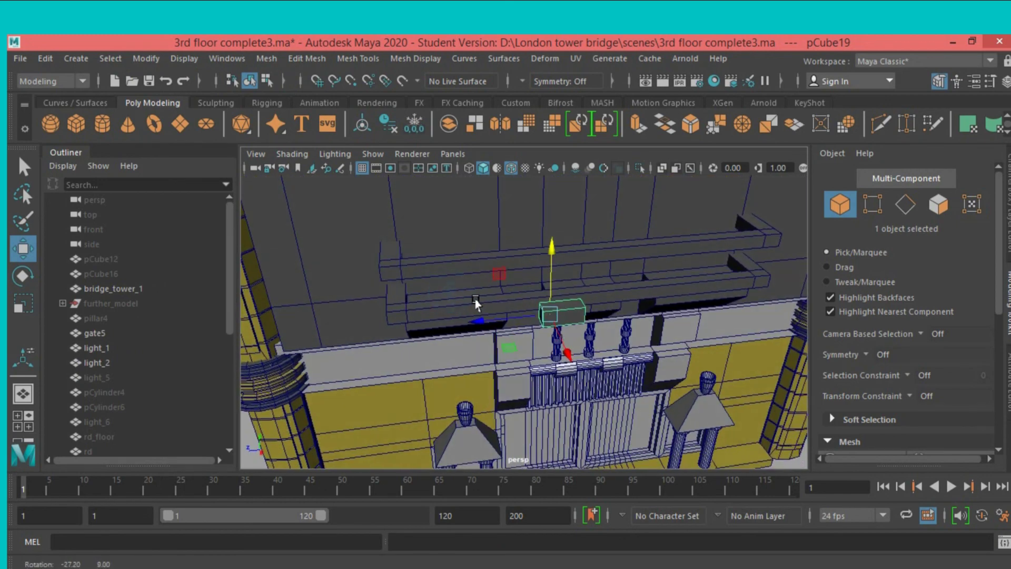
left_click_drag(402, 323, 422, 318, "alt")
left_click_drag(286, 248, 370, 229)
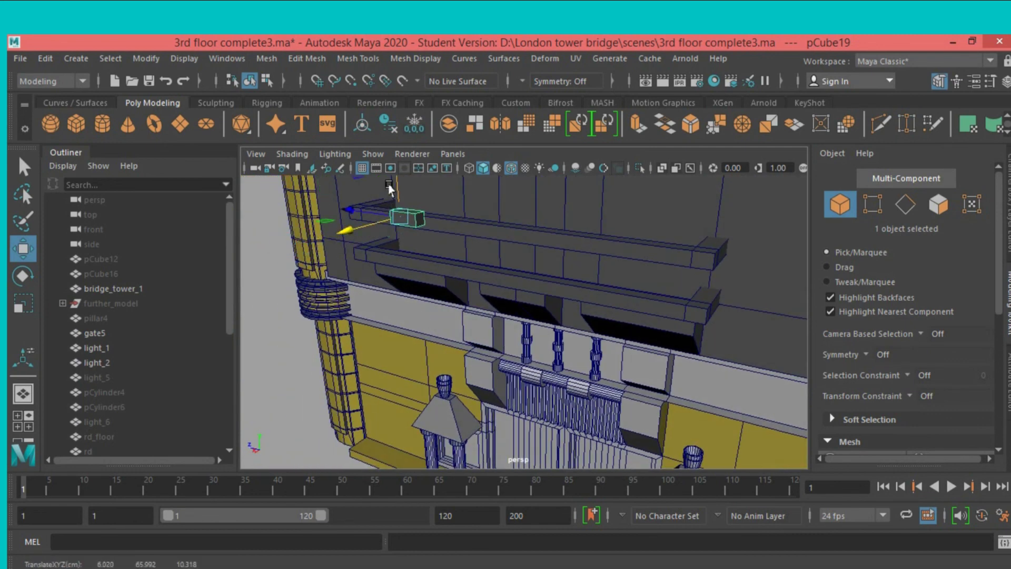
left_click_drag(389, 189, 402, 220)
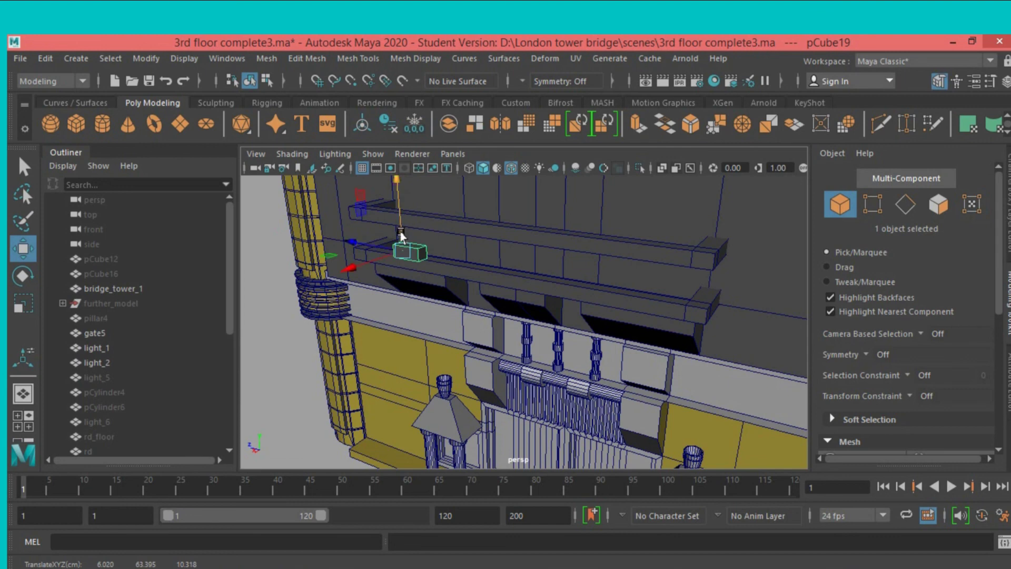
key("f")
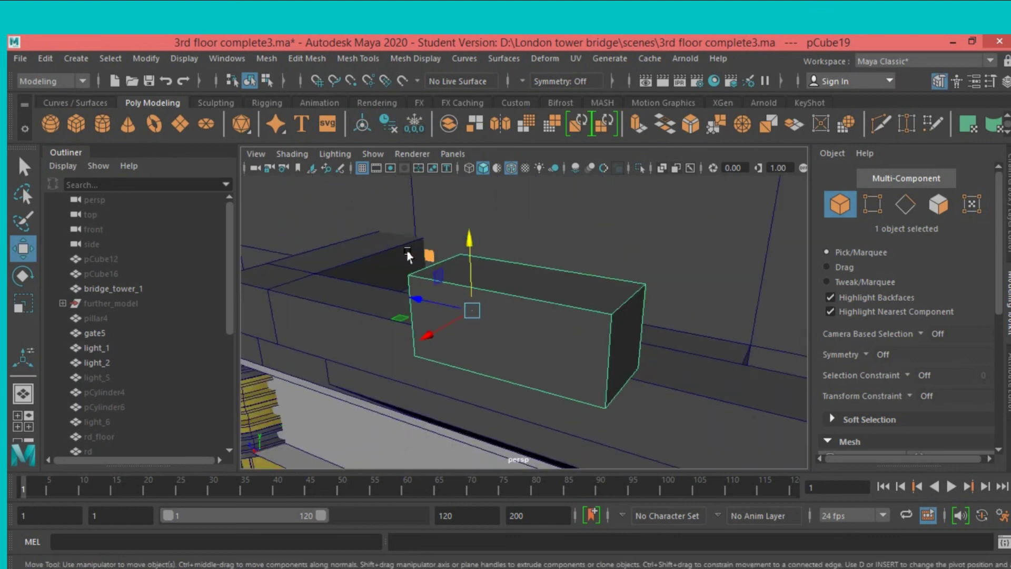
Slide the block left along the lower bar to sit near its left end.
scroll(409, 256, "down", 2)
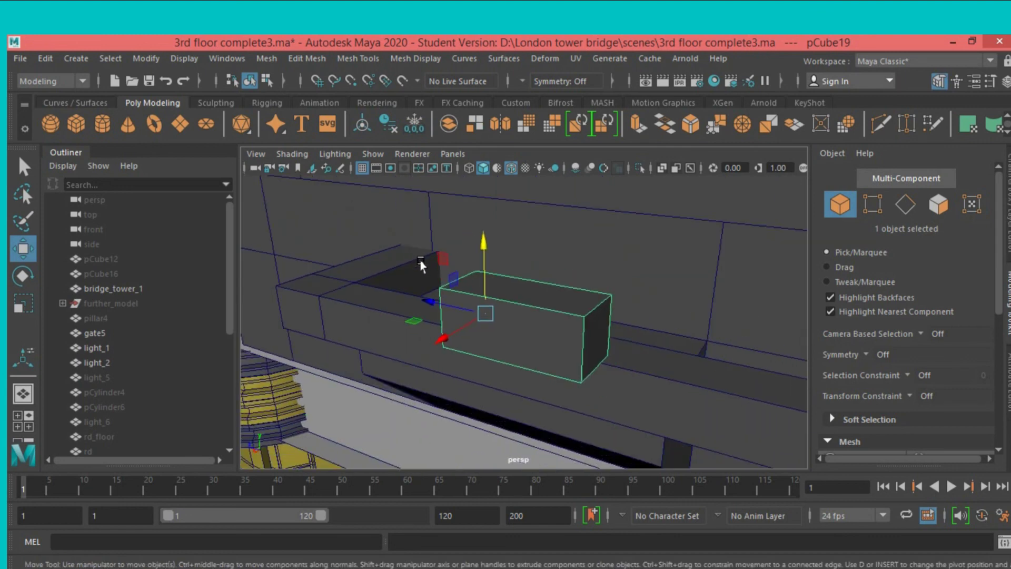
left_click_drag(422, 266, 458, 277, "alt")
left_click_drag(459, 358, 476, 337)
left_click_drag(444, 295, 250, 295)
scroll(342, 315, "down", 2)
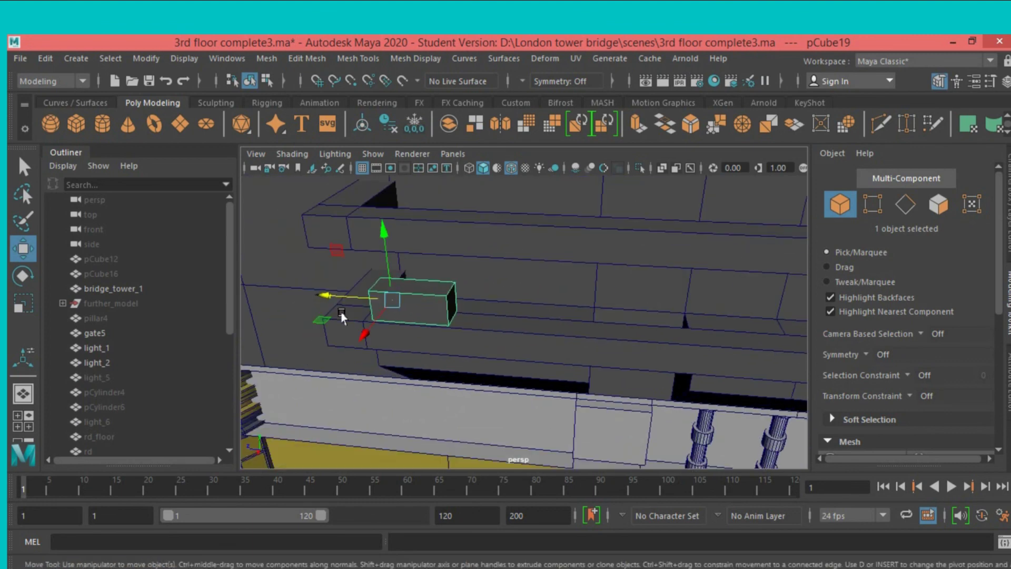
mouse_move(375, 324)
left_mouse_down("alt")
mouse_move(436, 323)
mouse_move(385, 329)
mouse_move(327, 361)
left_mouse_up("alt")
left_click(377, 324)
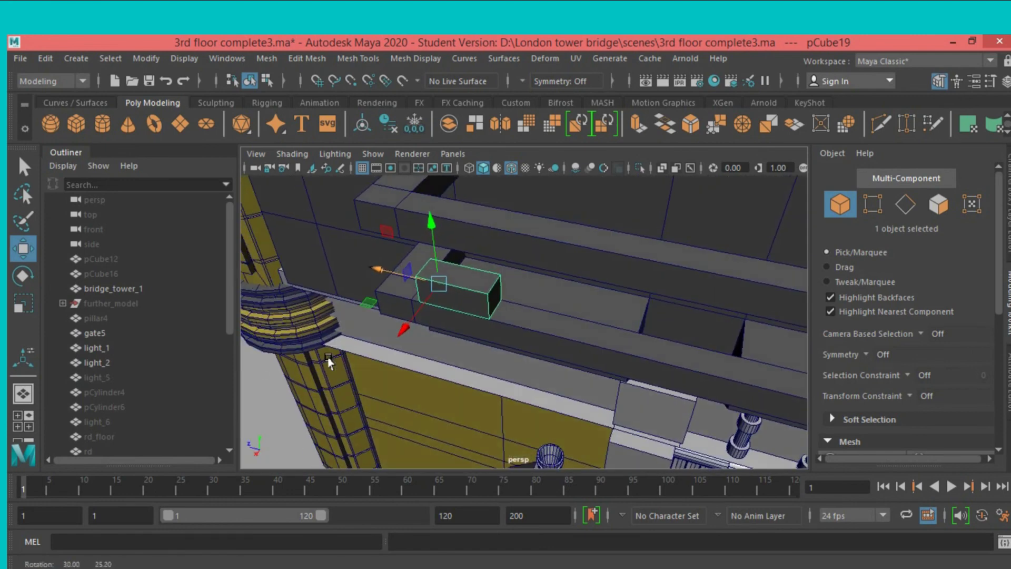
mouse_move(400, 343)
left_mouse_down("alt")
mouse_move(316, 338)
mouse_move(398, 334)
mouse_move(376, 332)
left_mouse_up("alt")
left_click_drag(506, 250, 589, 258)
middle_click_drag(589, 261, 575, 287, "alt")
mouse_move(574, 287)
left_mouse_down("alt")
mouse_move(564, 289)
mouse_move(592, 289)
left_mouse_up("alt")
Stretch pCube19 by dragging its left-end vertices outward along X.
left_click(873, 205)
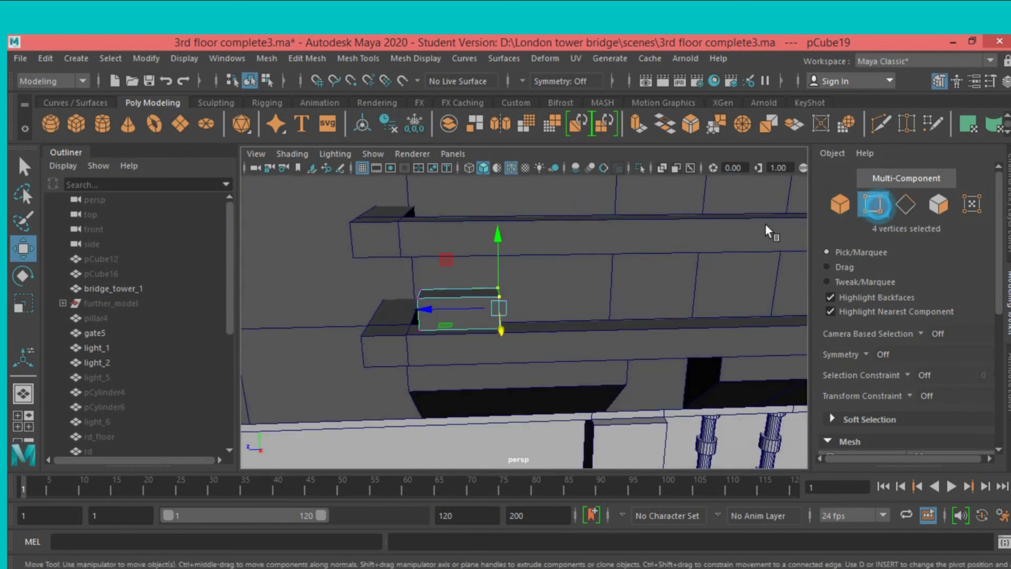
left_click_drag(372, 282, 422, 360)
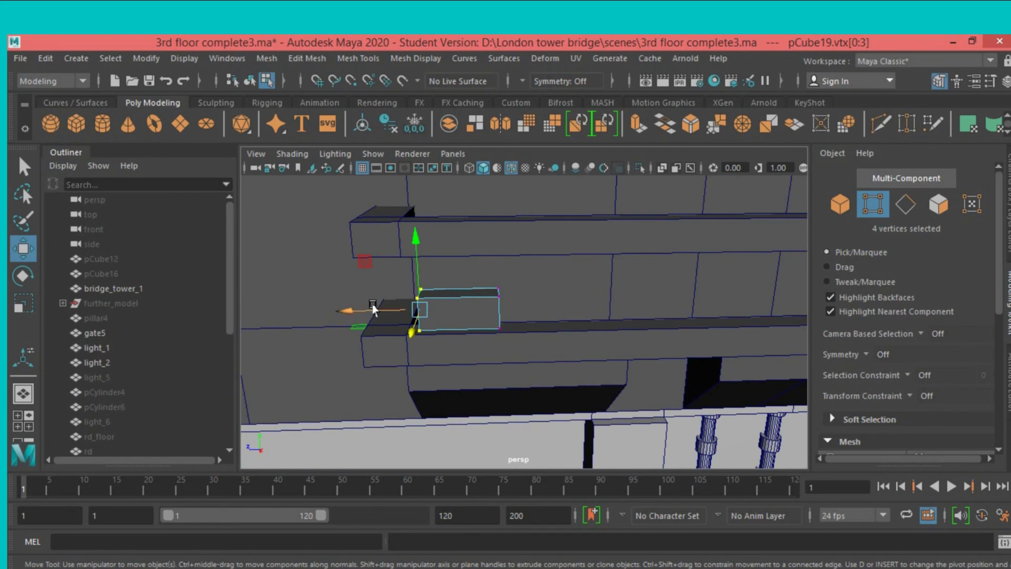
left_click_drag(373, 309, 325, 317)
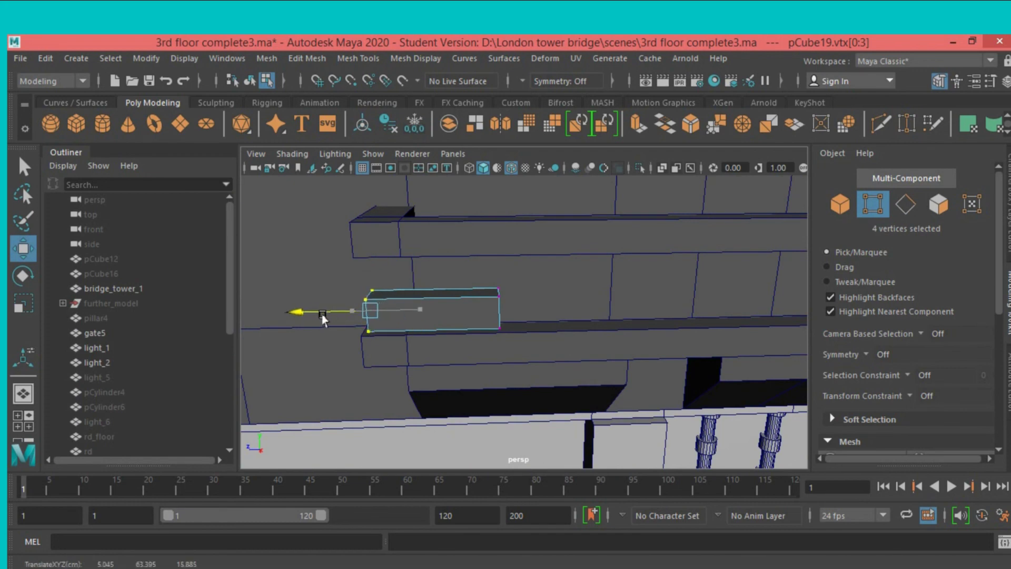
mouse_move(371, 326)
left_mouse_down("alt")
mouse_move(331, 349)
mouse_move(380, 350)
mouse_move(346, 356)
left_mouse_up("alt")
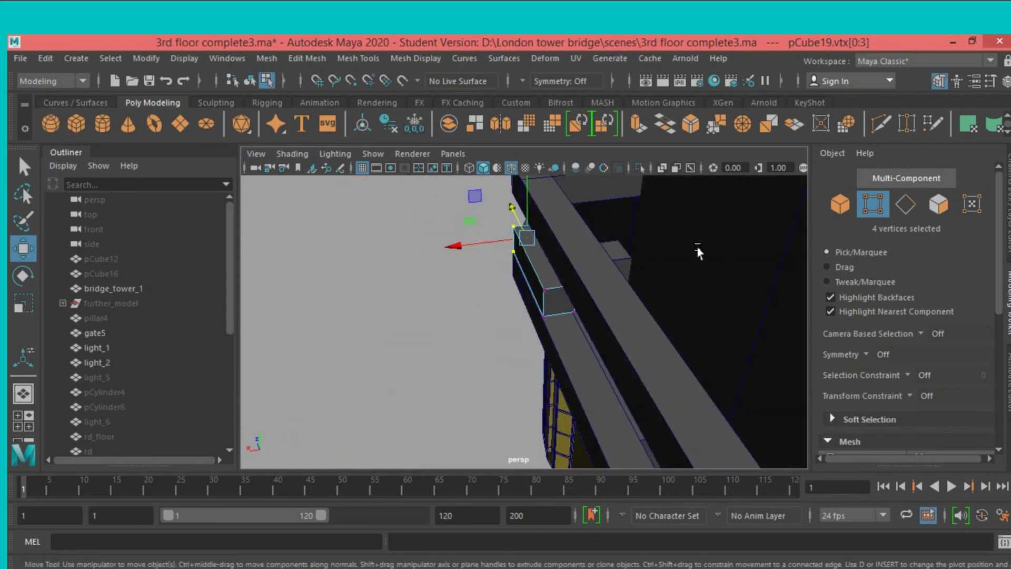
Raise the stretched block to Translate Y 63.981, between the two ledge bars.
left_click(840, 205)
mouse_move(682, 255)
left_mouse_down("alt")
mouse_move(624, 255)
mouse_move(671, 253)
mouse_move(600, 271)
mouse_move(642, 258)
left_mouse_up("alt")
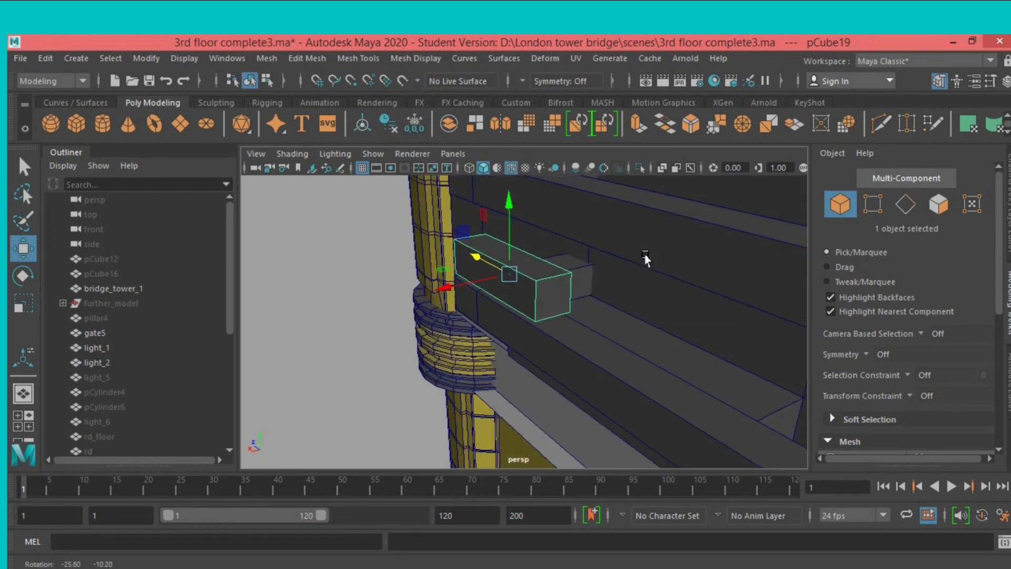
mouse_move(476, 284)
left_mouse_down()
mouse_move(481, 309)
mouse_move(453, 282)
mouse_move(442, 313)
mouse_move(532, 305)
mouse_move(542, 295)
left_mouse_up()
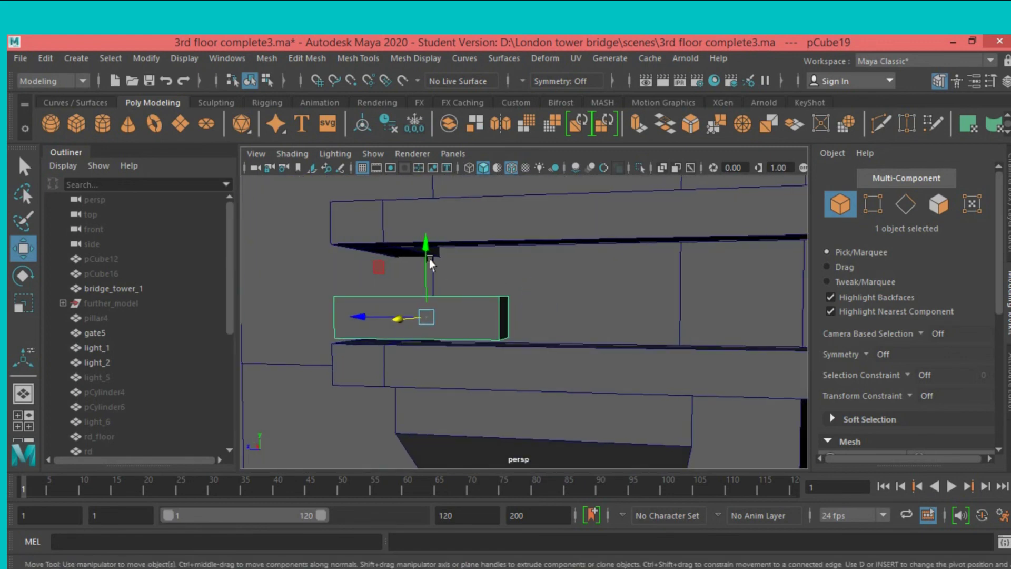
left_click_drag(426, 262, 435, 241)
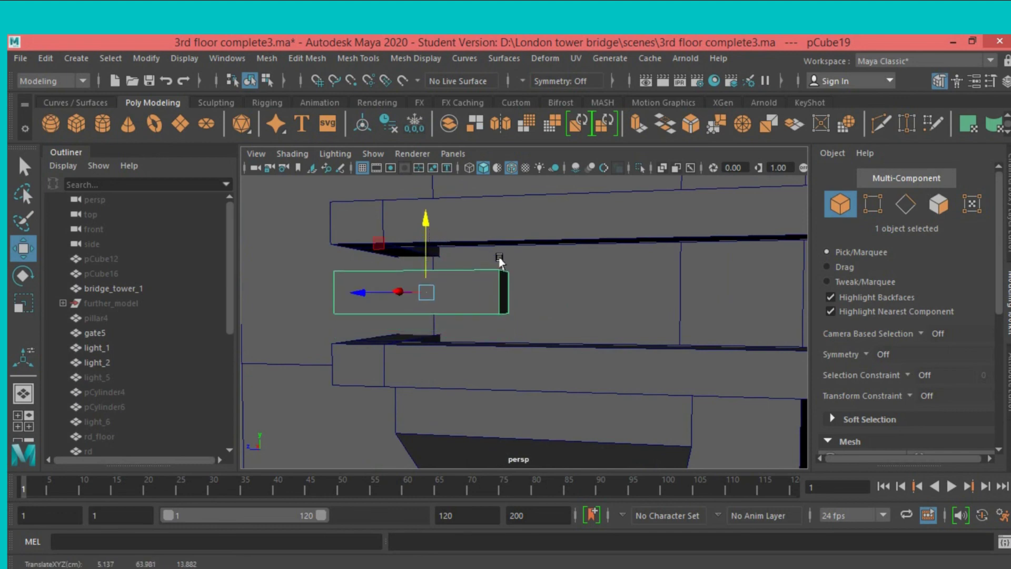
mouse_move(500, 259)
left_mouse_down("alt")
mouse_move(550, 260)
mouse_move(422, 247)
left_mouse_up("alt")
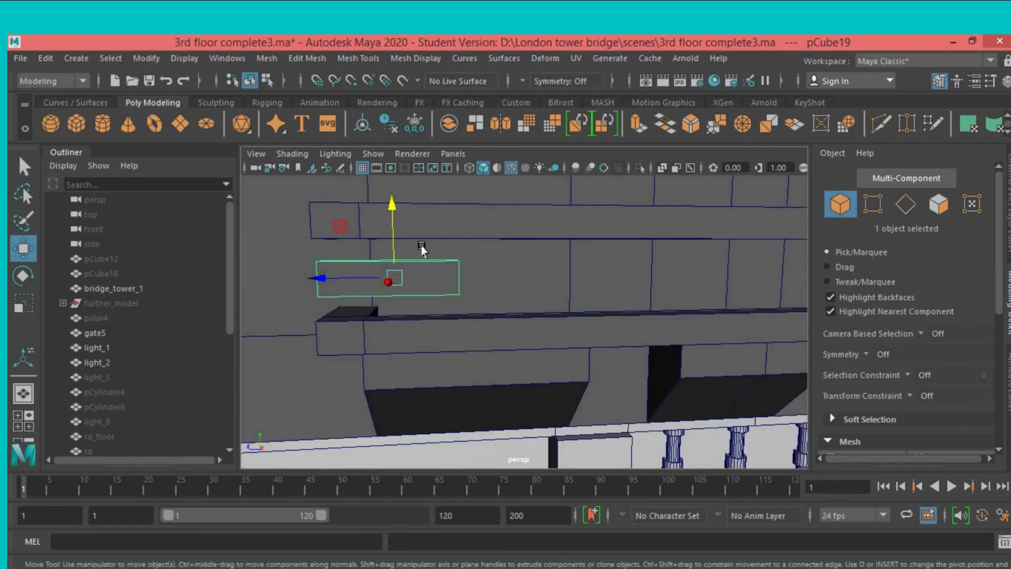
Slide the copied block pCube21 right along the ledge to Translate X 5.137.
left_click(152, 58)
left_click(204, 124)
mouse_move(599, 288)
left_mouse_down("alt")
mouse_move(623, 293)
mouse_move(602, 279)
mouse_move(578, 287)
left_mouse_up("alt")
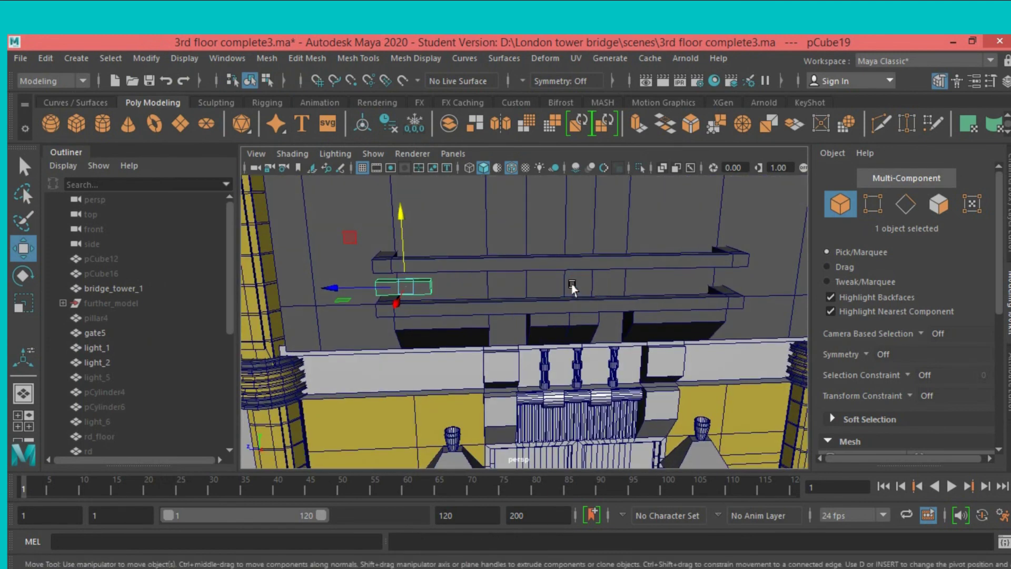
left_click_drag(350, 291, 657, 305)
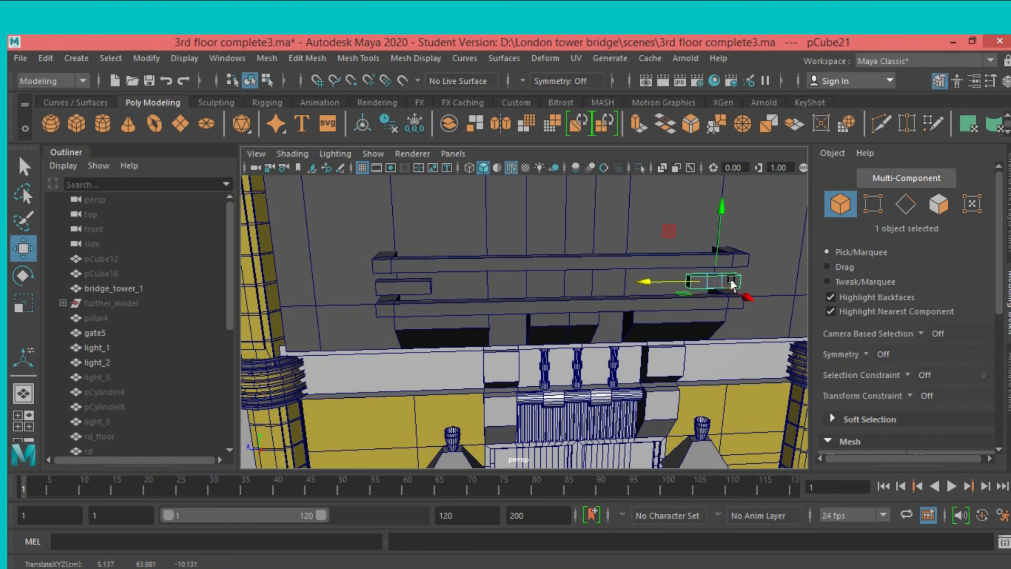
key("f")
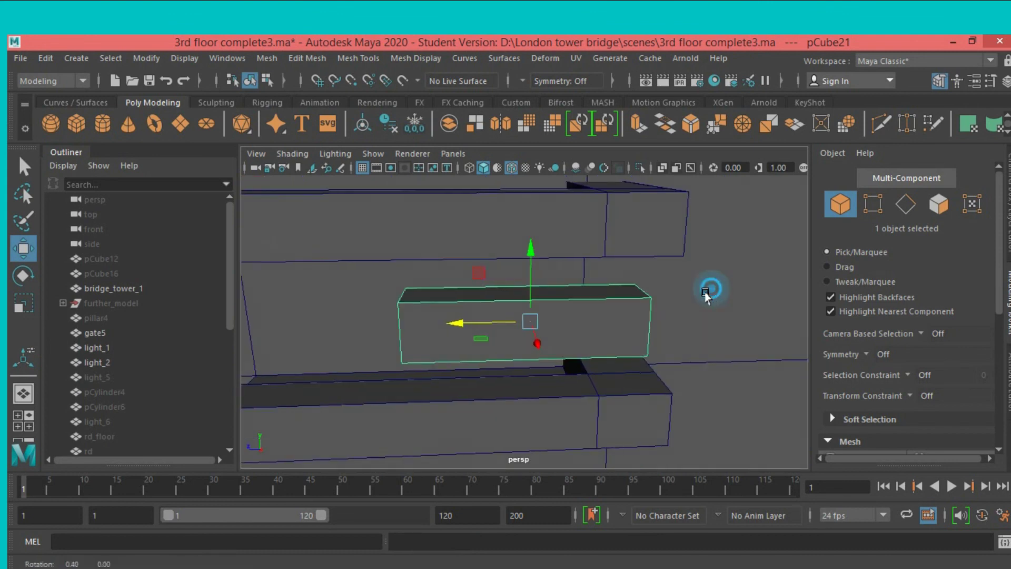
mouse_move(706, 288)
left_mouse_down("alt")
mouse_move(655, 304)
mouse_move(682, 306)
left_mouse_up("alt")
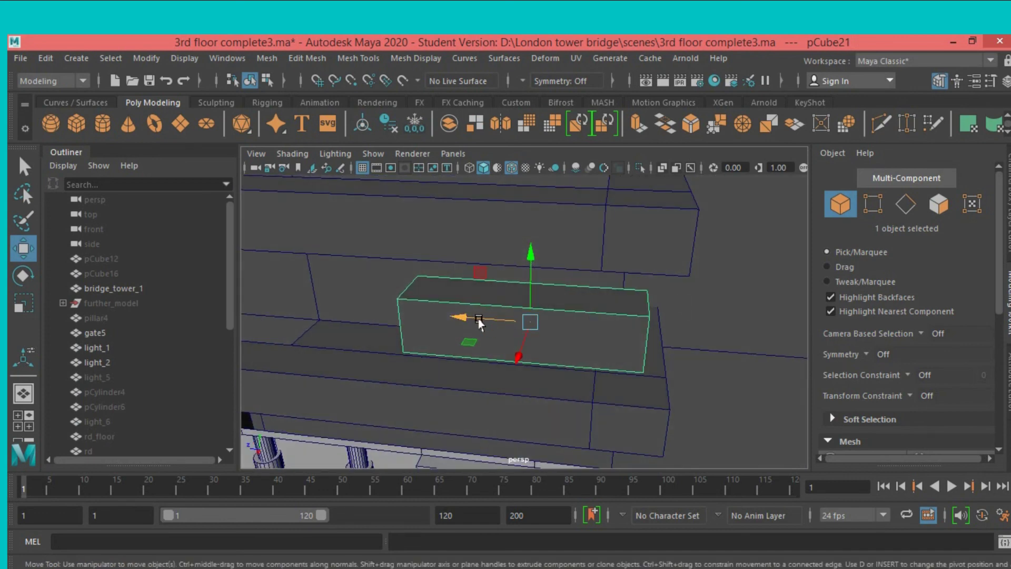
mouse_move(466, 318)
left_mouse_down()
mouse_move(487, 327)
mouse_move(522, 314)
mouse_move(501, 334)
mouse_move(520, 331)
mouse_move(495, 323)
mouse_move(508, 334)
mouse_move(413, 332)
mouse_move(509, 330)
left_mouse_up()
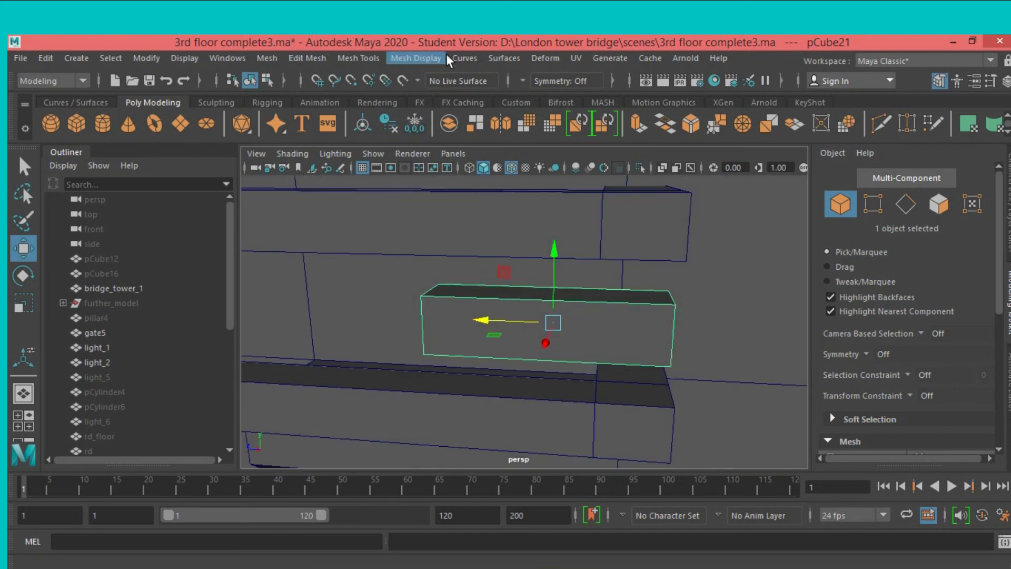
Insert a vertical edge loop across pCube21 near its right end.
left_click(362, 57)
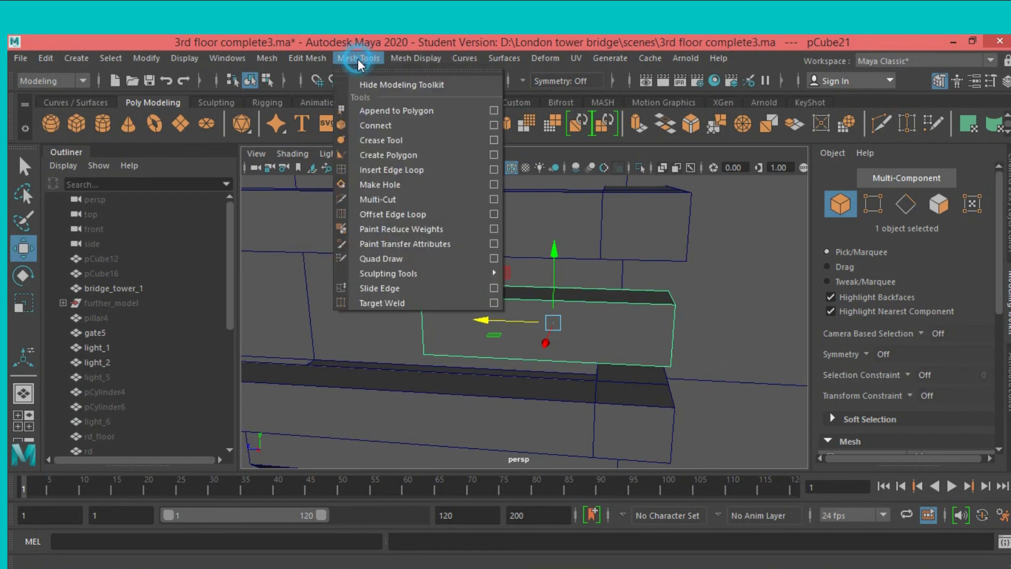
left_click(394, 166)
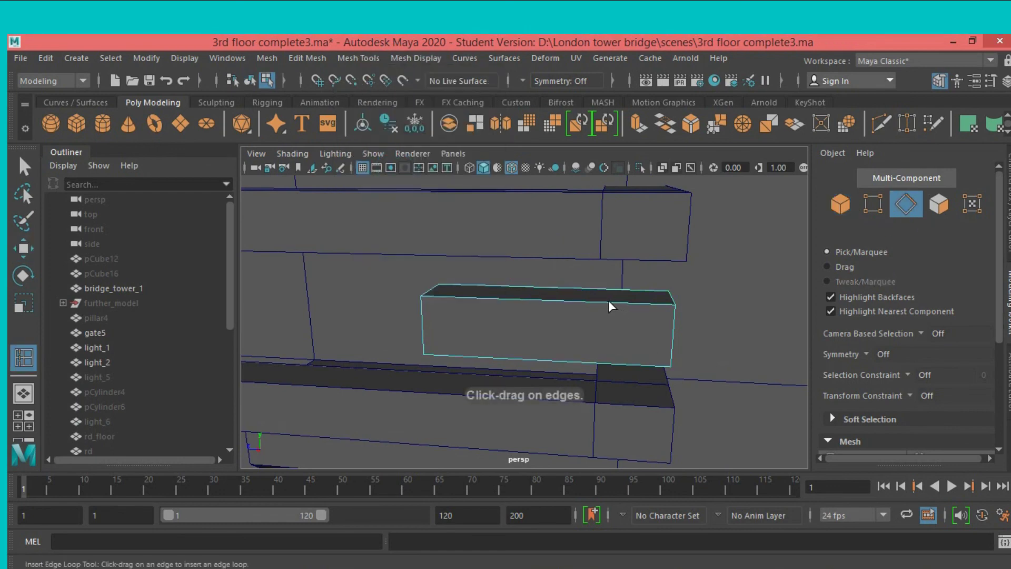
mouse_move(607, 302)
left_mouse_down()
mouse_move(519, 322)
mouse_move(437, 322)
left_mouse_up()
scroll(597, 307, "down", 3)
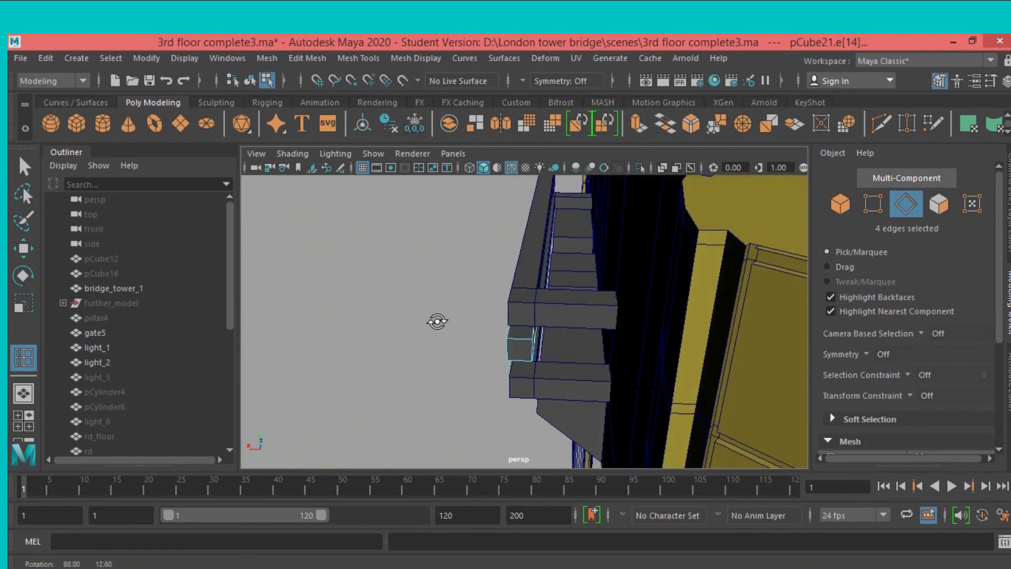
Select the block's end face in face mode.
left_click(23, 166)
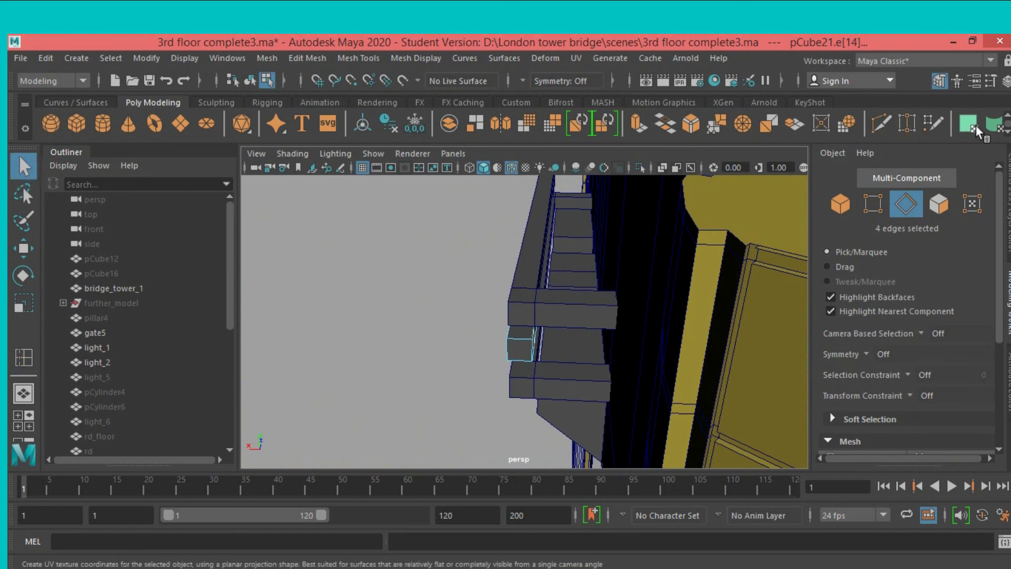
left_click(946, 202)
mouse_move(735, 287)
left_mouse_down("alt")
mouse_move(723, 289)
mouse_move(750, 298)
left_mouse_up("alt")
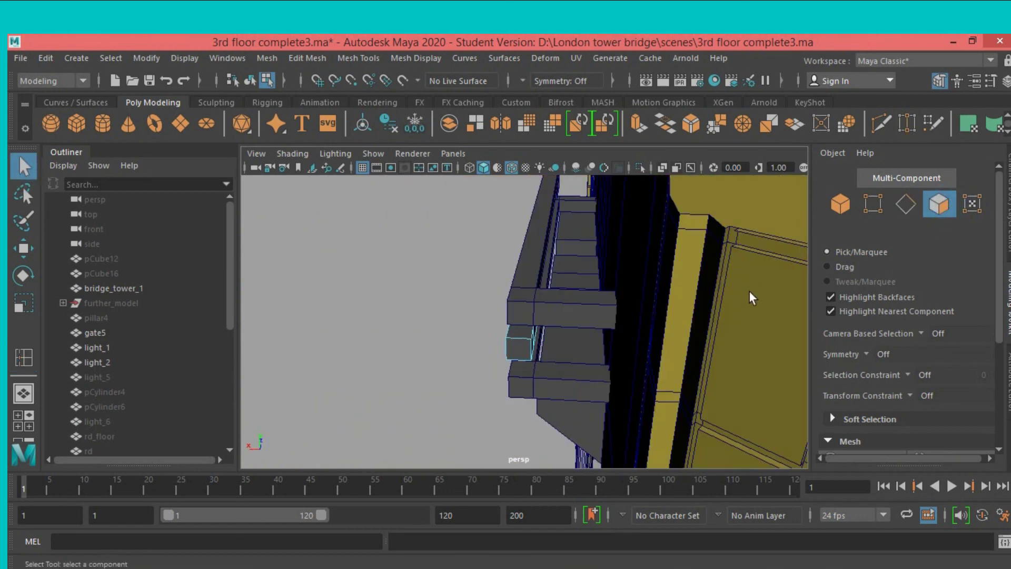
left_click(536, 343)
mouse_move(534, 343)
left_mouse_down("alt")
mouse_move(564, 405)
mouse_move(673, 405)
mouse_move(707, 390)
mouse_move(627, 386)
left_mouse_up("alt")
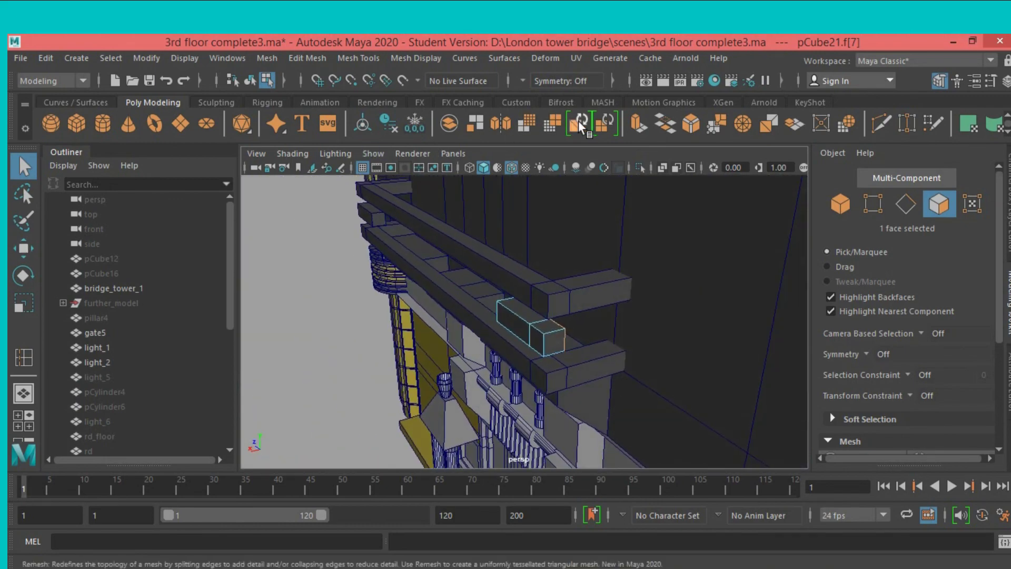
Extrude pCube21's end face outward by 2.616 units.
left_click(638, 125)
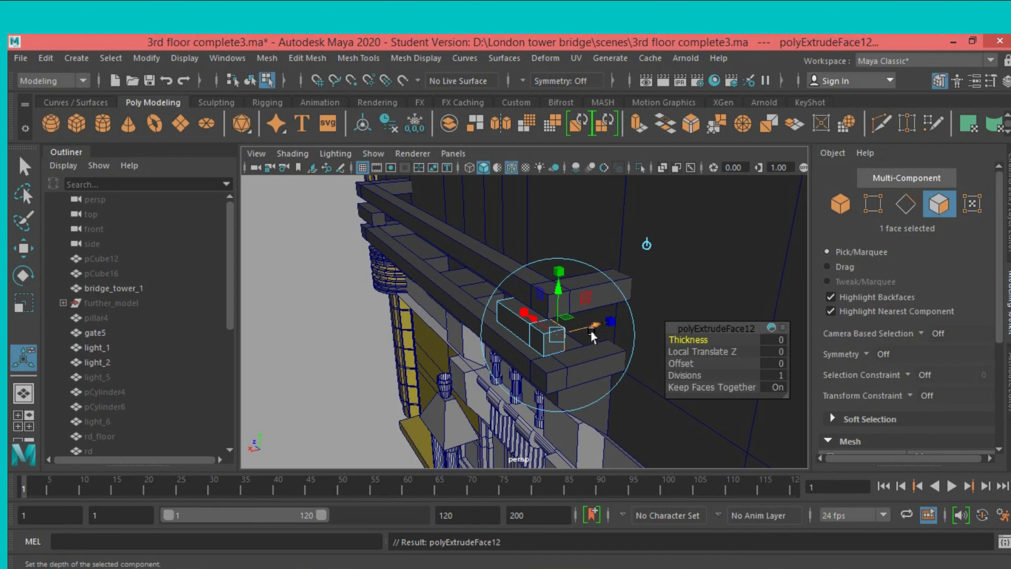
left_click_drag(592, 336, 631, 327)
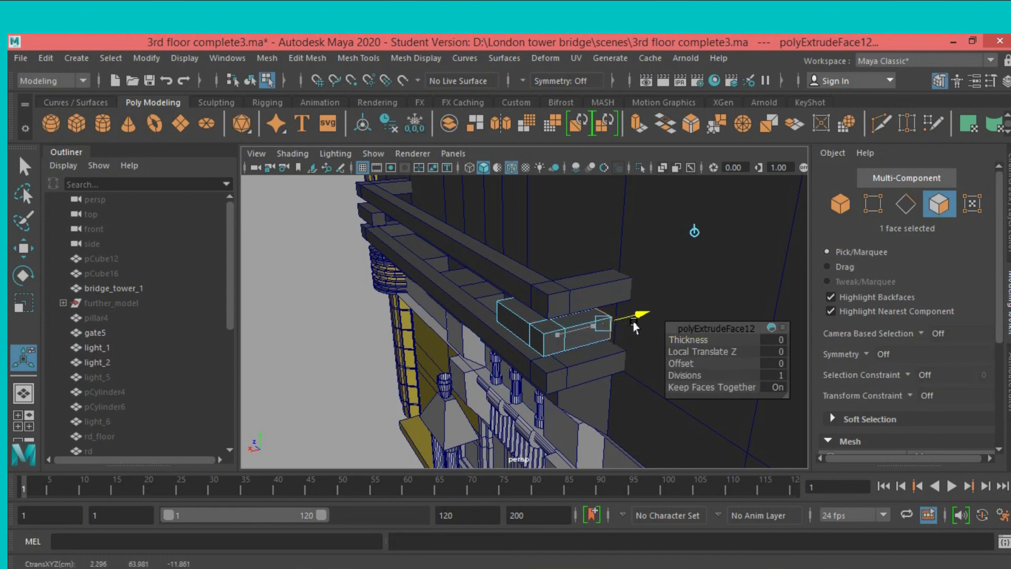
mouse_move(634, 327)
left_mouse_down("alt")
mouse_move(572, 351)
mouse_move(633, 344)
mouse_move(625, 371)
mouse_move(583, 371)
mouse_move(512, 405)
mouse_move(540, 419)
left_mouse_up("alt")
scroll(582, 370, "down", 3)
scroll(581, 370, "down", 3)
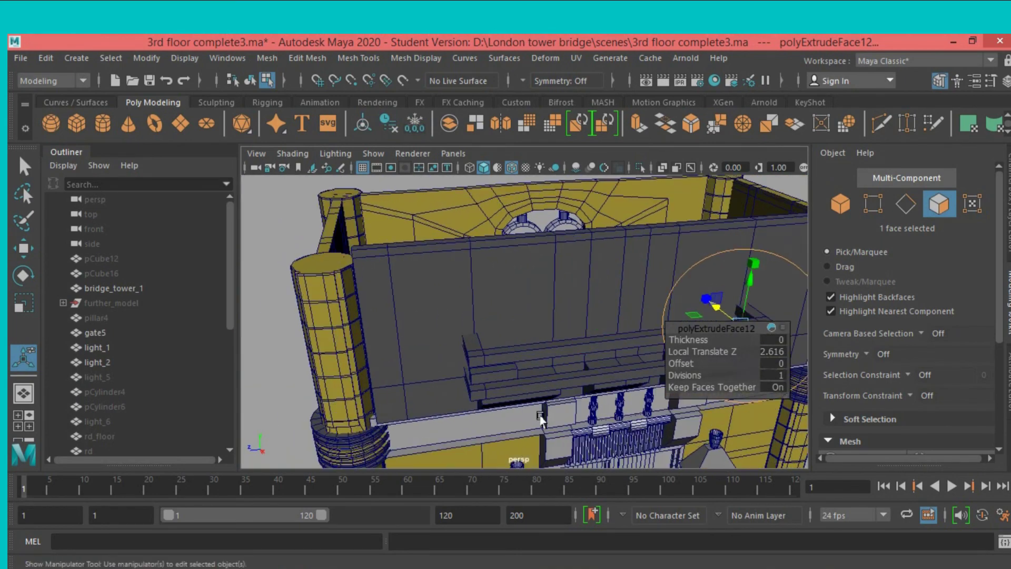
left_click(502, 384)
left_click_drag(502, 384, 522, 369, "alt")
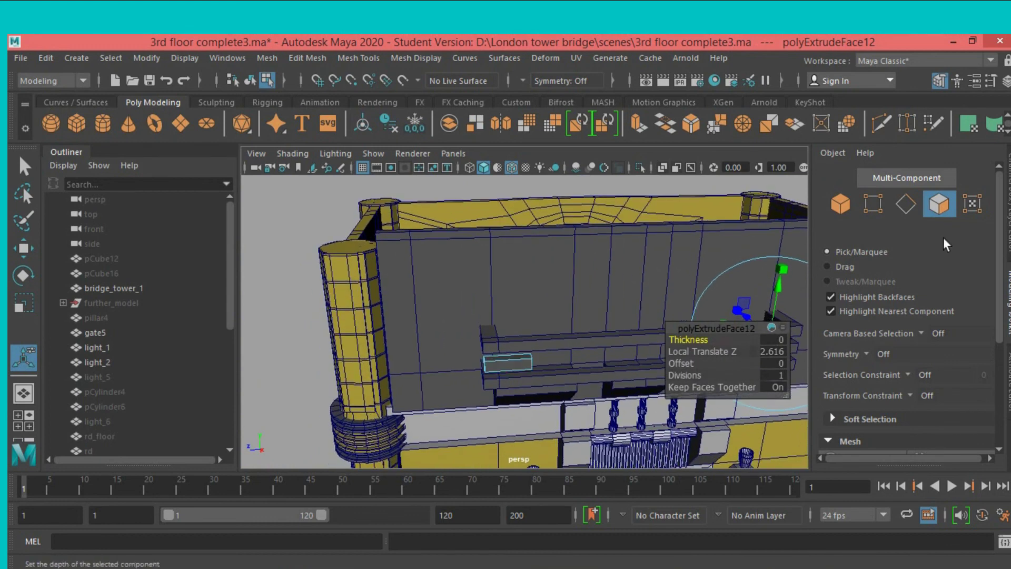
Insert an edge loop across the left-end block pCube19.
left_click(843, 205)
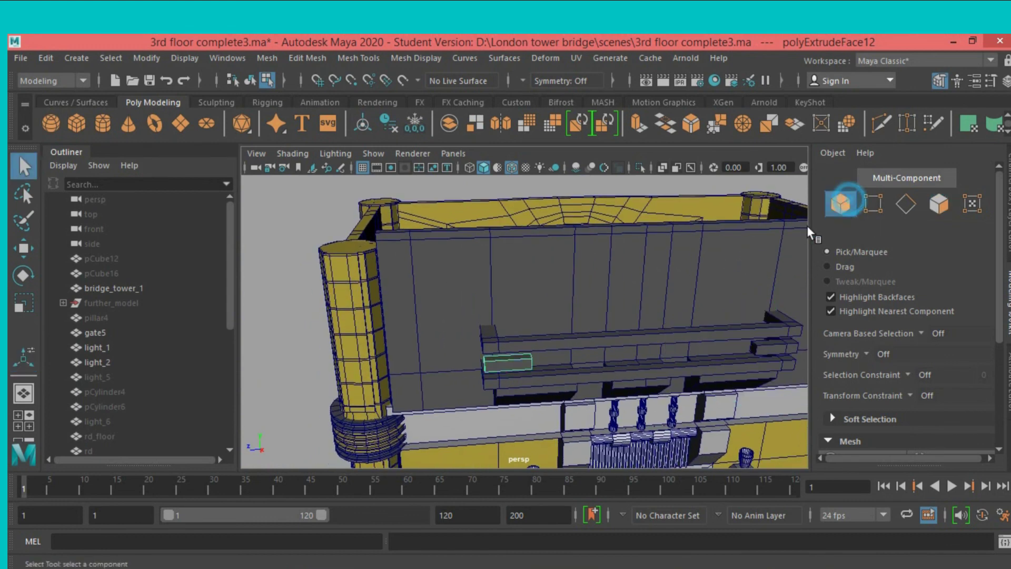
left_click(354, 57)
left_click(400, 170)
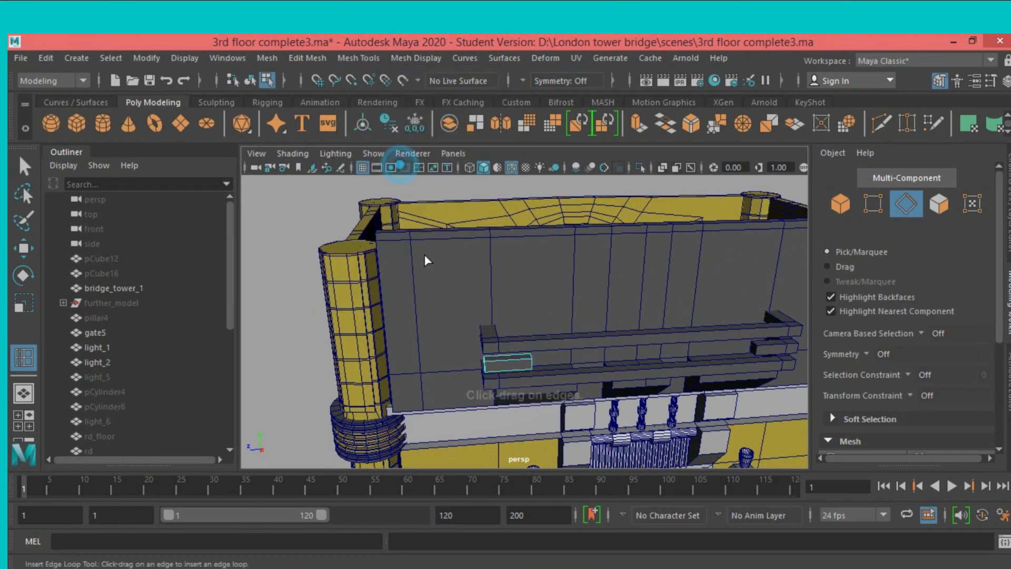
left_click(500, 358)
left_click_drag(500, 359, 626, 406, "alt")
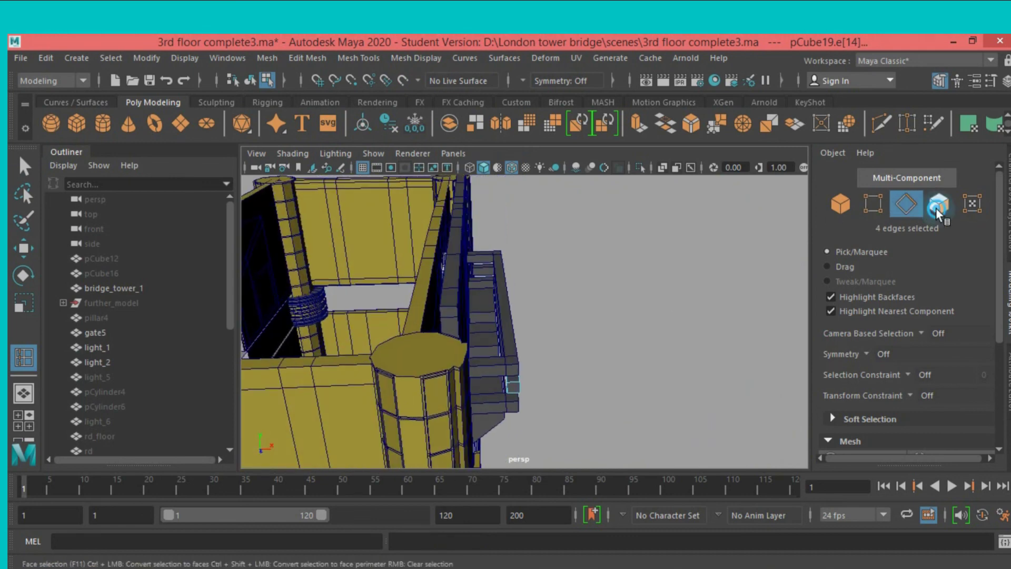
left_click(939, 204)
mouse_move(622, 339)
left_mouse_down("alt")
mouse_move(648, 341)
mouse_move(649, 355)
mouse_move(635, 355)
left_mouse_up("alt")
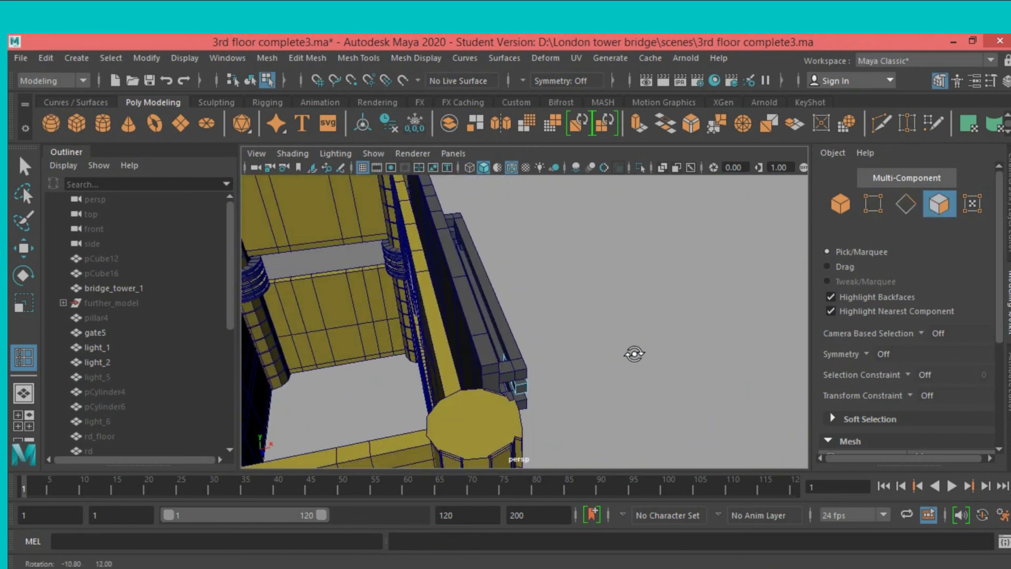
left_click(24, 166)
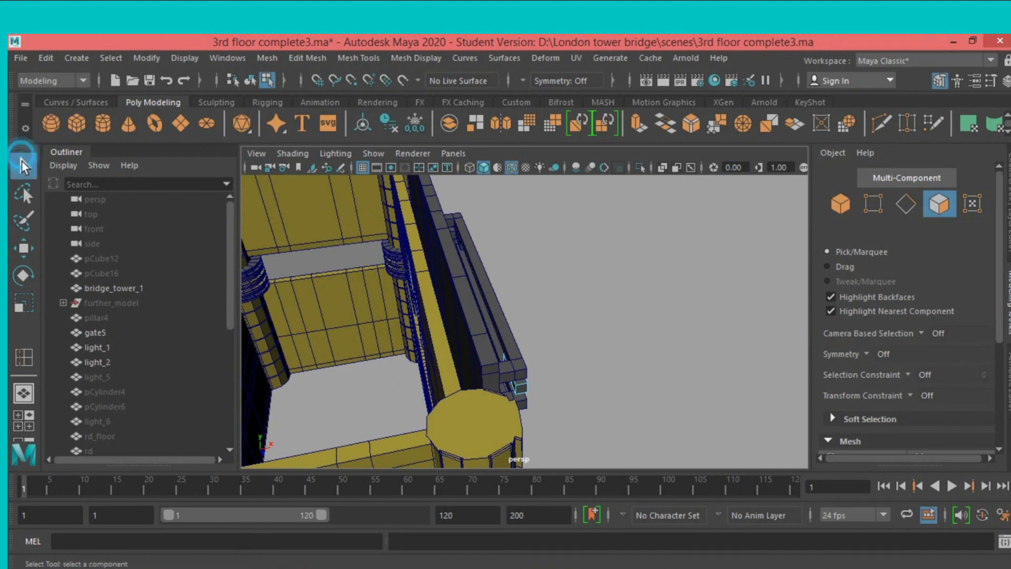
left_click(513, 384)
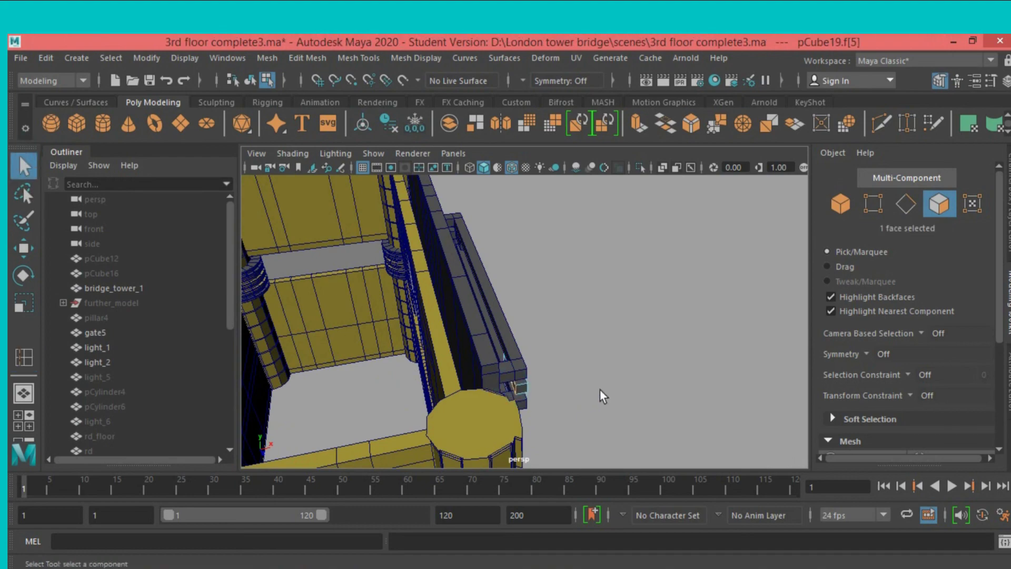
left_click_drag(599, 390, 486, 378, "alt")
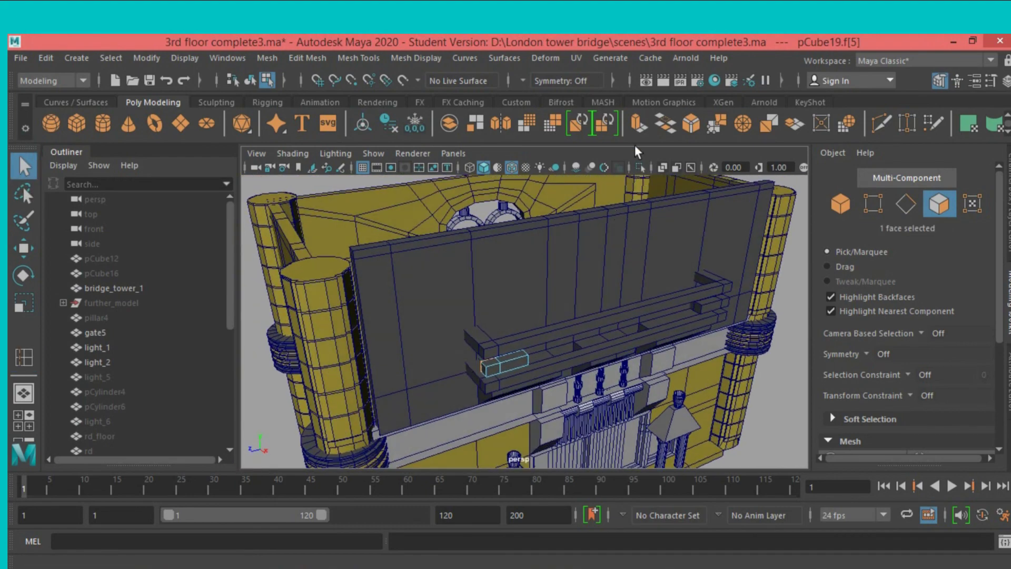
left_click(639, 123)
left_click_drag(627, 295, 664, 300, "alt")
mouse_move(447, 370)
left_mouse_down()
mouse_move(423, 370)
mouse_move(452, 384)
left_mouse_up()
left_click_drag(451, 384, 438, 385, "alt")
mouse_move(438, 385)
left_mouse_down("alt")
mouse_move(534, 305)
mouse_move(569, 298)
left_mouse_up("alt")
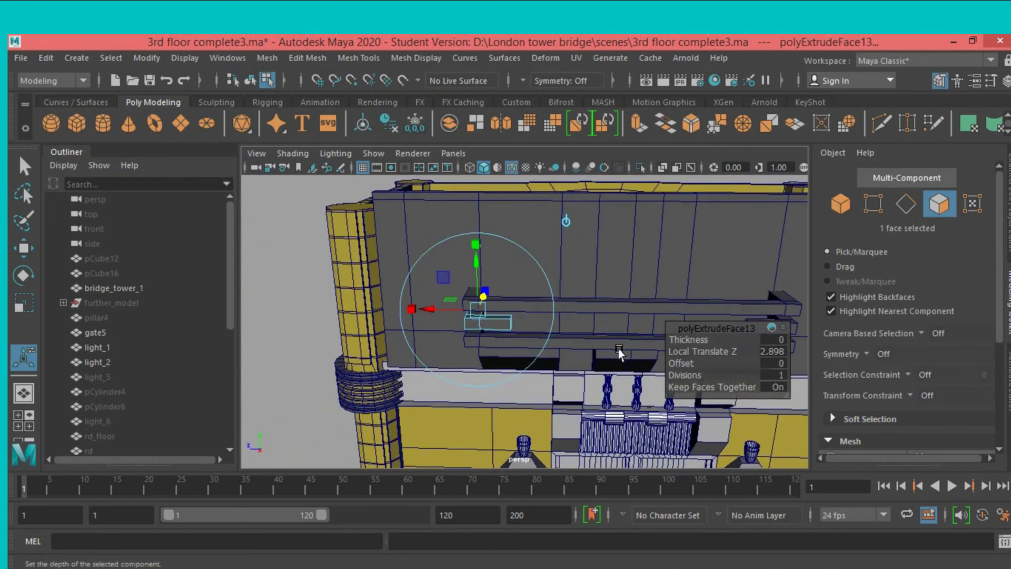
key("ctrl+z")
key("ctrl+z")
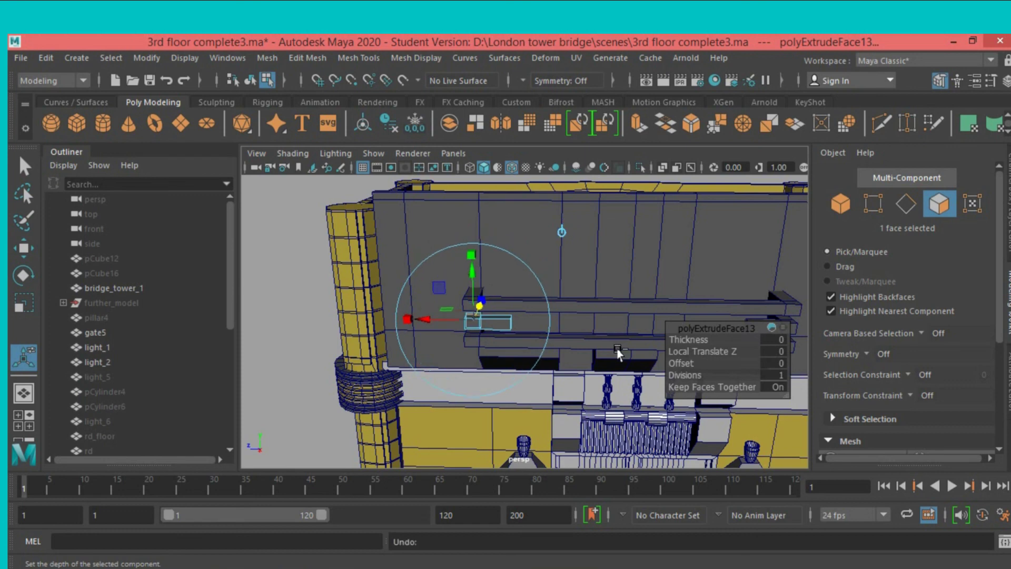
key("ctrl+z")
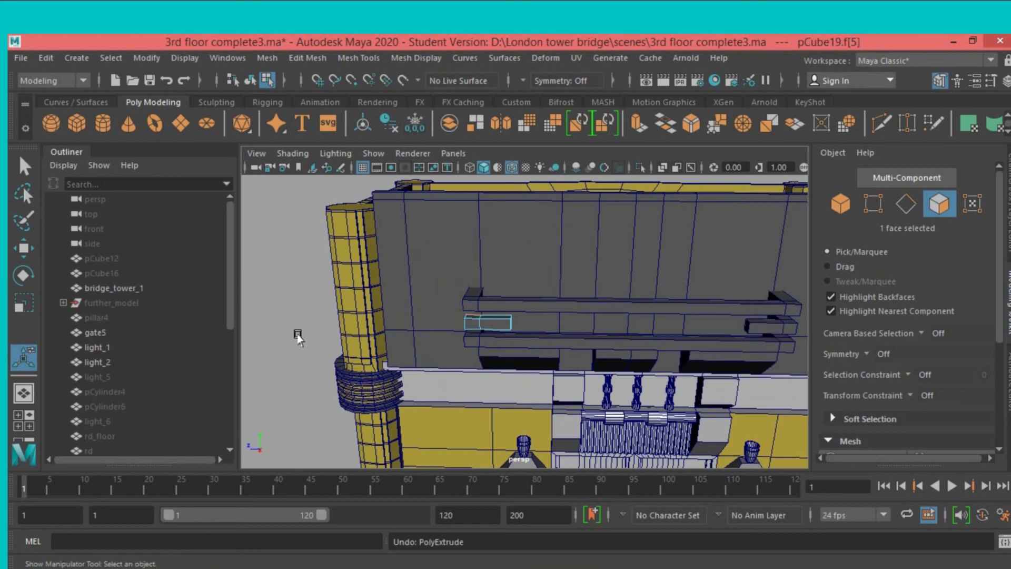
Slide the duplicate block pCube22 right along the ledge.
left_click(284, 322)
left_click(841, 204)
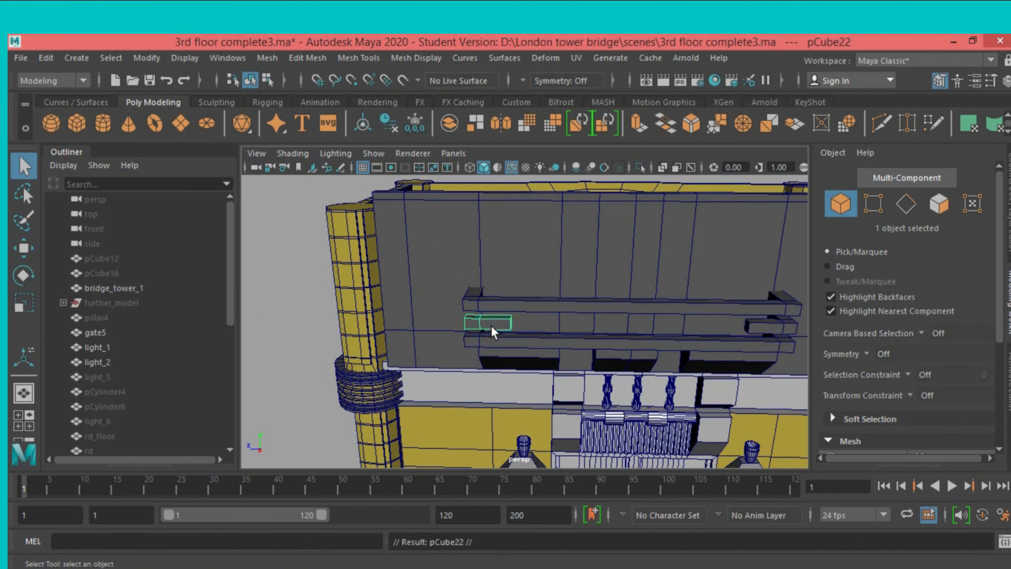
left_click(23, 248)
left_click_drag(445, 322, 534, 346)
Select the outer end face of the original block pCube19.
left_click(462, 324)
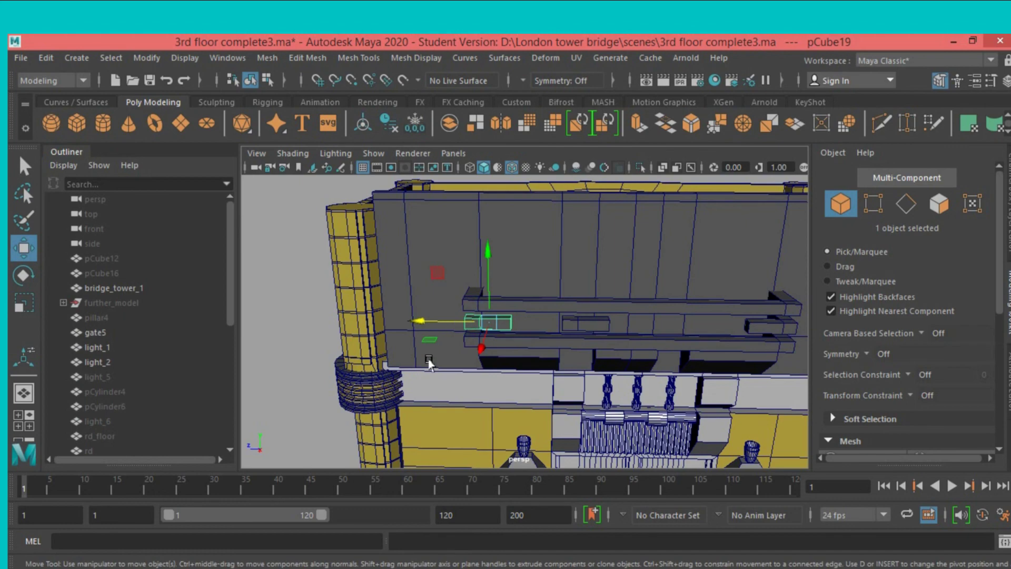
mouse_move(458, 338)
left_mouse_down("alt")
mouse_move(597, 373)
mouse_move(625, 373)
mouse_move(646, 353)
left_mouse_up("alt")
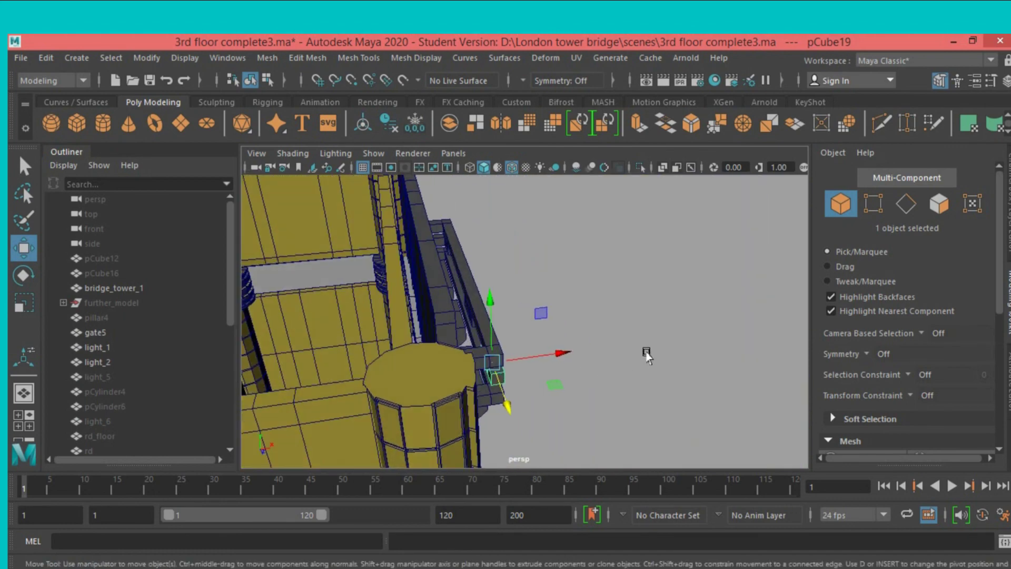
left_click(926, 213)
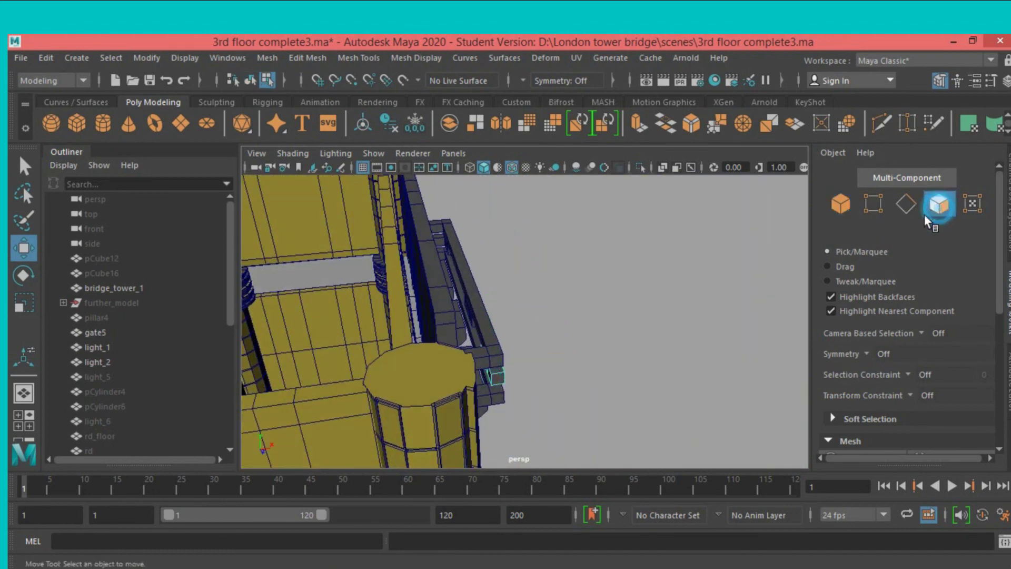
left_click(488, 385)
left_click_drag(488, 385, 574, 371, "alt")
Extrude pCube19's end face and pull it outward along X to lengthen the block.
left_click(639, 123)
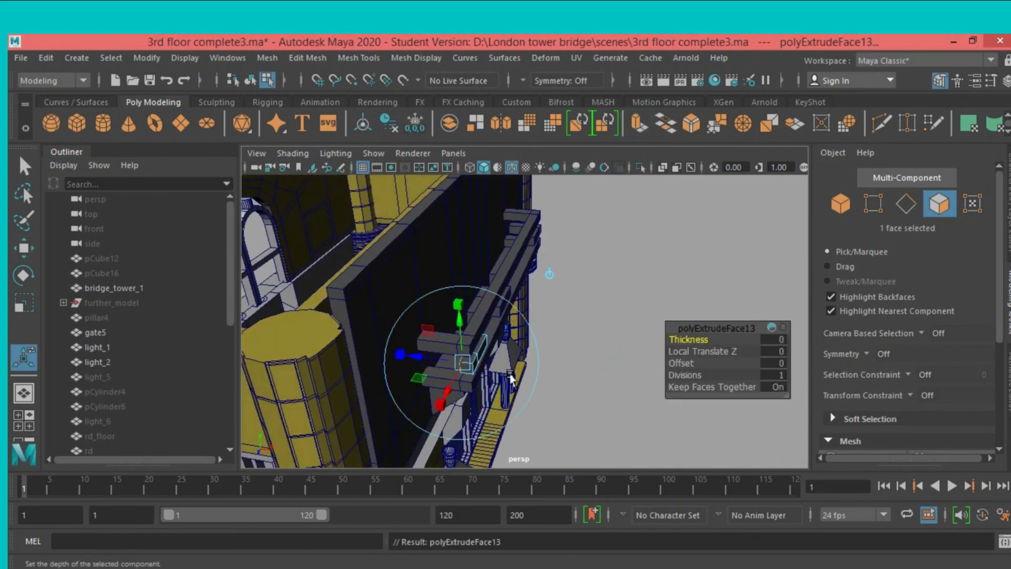
left_click(24, 248)
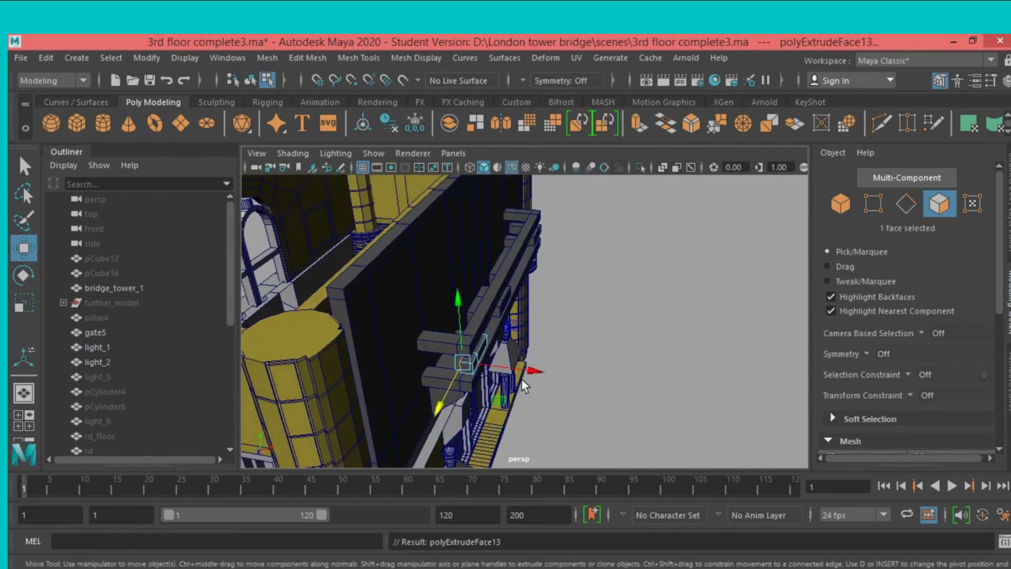
mouse_move(534, 372)
left_mouse_down()
mouse_move(500, 376)
mouse_move(563, 381)
mouse_move(566, 402)
mouse_move(571, 391)
mouse_move(557, 400)
left_mouse_up()
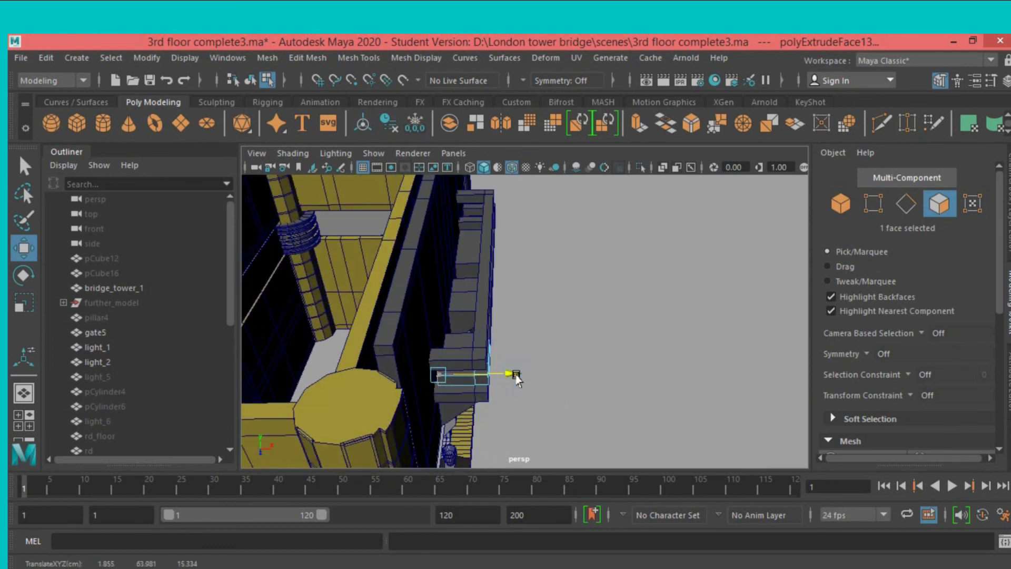
mouse_move(587, 361)
left_mouse_down("alt")
mouse_move(573, 368)
mouse_move(573, 399)
mouse_move(594, 402)
mouse_move(558, 353)
mouse_move(496, 345)
mouse_move(490, 355)
mouse_move(524, 303)
mouse_move(542, 317)
left_mouse_up("alt")
left_click(528, 301)
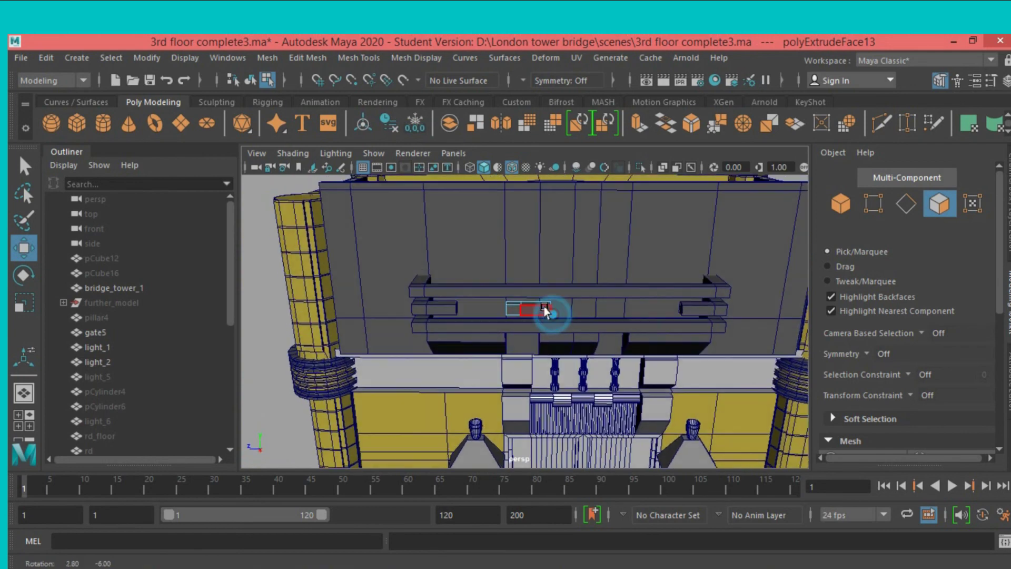
Slide pCube22's end vertices along X to stretch it into a long bar.
left_click(842, 204)
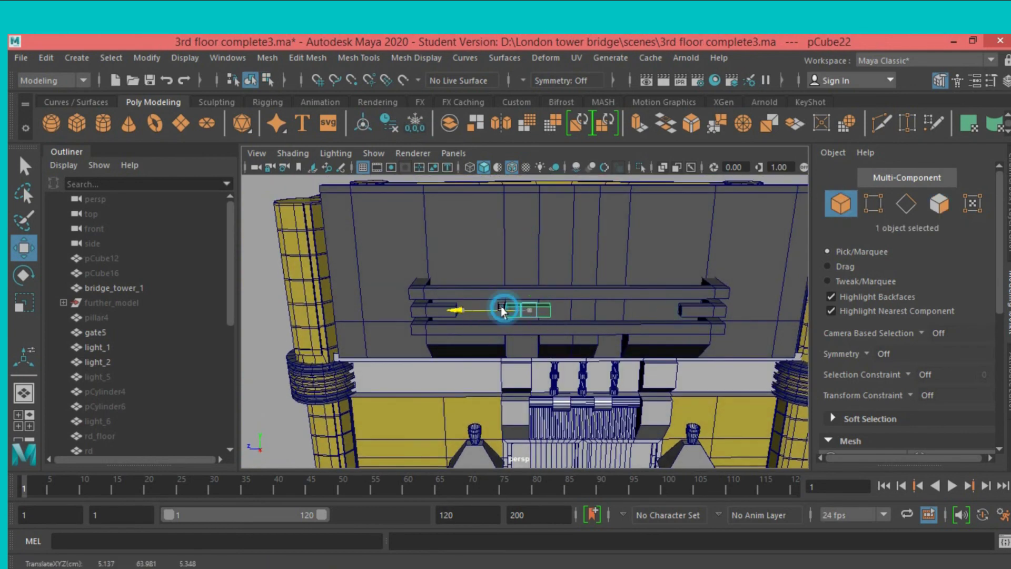
left_click_drag(522, 310, 569, 327, "alt")
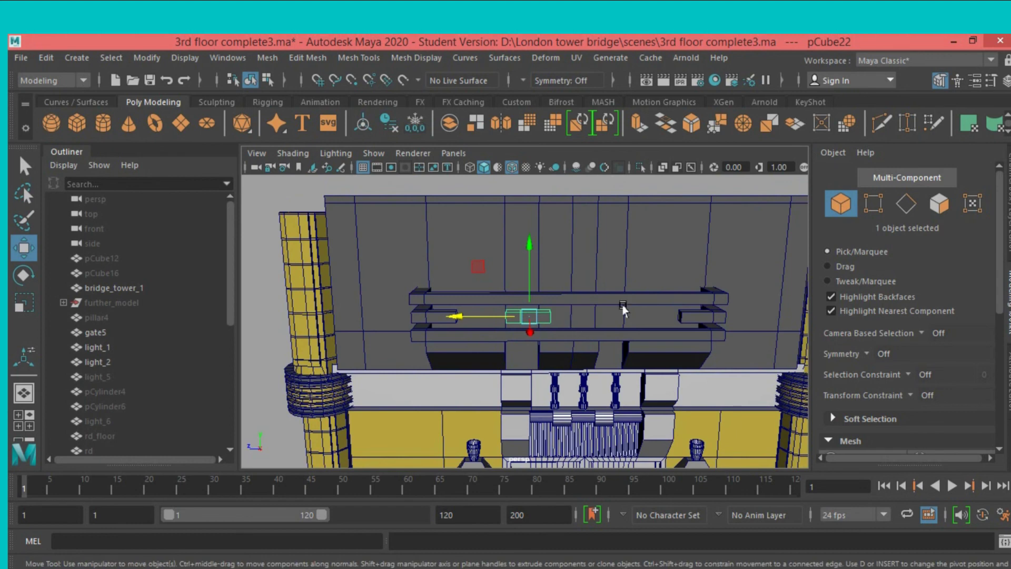
left_click(874, 203)
mouse_move(542, 294)
left_mouse_down()
mouse_move(572, 332)
mouse_move(542, 331)
mouse_move(564, 330)
left_mouse_up()
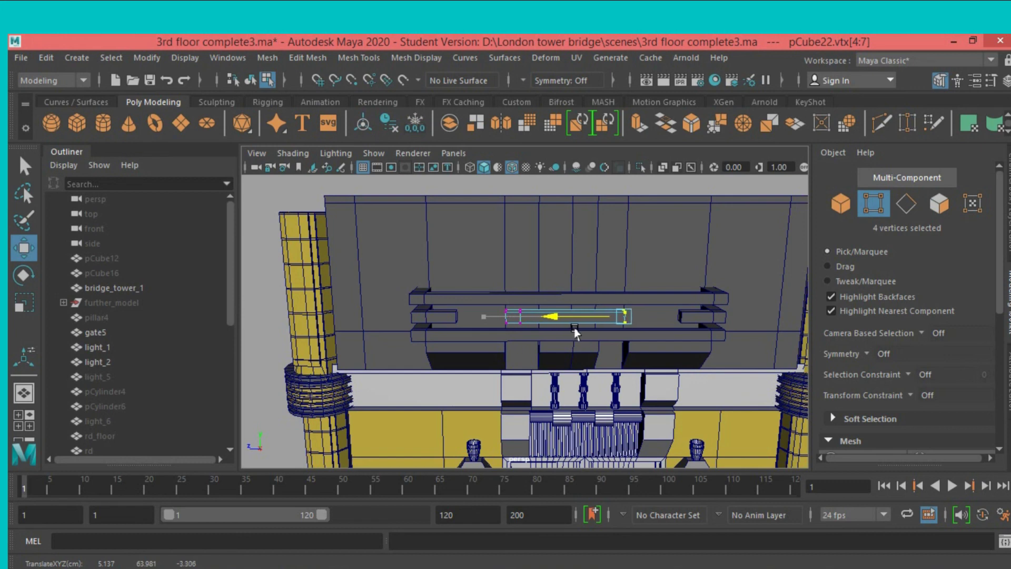
left_click_drag(575, 332, 526, 350, "alt")
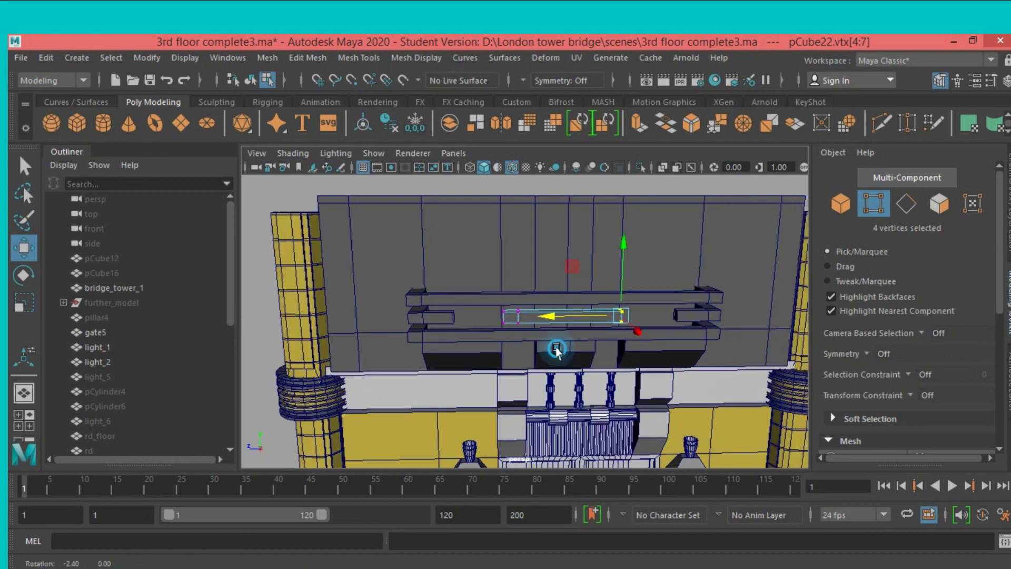
Return to object mode and select the green bolt piece above the gate.
left_click(28, 169)
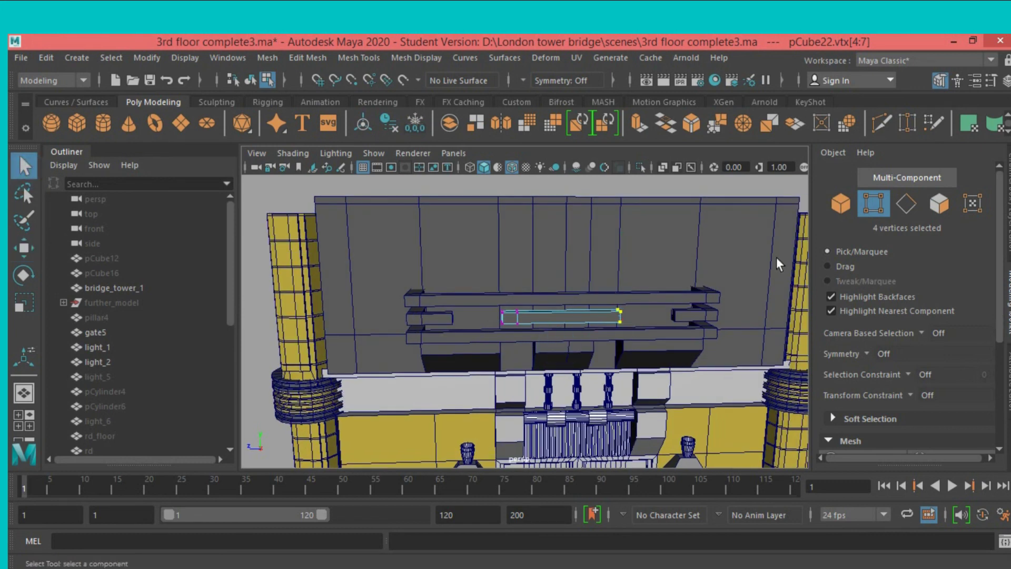
left_click(840, 204)
left_click_drag(707, 279, 656, 350, "alt")
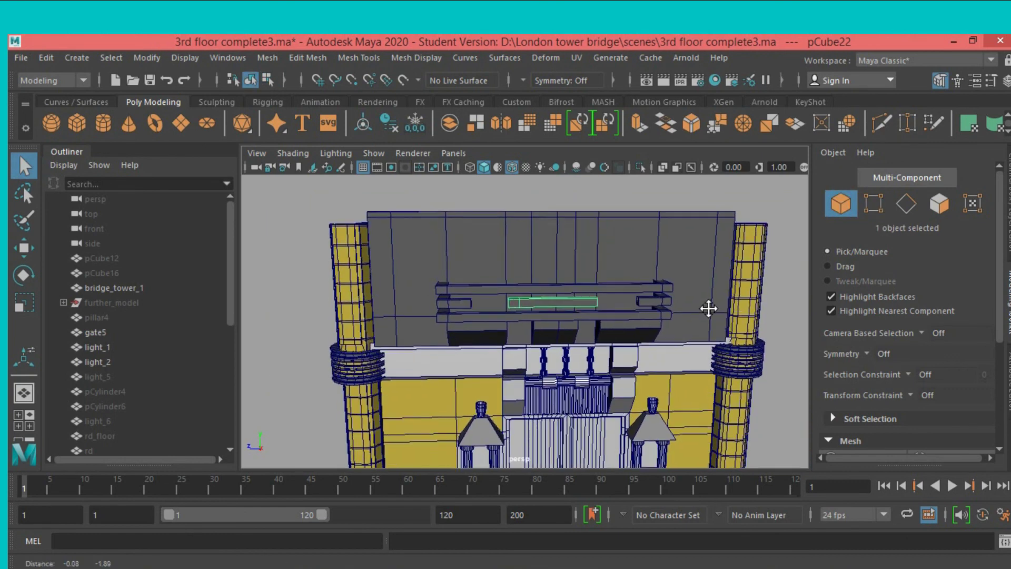
left_click(578, 362)
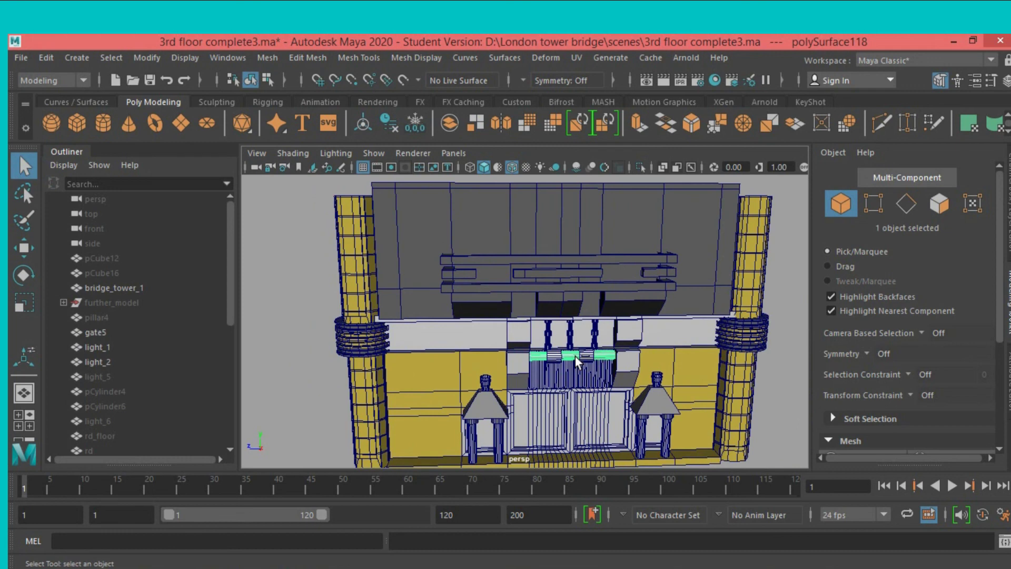
Center the bolt polySurface190's pivot and move it onto the middle ledge.
left_click(23, 248)
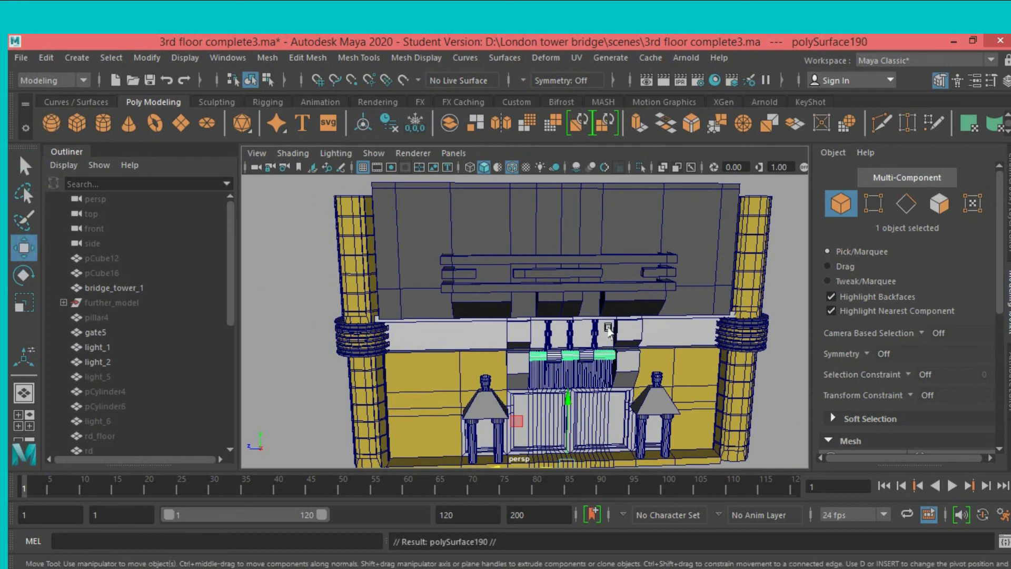
left_click(157, 55)
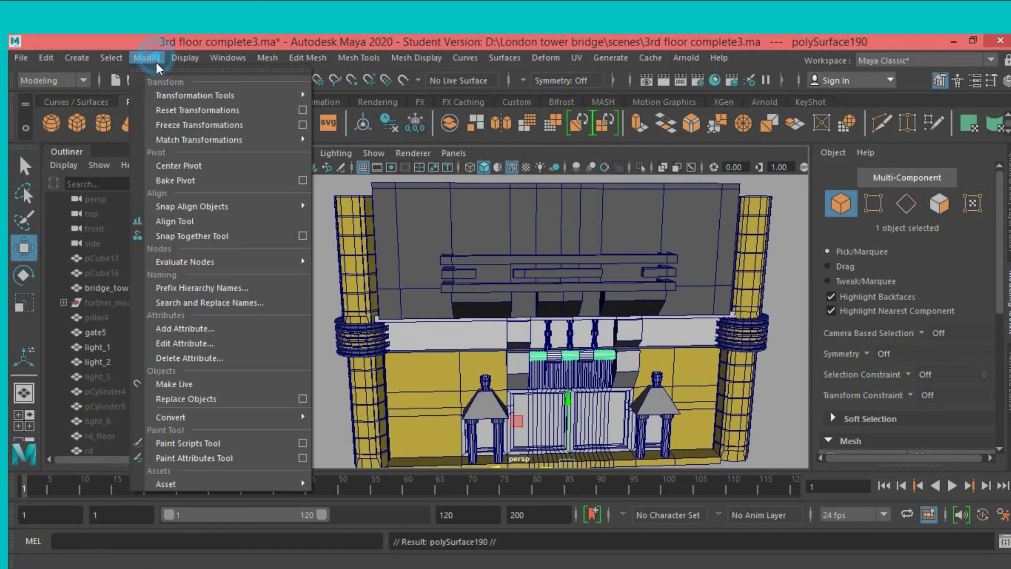
left_click(200, 165)
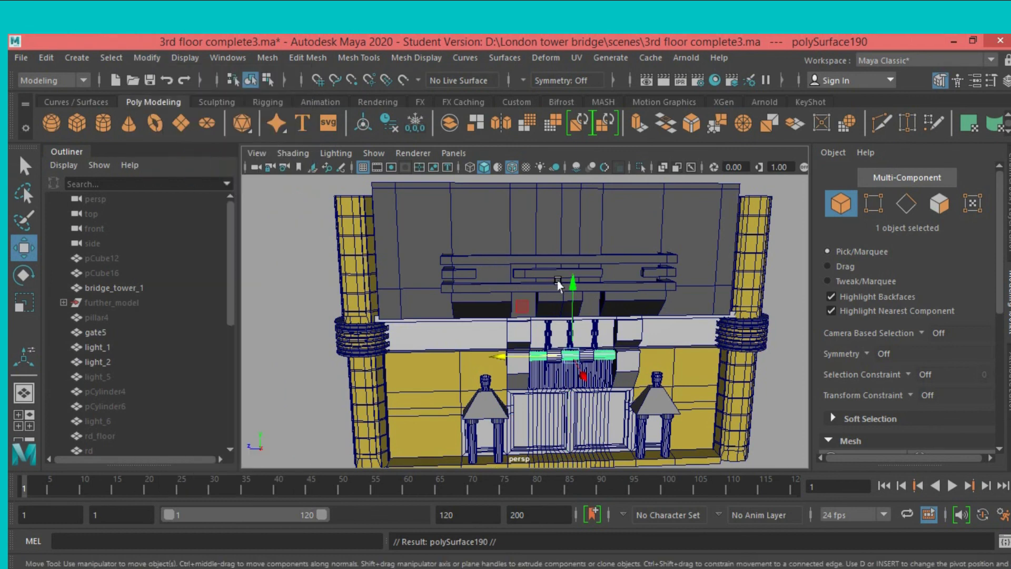
left_click_drag(563, 284, 555, 243)
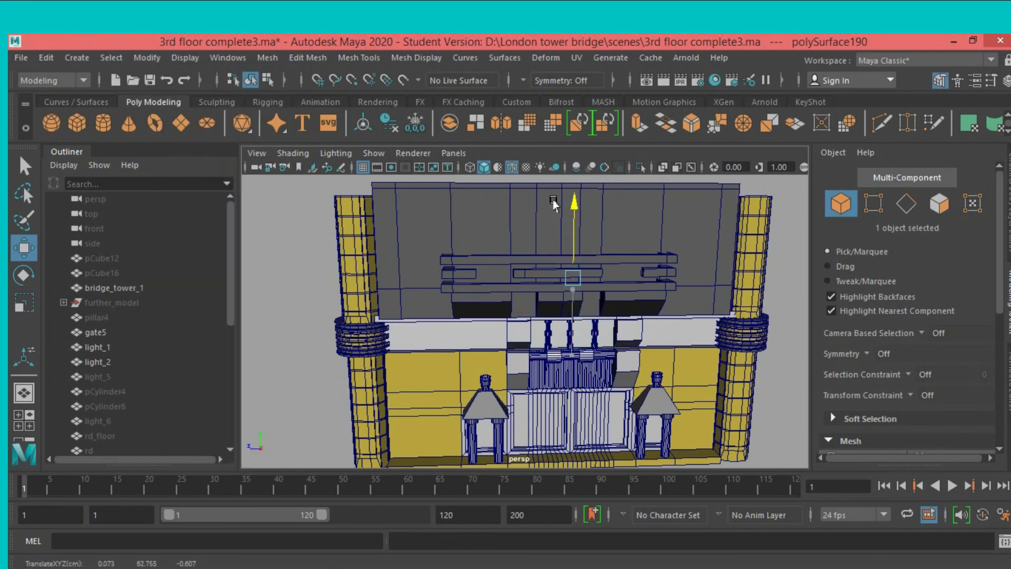
mouse_move(581, 291)
left_mouse_down()
mouse_move(595, 311)
mouse_move(585, 300)
mouse_move(547, 321)
mouse_move(588, 310)
mouse_move(531, 311)
mouse_move(541, 282)
left_mouse_up()
left_click(24, 302)
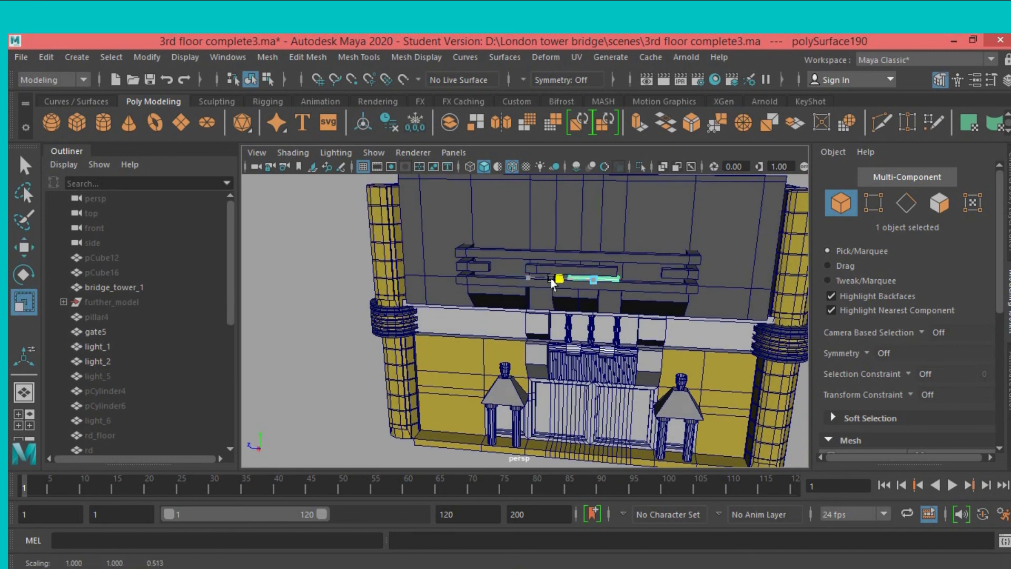
left_click(26, 246)
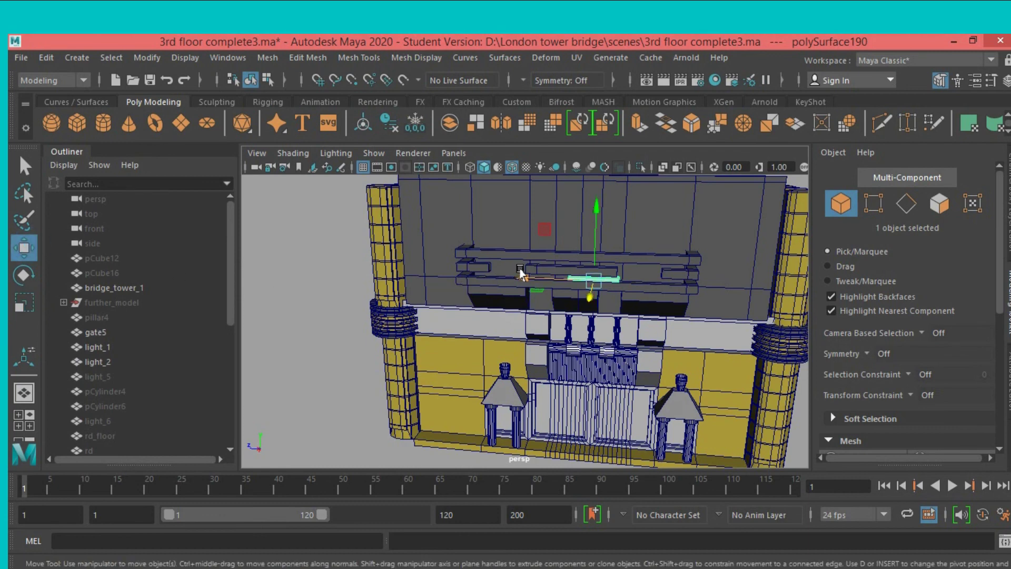
left_click_drag(527, 278, 551, 279)
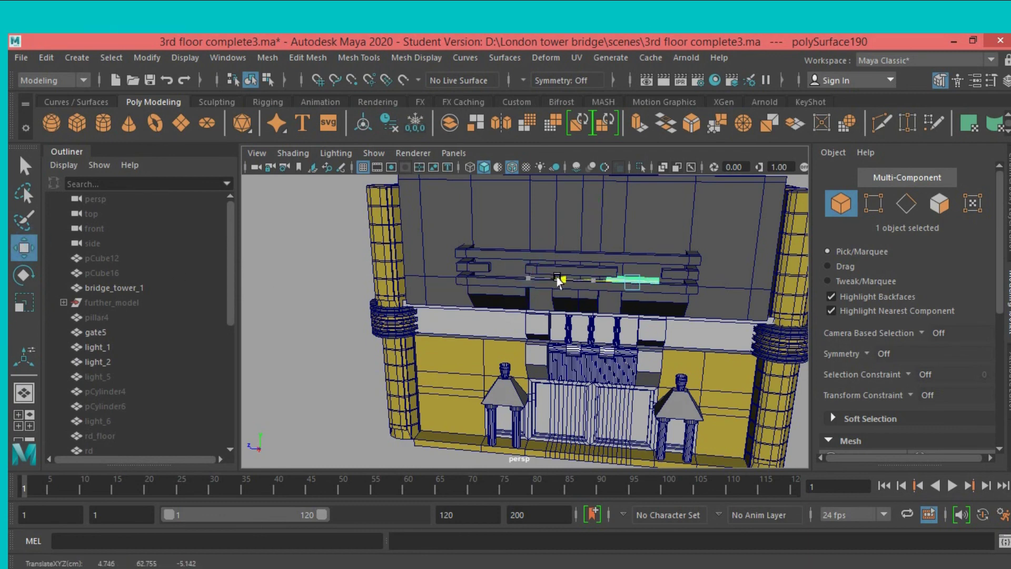
Freeze the bolt's transformations and rotate it about -85° on X toward upright.
left_click(150, 58)
left_click(193, 125)
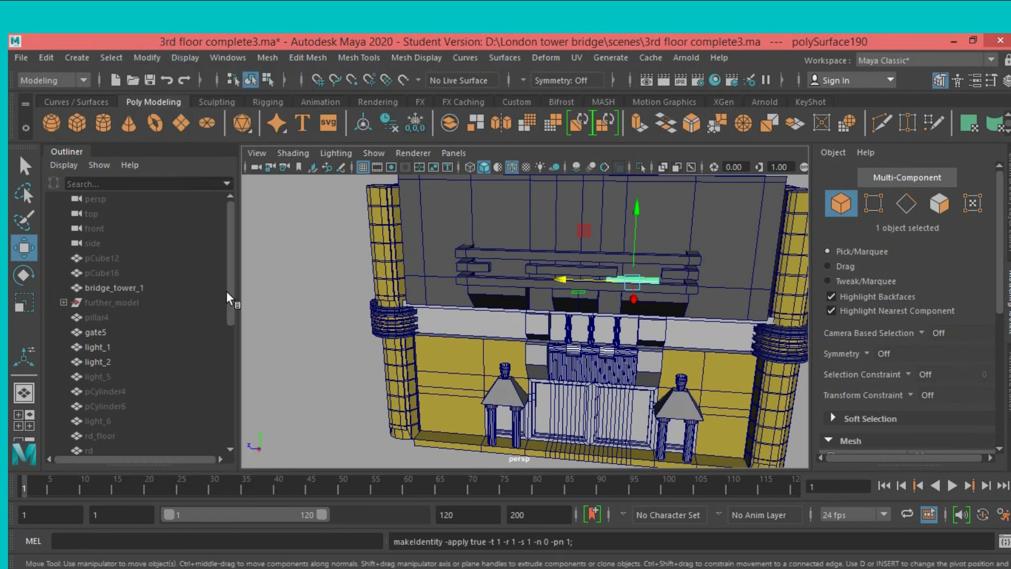
left_click(24, 275)
mouse_move(588, 231)
left_mouse_down()
mouse_move(655, 220)
mouse_move(681, 227)
left_mouse_up()
Set the bolt's Rotate X to exactly 90 in the Channel Box.
left_click_drag(684, 231, 695, 227)
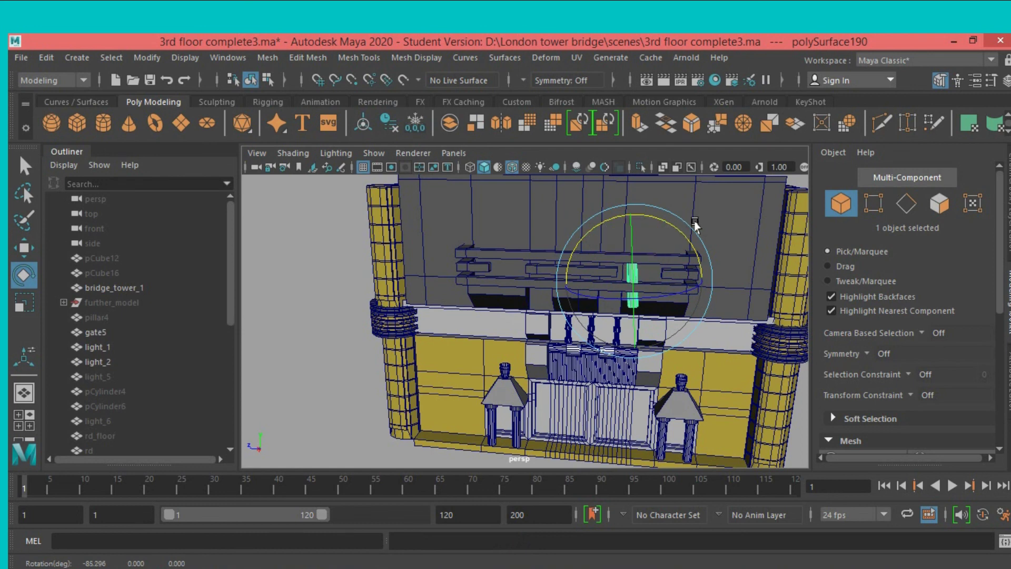
left_click(1009, 187)
double_click(983, 229)
type("90")
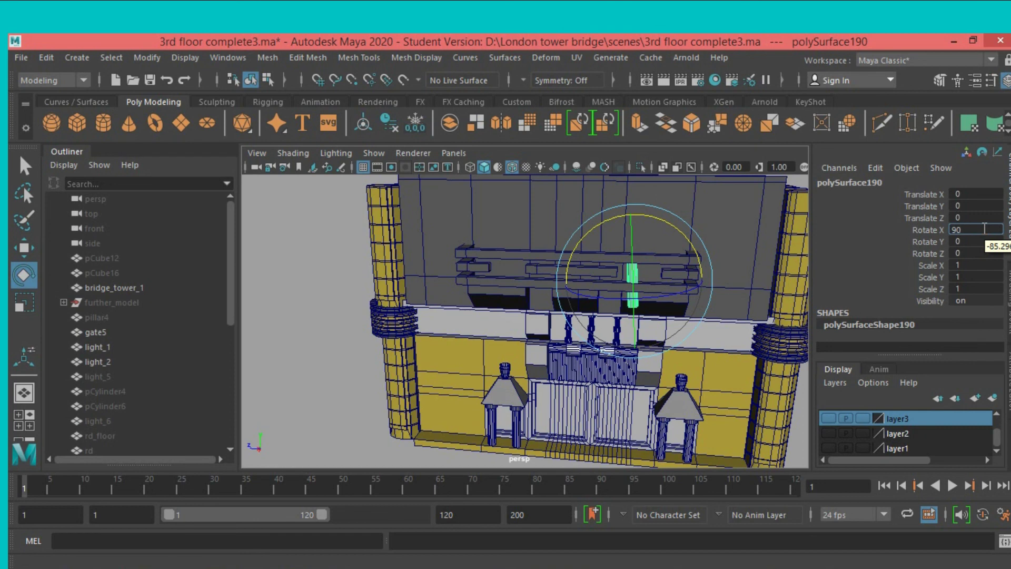
key("Return")
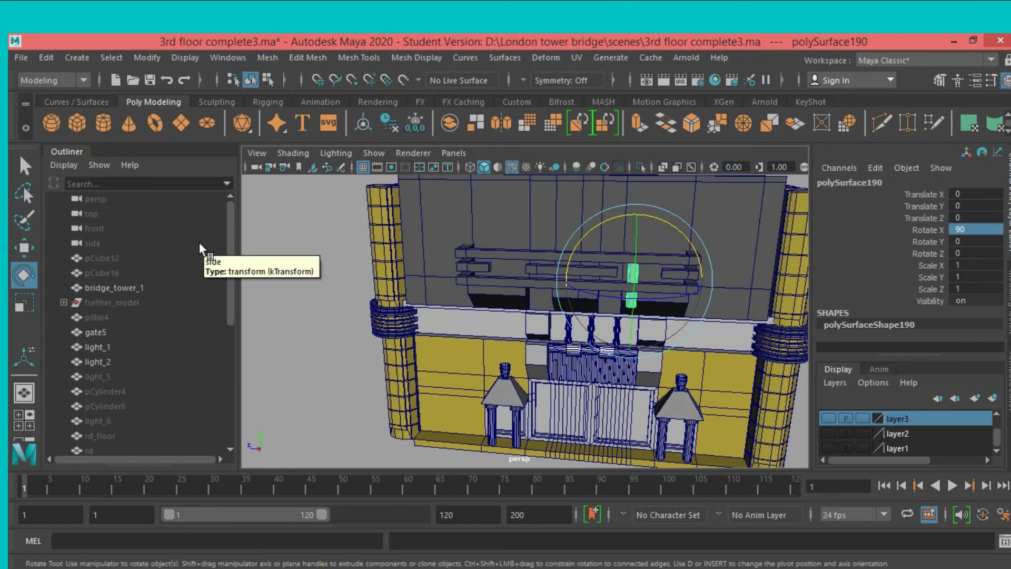
Push the bolt along Z to Translate Z -0.757 so it pierces the ledge bar.
key("f")
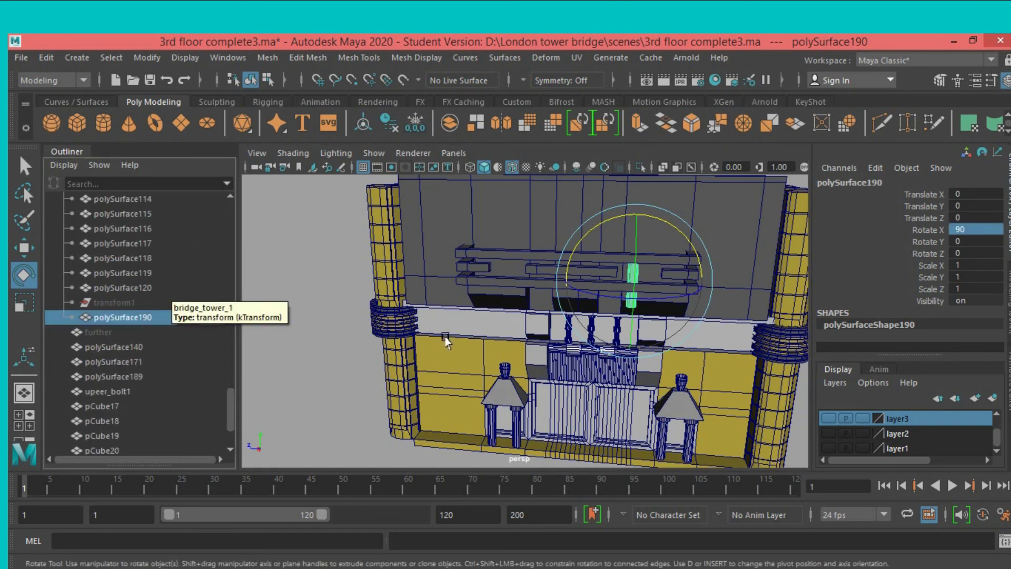
key("f")
scroll(513, 348, "up", 2)
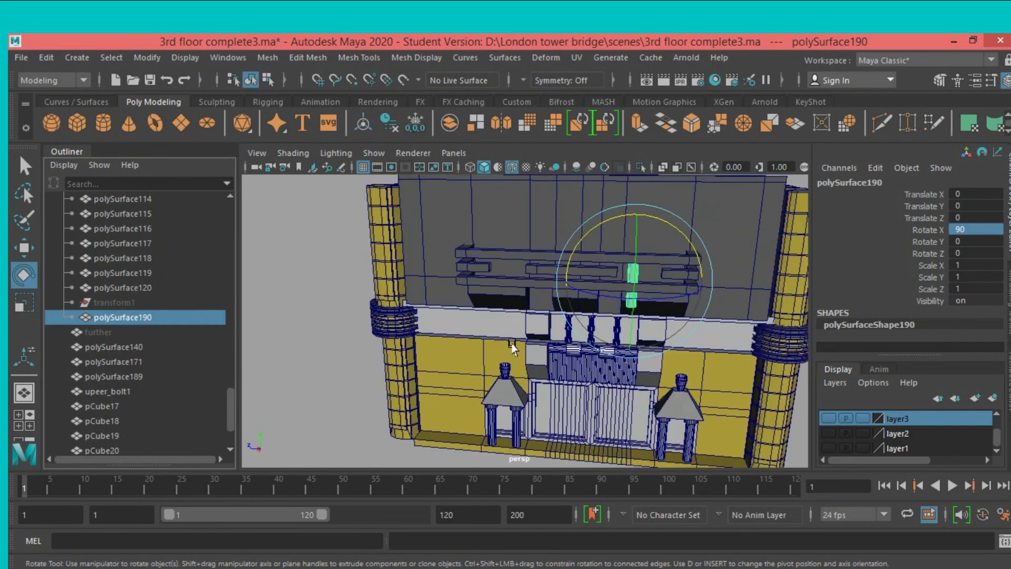
scroll(513, 348, "up", 4)
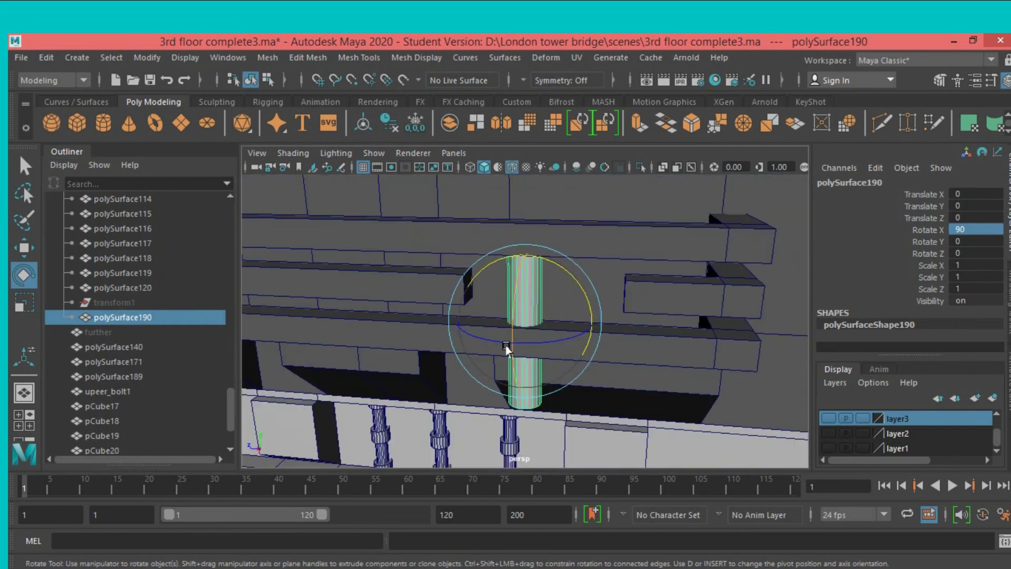
left_click_drag(505, 348, 544, 348, "alt")
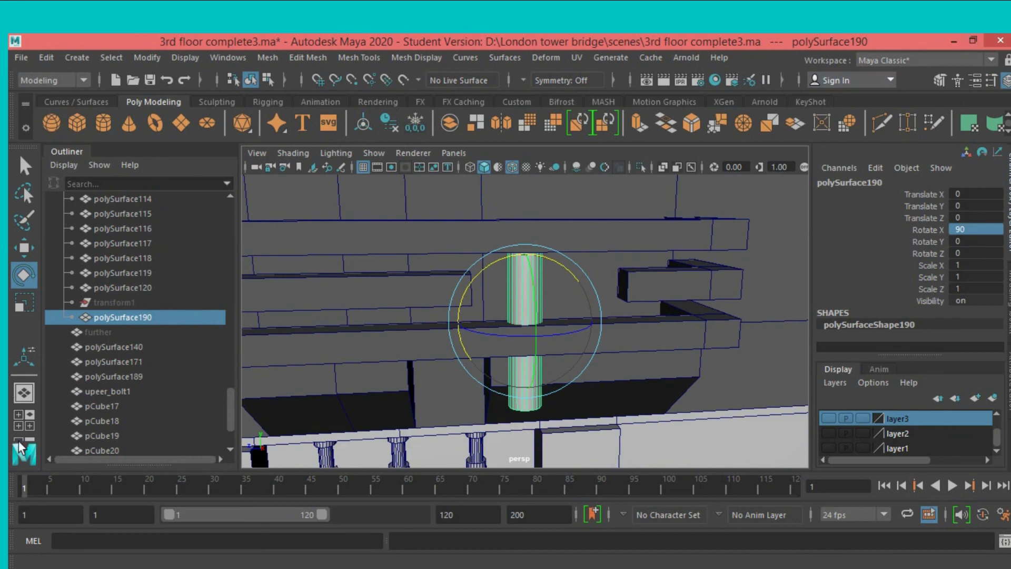
left_click(24, 248)
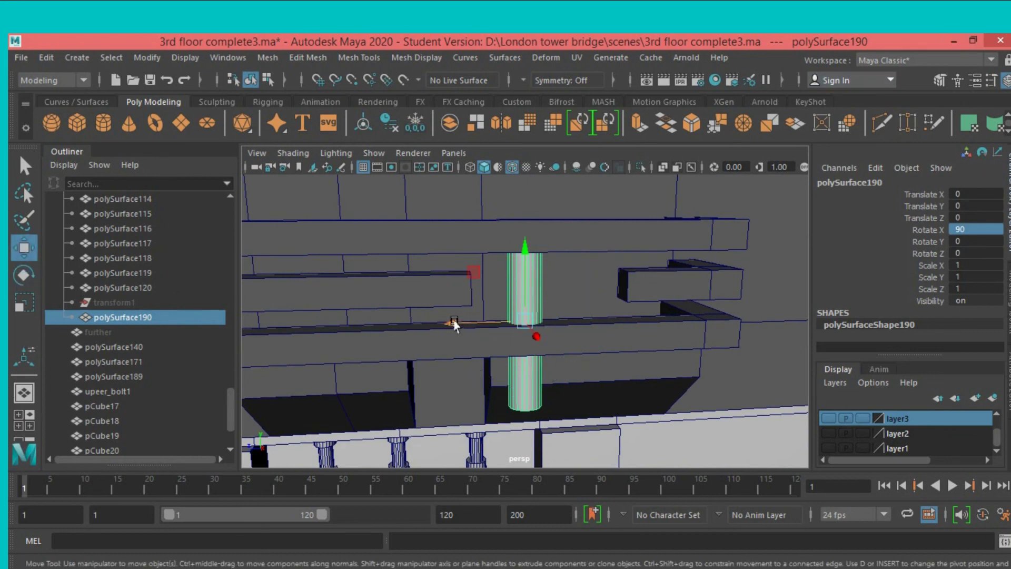
mouse_move(454, 324)
left_mouse_down()
mouse_move(479, 327)
mouse_move(463, 331)
mouse_move(463, 322)
left_mouse_up()
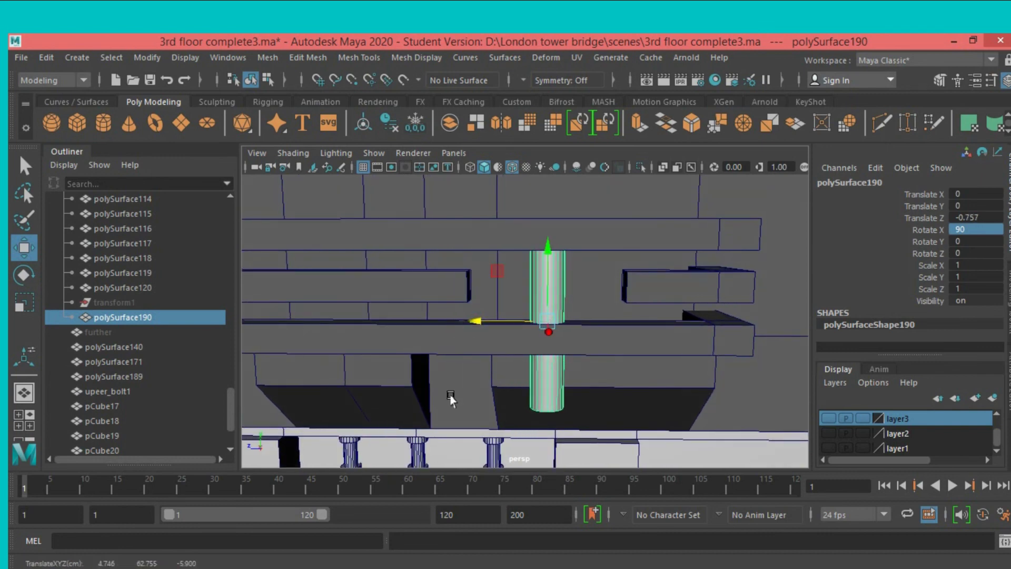
left_click(937, 79)
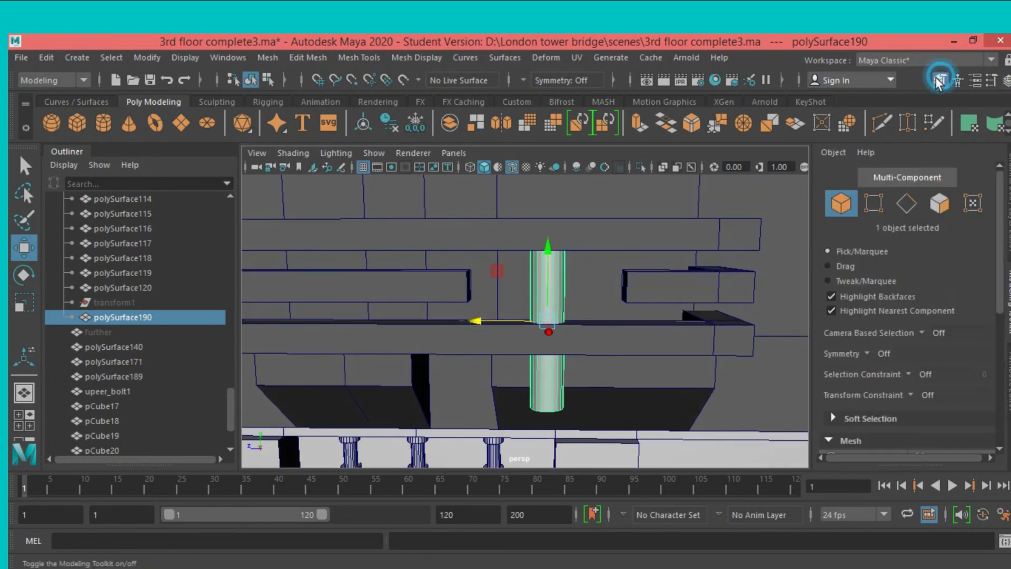
Raise polySurface190's 20-vertex bottom ring up to the middle ledge bar, leaving a short bolt stub.
left_click(890, 204)
left_click_drag(611, 447, 451, 401)
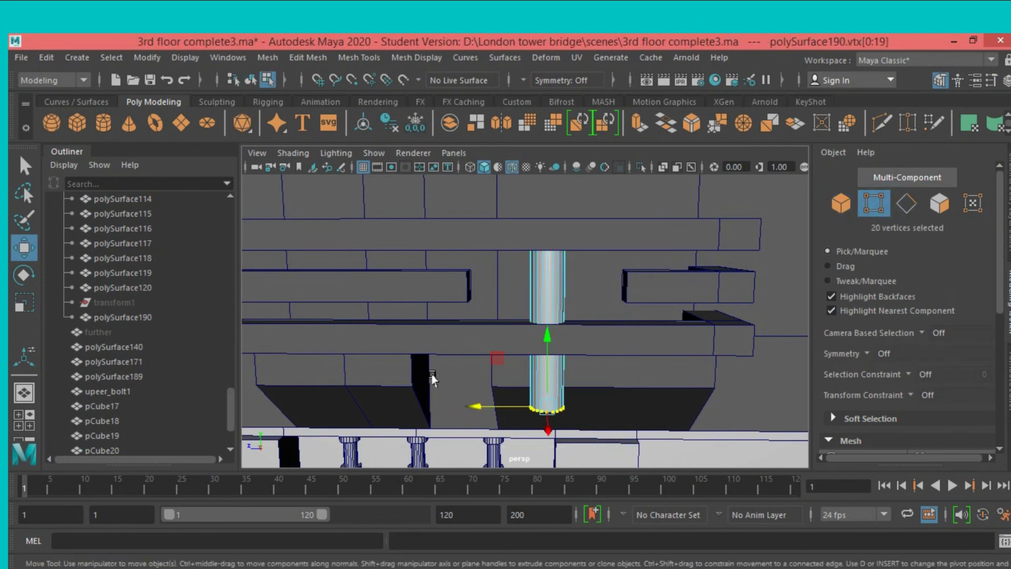
left_click_drag(533, 348, 551, 254)
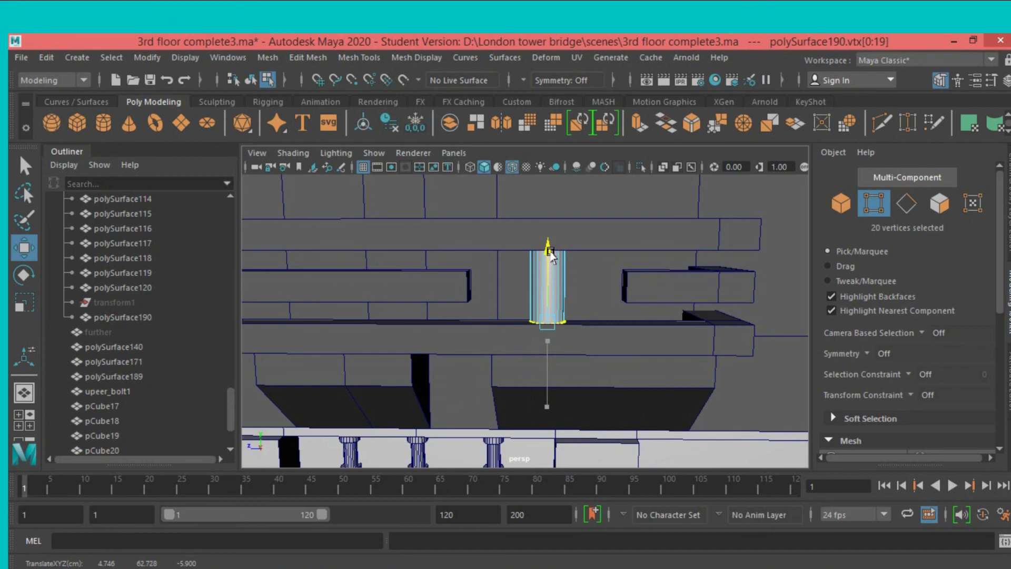
left_click_drag(587, 295, 590, 319, "alt")
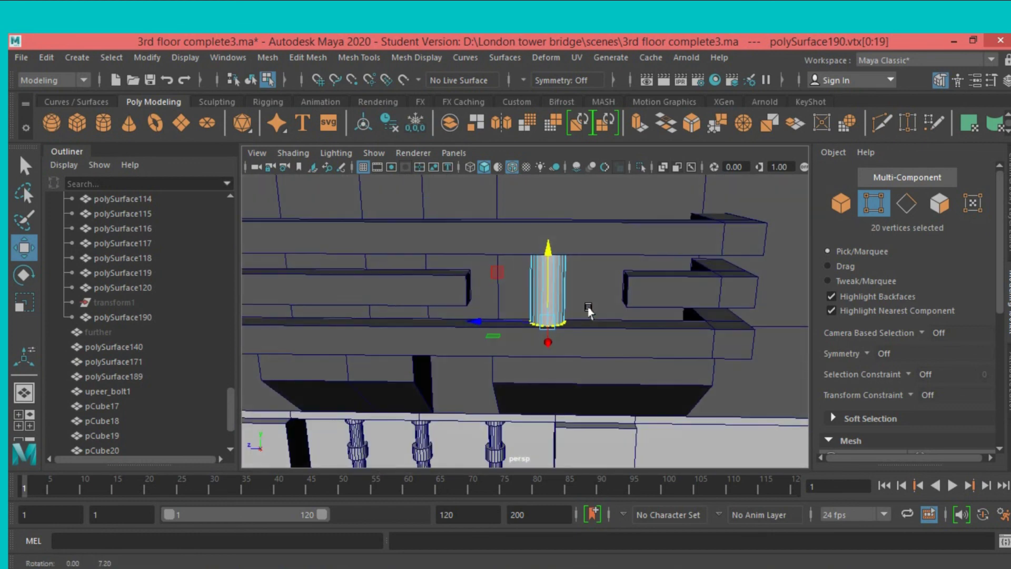
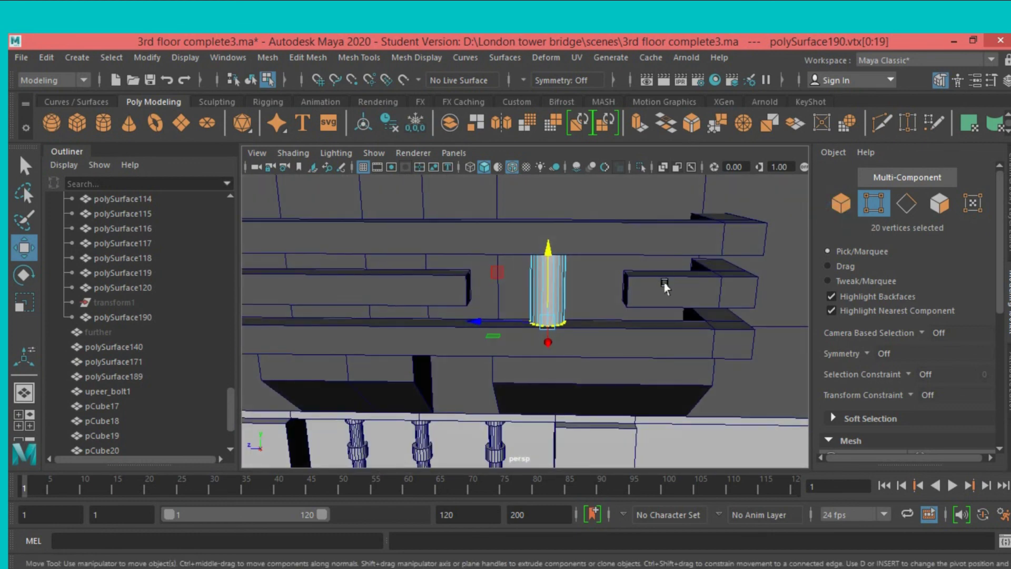
Select the bolt cylinder polySurface190 and save the scene.
left_click(850, 198)
left_click_drag(782, 235, 707, 283, "alt")
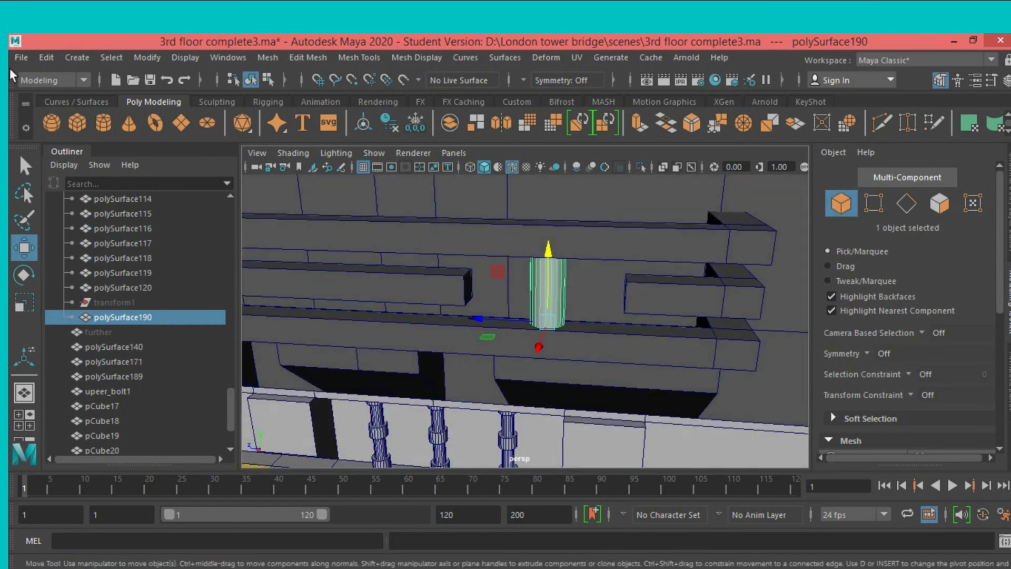
left_click(26, 53)
left_click(58, 119)
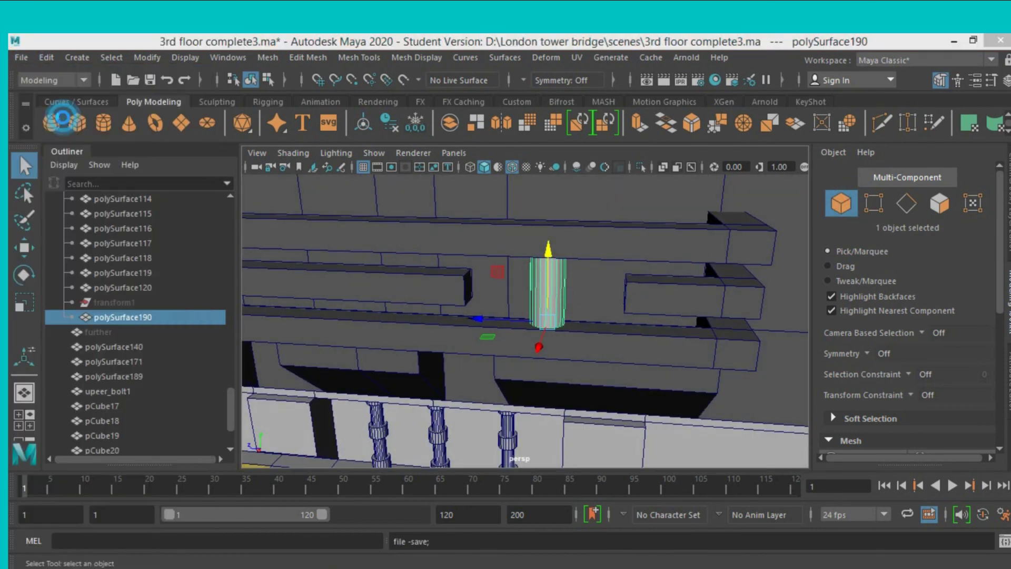
left_click(475, 322)
Duplicate the bolt cylinder and scale the copy flat on Y into a thin ring.
key("w")
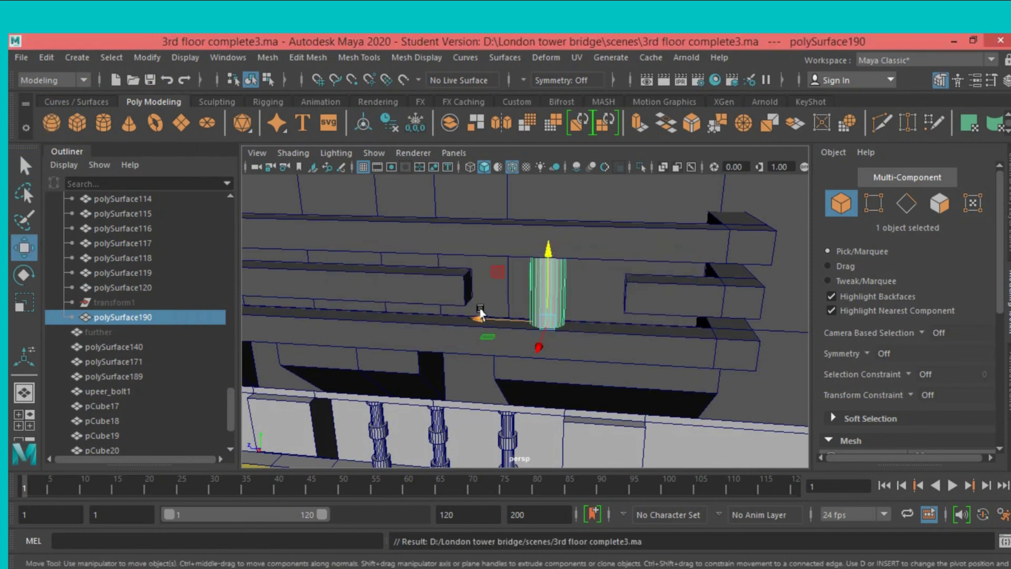
key("ctrl+d")
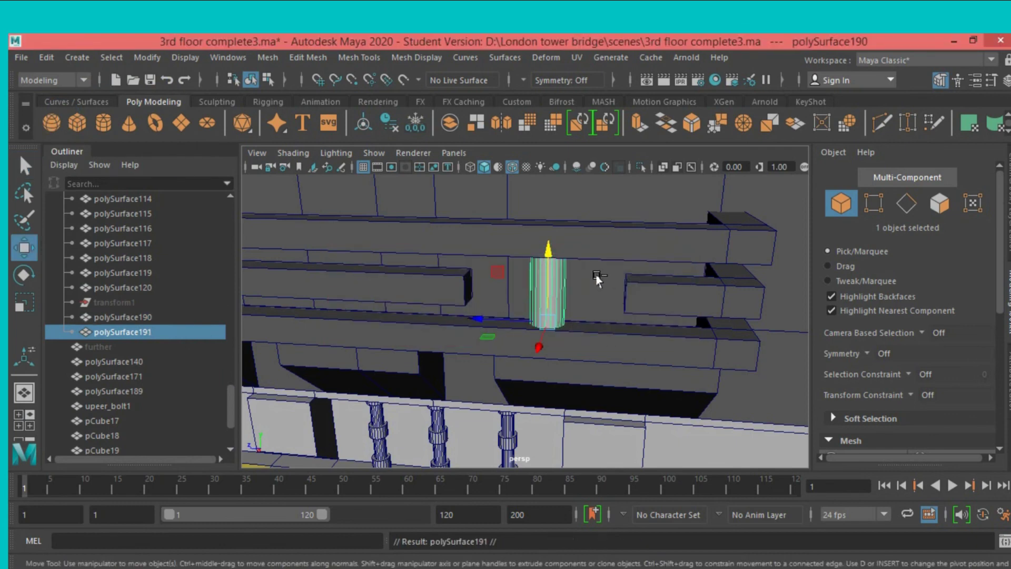
left_click(33, 305)
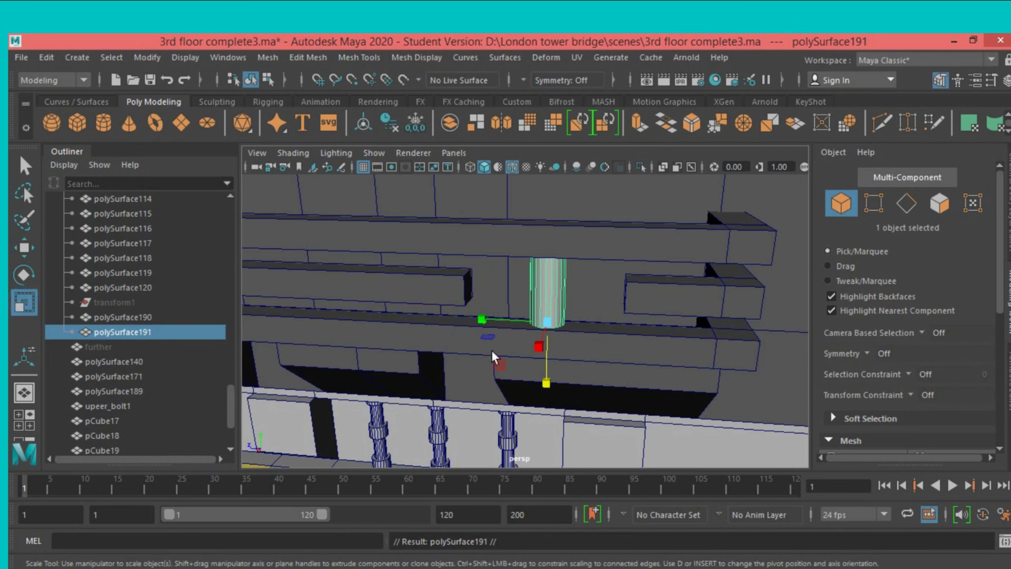
mouse_move(547, 383)
left_mouse_down()
mouse_move(548, 337)
mouse_move(601, 323)
left_mouse_up()
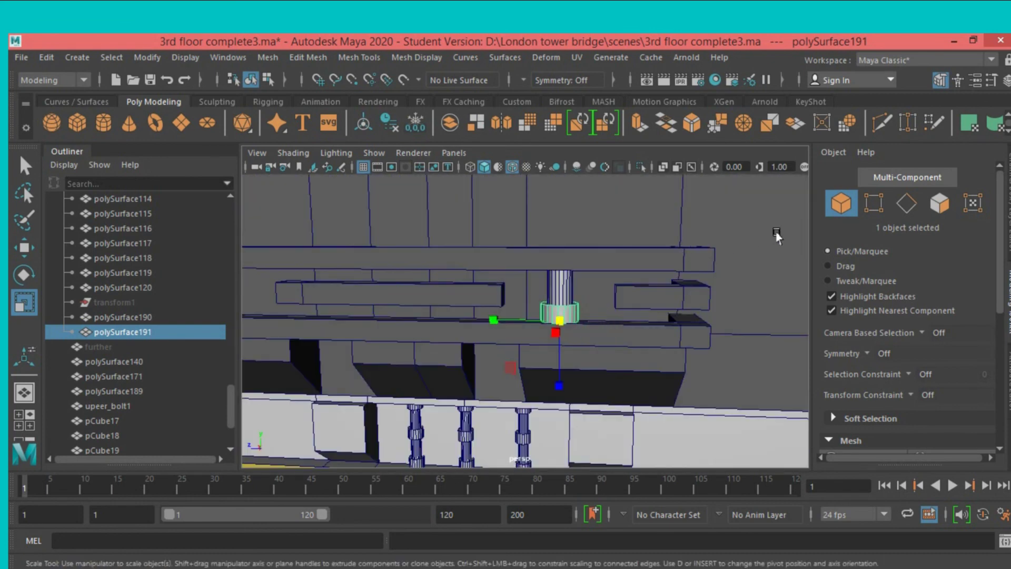
Duplicate the flattened ring and raise the copy to the cylinder's top.
key("ctrl+d")
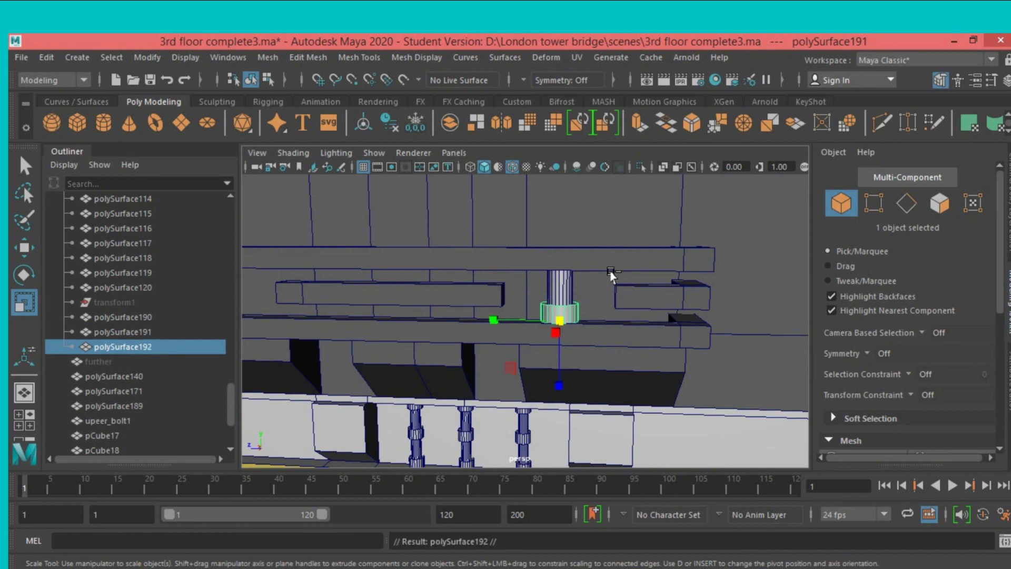
key("w")
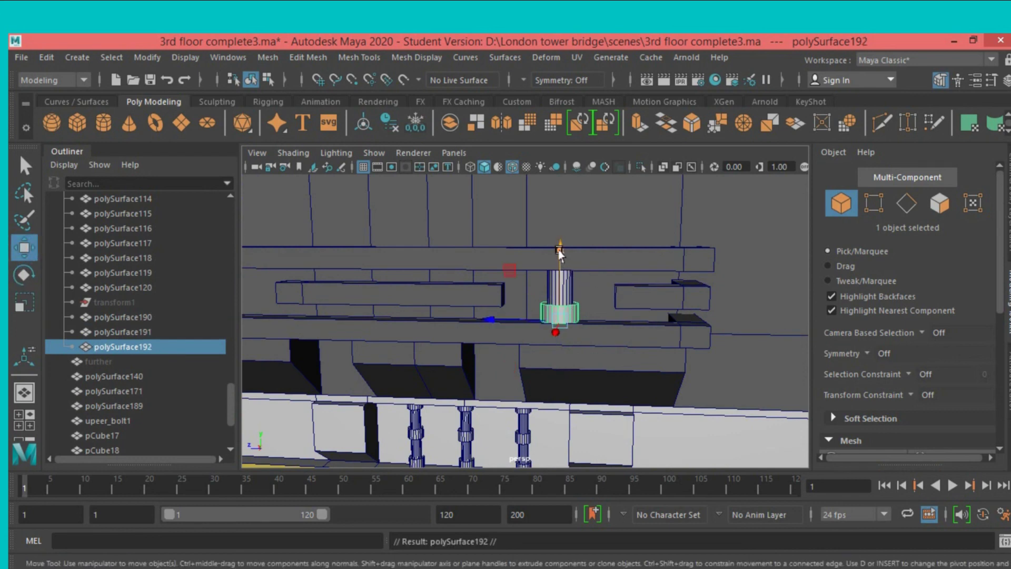
left_click_drag(548, 313, 552, 214)
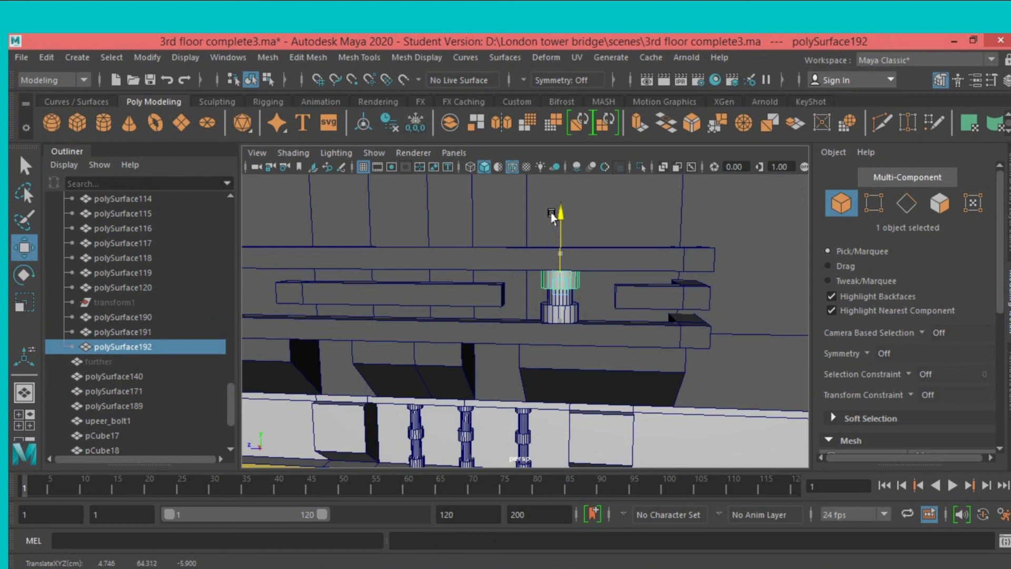
mouse_move(552, 216)
left_mouse_down("alt")
mouse_move(540, 318)
mouse_move(600, 320)
mouse_move(585, 324)
left_mouse_up("alt")
Select both rings and the bolt cylinder together.
left_click(24, 166)
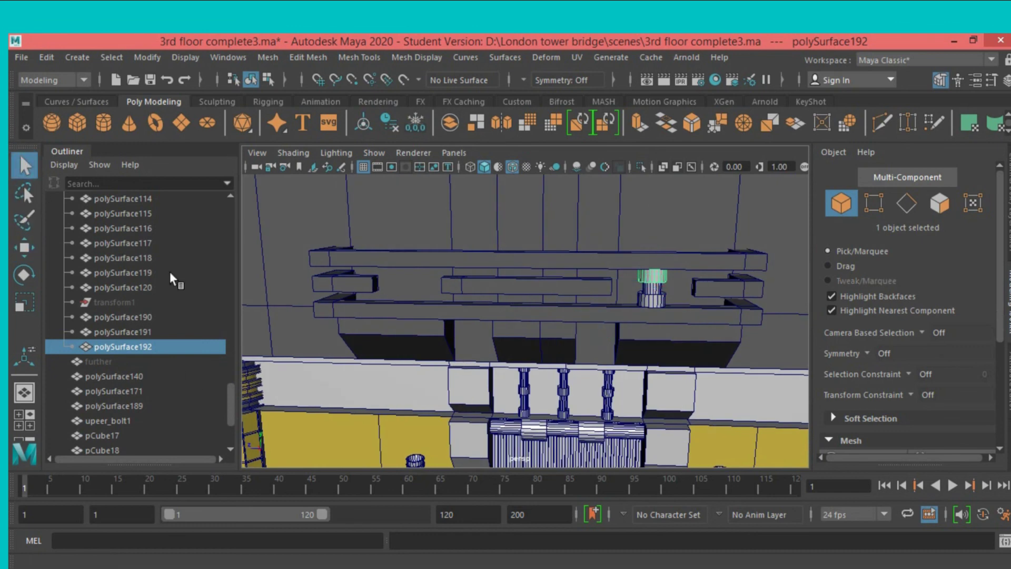
left_click(655, 301, "shift")
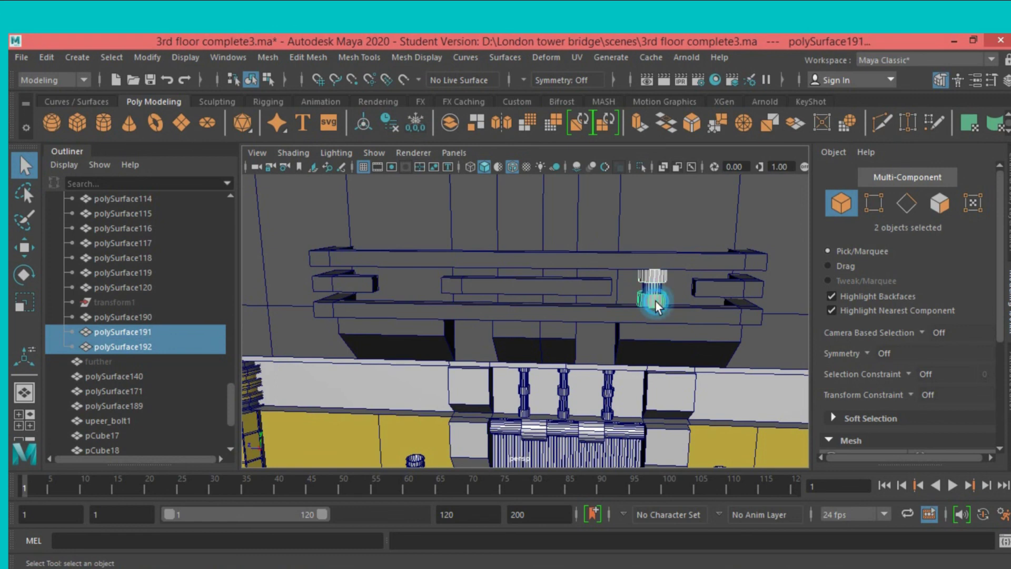
left_click(655, 290, "shift")
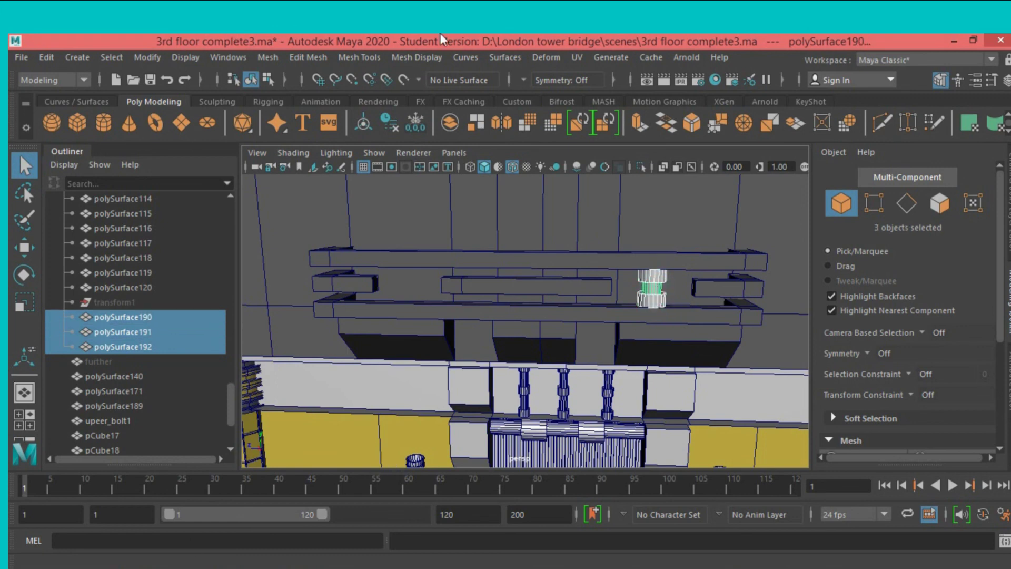
left_click(281, 56)
Combine the three bolt parts into one mesh and delete its construction history.
left_click(299, 88)
key("w")
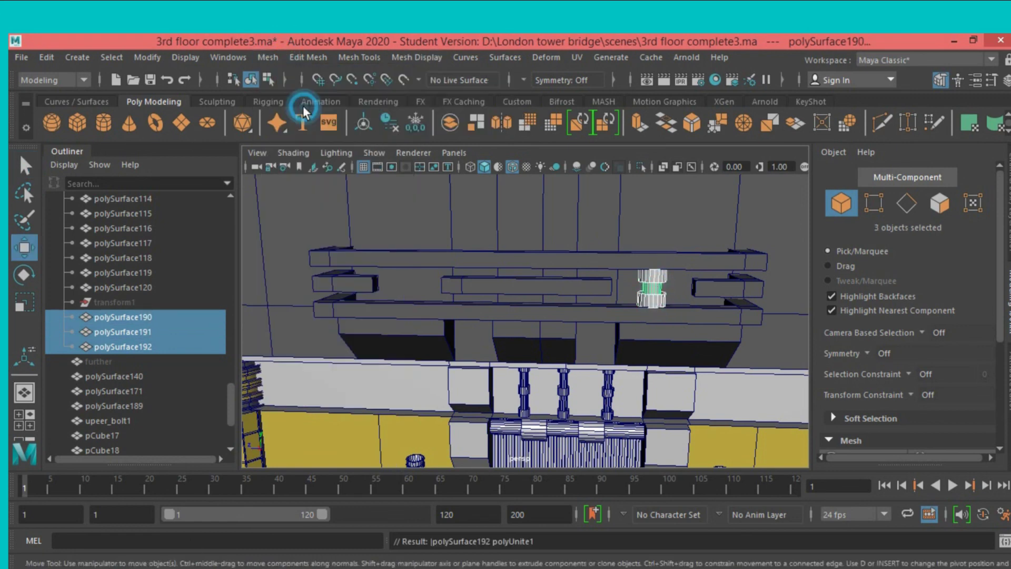
left_click(50, 57)
mouse_move(89, 232)
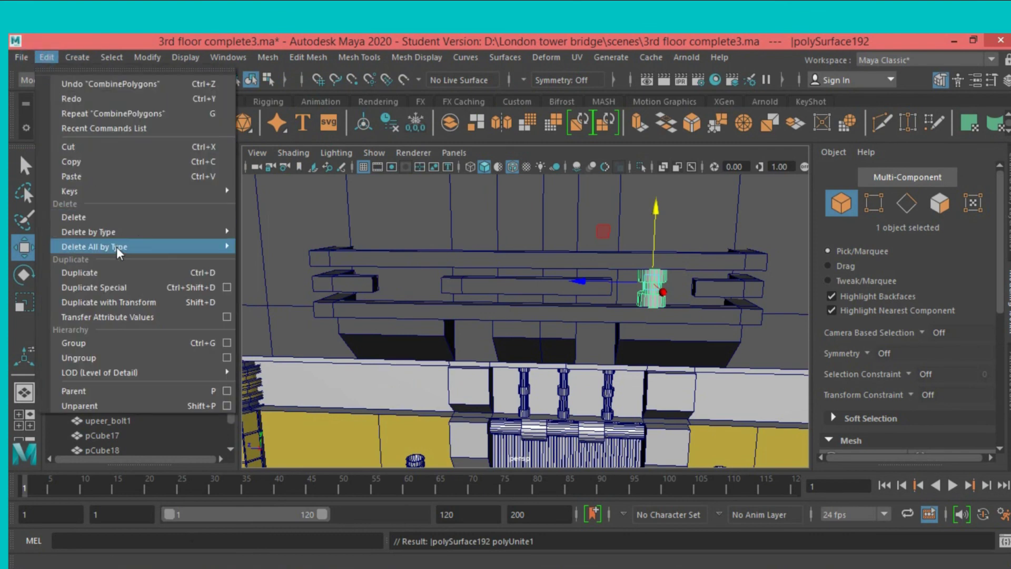
left_click(279, 231)
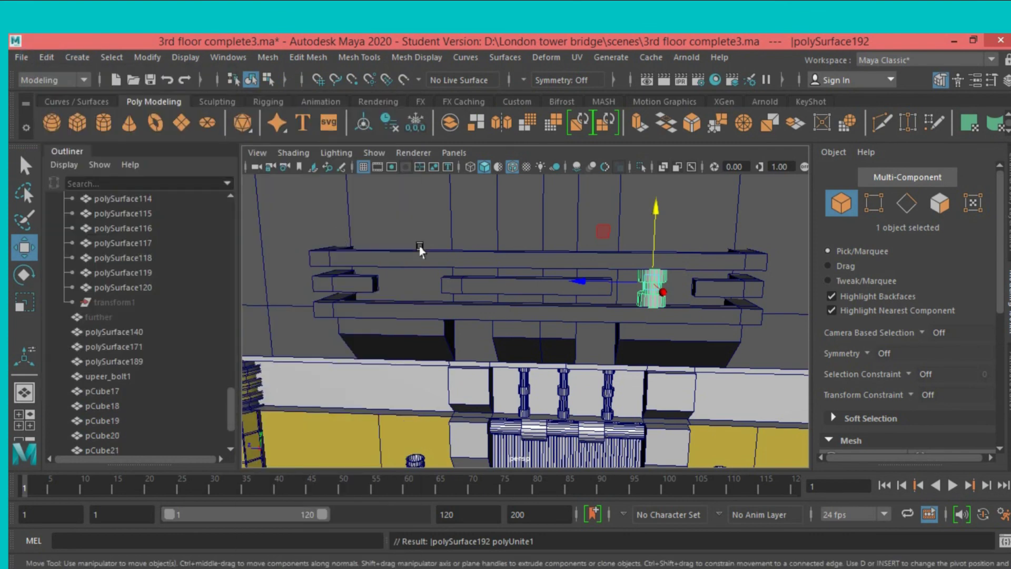
Duplicate the combined bolt and move the copy polySurface193 left along the ledge bar.
key("ctrl+d")
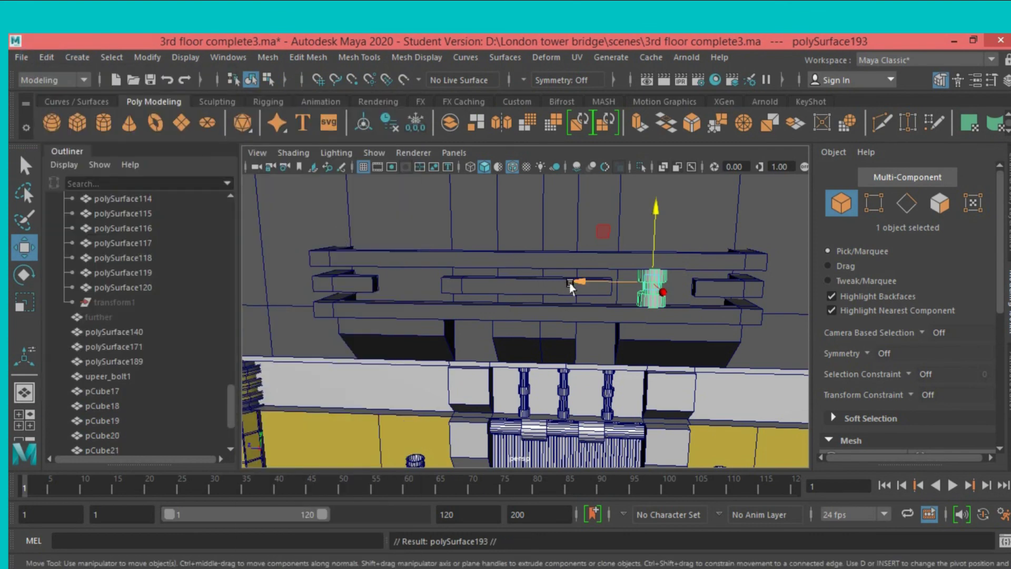
left_click_drag(570, 283, 338, 307)
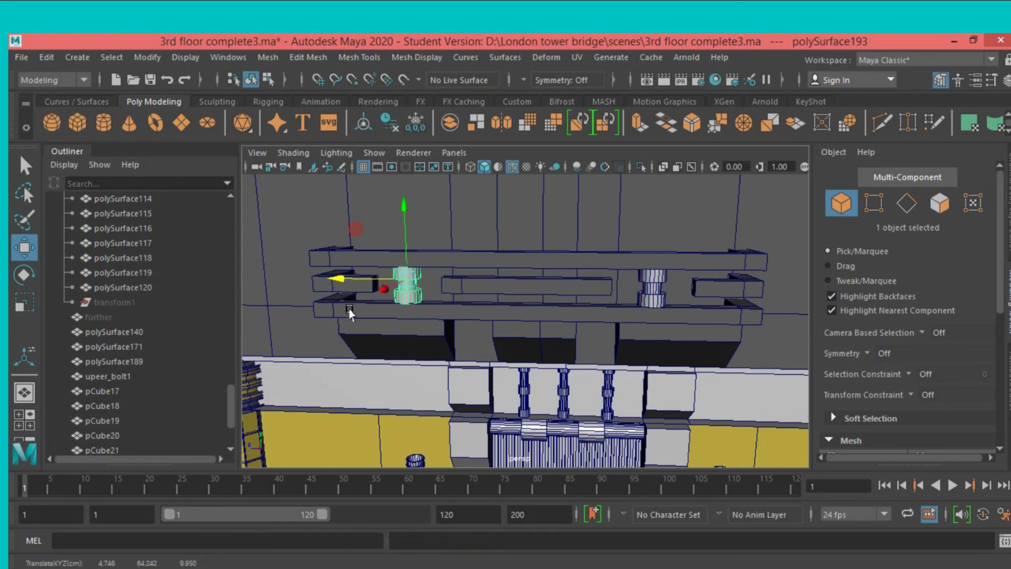
key("f")
scroll(372, 316, "down", 3)
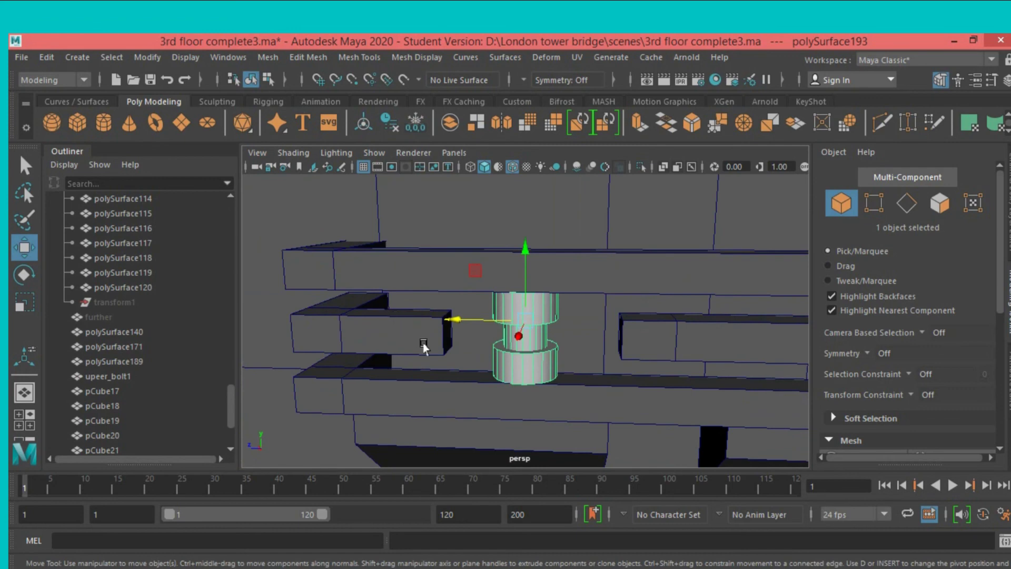
scroll(424, 348, "down", 2)
mouse_move(424, 349)
left_mouse_down("alt")
mouse_move(452, 323)
mouse_move(464, 338)
mouse_move(514, 300)
mouse_move(483, 282)
left_mouse_up("alt")
scroll(467, 331, "down", 3)
scroll(467, 332, "down", 2)
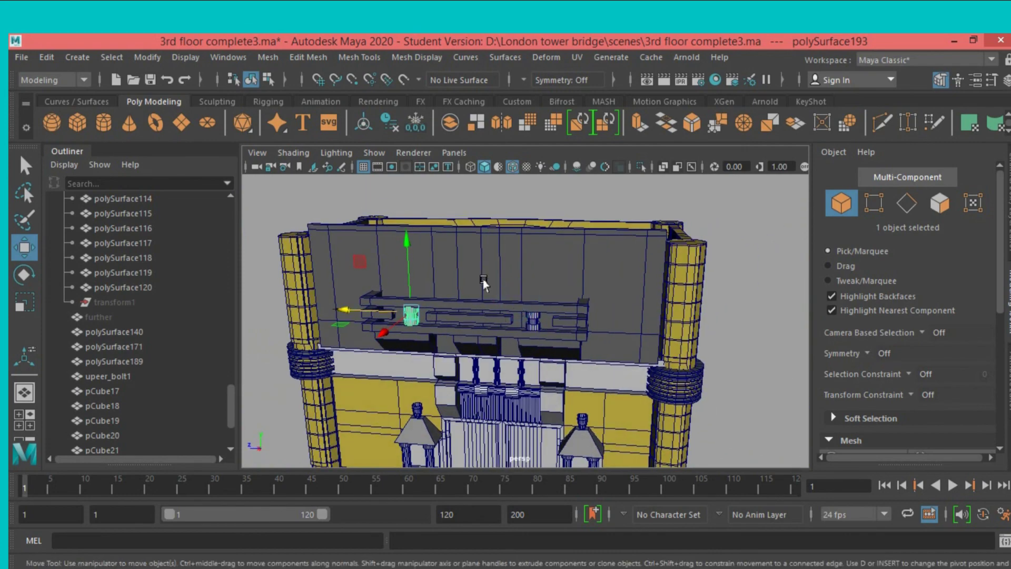
Lower pCube17's top row of vertices slightly, just beneath the upper ledge.
left_click(483, 282)
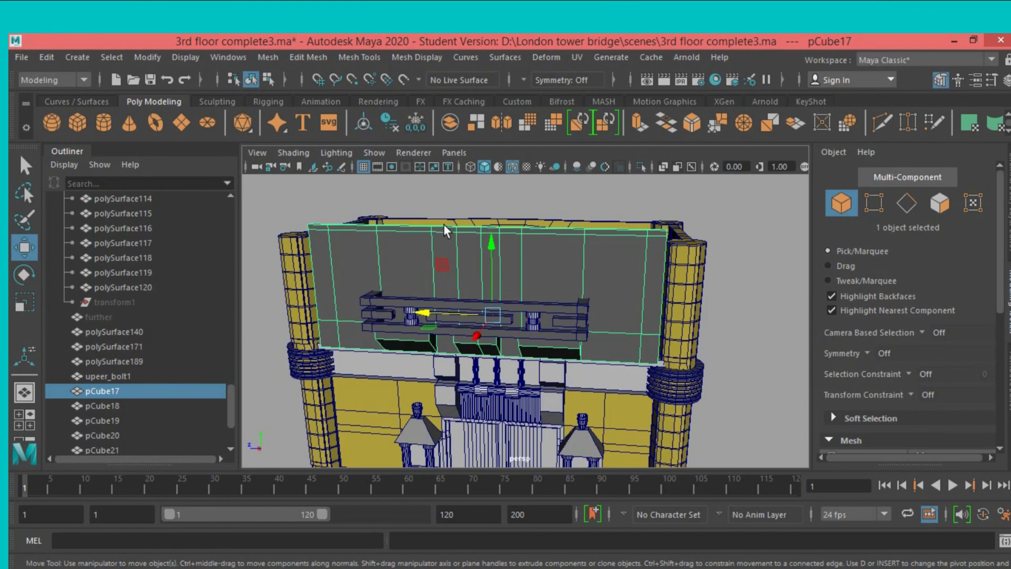
mouse_move(473, 219)
left_mouse_down("alt")
mouse_move(452, 195)
mouse_move(485, 219)
left_mouse_up("alt")
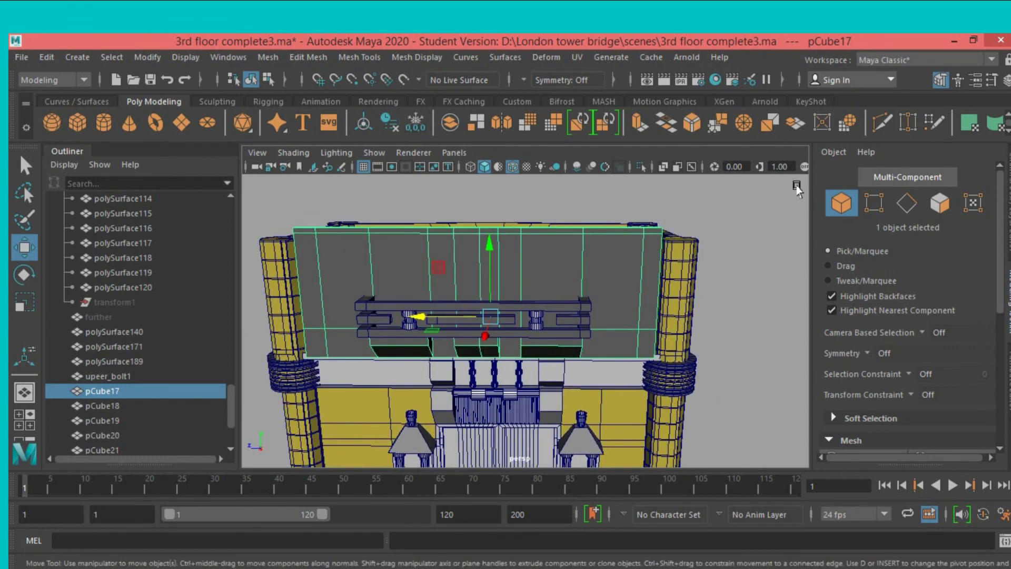
left_click(874, 203)
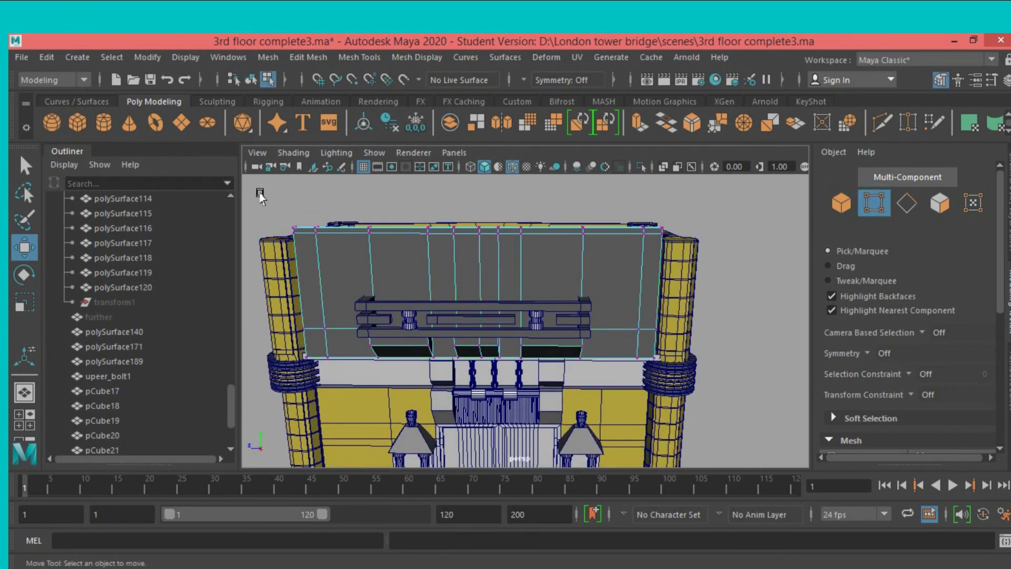
left_click_drag(262, 194, 679, 249)
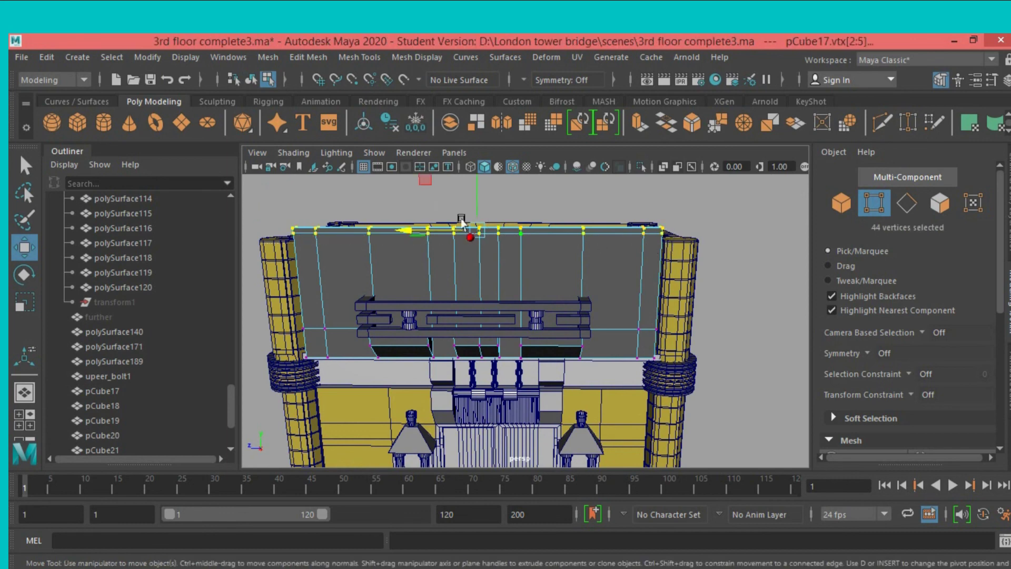
left_click_drag(472, 193, 475, 204)
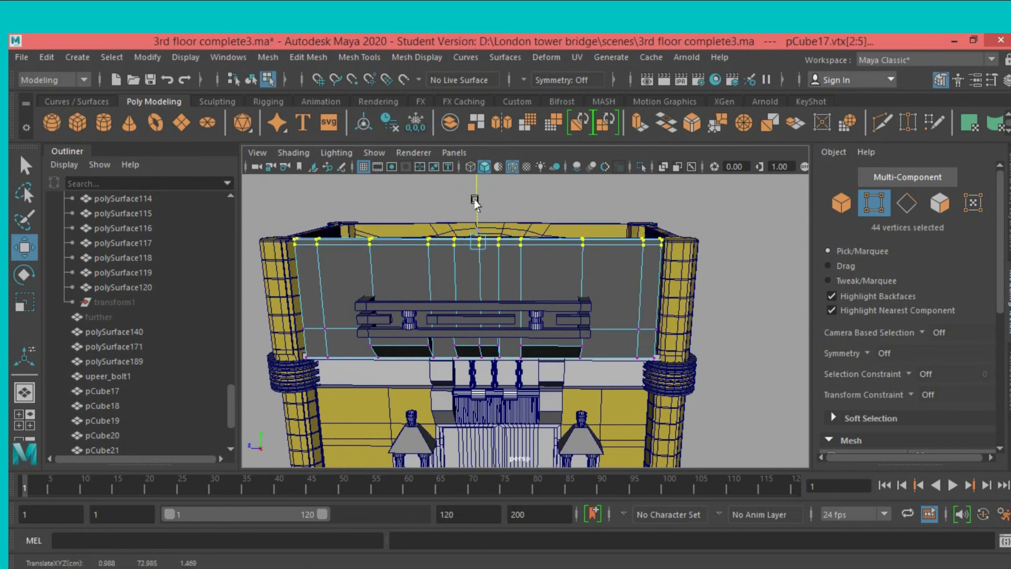
mouse_move(533, 214)
left_mouse_down("alt")
mouse_move(458, 195)
mouse_move(448, 208)
mouse_move(728, 184)
left_mouse_up("alt")
left_click(841, 203)
Insert a horizontal edge loop across the pCube17 wall panel.
key("f")
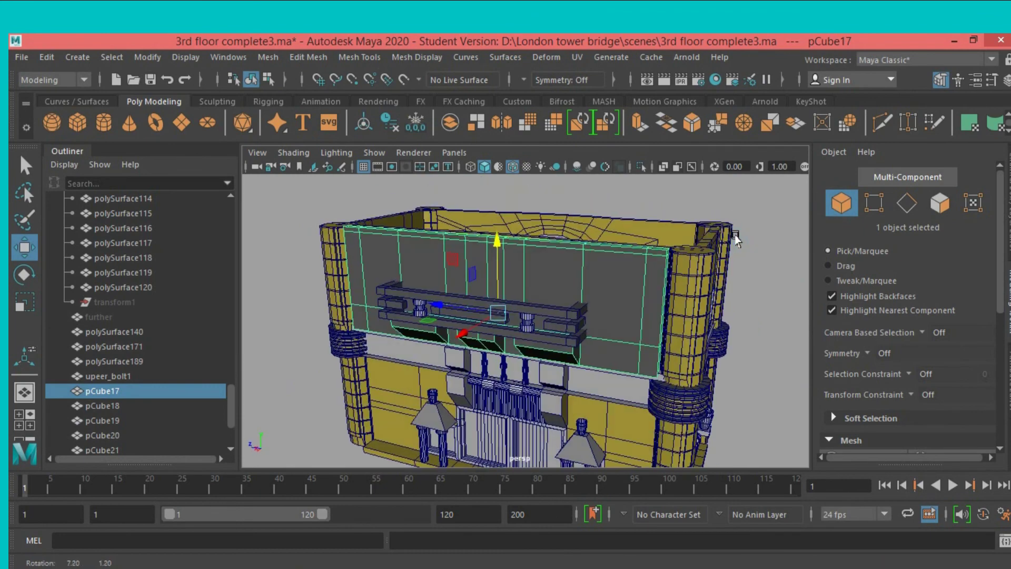
left_click(341, 53)
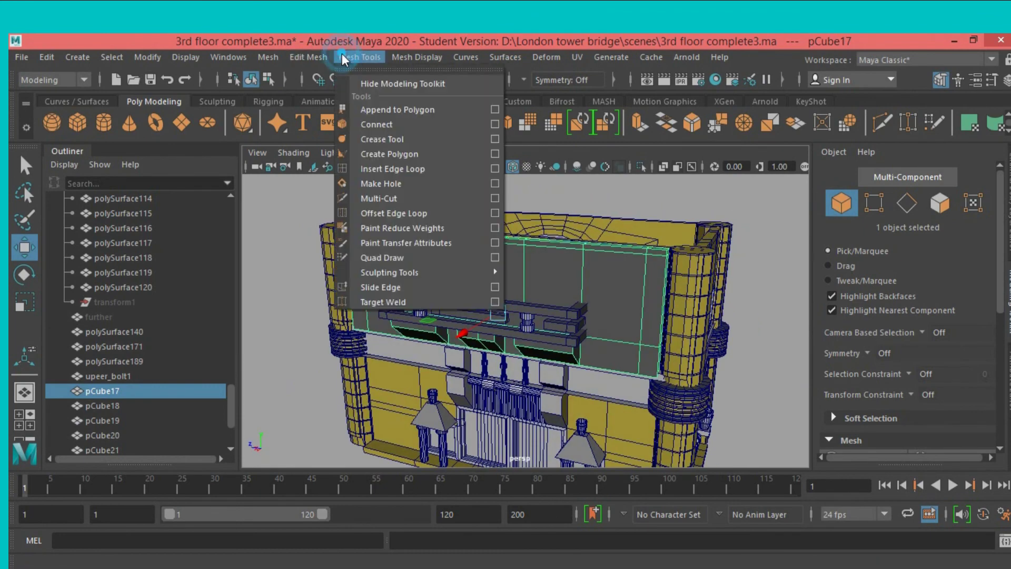
left_click(402, 169)
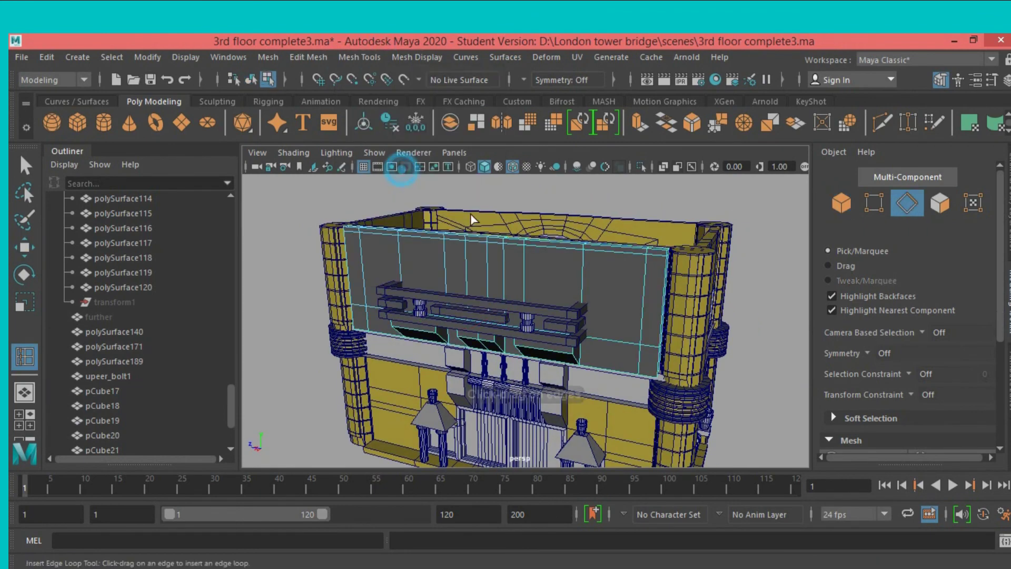
left_click_drag(581, 297, 581, 305)
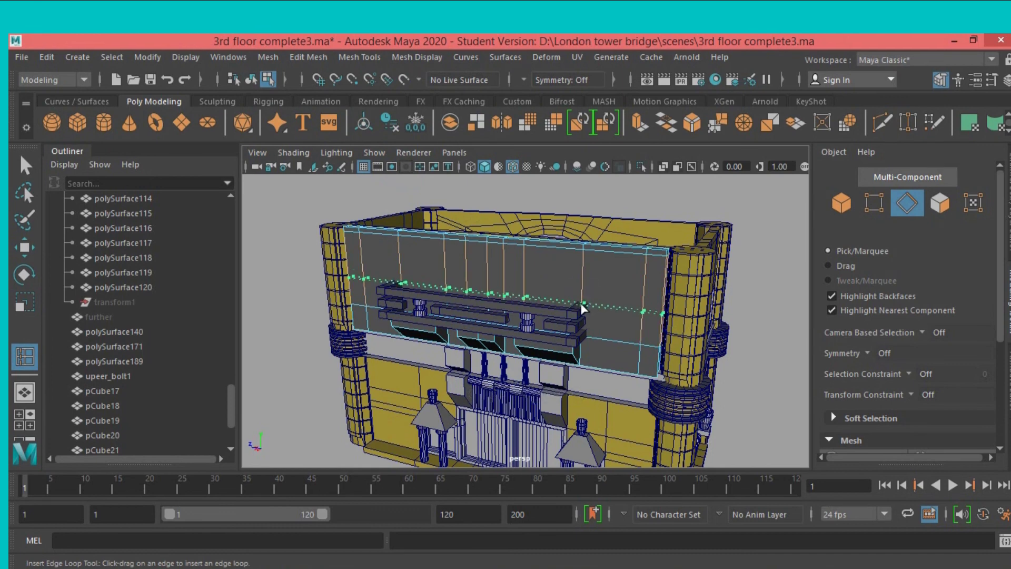
left_click_drag(581, 303, 595, 314, "alt")
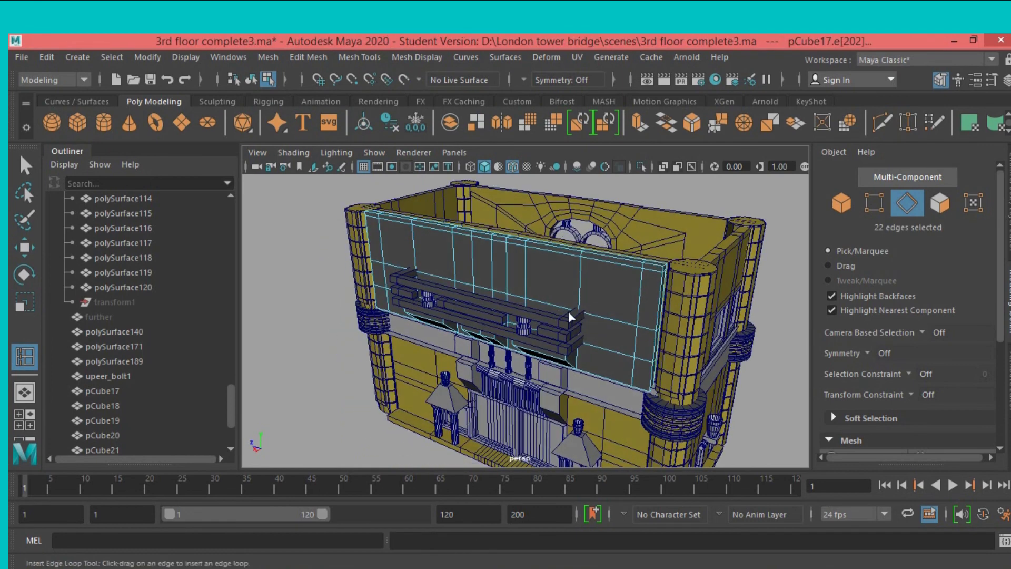
left_click(25, 165)
Pick the upper wall faces above the ledge bars in Face mode.
left_click(940, 203)
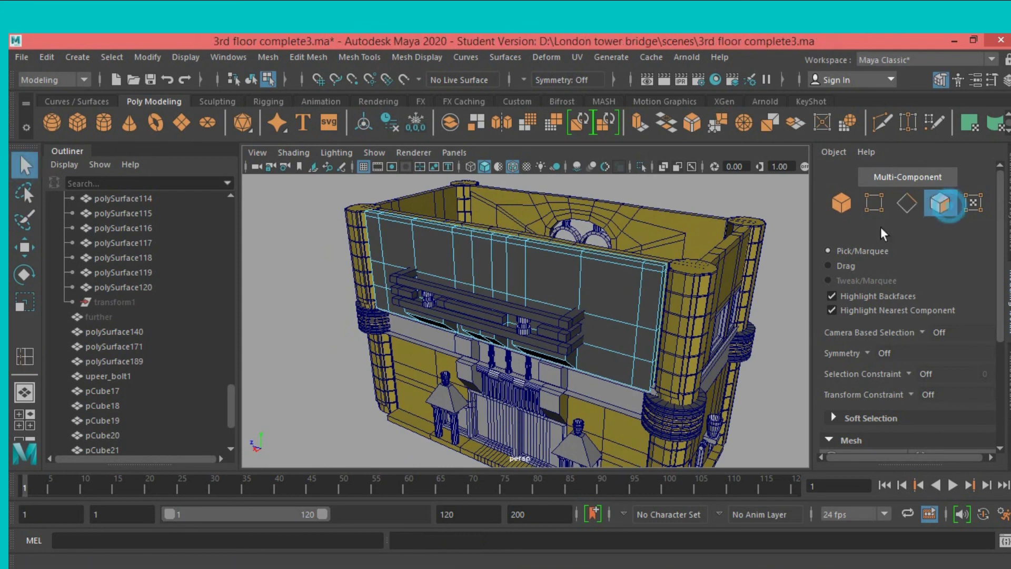
left_click_drag(803, 253, 795, 264, "alt")
left_click(613, 272)
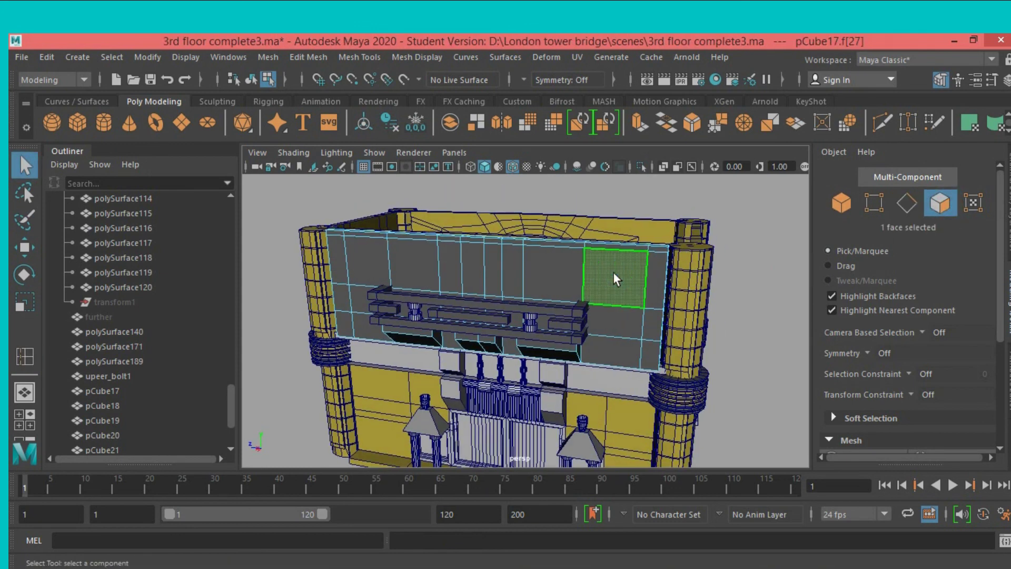
left_click(548, 270, "shift")
left_click(421, 269, "shift")
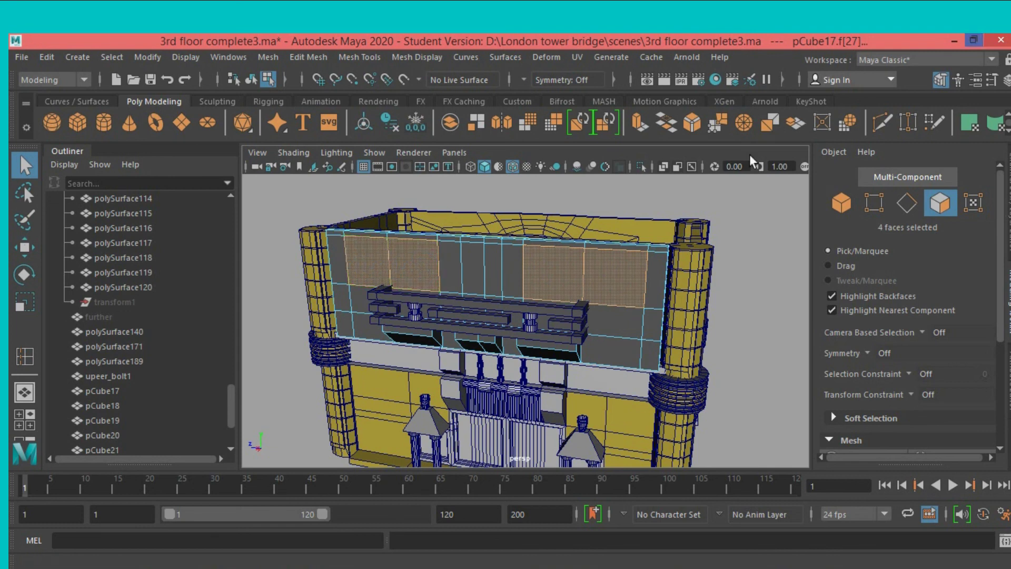
Extrude the four faces with Keep Faces Together off and offset 0.5.
left_click(636, 125)
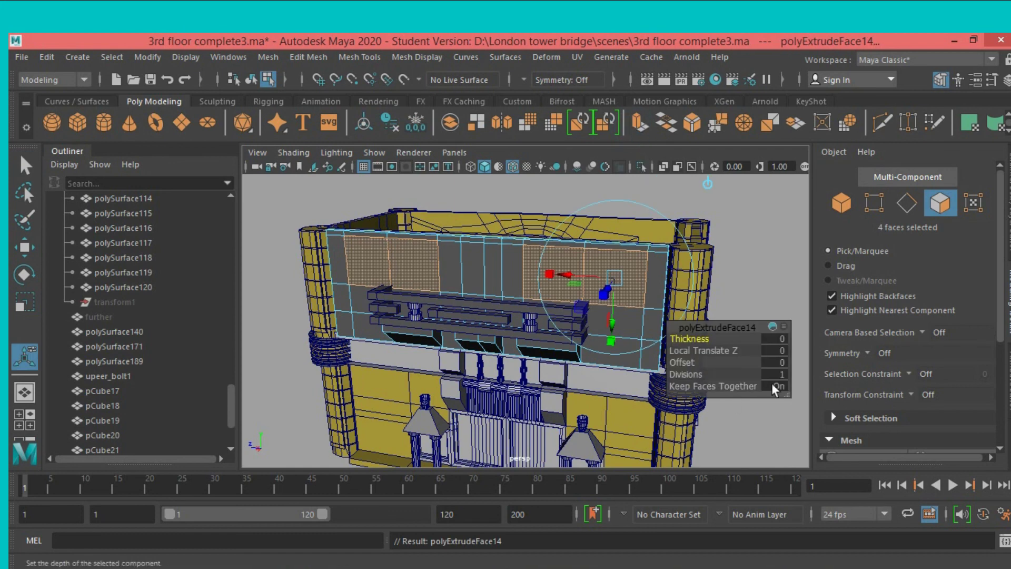
left_click(721, 393)
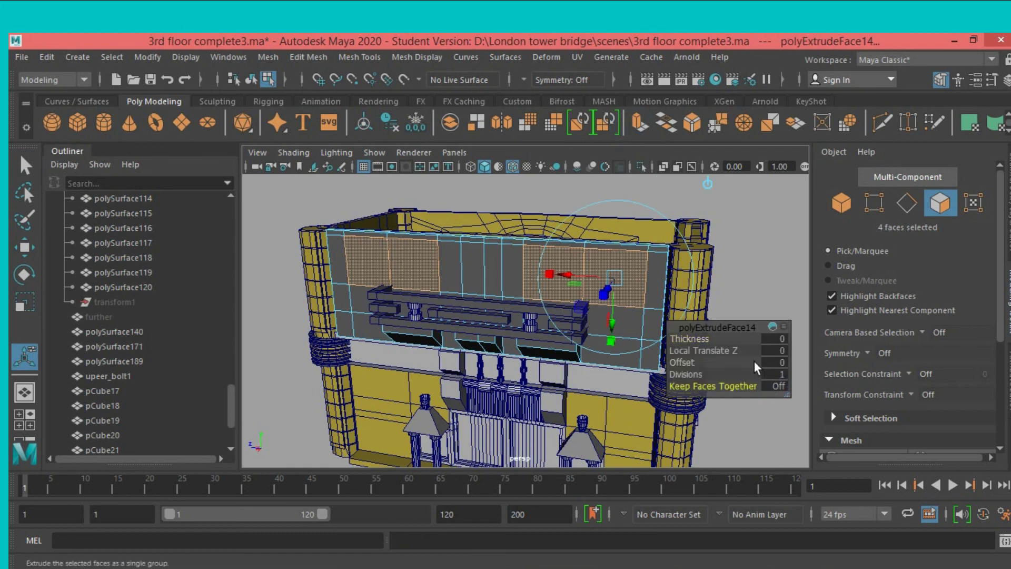
left_click(771, 362)
type(".3")
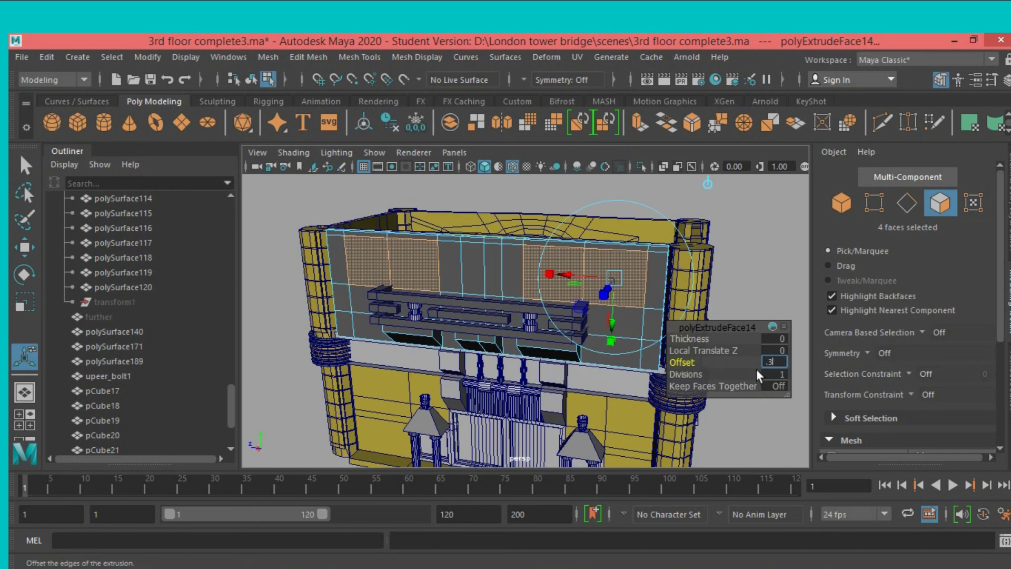
key("Return")
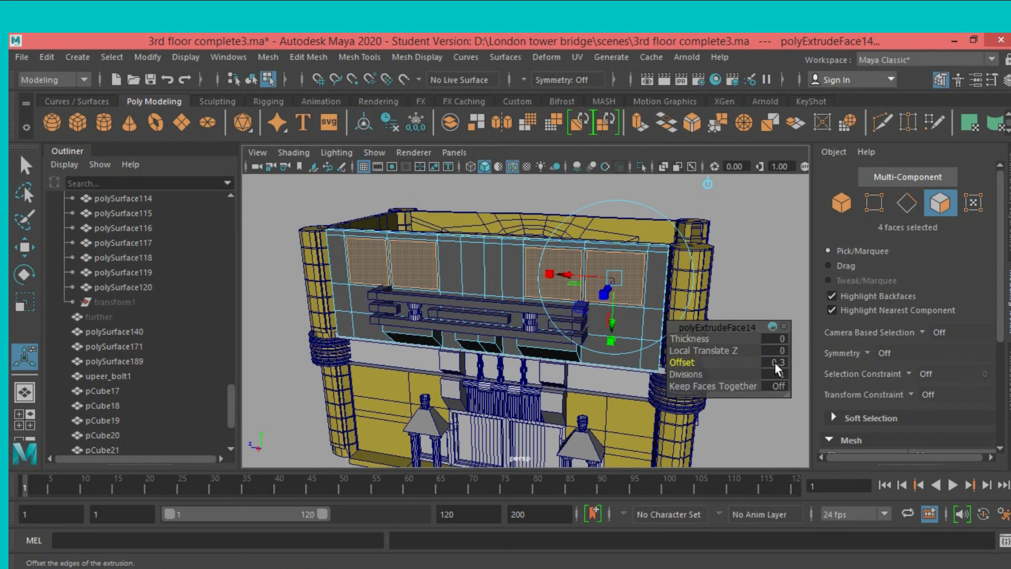
left_click(775, 362)
type(".5")
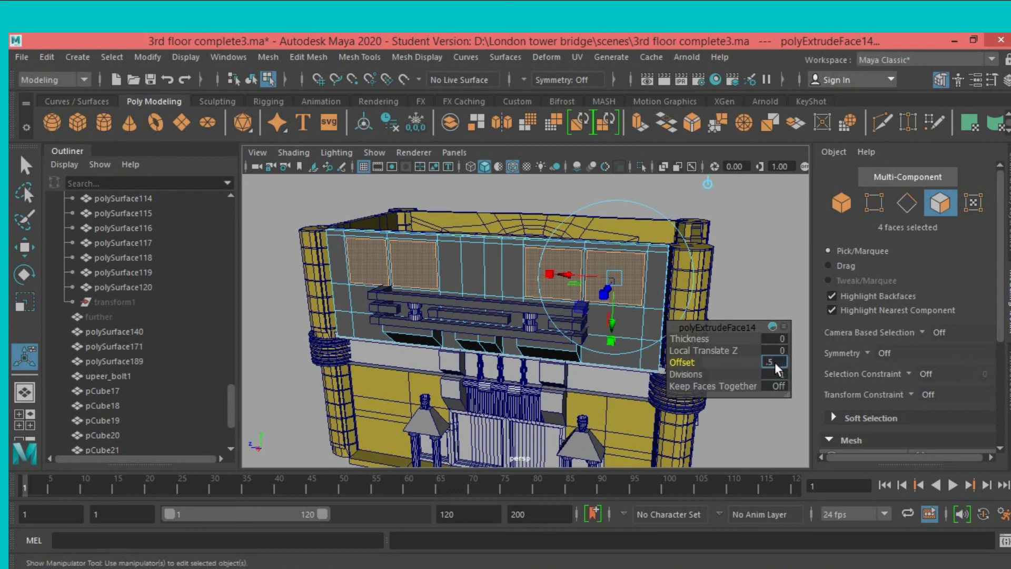
key("Return")
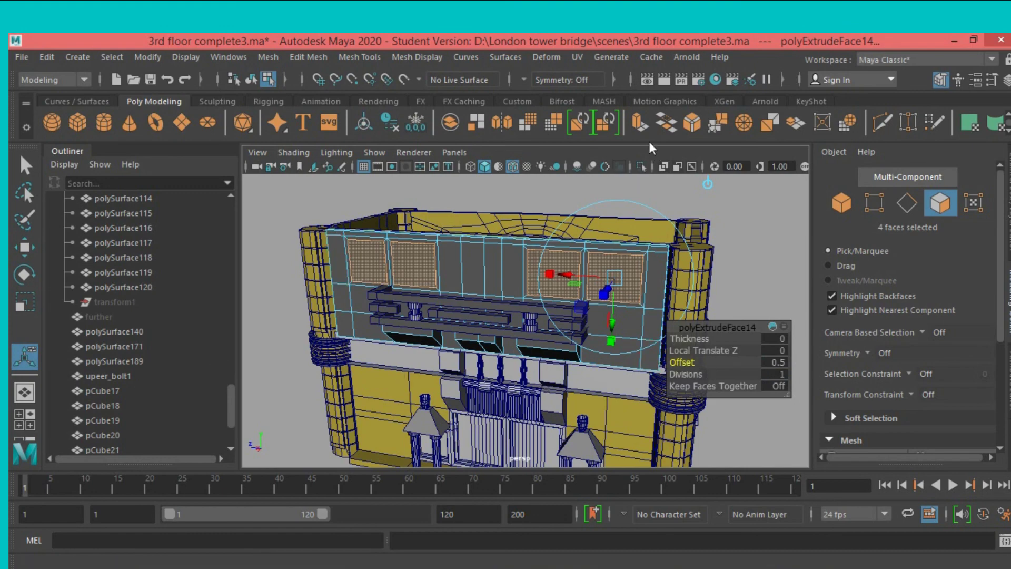
Extrude again, pushing the inset faces back to Local Translate Z -0.894.
left_click(641, 124)
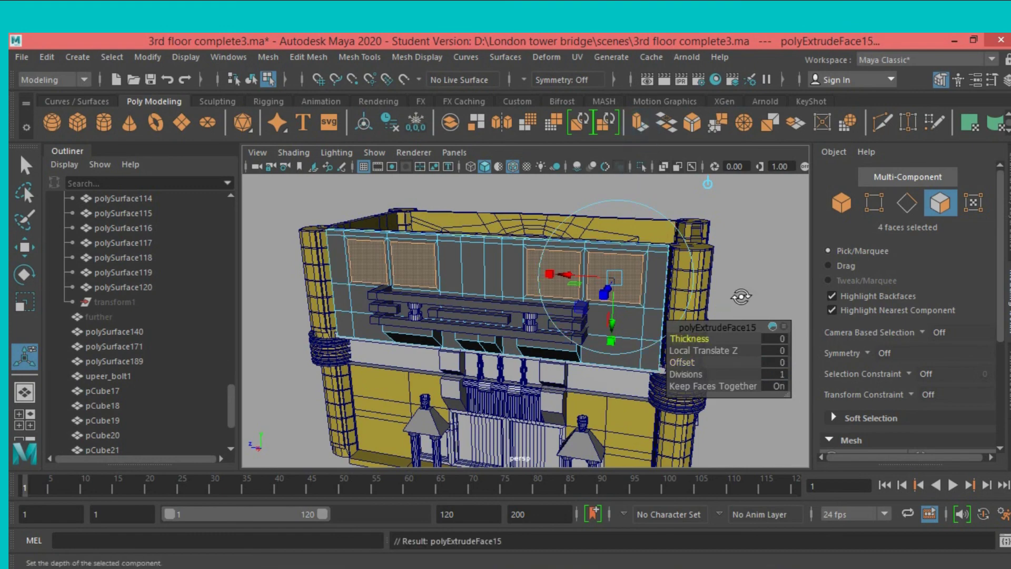
left_click_drag(741, 297, 675, 313, "alt")
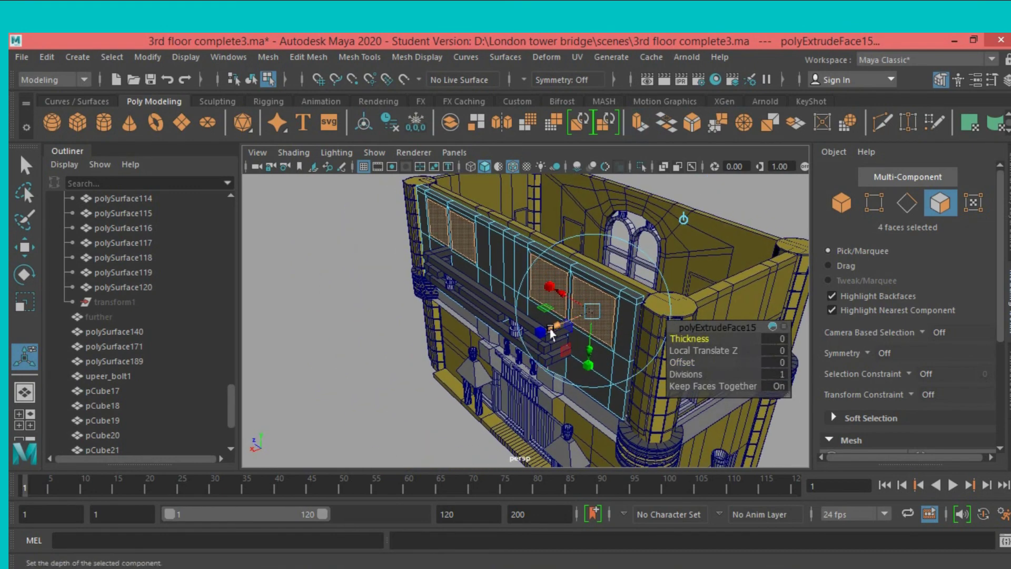
left_click_drag(552, 333, 558, 329)
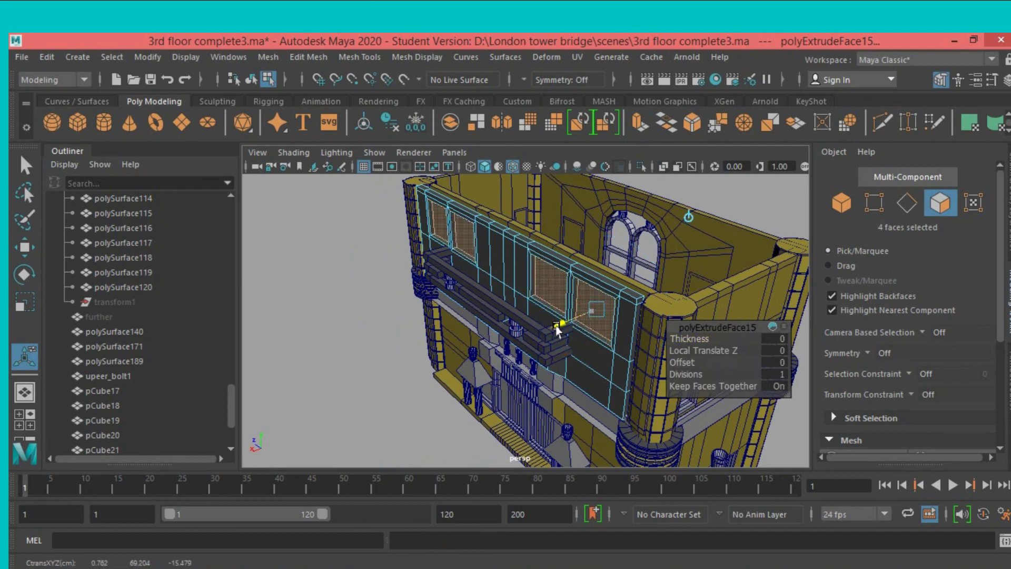
mouse_move(559, 330)
left_mouse_down()
mouse_move(574, 320)
mouse_move(467, 343)
mouse_move(522, 337)
mouse_move(514, 329)
left_mouse_up()
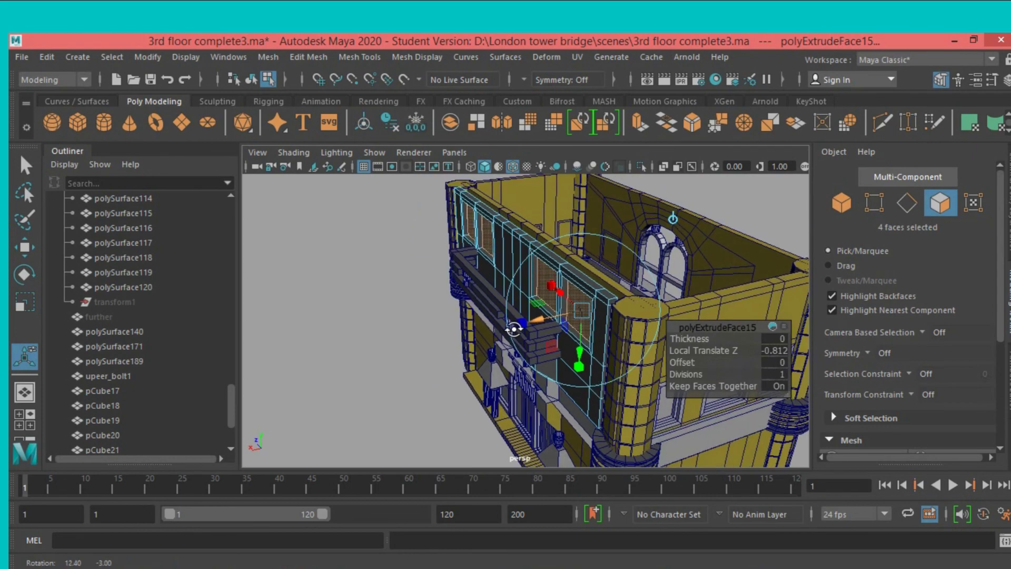
left_click(538, 322)
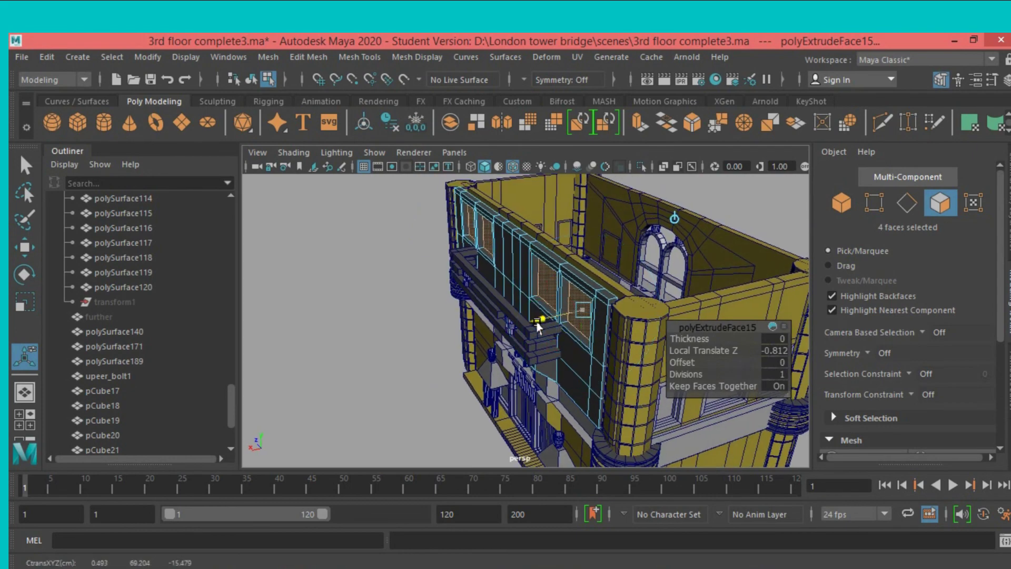
left_click_drag(537, 327, 533, 330)
scroll(500, 332, "up", 5)
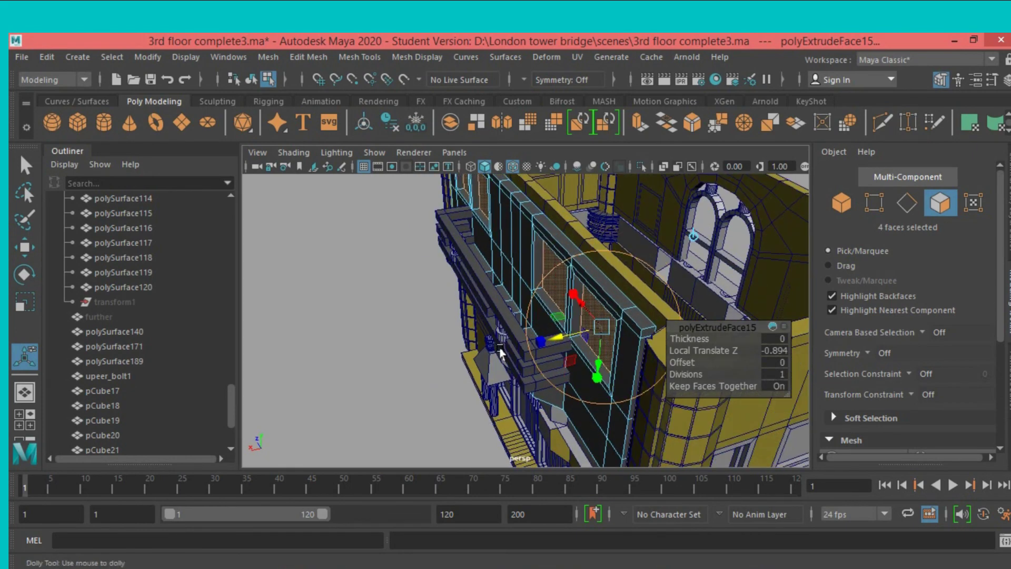
middle_click_drag(462, 337, 400, 337, "alt")
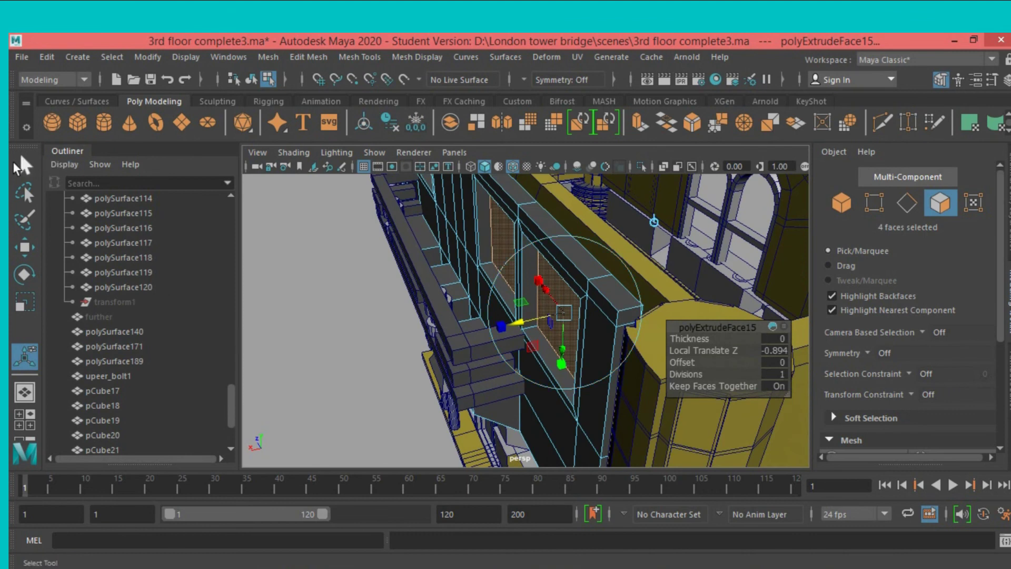
left_click(24, 164)
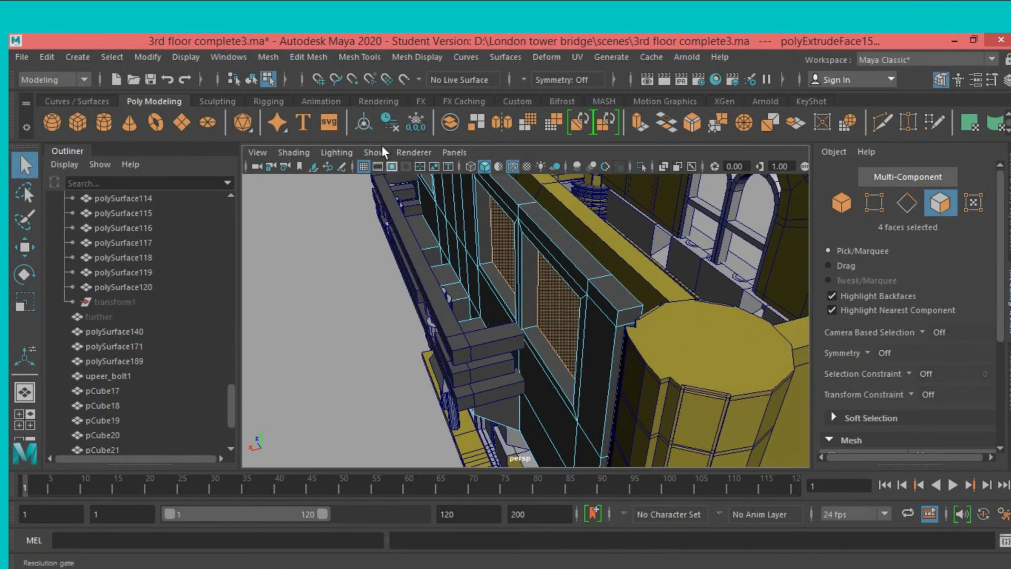
Set the Insert Edge Loop options to Multiple edge loops with a count of 1.
left_click(359, 58)
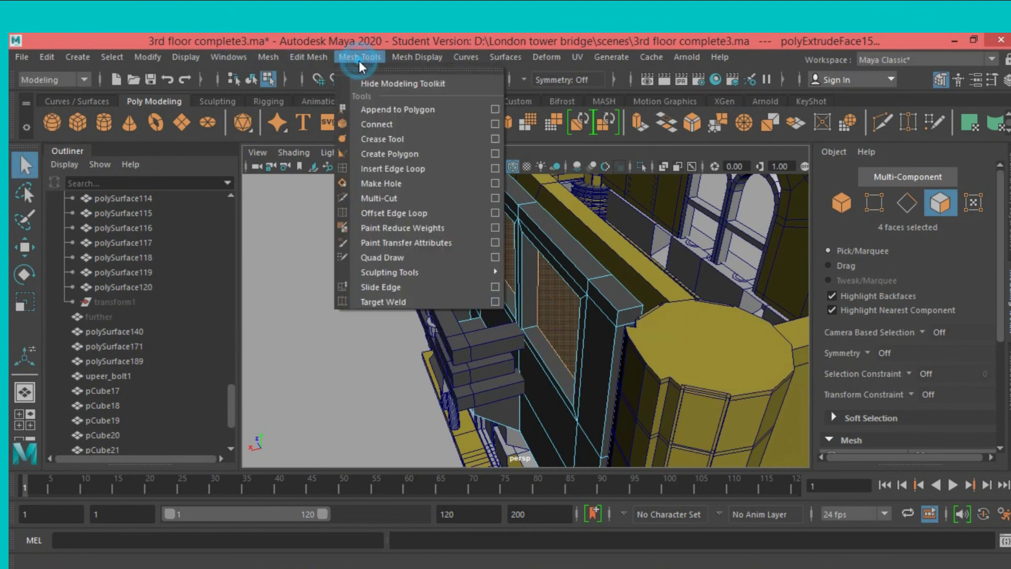
left_click(495, 168)
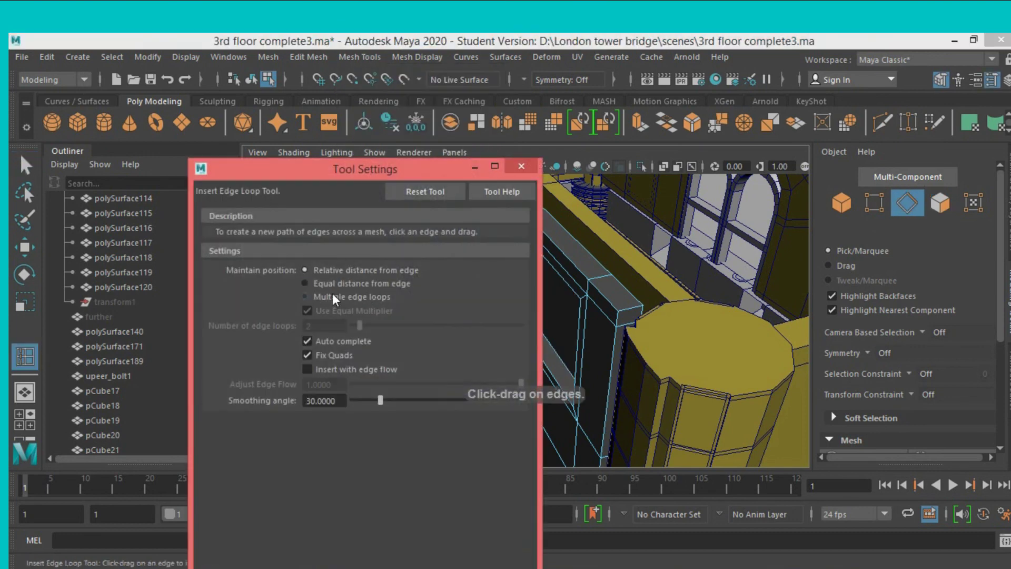
left_click(333, 295)
double_click(321, 326)
type("1")
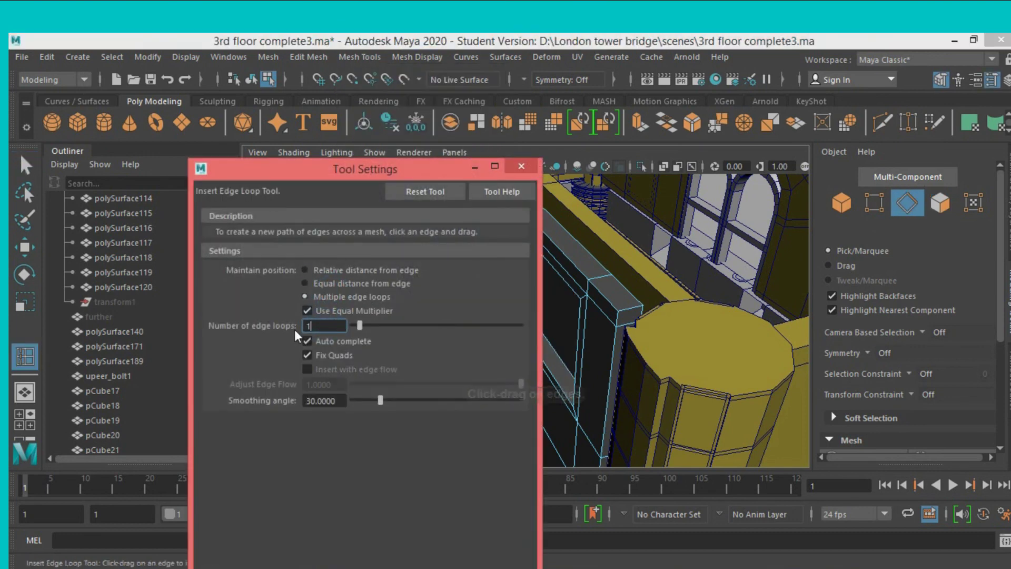
key("Return")
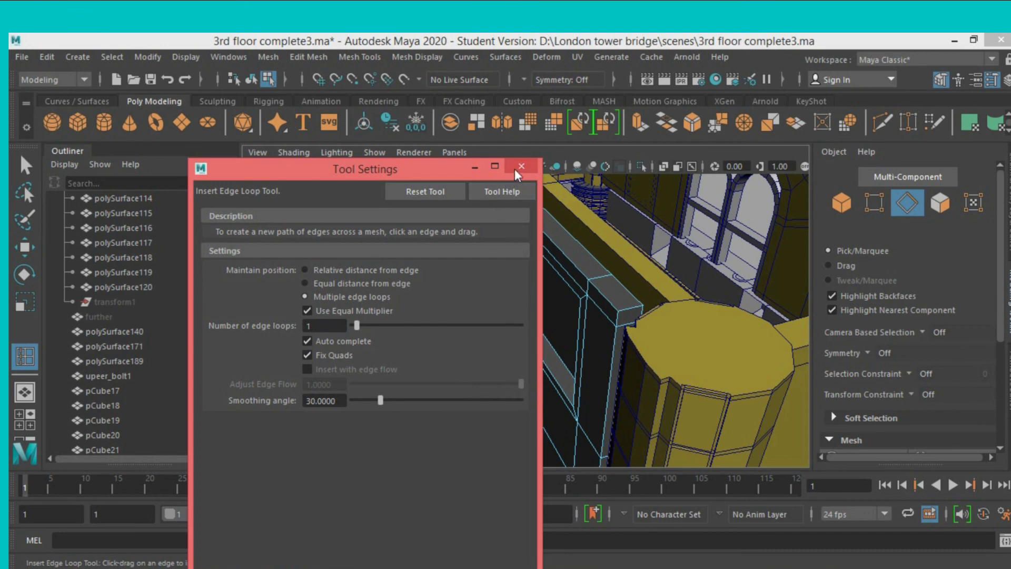
left_click(521, 166)
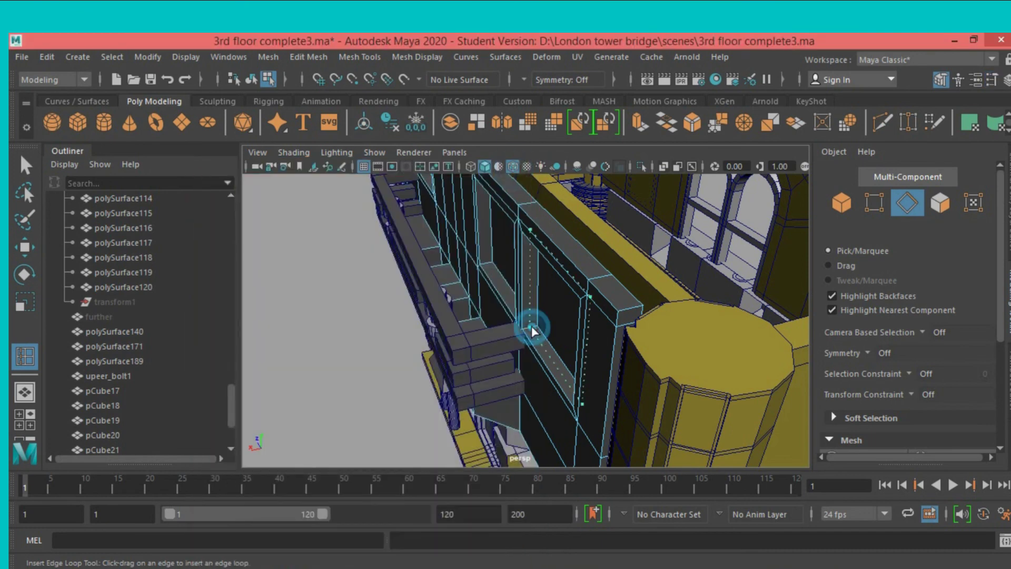
Add single edge loops along the recessed window frames and sills.
left_click(532, 326)
left_click_drag(399, 307, 611, 321, "alt")
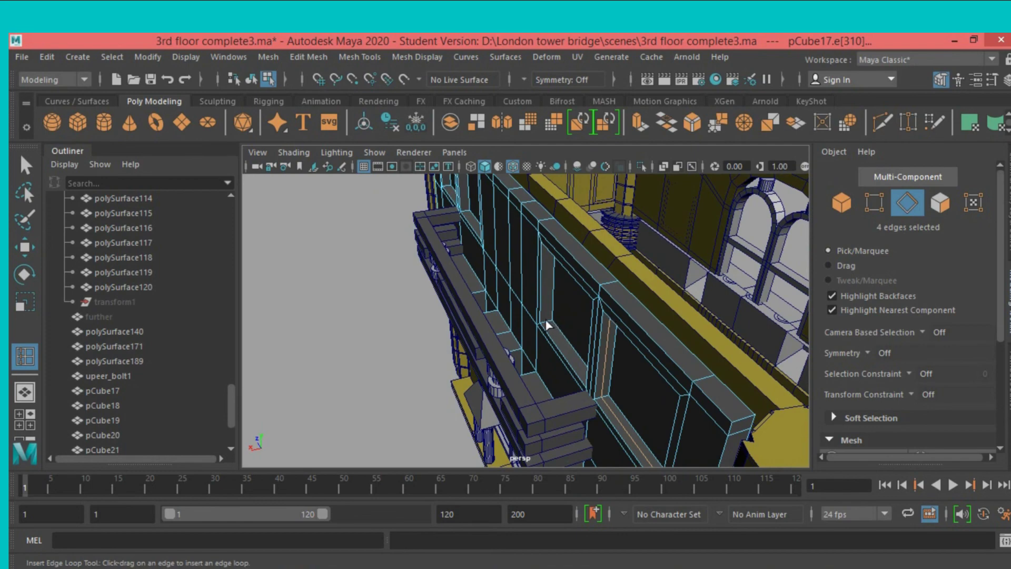
left_click(547, 321)
left_click_drag(542, 324, 512, 344, "alt")
mouse_move(504, 328)
left_mouse_down("alt")
mouse_move(621, 400)
mouse_move(571, 369)
mouse_move(599, 401)
left_mouse_up("alt")
scroll(599, 401, "up", 3)
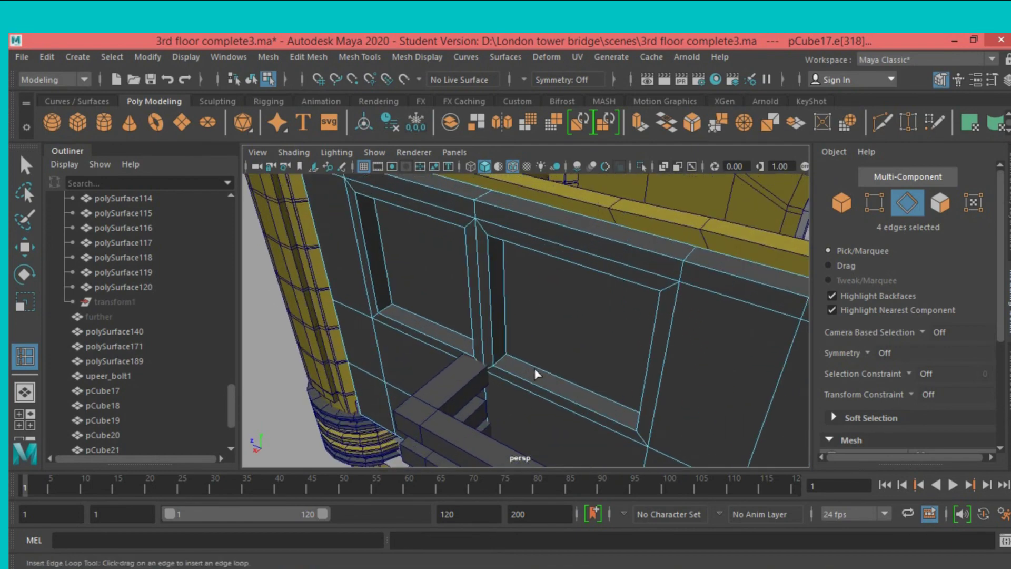
left_click(500, 358)
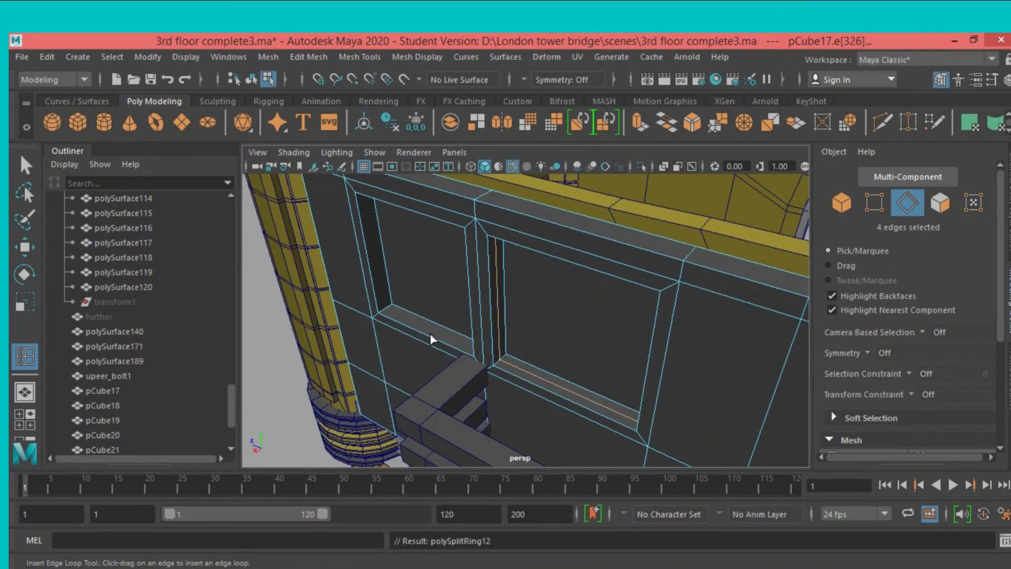
left_click(389, 310)
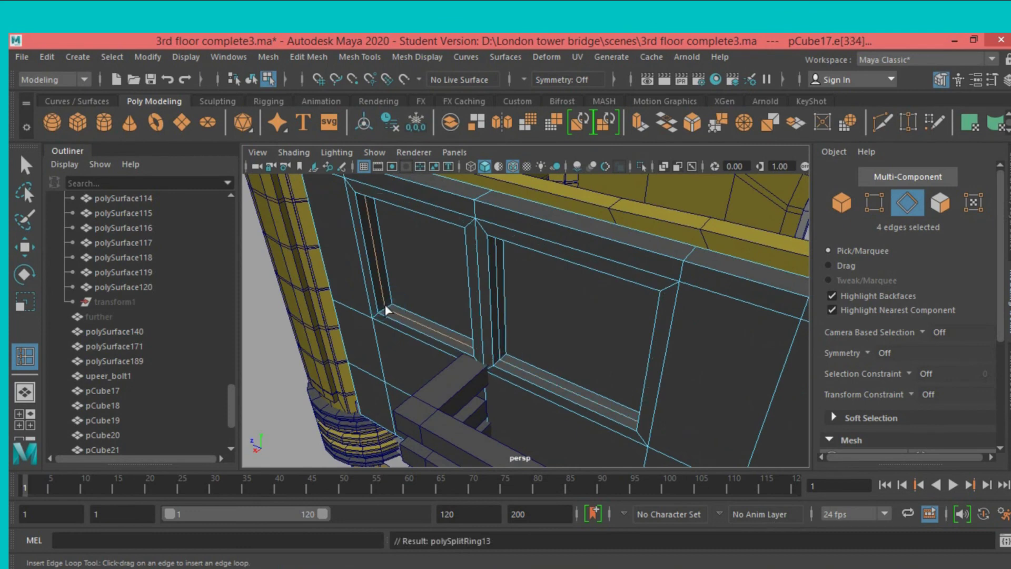
left_click(18, 172)
Select the left window's sill and jamb faces in Face mode.
left_click(940, 202)
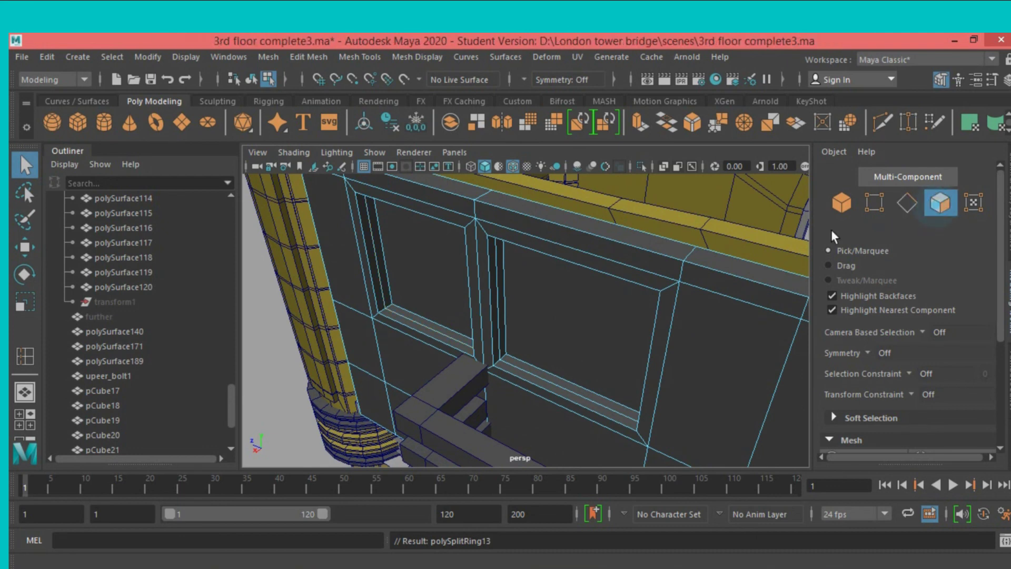
left_click_drag(476, 345, 513, 343, "alt")
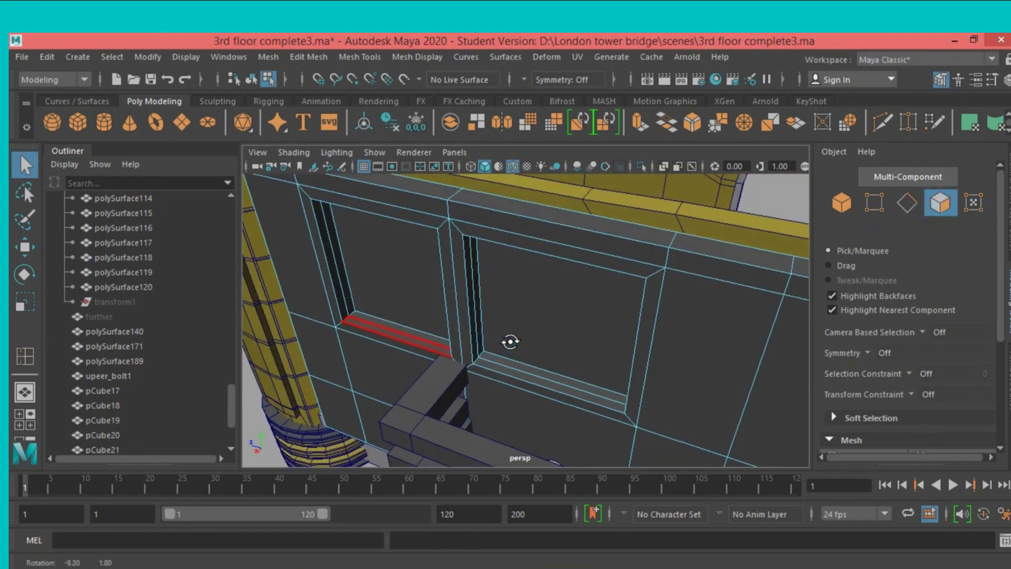
left_click(407, 325)
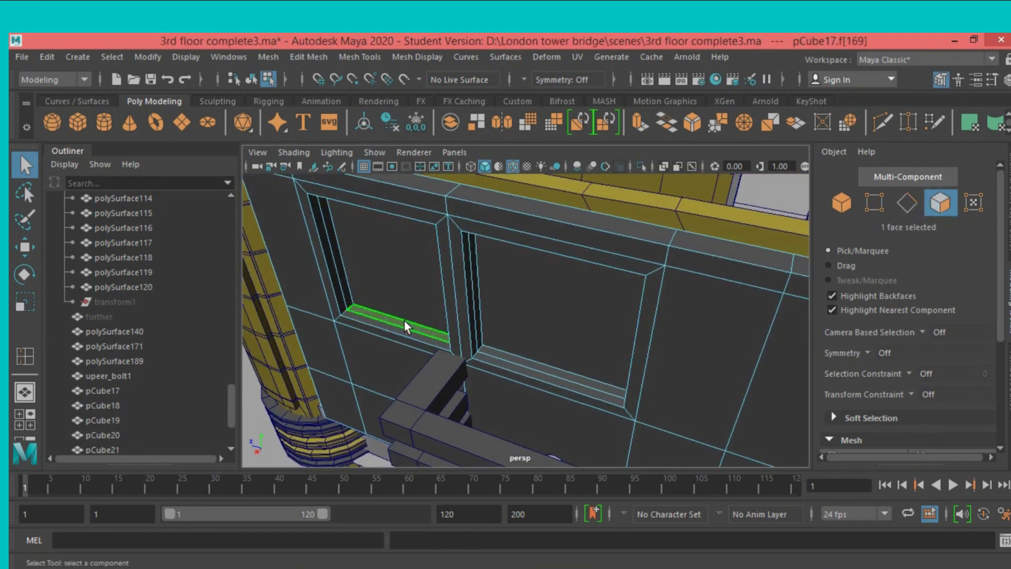
double_click(345, 288, "shift")
left_click(540, 362, "shift")
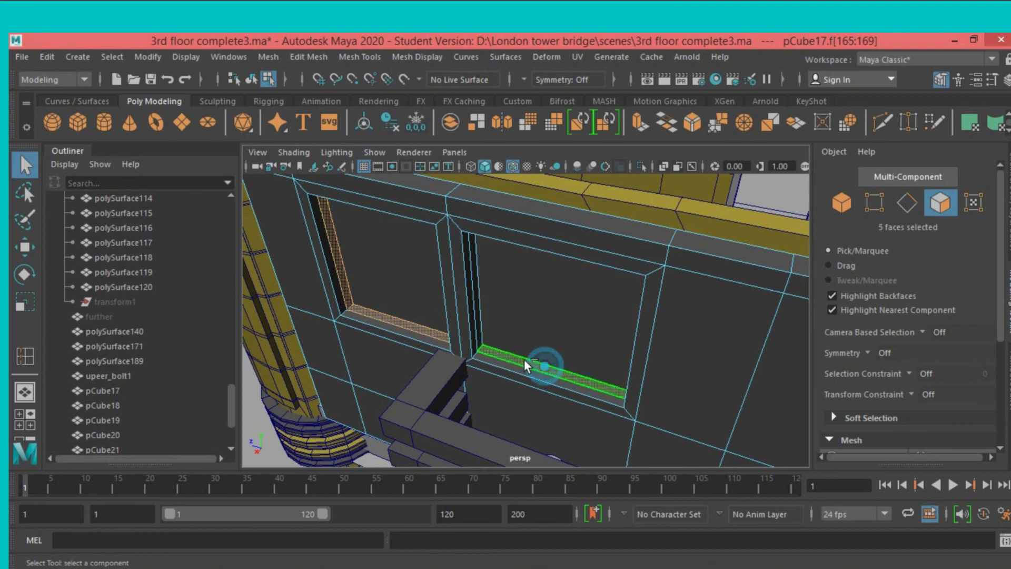
left_click(479, 330, "shift")
scroll(560, 345, "down", 5)
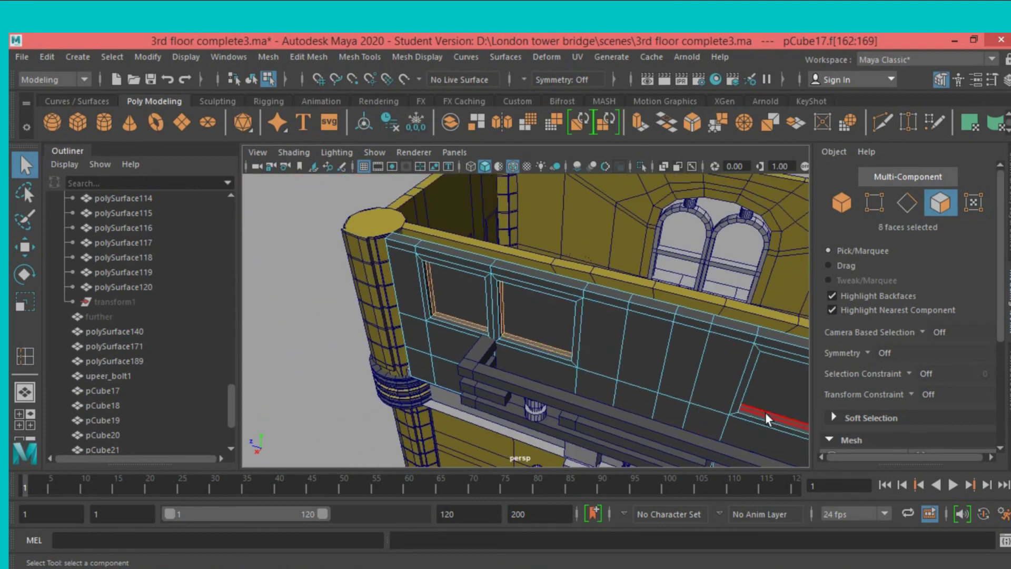
scroll(766, 413, "down", 3)
scroll(766, 412, "down", 1)
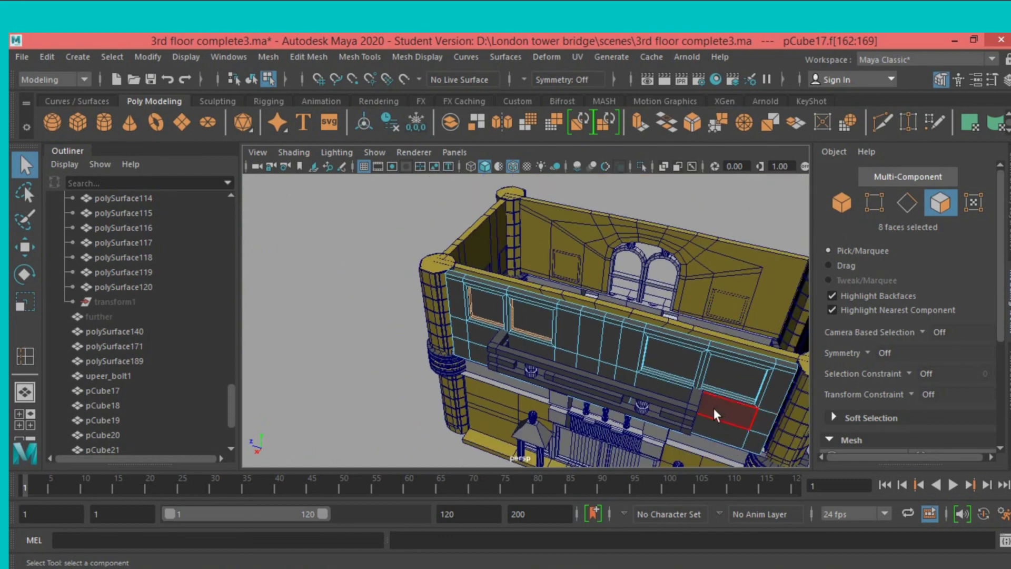
scroll(713, 408, "up", 2)
left_click_drag(683, 404, 549, 364, "alt")
scroll(613, 390, "up", 3)
scroll(606, 385, "up", 2)
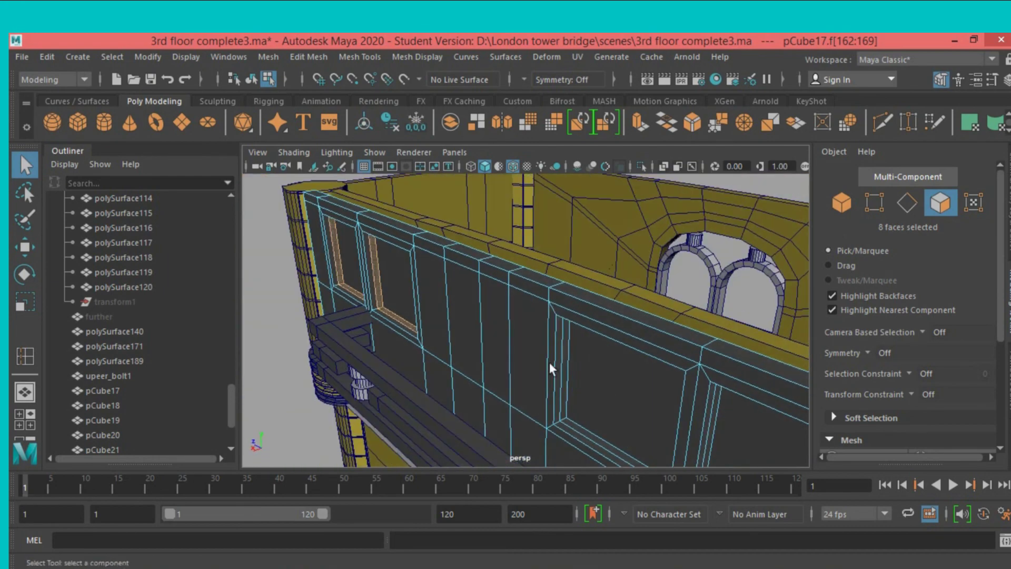
Add the sill and jamb faces of the next and far windows to the selection.
left_click(594, 437, "shift")
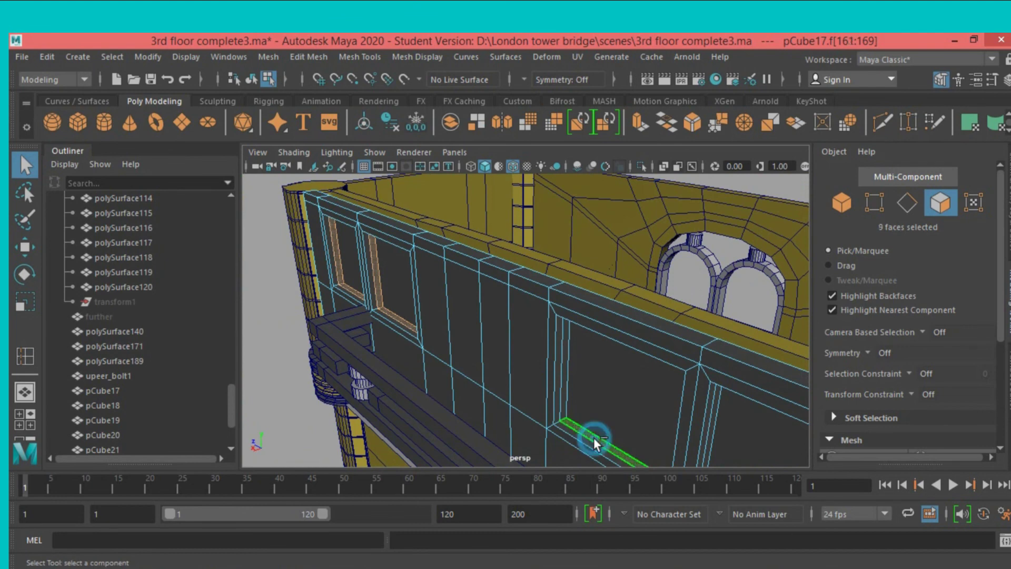
left_click(563, 403, "shift")
scroll(530, 413, "down", 3)
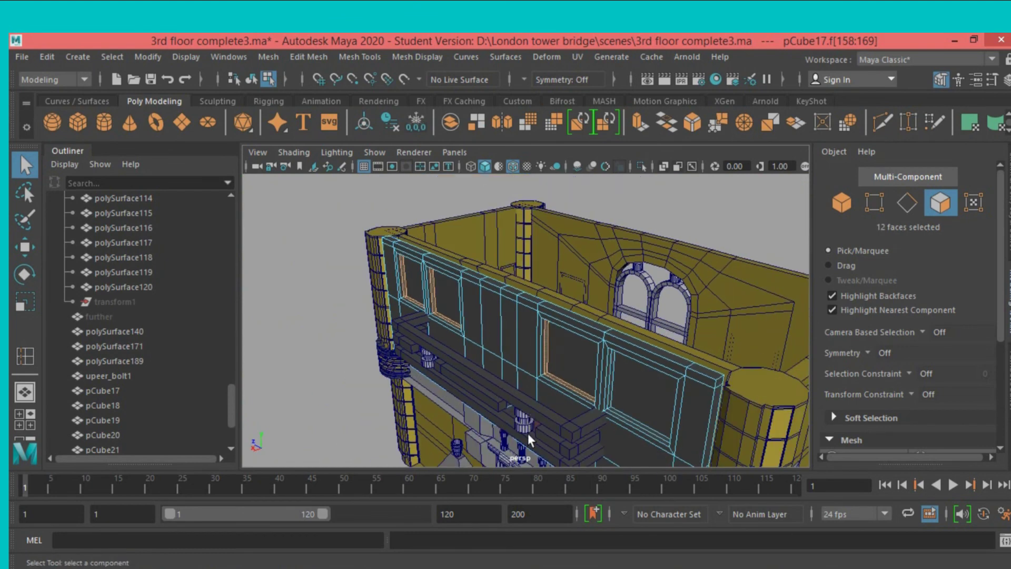
left_click_drag(528, 433, 456, 383, "alt")
scroll(455, 383, "up", 3)
middle_click_drag(455, 383, 452, 376, "alt")
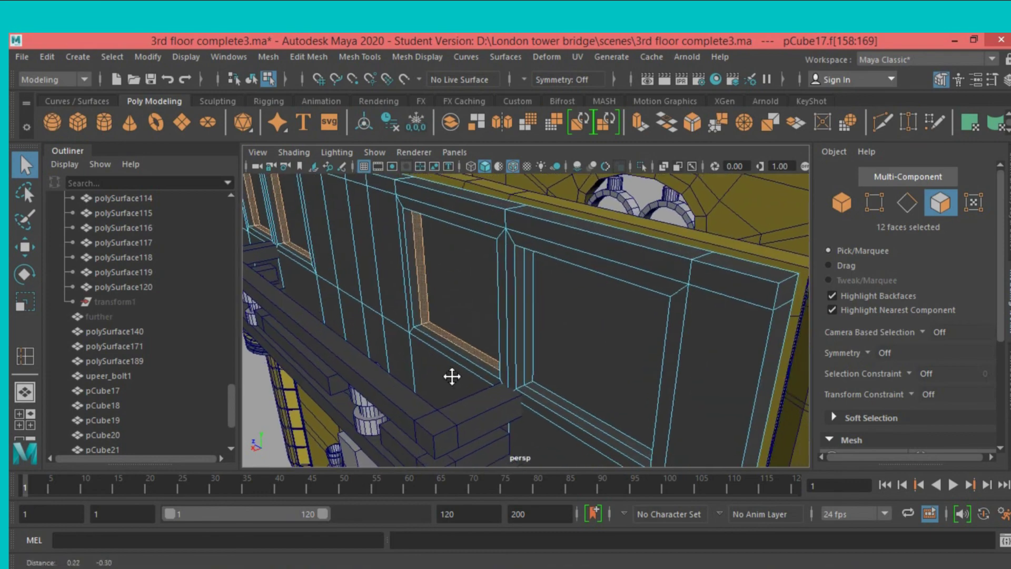
left_click_drag(452, 377, 422, 353, "alt")
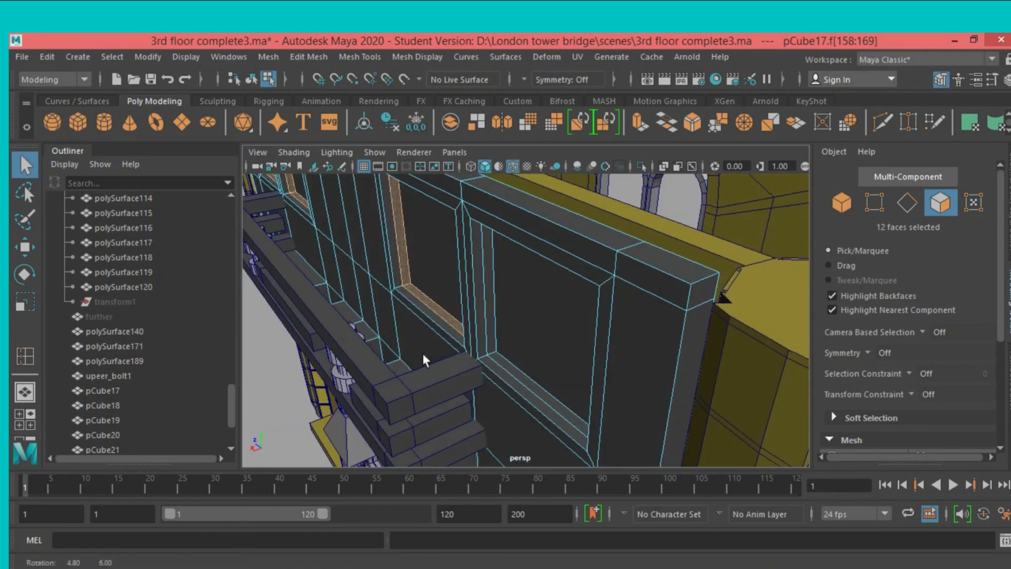
left_click(526, 383, "shift")
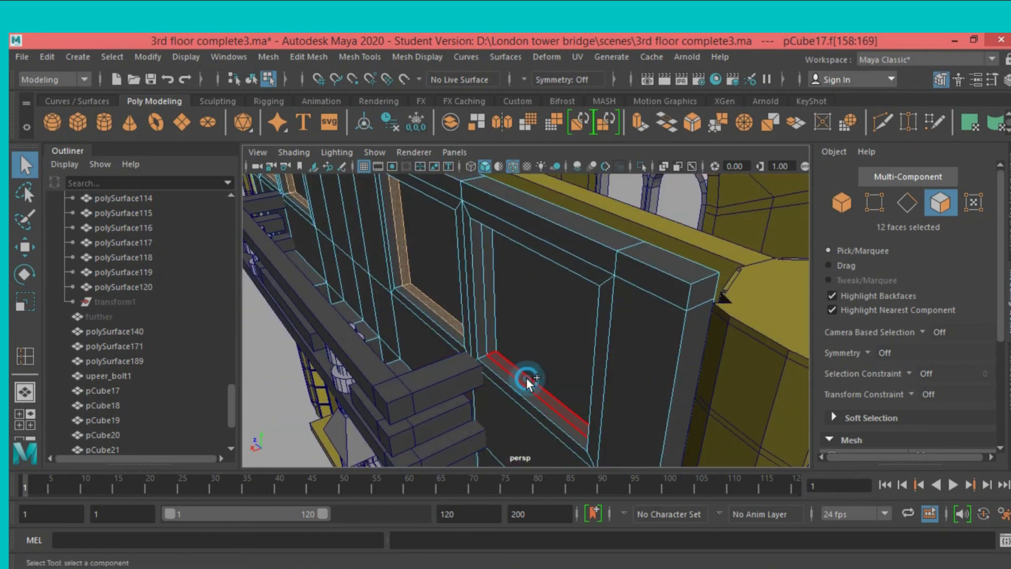
left_click(490, 337, "shift")
scroll(490, 337, "down", 3)
scroll(492, 341, "down", 3)
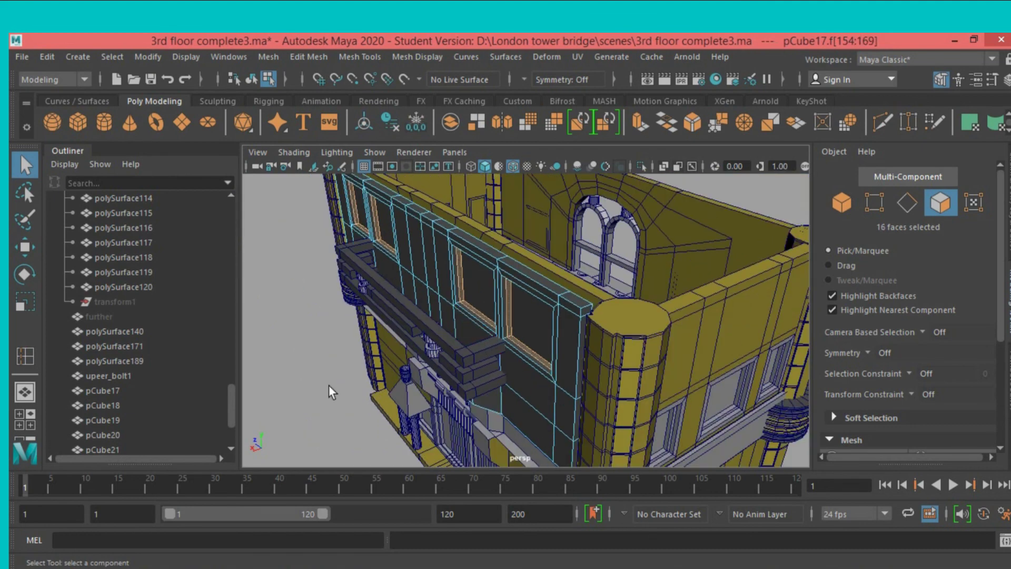
Extrude the selected window frame faces and shift the new strips along the wall.
left_click(640, 122)
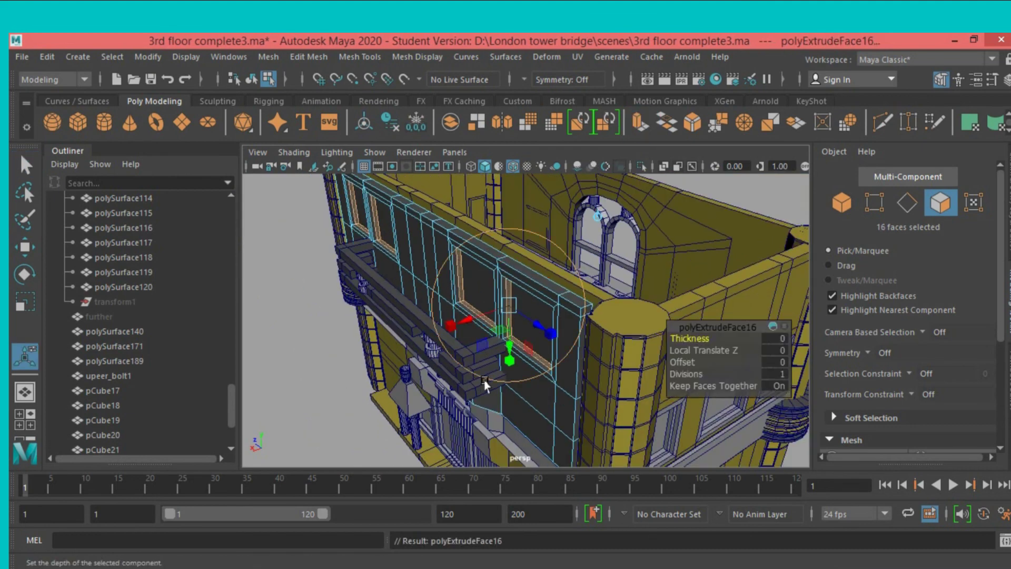
scroll(481, 375, "up", 2)
scroll(479, 370, "up", 2)
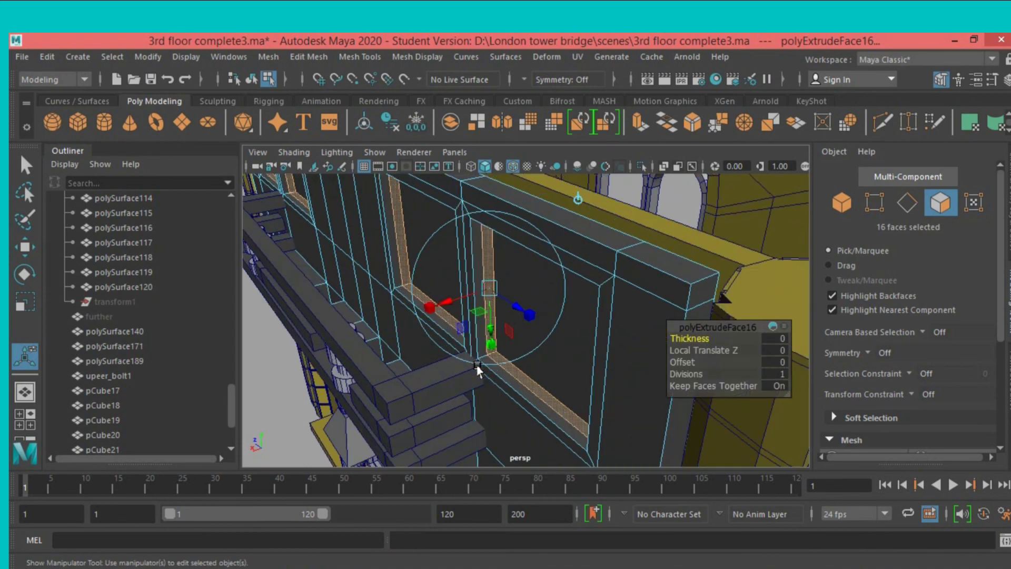
left_click_drag(478, 370, 537, 362, "alt")
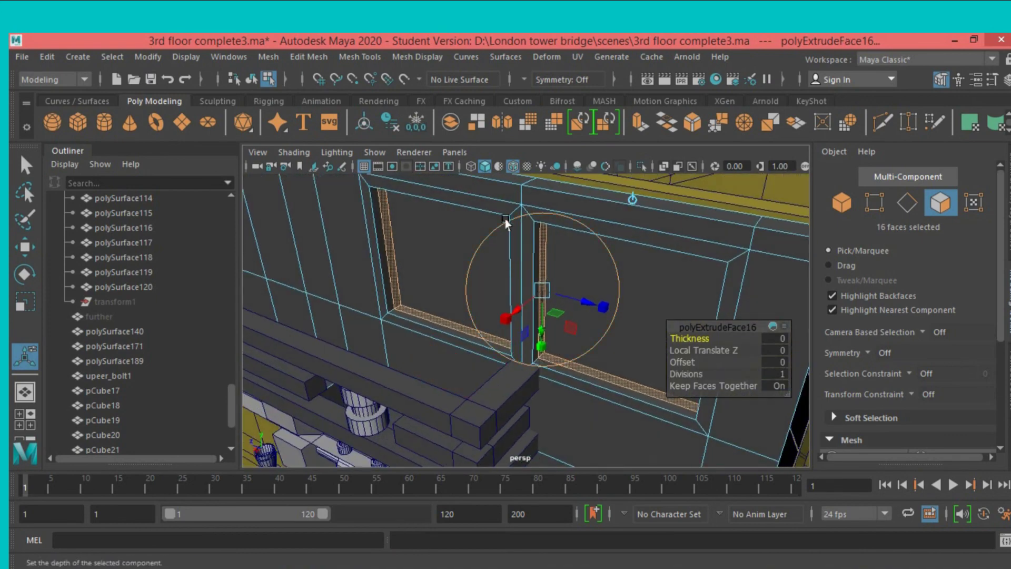
left_click_drag(542, 290, 602, 311)
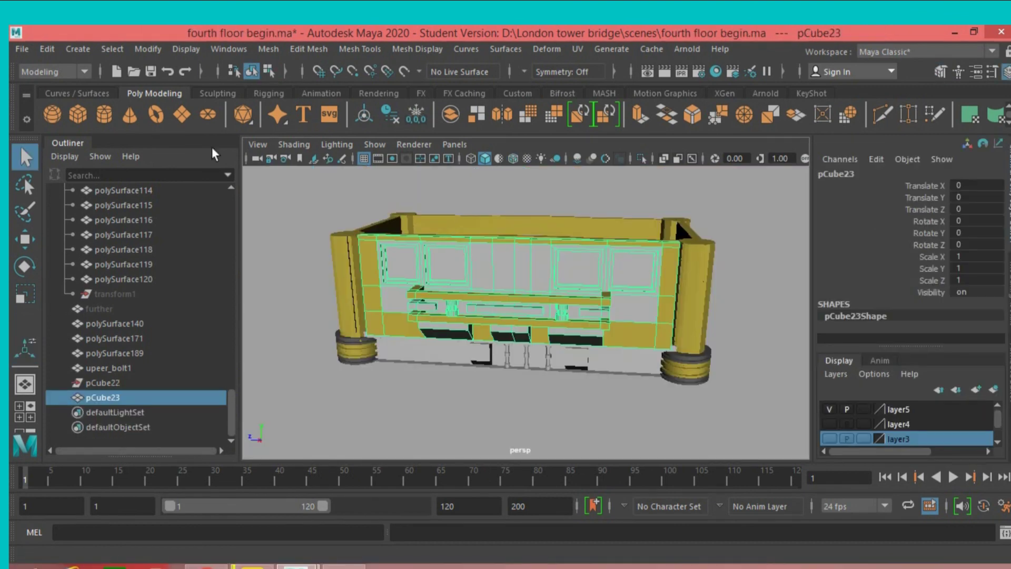
Create a new poly cube, pCube24, and raise it up toward the building.
left_click(78, 114)
scroll(381, 307, "down", 2)
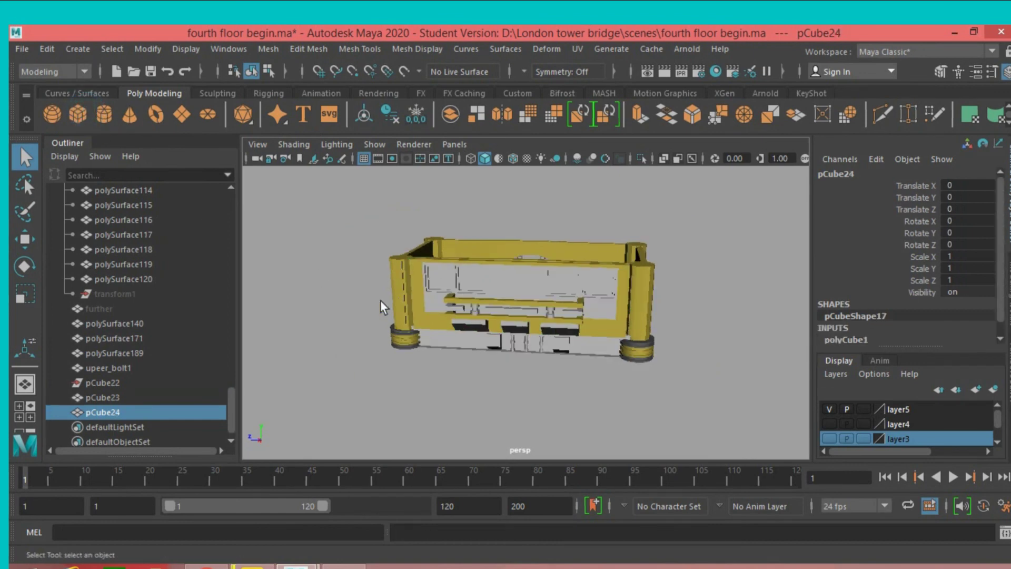
scroll(380, 307, "down", 3)
scroll(381, 307, "down", 1)
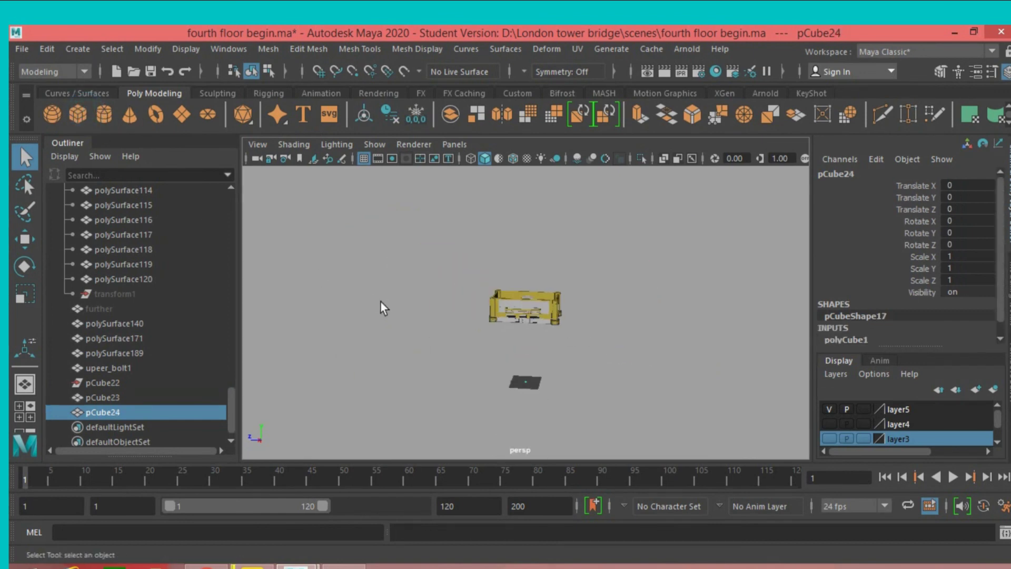
left_click(25, 239)
left_click_drag(527, 309, 534, 246)
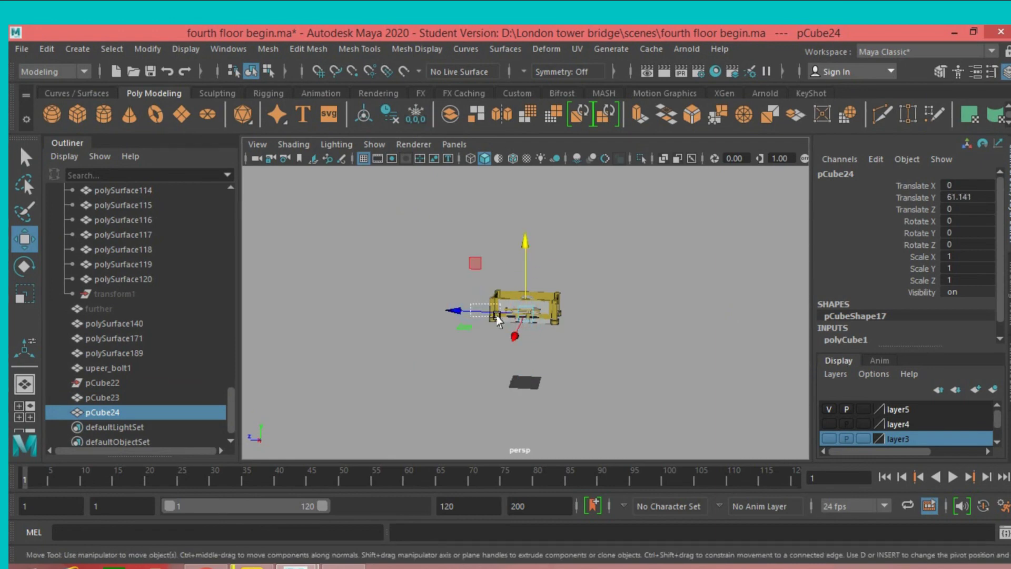
left_click_drag(496, 311, 335, 347)
Slide pCube24 along Z and X until it rests against the facade wall.
left_click(144, 410)
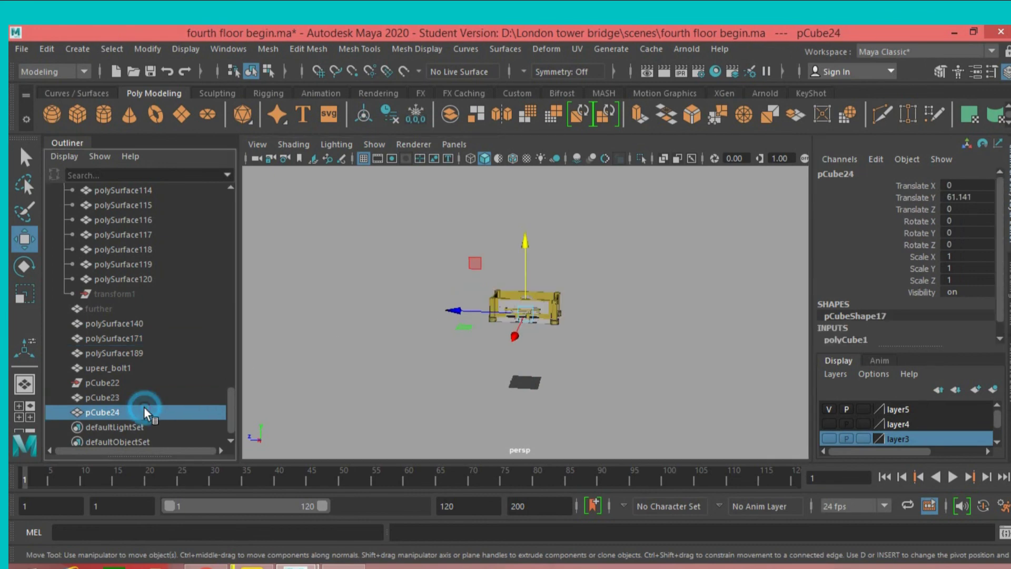
left_click_drag(449, 310, 483, 332)
key("f")
scroll(466, 371, "down", 3)
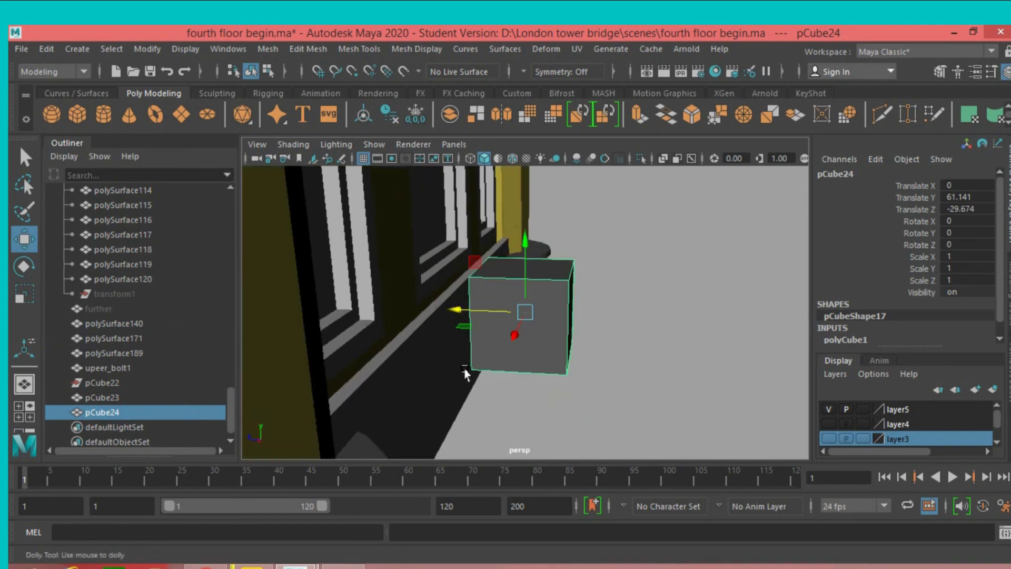
scroll(465, 371, "down", 2)
scroll(465, 371, "down", 2)
scroll(466, 373, "down", 2)
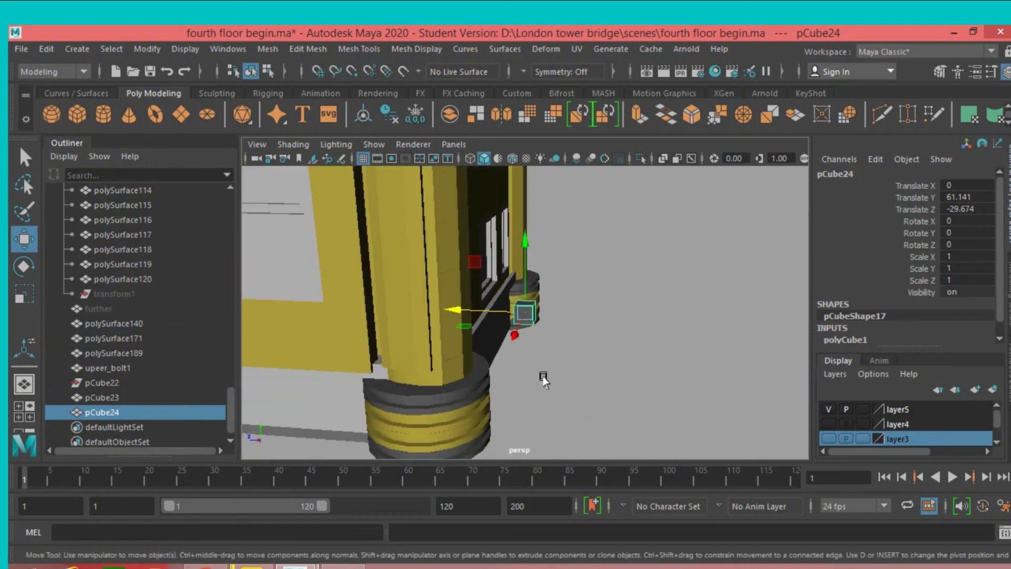
mouse_move(569, 379)
left_mouse_down("alt")
mouse_move(466, 341)
mouse_move(416, 348)
left_mouse_up("alt")
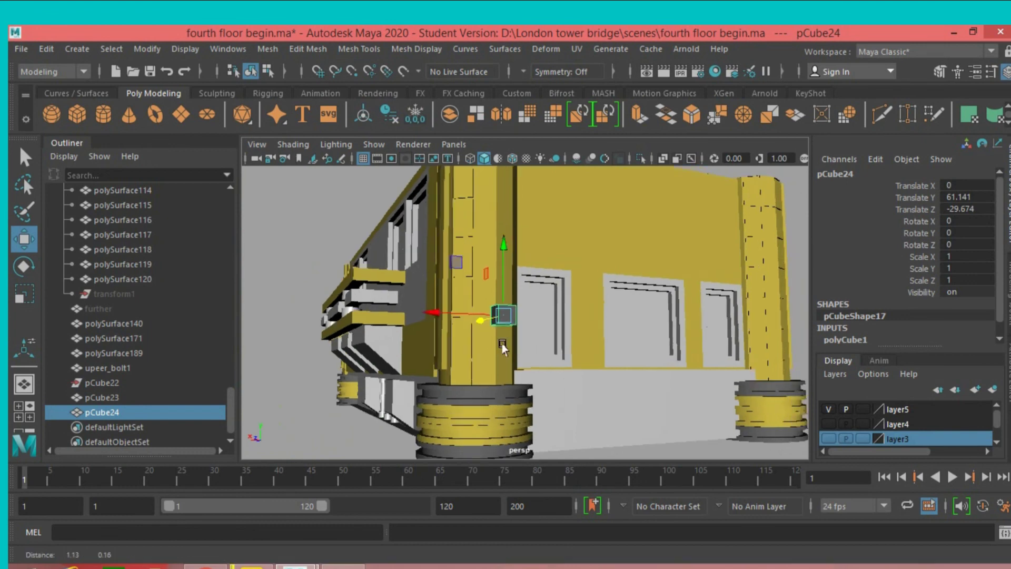
mouse_move(323, 316)
left_mouse_down()
mouse_move(396, 317)
mouse_move(434, 349)
mouse_move(451, 322)
left_mouse_up()
mouse_move(460, 280)
left_mouse_down()
mouse_move(413, 256)
mouse_move(422, 269)
left_mouse_up()
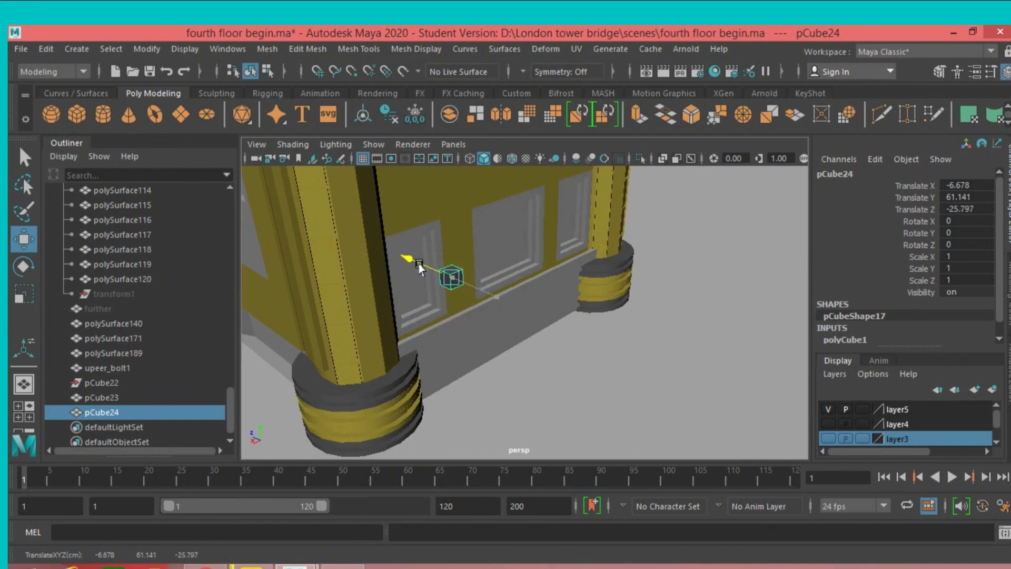
Nudge pCube24 along X to Translate X -12.903, beside the centre window panel.
key("f")
scroll(501, 294, "down", 2)
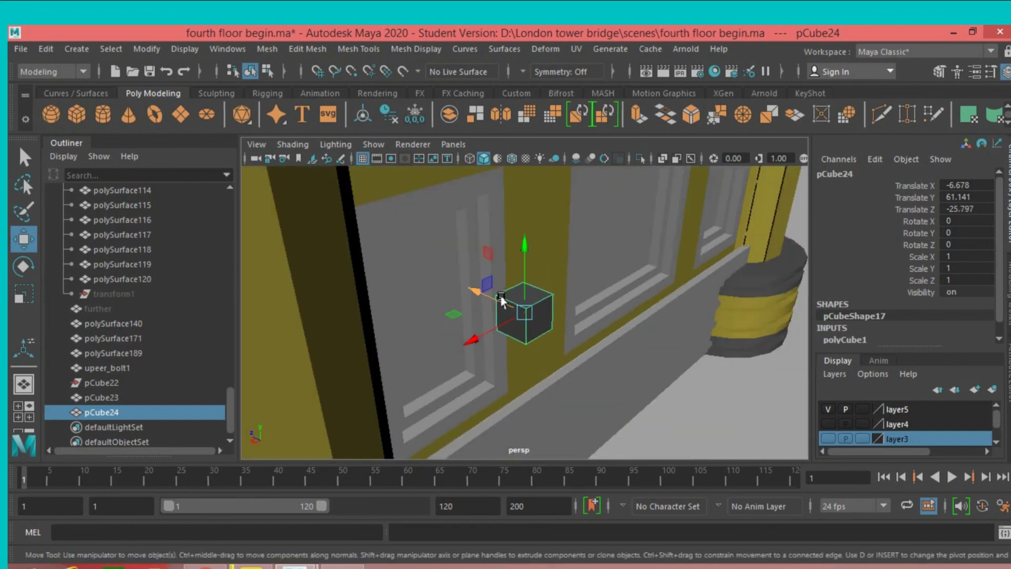
scroll(500, 284, "down", 1)
mouse_move(573, 329)
left_mouse_down("alt")
mouse_move(473, 289)
mouse_move(414, 285)
mouse_move(543, 294)
mouse_move(522, 313)
left_mouse_up("alt")
scroll(411, 286, "down", 1)
scroll(409, 287, "down", 1)
scroll(405, 288, "down", 2)
scroll(380, 287, "down", 1)
scroll(522, 312, "down", 1)
scroll(519, 313, "down", 1)
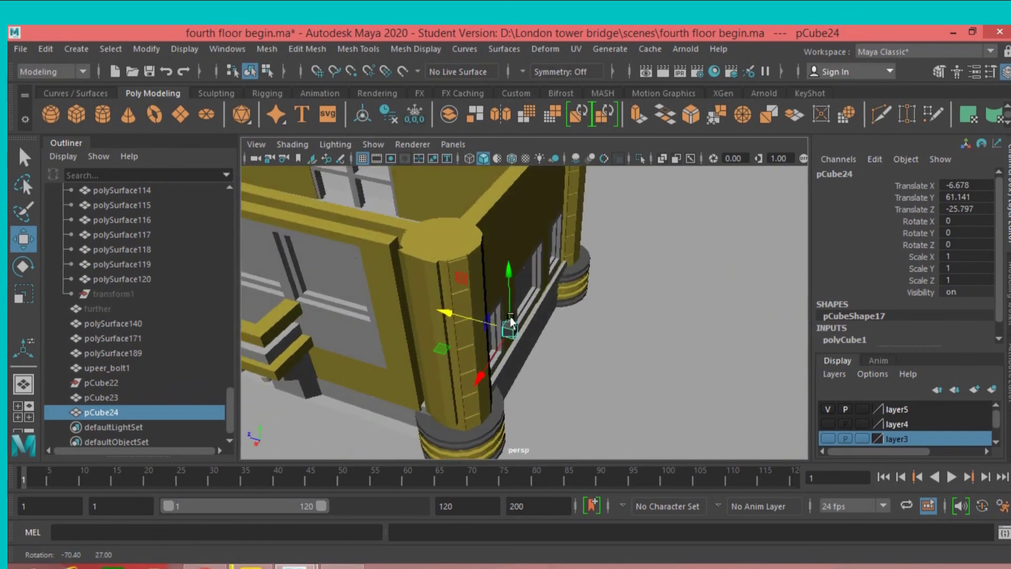
scroll(518, 312, "down", 1)
scroll(516, 310, "down", 1)
scroll(516, 309, "down", 1)
mouse_move(515, 309)
left_mouse_down("alt")
mouse_move(474, 295)
mouse_move(506, 308)
left_mouse_up("alt")
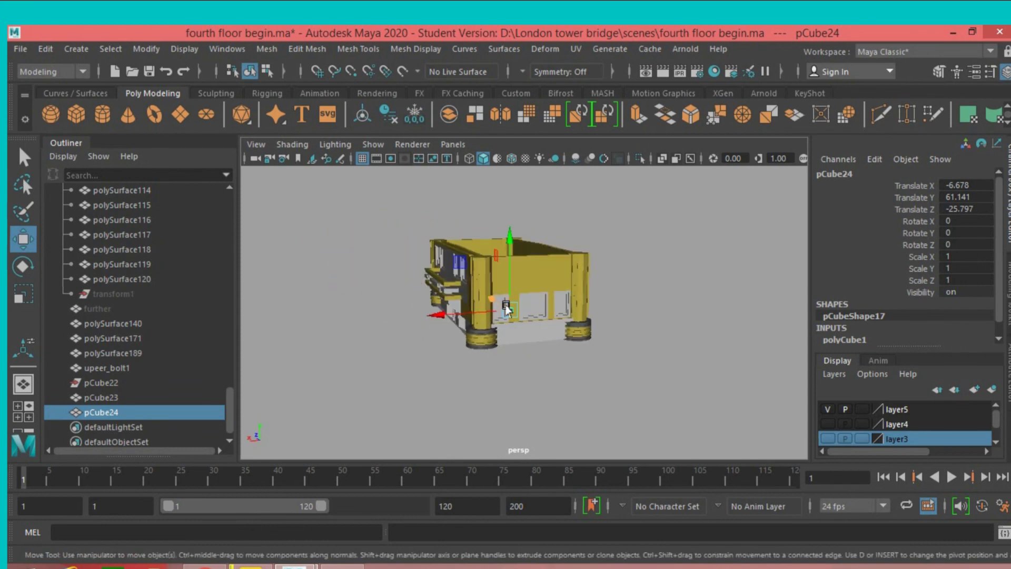
key("f")
scroll(514, 312, "down", 1)
scroll(517, 312, "down", 1)
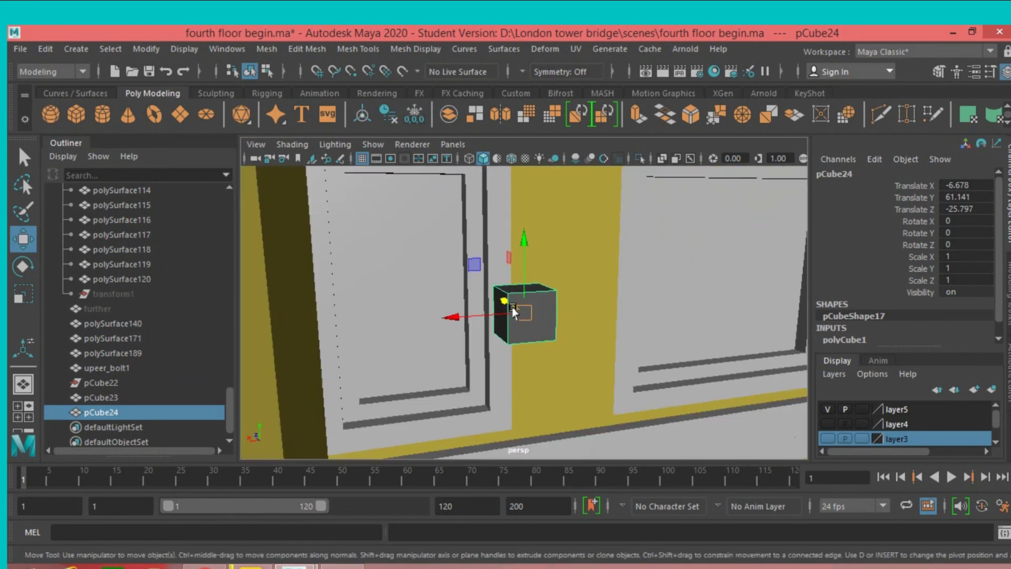
scroll(519, 312, "down", 1)
mouse_move(559, 315)
left_mouse_down("alt")
mouse_move(469, 316)
mouse_move(531, 316)
left_mouse_up("alt")
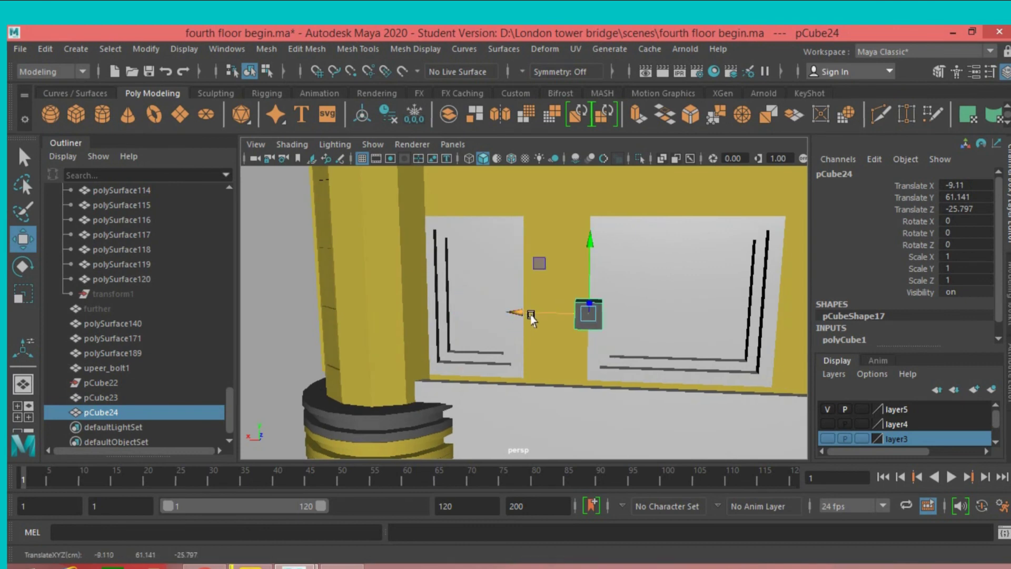
scroll(532, 317, "up", 1)
scroll(534, 318, "up", 2)
scroll(535, 319, "down", 2)
scroll(534, 318, "down", 1)
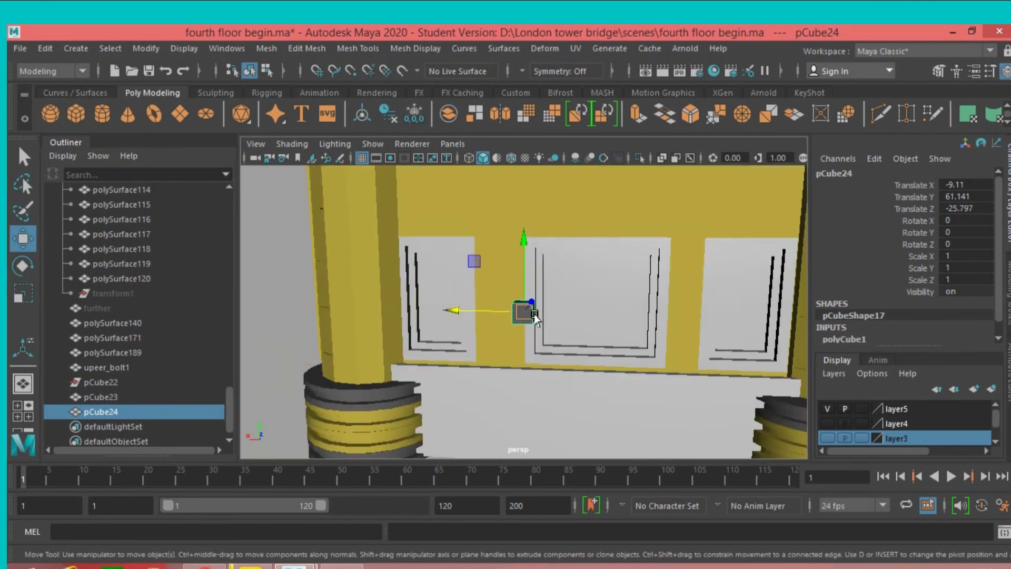
left_click_drag(539, 317, 521, 321, "alt")
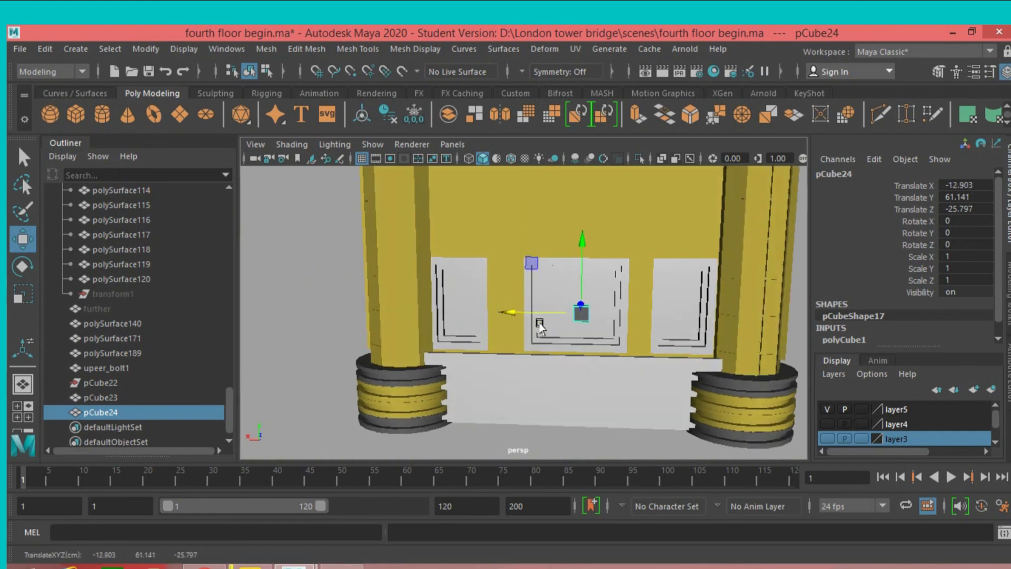
Stretch pCube24 along X into a long bar and pull its left-end vertices to the left pillar.
left_click(30, 289)
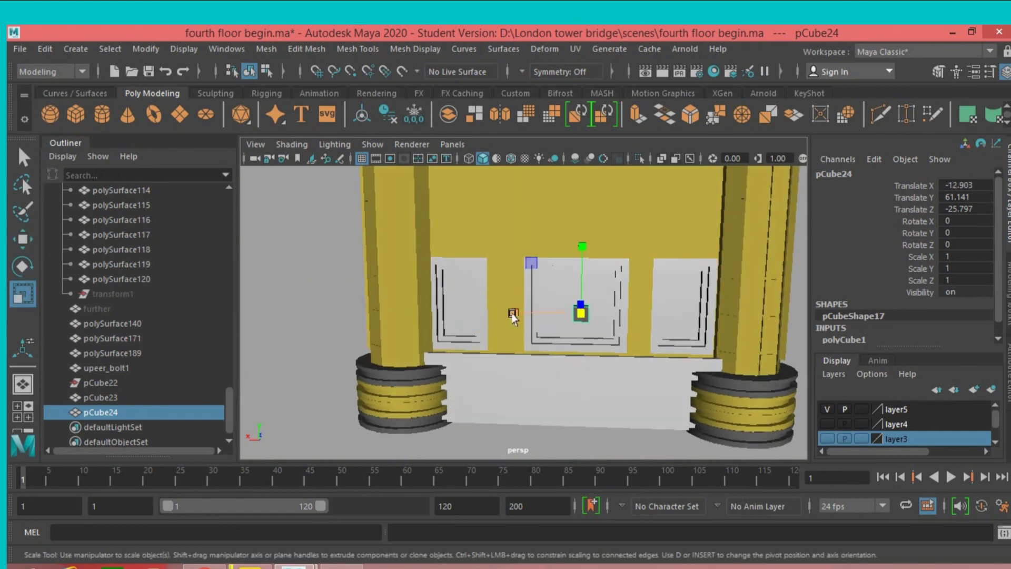
left_click_drag(511, 313, 324, 308)
left_click_drag(509, 319, 318, 326)
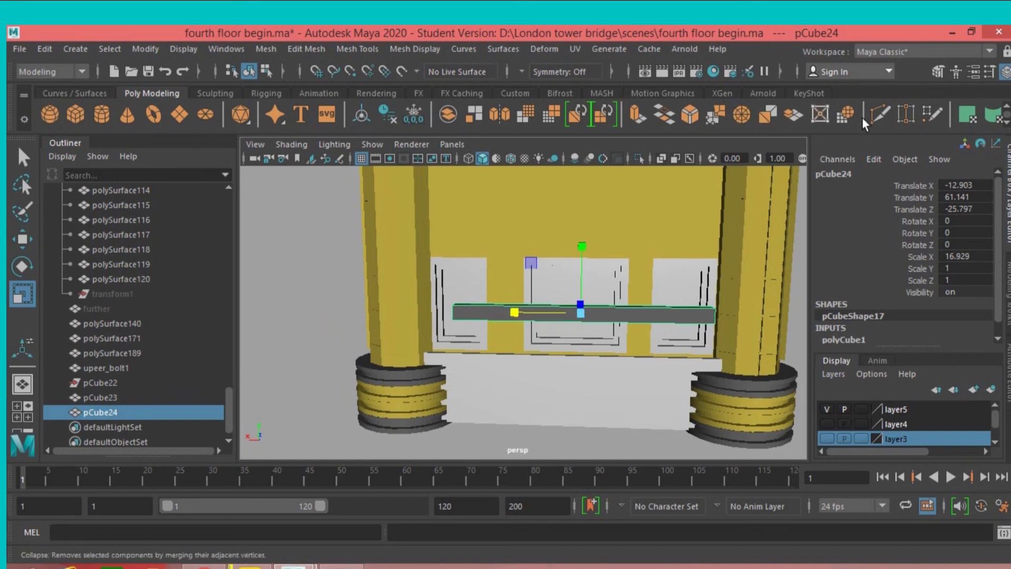
left_click(939, 71)
left_click(872, 195)
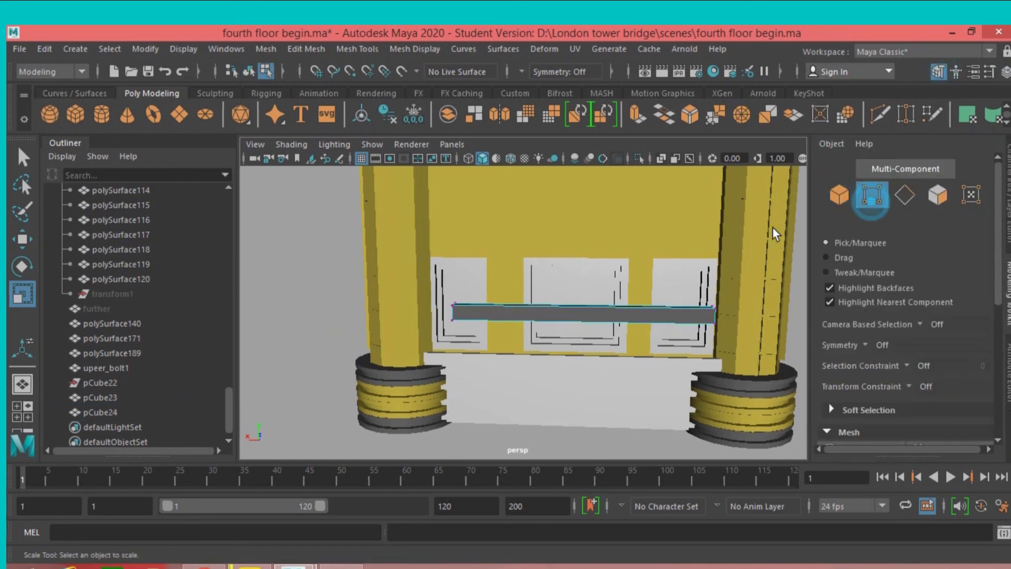
left_click_drag(425, 277, 470, 385)
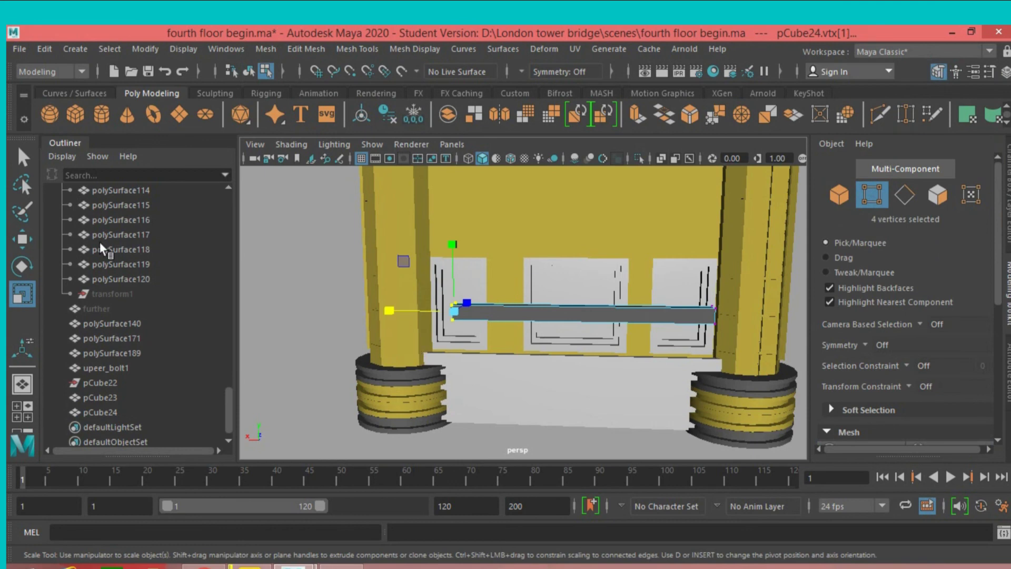
left_click(22, 239)
left_click_drag(395, 311, 377, 314)
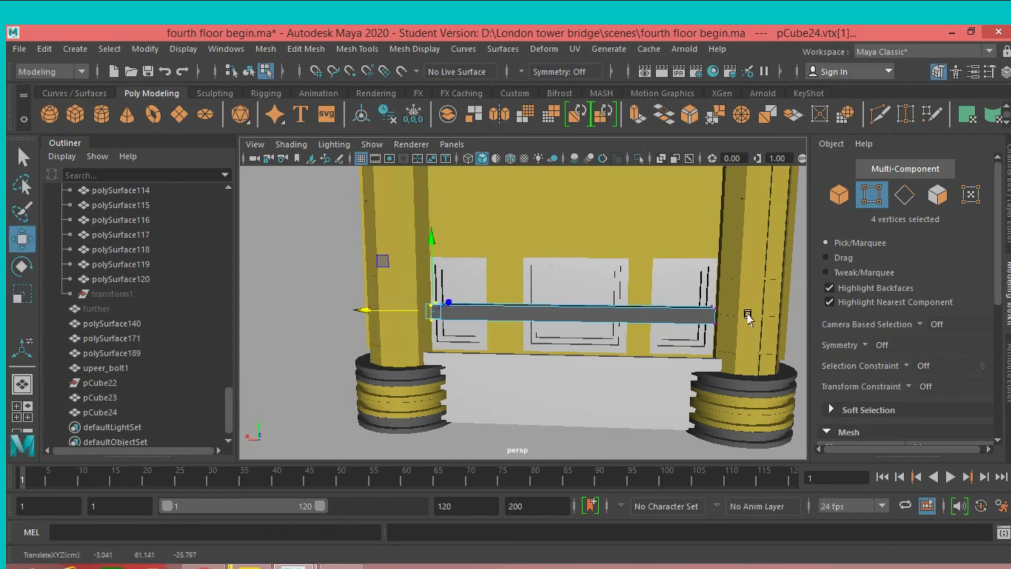
Lower the bar's bottom vertices and raise its top vertices to the pillar tops.
mouse_move(685, 277)
left_mouse_down()
mouse_move(715, 323)
mouse_move(640, 337)
mouse_move(637, 327)
left_mouse_up()
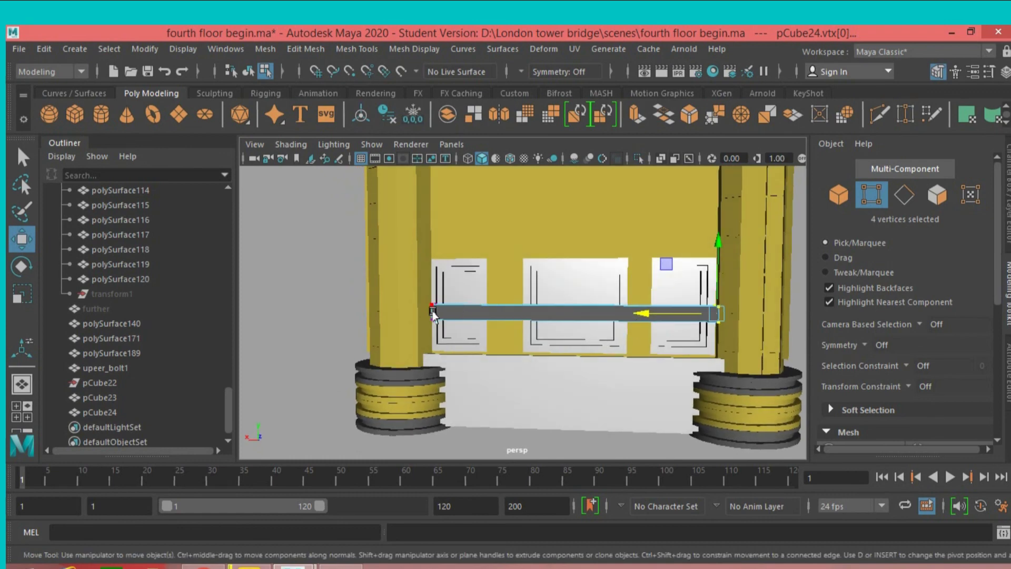
left_click_drag(413, 315, 442, 300, "shift")
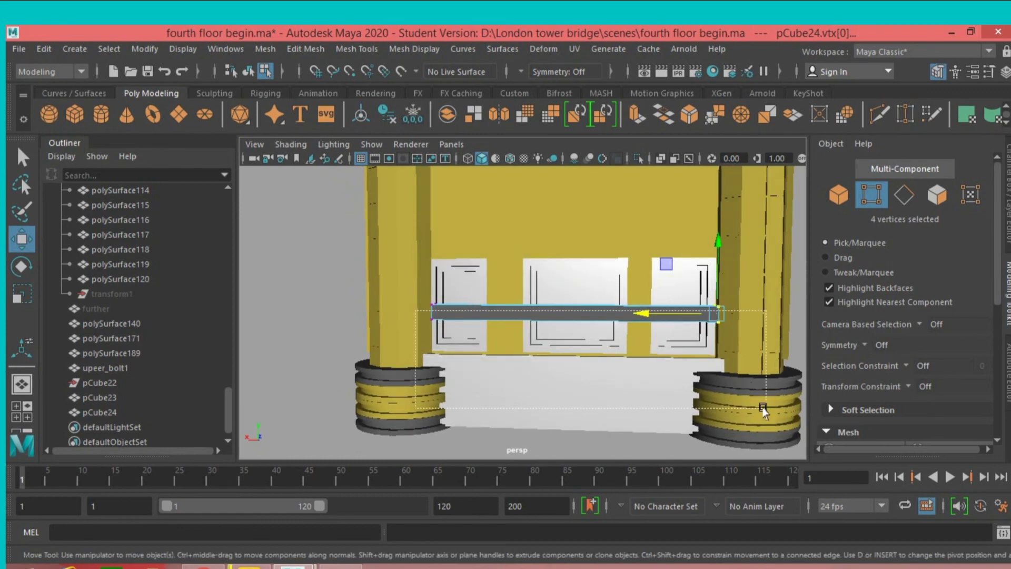
left_click_drag(580, 253, 567, 282)
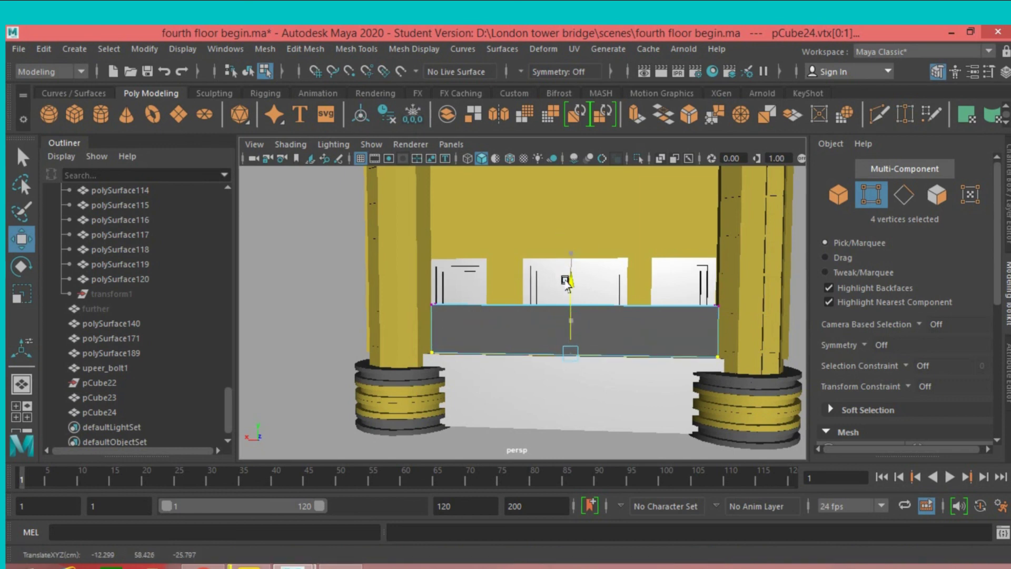
left_click_drag(400, 257, 773, 344)
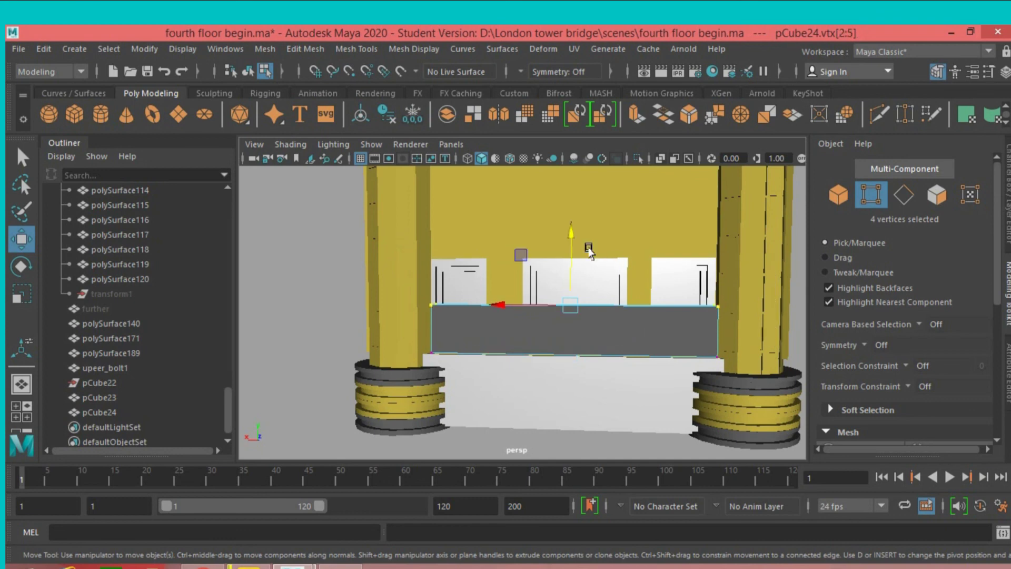
left_click(569, 231)
left_click_drag(569, 232, 570, 108)
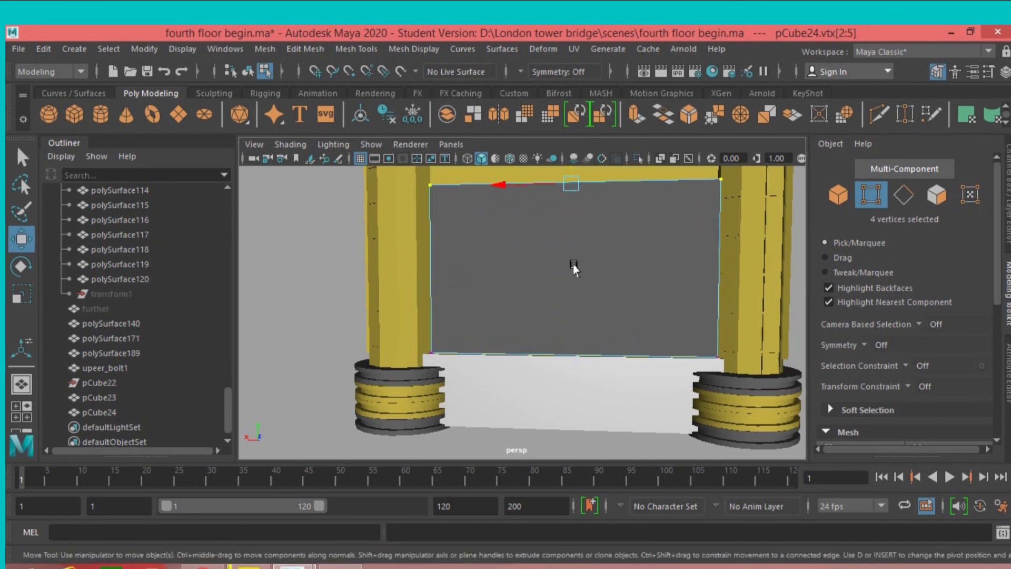
scroll(566, 286, "down", 3)
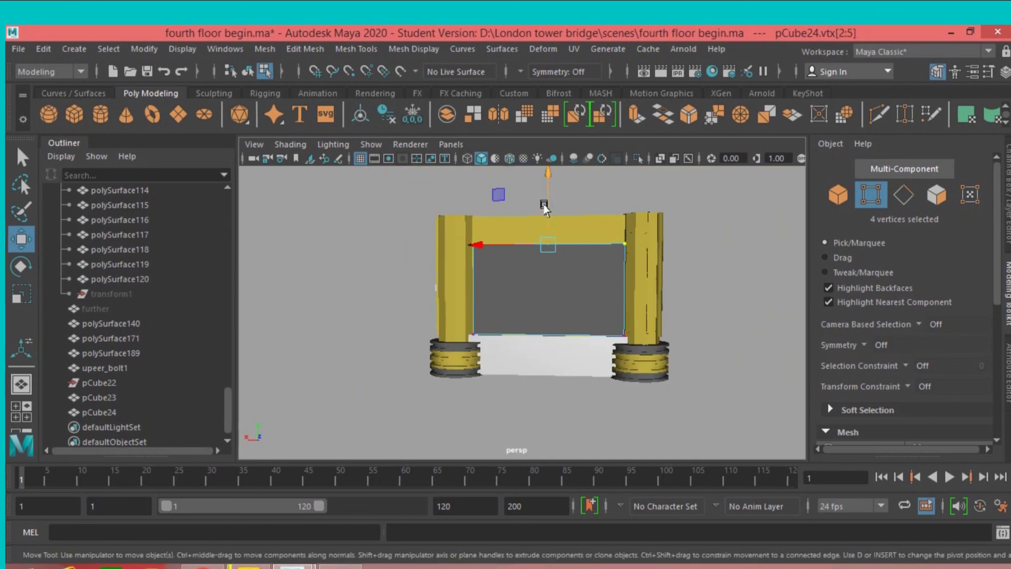
left_click_drag(548, 167, 561, 180)
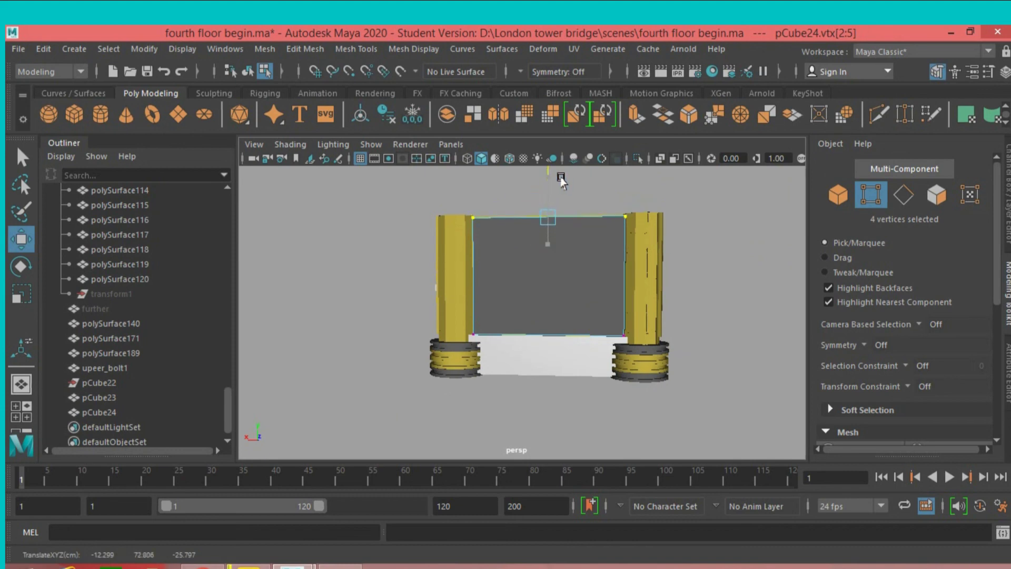
key("F8")
key("f")
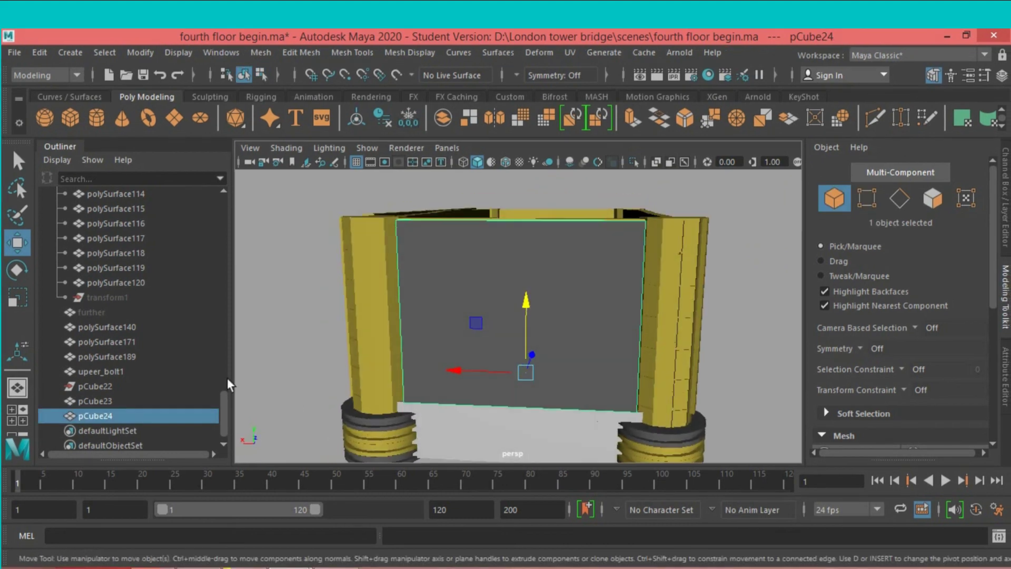
Start the Insert Edge Loop tool with its options reset to defaults on pCube24.
left_click(352, 52)
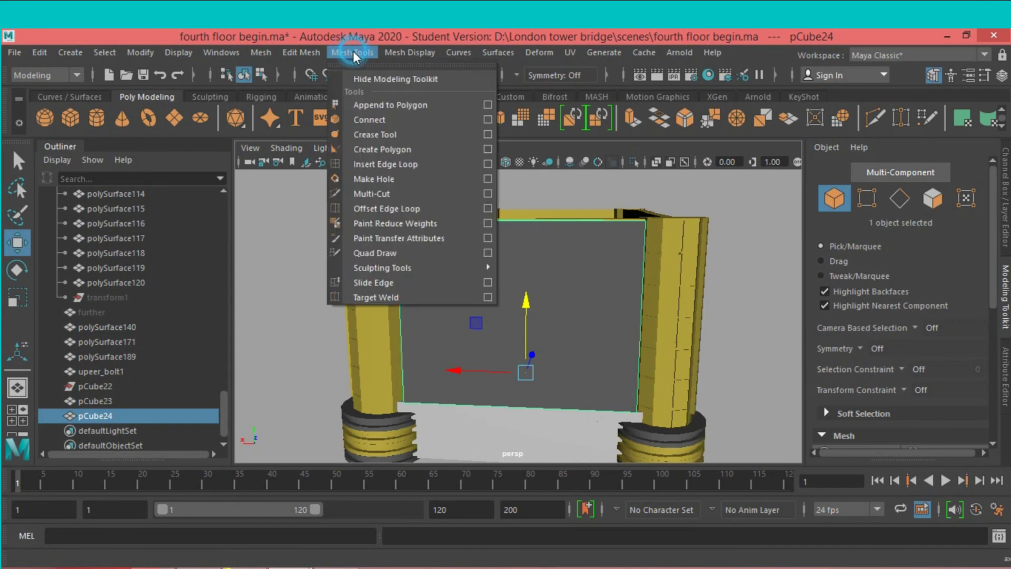
left_click(373, 164)
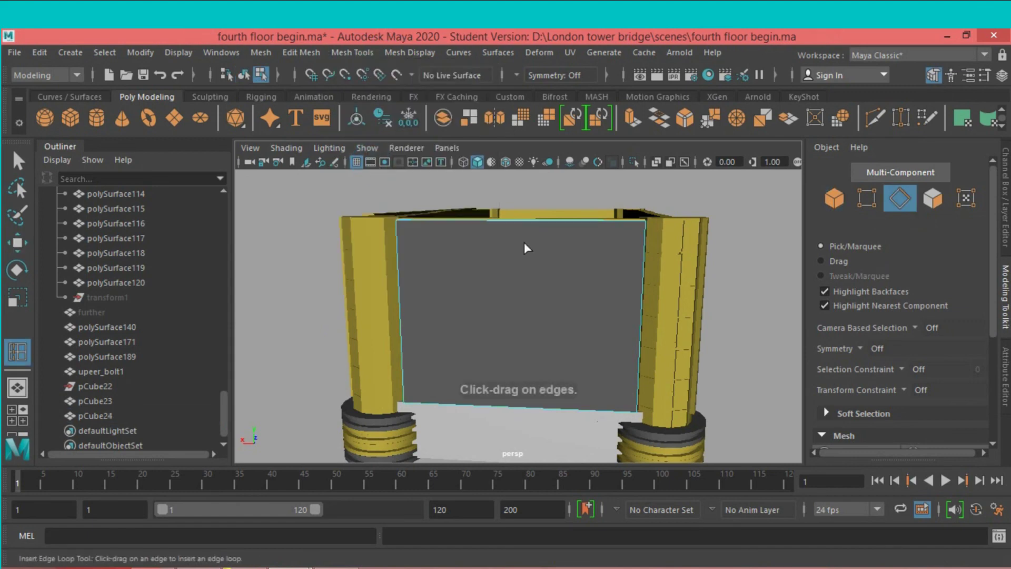
left_click(618, 222)
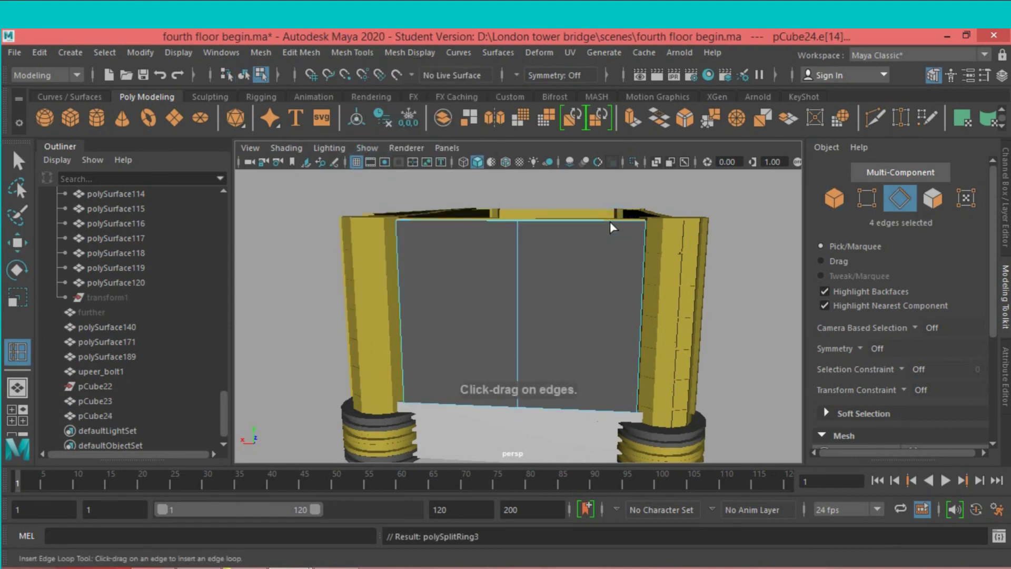
key("ctrl+z")
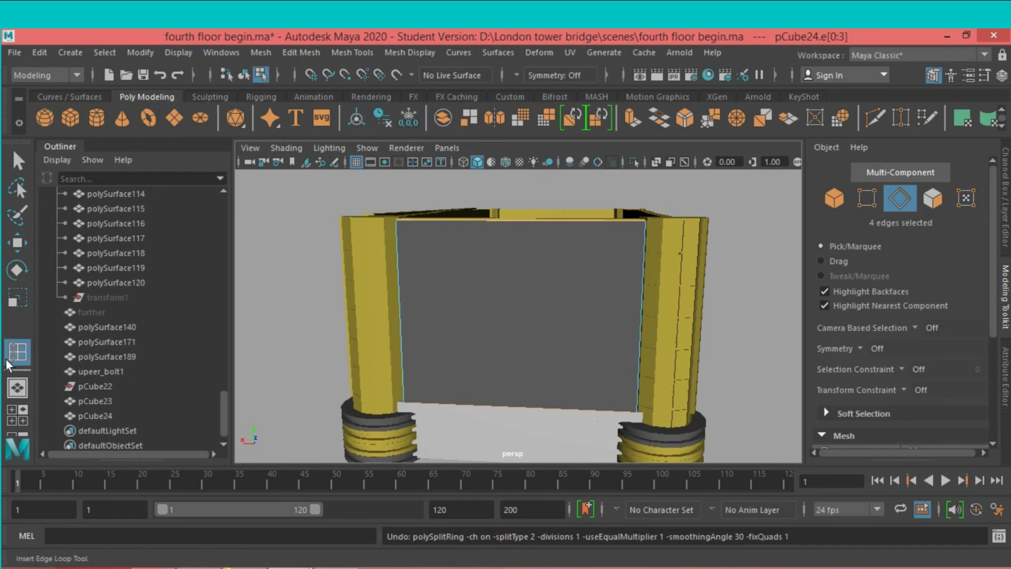
double_click(8, 358)
left_click(418, 188)
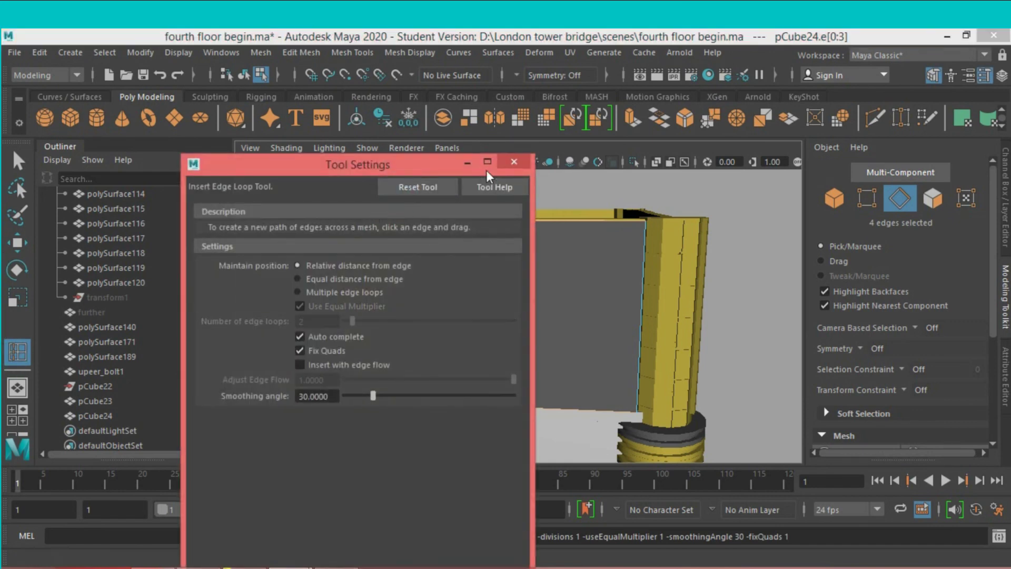
left_click(511, 162)
left_click(601, 226)
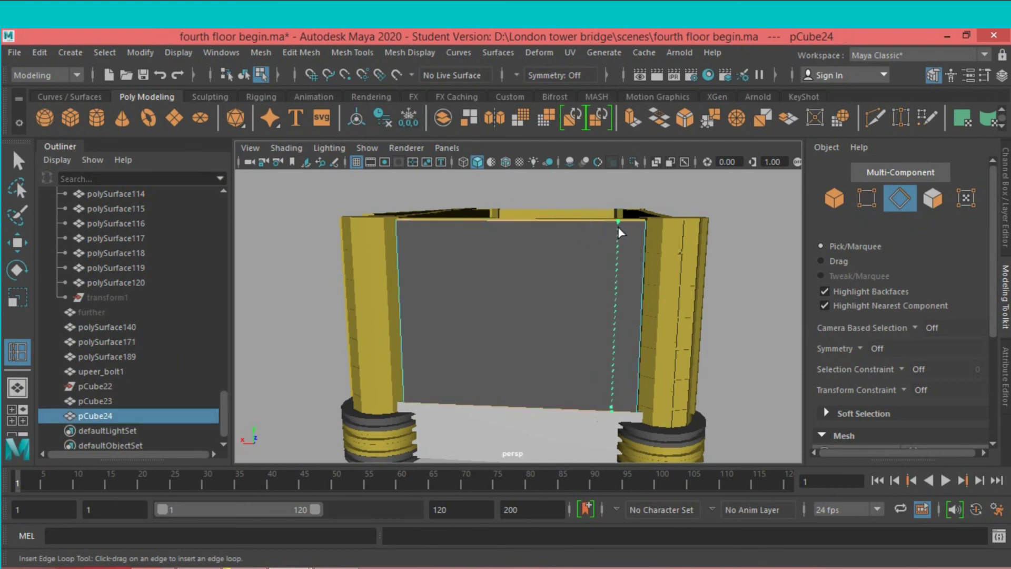
Insert vertical edge loops near both sides and on either side of the panel's centre.
left_click(620, 229)
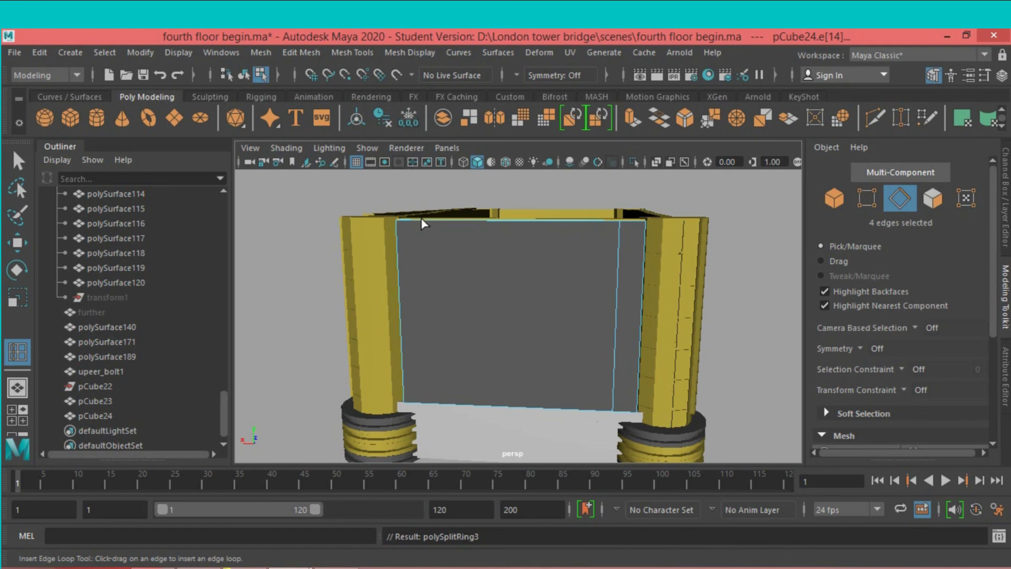
mouse_move(424, 224)
left_mouse_down()
mouse_move(463, 259)
mouse_move(479, 258)
left_mouse_up()
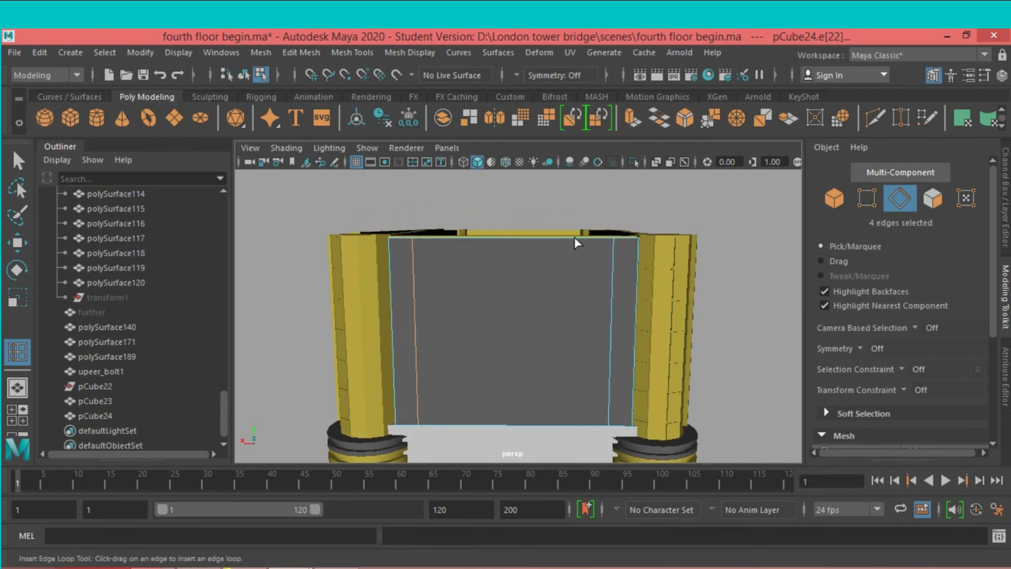
left_click_drag(576, 240, 578, 244)
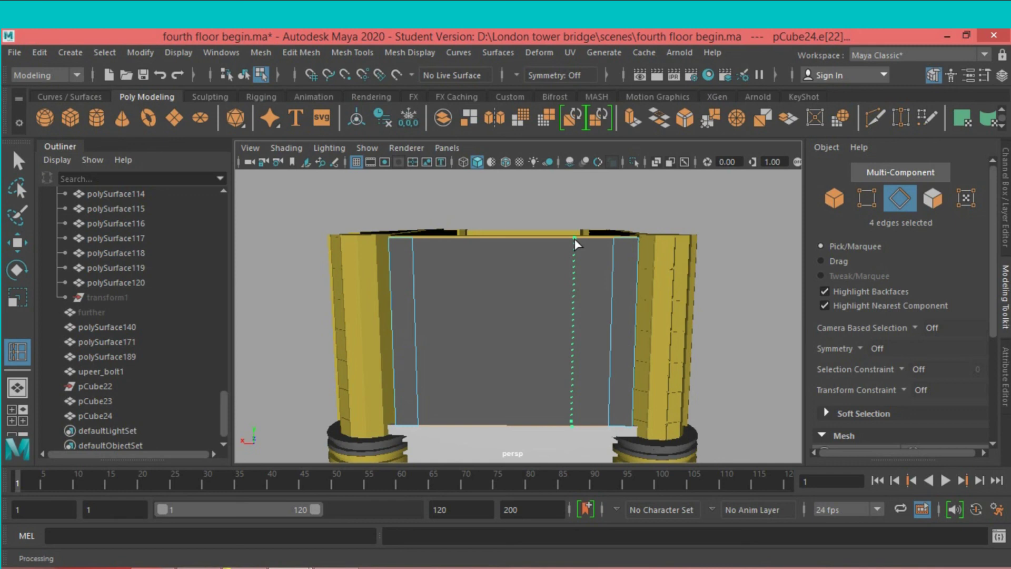
left_click_drag(578, 244, 578, 244)
left_click_drag(455, 244, 454, 243)
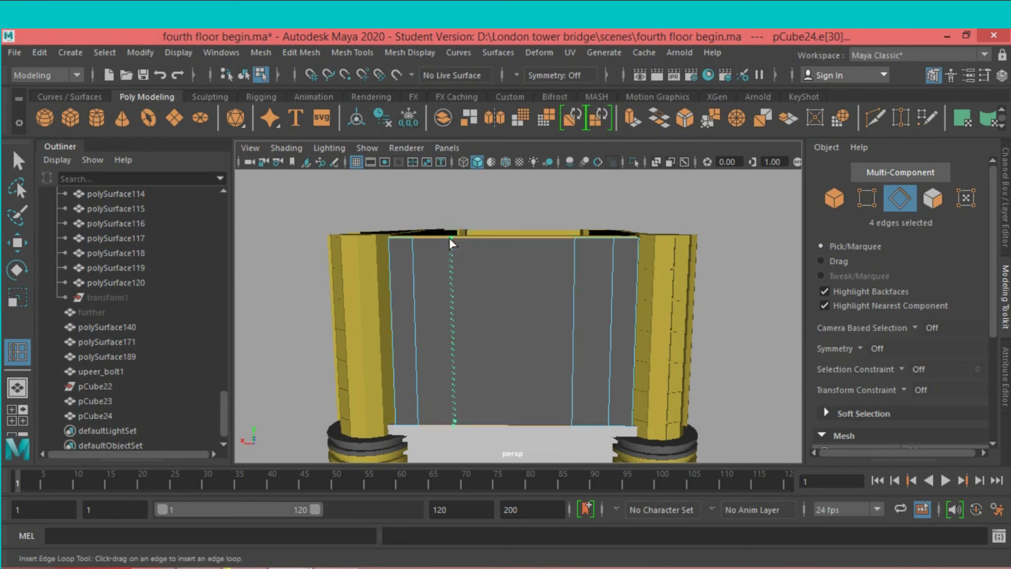
left_click_drag(451, 244, 452, 244)
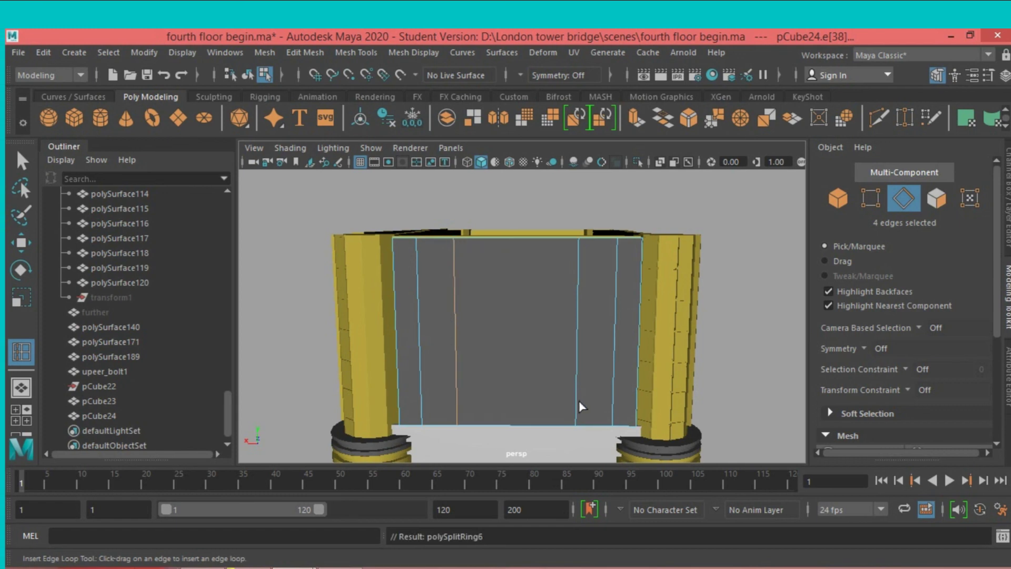
Insert horizontal edge loops near the bottom, near the top and across the lower section.
left_click_drag(577, 406, 578, 418)
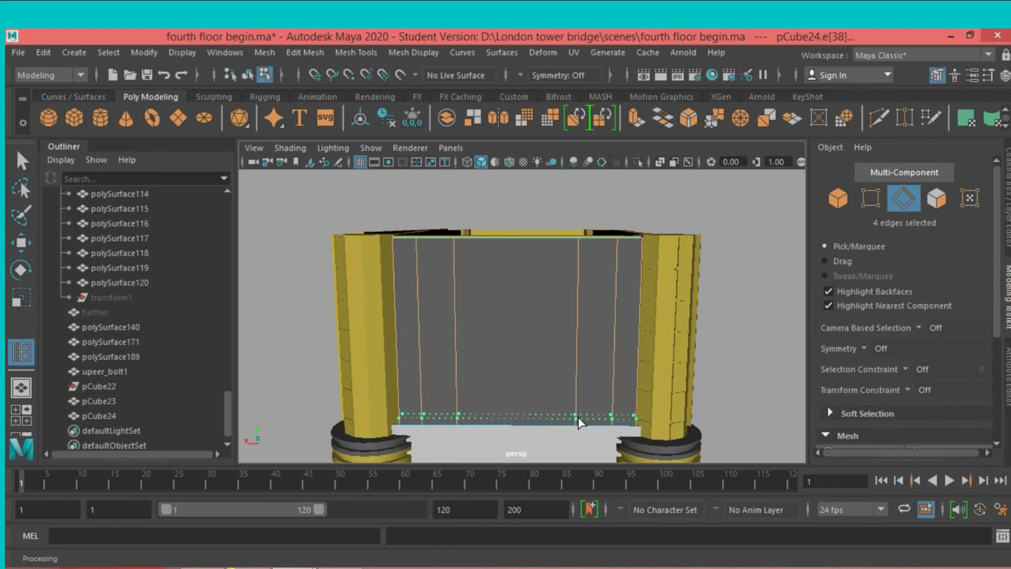
left_click_drag(578, 421, 578, 421)
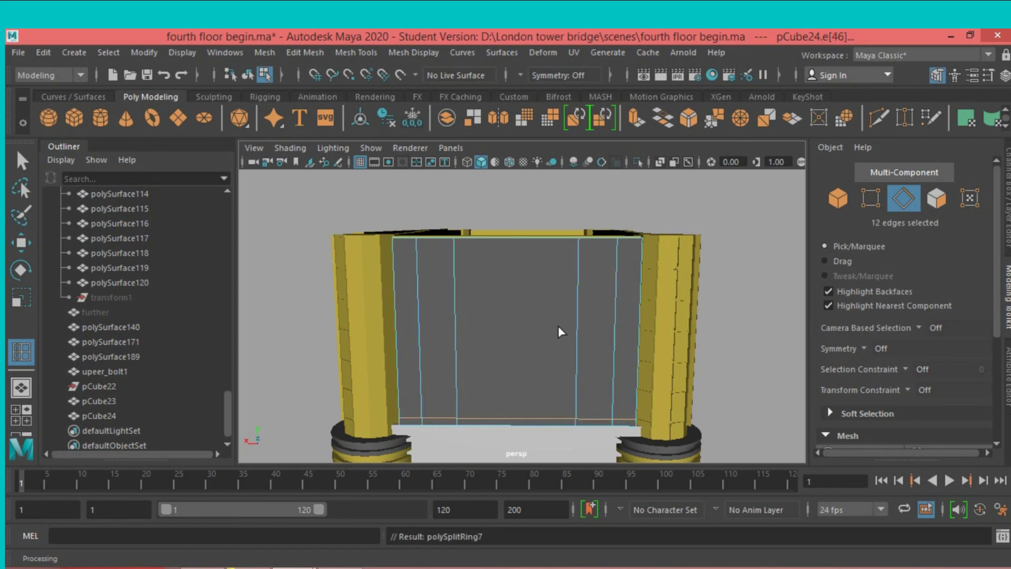
left_click_drag(579, 252, 579, 250)
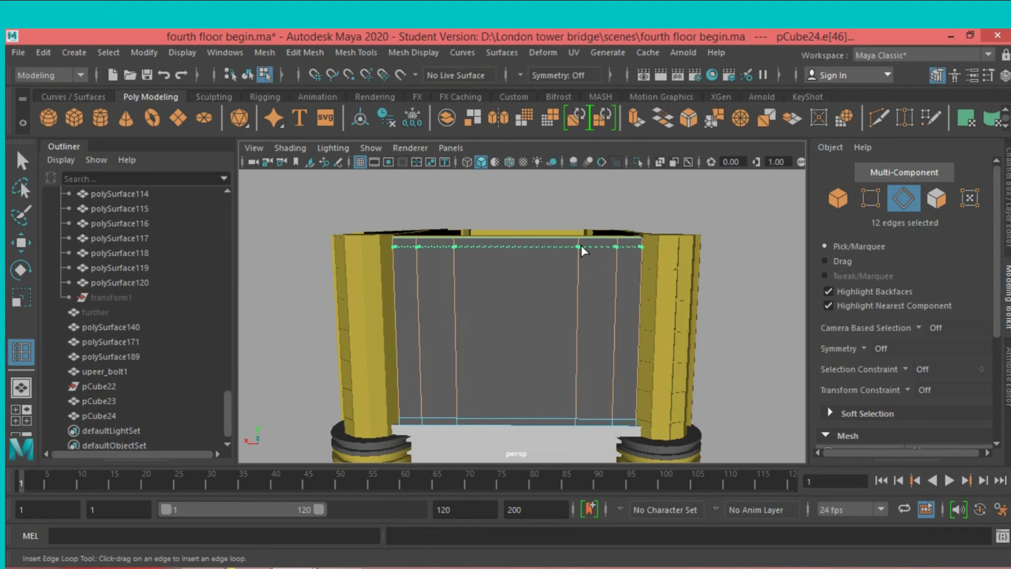
left_click_drag(580, 251, 580, 246)
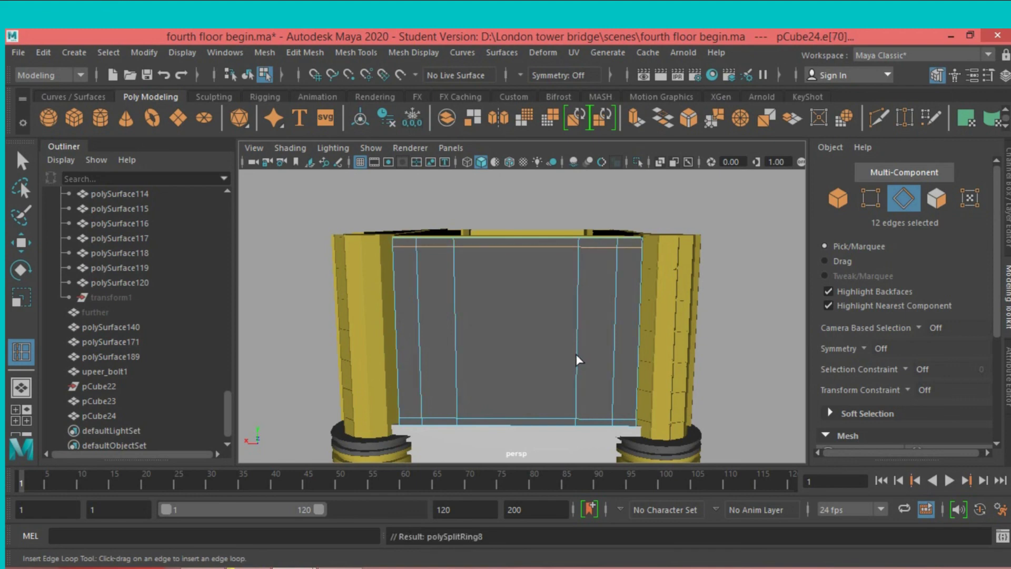
left_click_drag(576, 356, 575, 372)
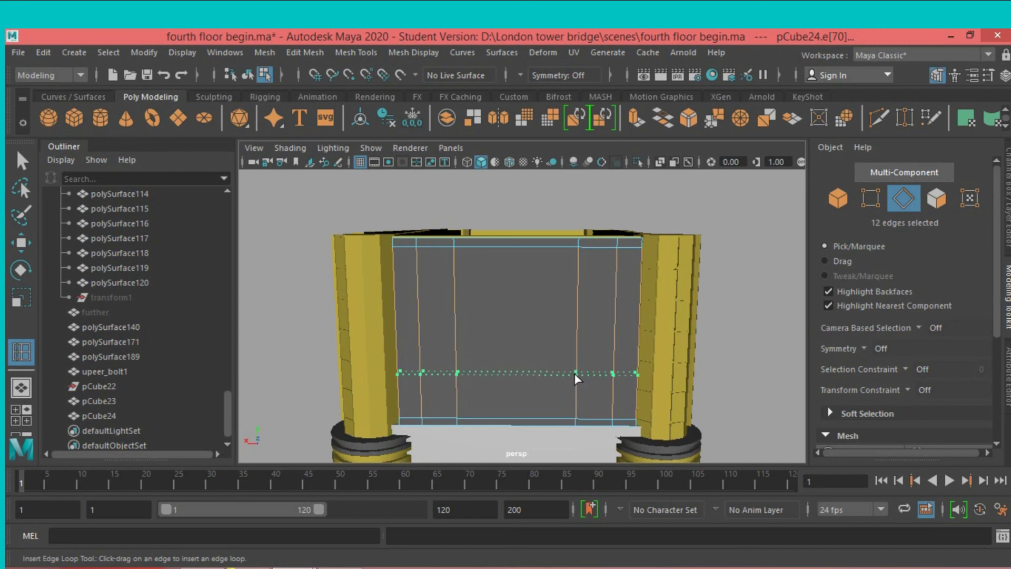
left_click_drag(575, 373, 574, 373)
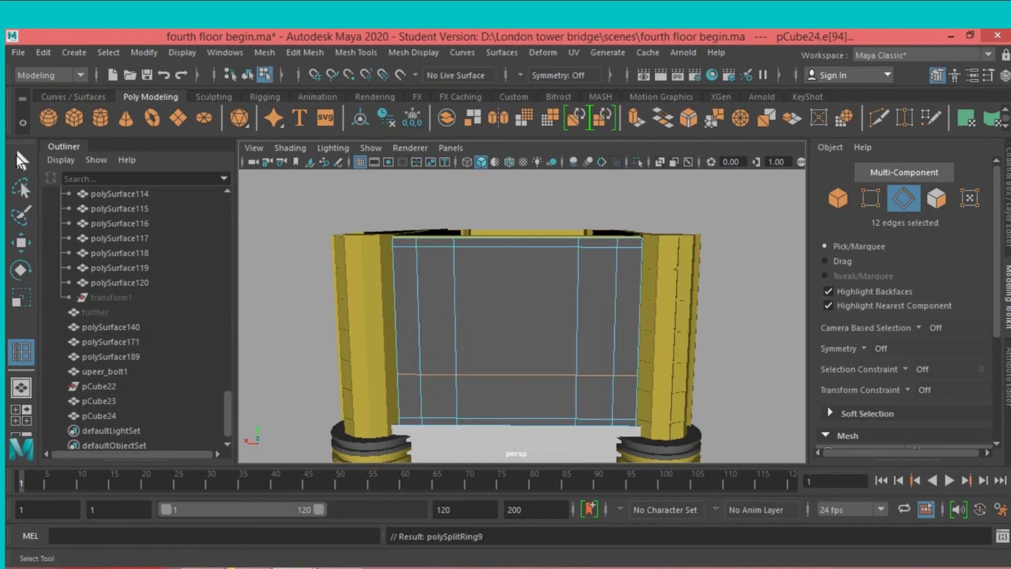
Select the panel's two lower faces and hide layer5 containing the yellow building.
key("q")
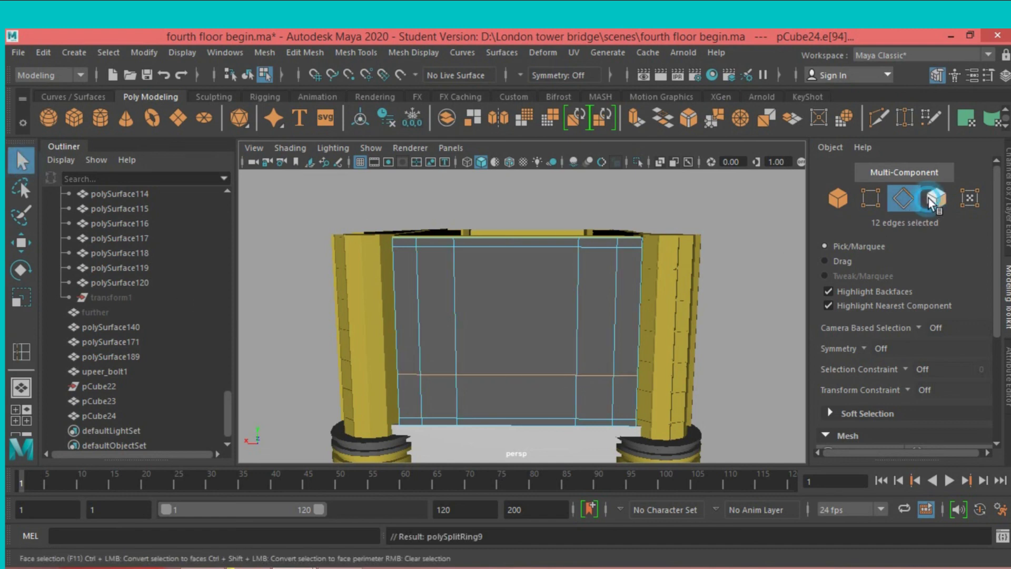
left_click(937, 198)
left_click(600, 395)
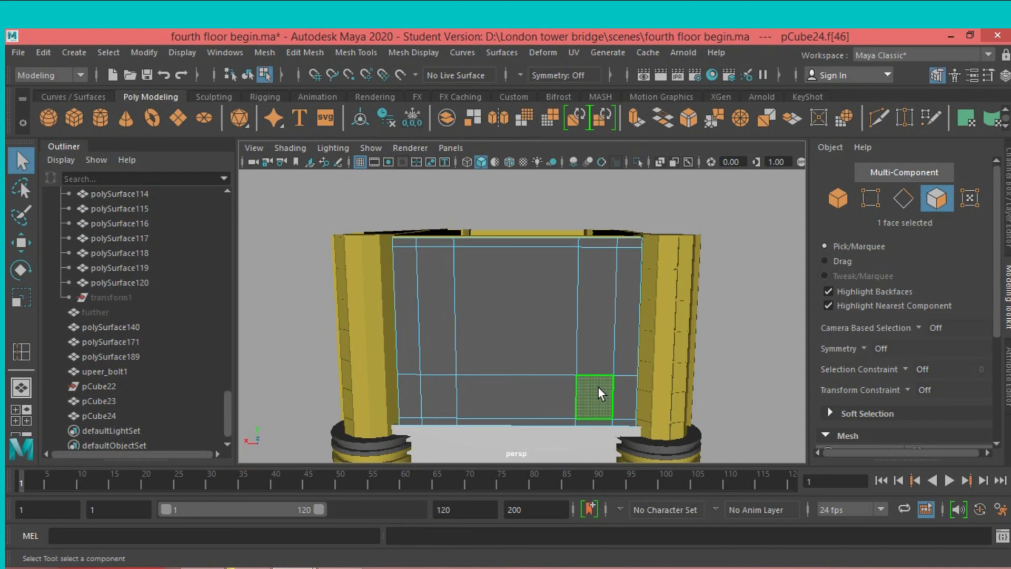
left_click(445, 402, "shift")
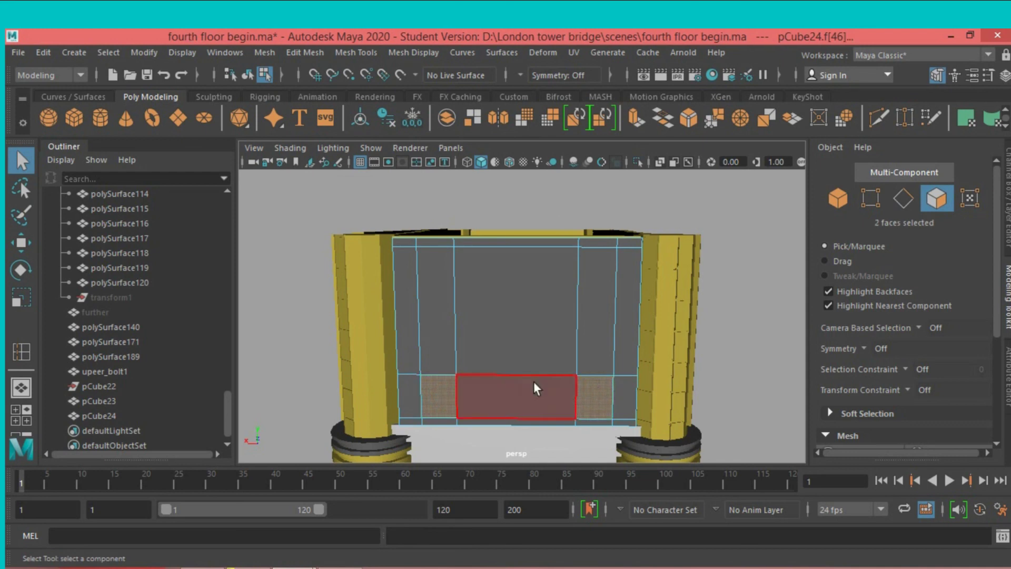
scroll(621, 363, "down", 3)
scroll(622, 364, "down", 2)
mouse_move(691, 365)
left_mouse_down("alt")
mouse_move(551, 373)
mouse_move(522, 322)
left_mouse_up("alt")
scroll(564, 355, "up", 3)
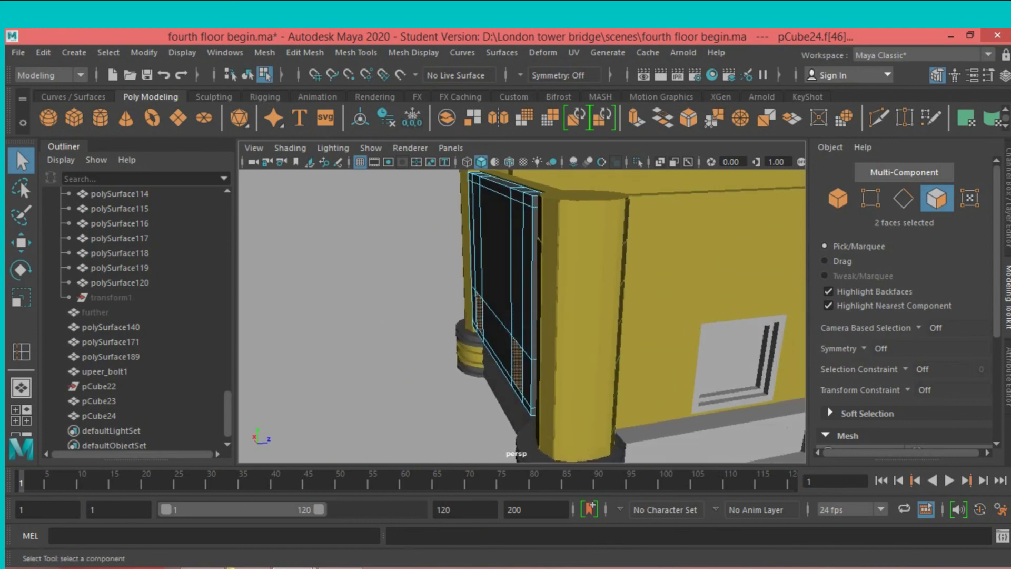
left_click(1007, 227)
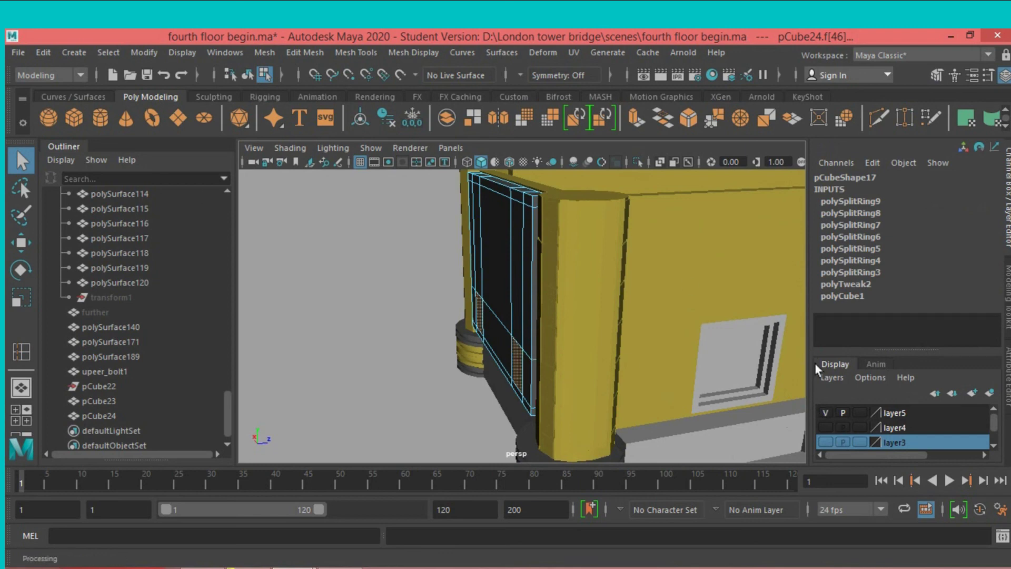
left_click(829, 413)
left_click_drag(679, 388, 678, 389, "alt")
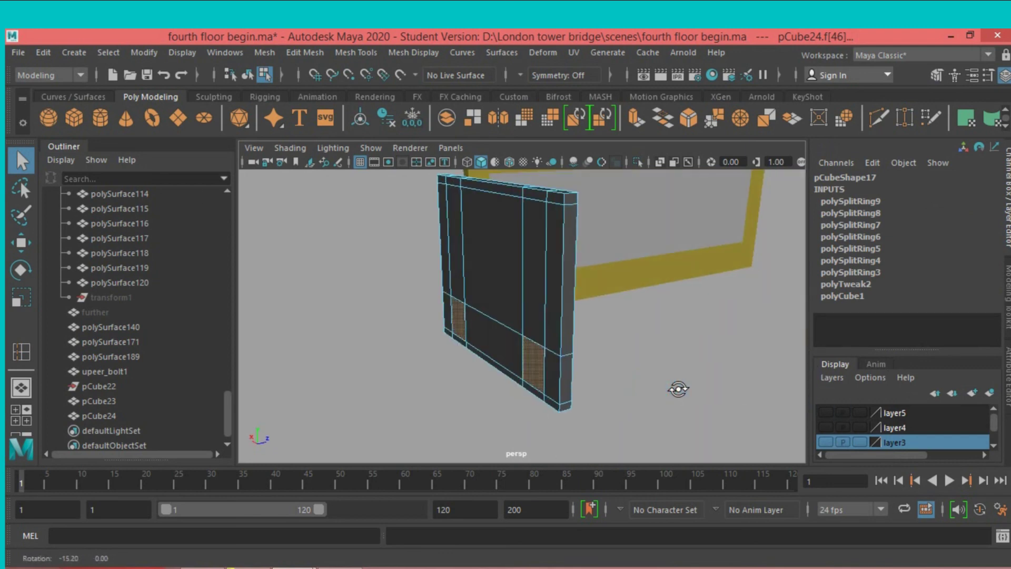
Extrude the two faces outward to Local Translate Z 2.326.
left_click(637, 121)
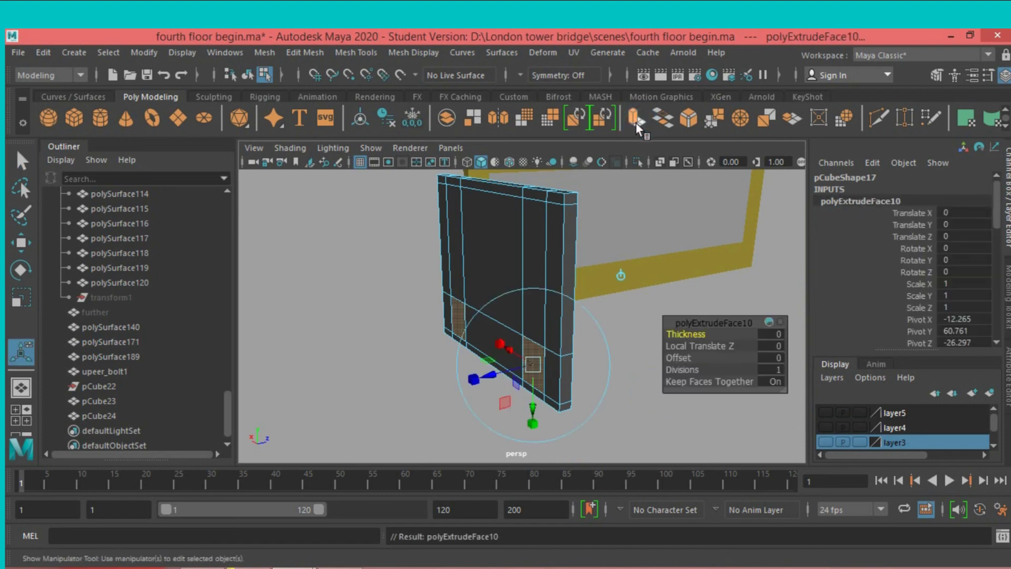
mouse_move(519, 350)
left_mouse_down()
mouse_move(468, 388)
mouse_move(329, 370)
mouse_move(327, 357)
left_mouse_up()
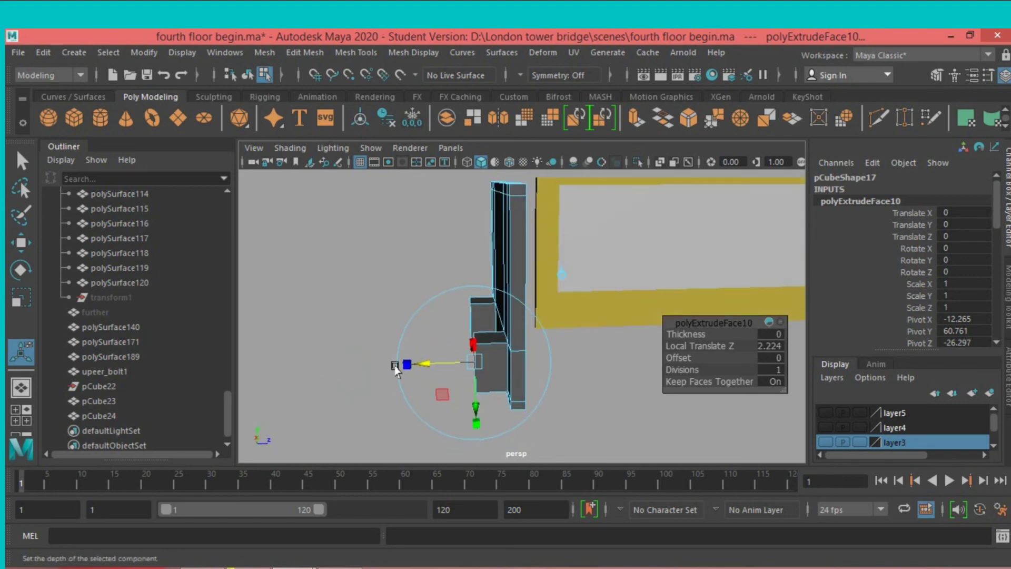
left_click_drag(423, 367, 295, 363)
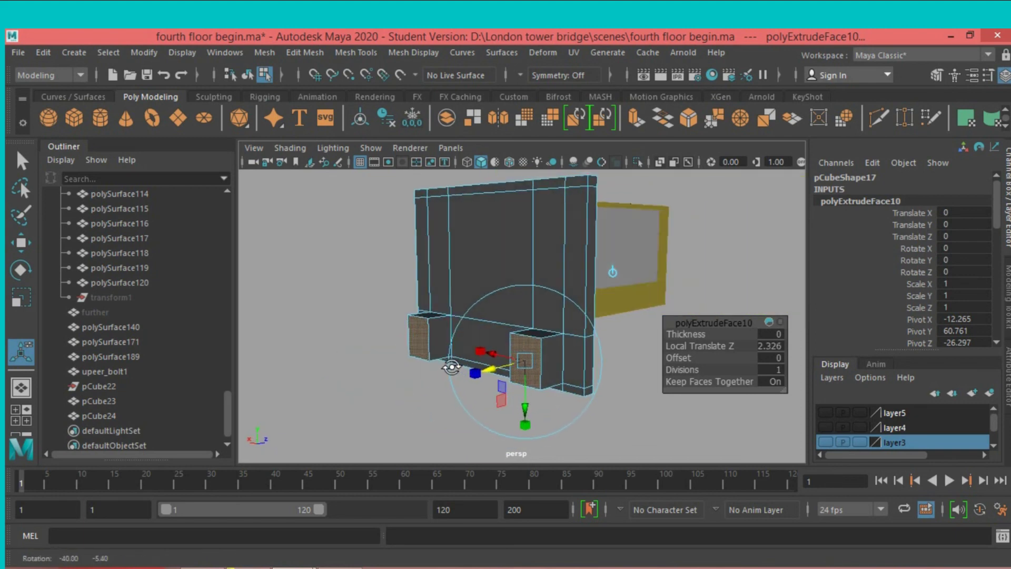
left_click(936, 75)
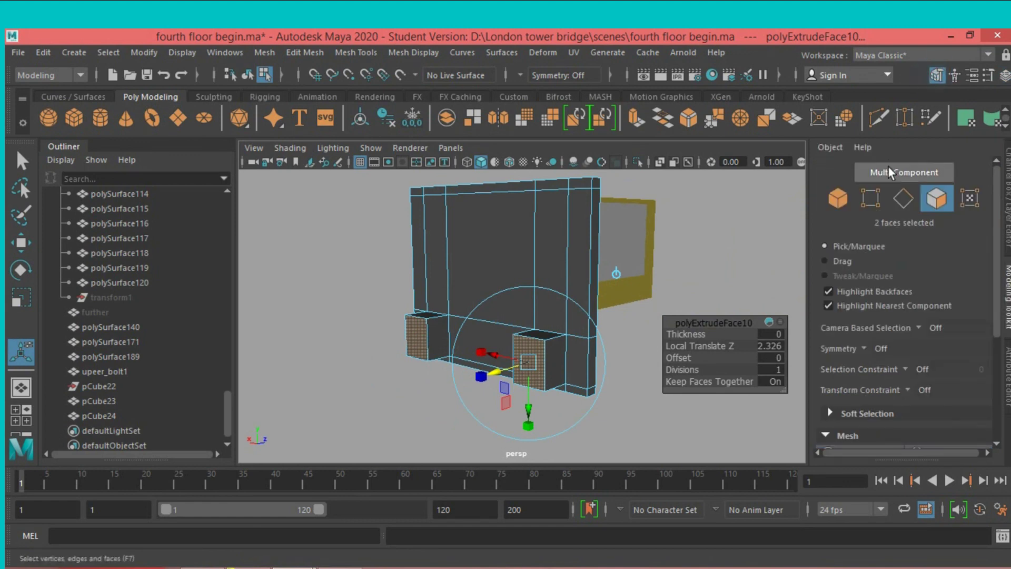
left_click(904, 197)
left_click_drag(729, 293, 779, 273, "alt")
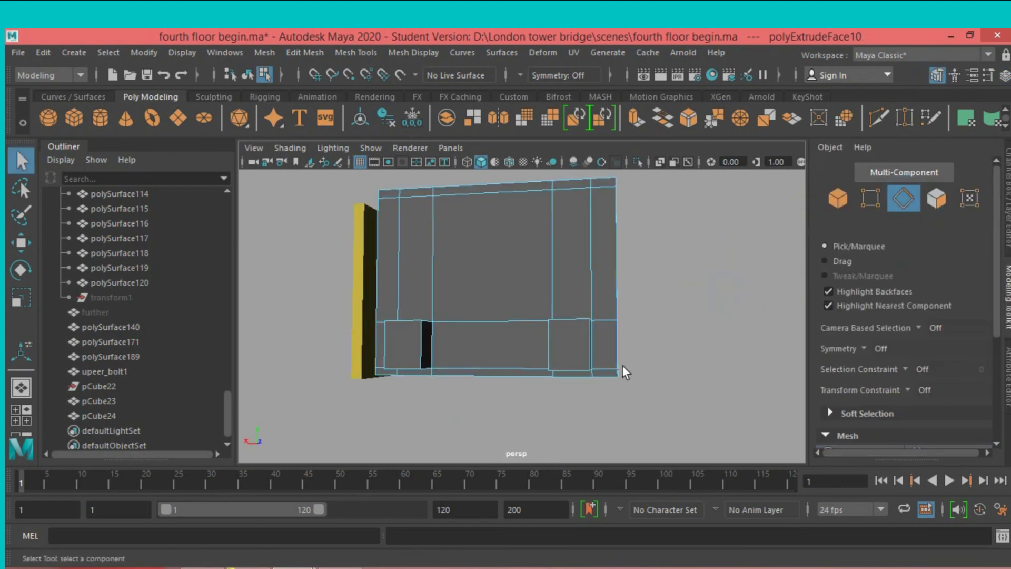
Raise both blocks' bottom edges upward in Y to slope their undersides.
left_click(582, 366)
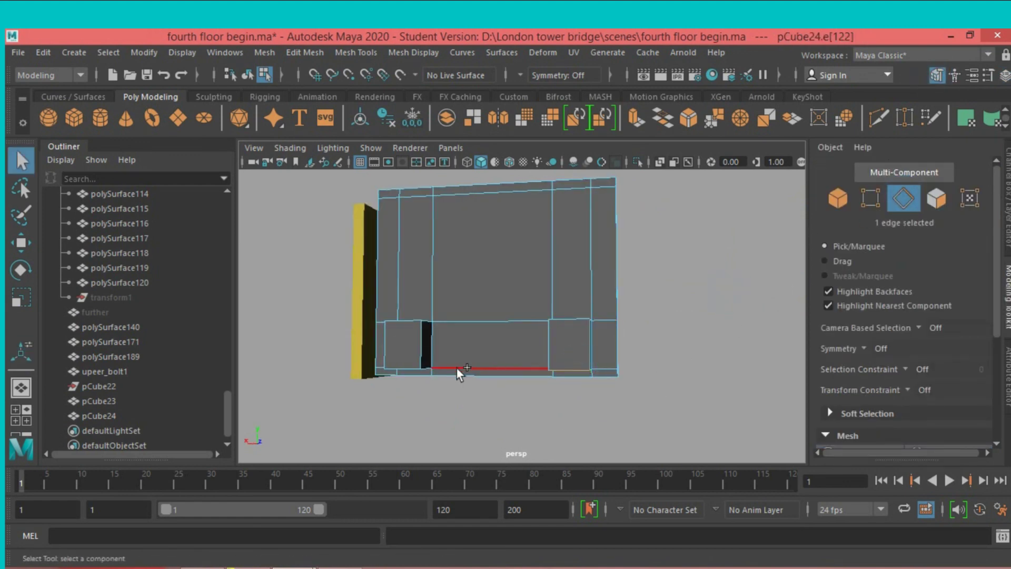
left_click(412, 365, "shift")
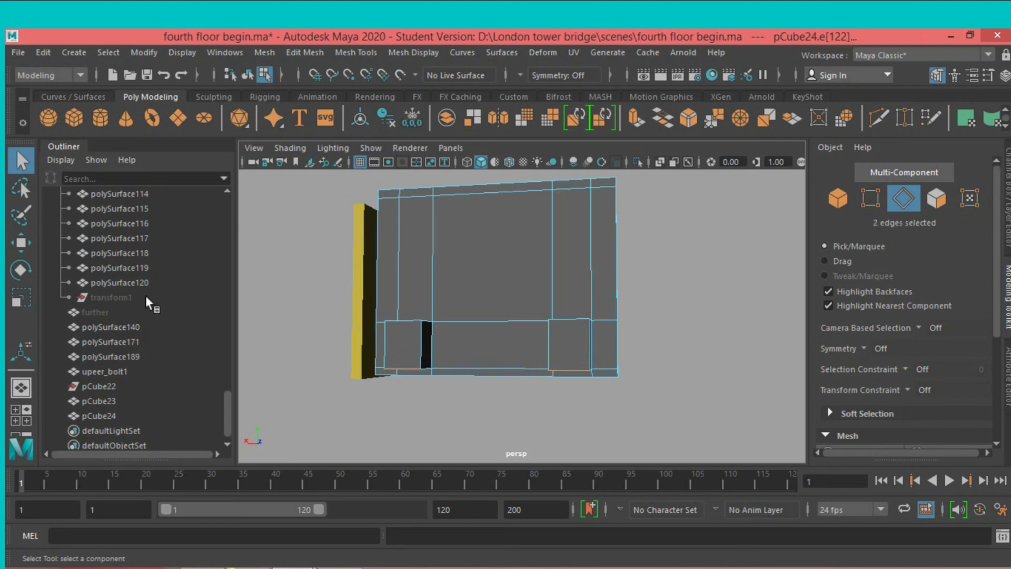
left_click(21, 242)
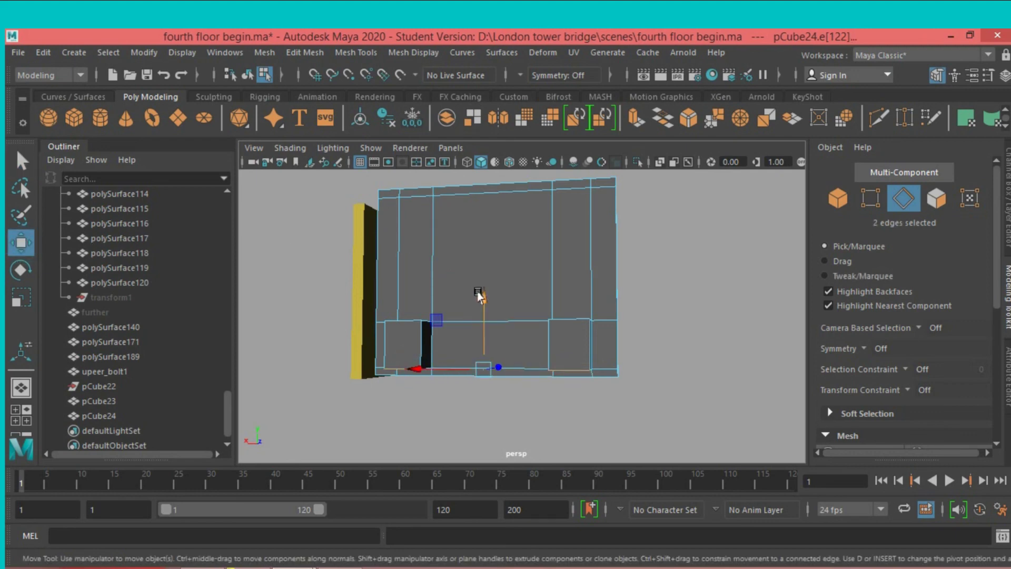
left_click_drag(484, 296, 489, 271)
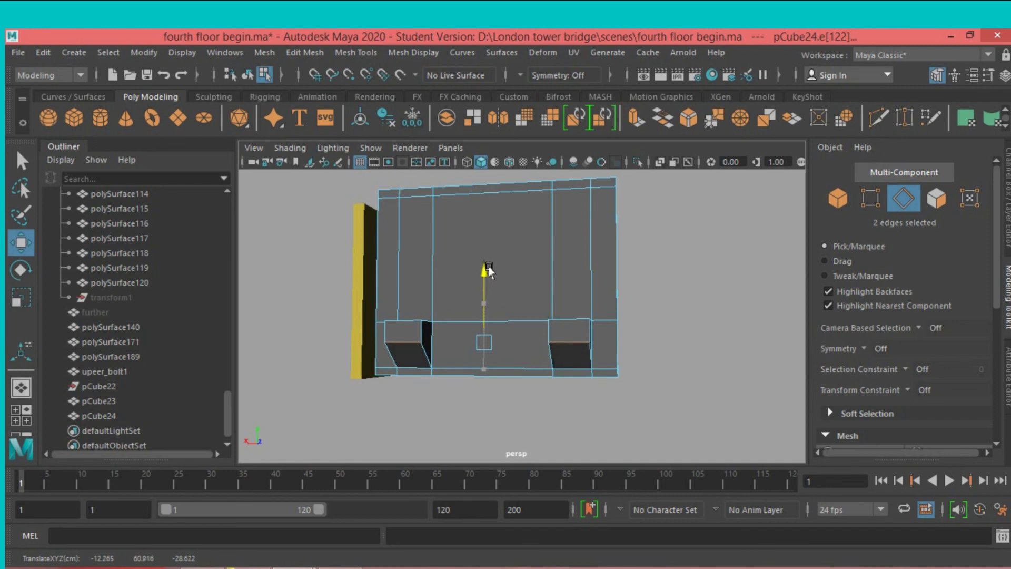
mouse_move(649, 274)
left_mouse_down("alt")
mouse_move(656, 295)
mouse_move(677, 305)
mouse_move(676, 275)
left_mouse_up("alt")
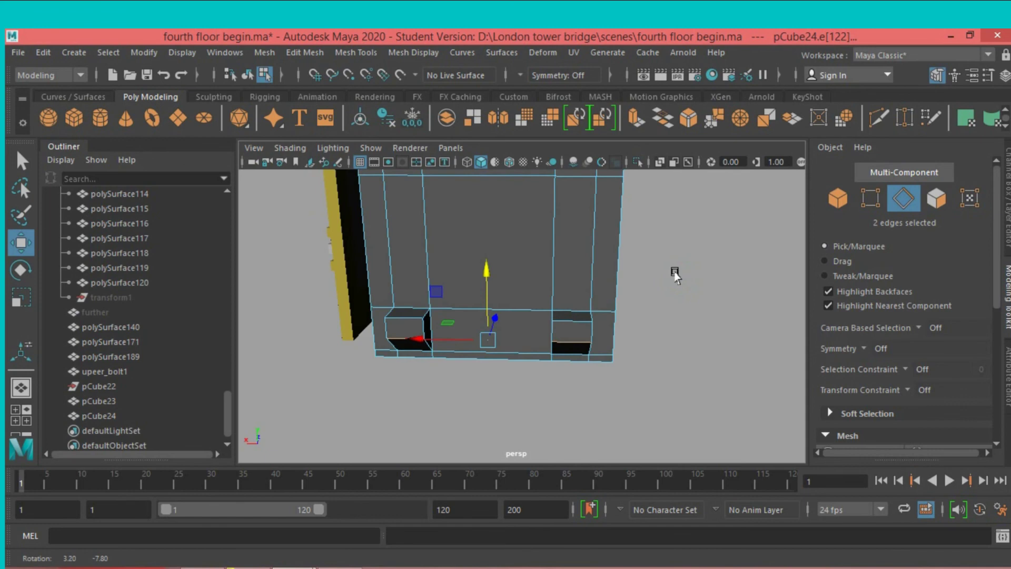
Return to object mode and select the larger facade wall piece, pCube23.
left_click(836, 196)
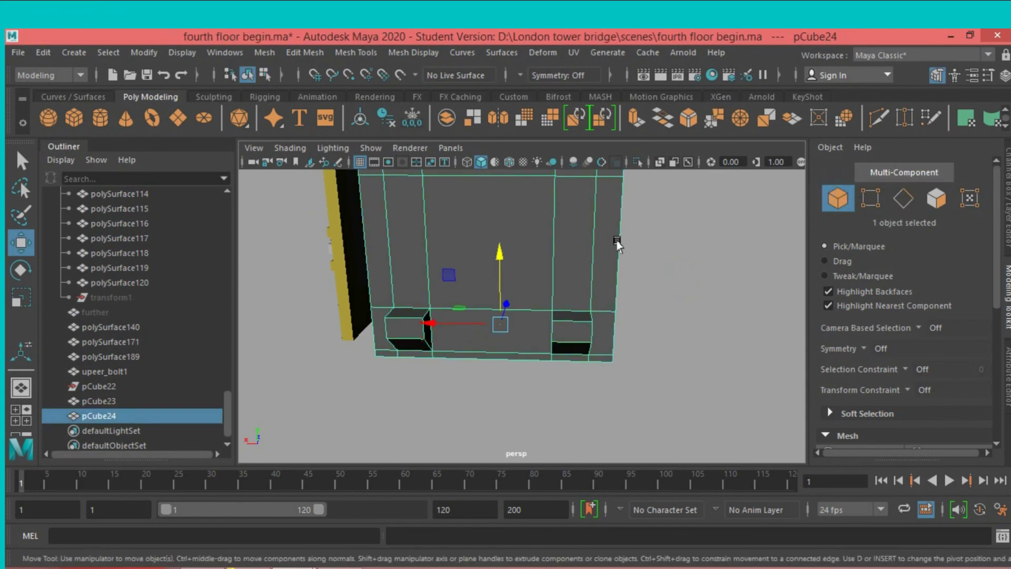
mouse_move(617, 244)
middle_mouse_down("alt")
mouse_move(606, 221)
mouse_move(576, 290)
middle_mouse_up("alt")
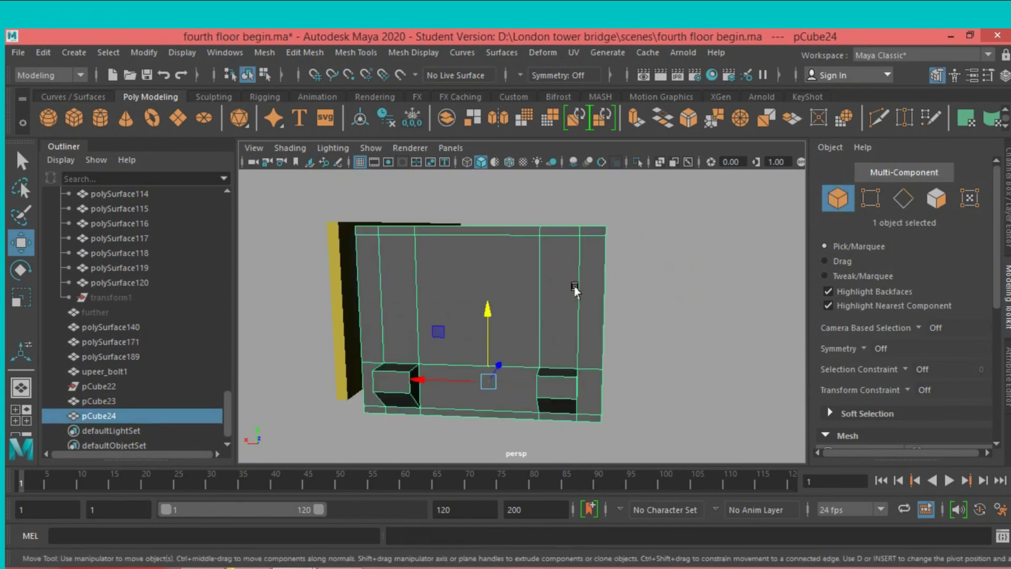
left_click_drag(575, 290, 583, 289, "alt")
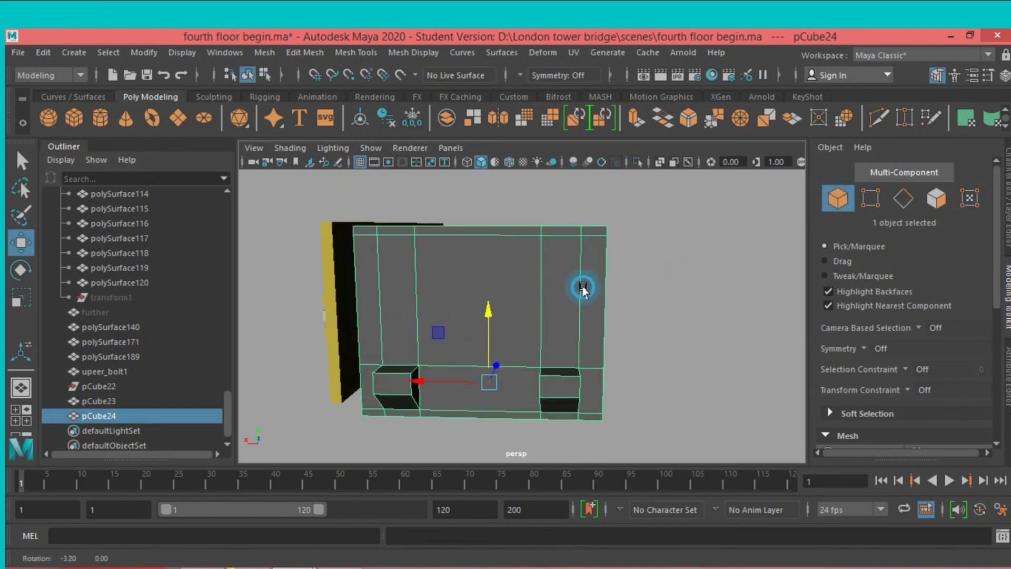
left_click(935, 199)
left_click(501, 324)
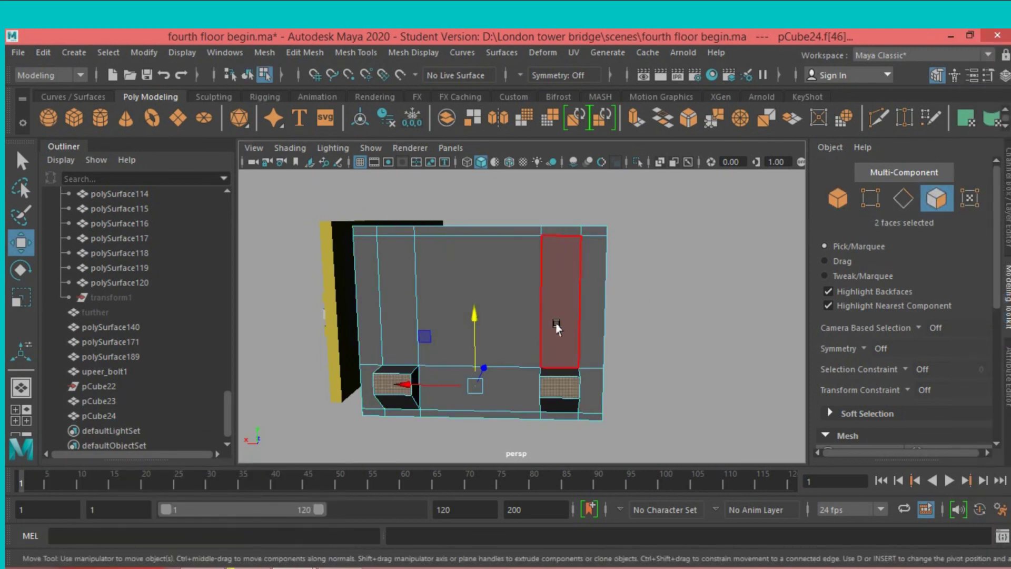
left_click(21, 164)
scroll(334, 296, "down", 2)
left_click_drag(328, 306, 508, 307, "alt")
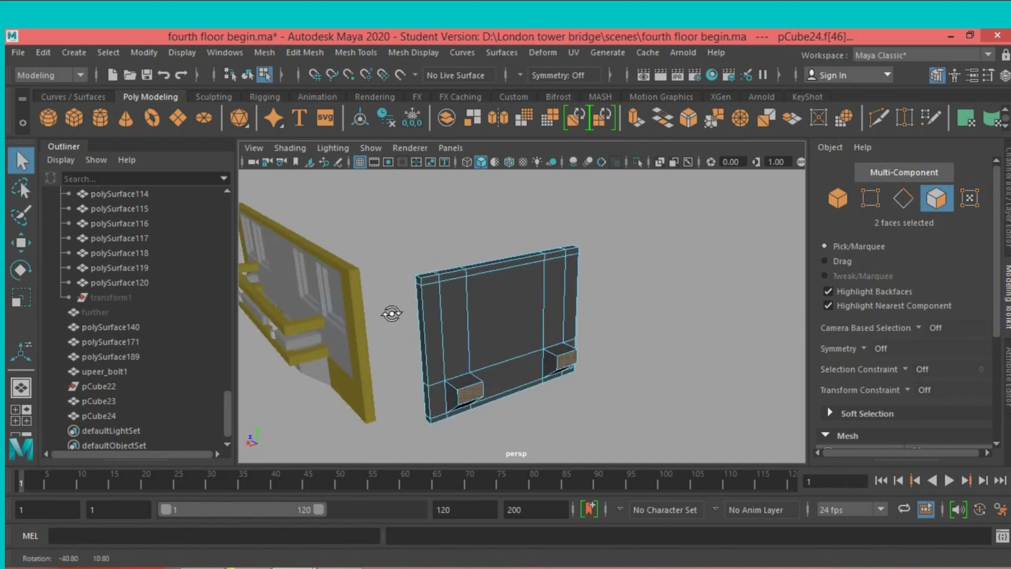
left_click(838, 199)
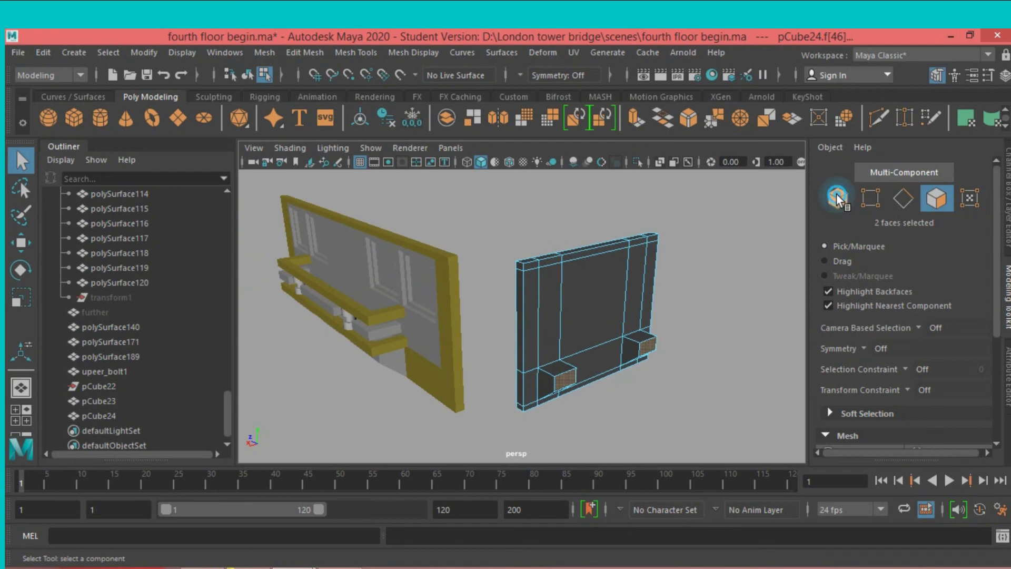
left_click_drag(655, 257, 612, 350, "alt")
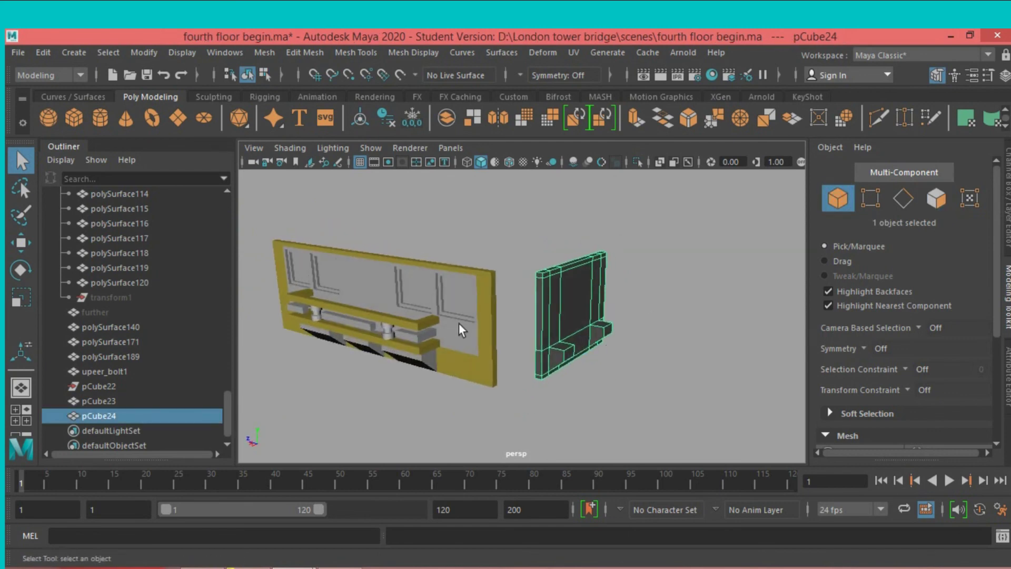
left_click(418, 327)
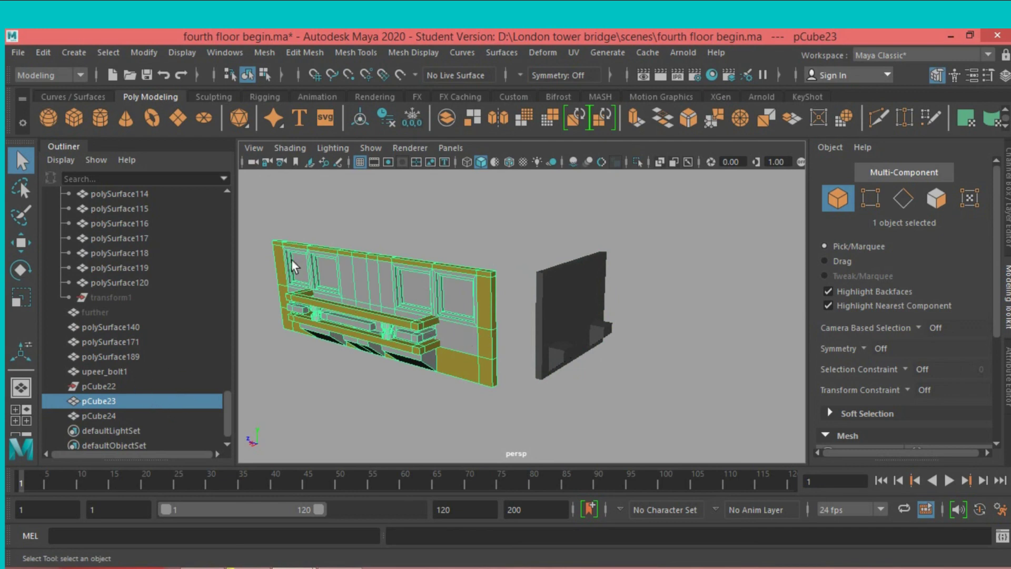
Create a new cube, pCube25, and lift it up and back toward the walls.
left_click(73, 116)
scroll(509, 286, "down", 3)
scroll(507, 285, "down", 3)
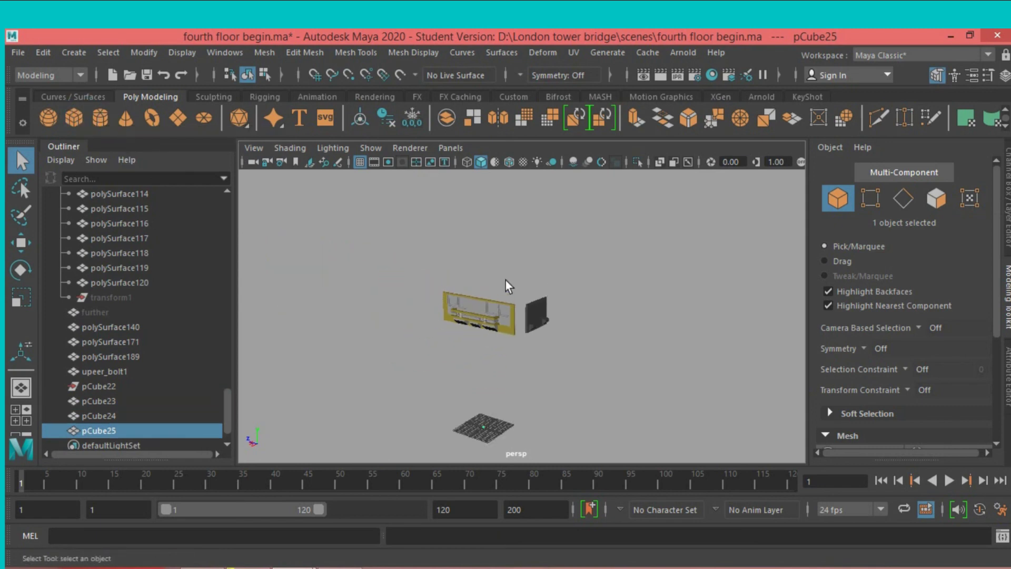
scroll(505, 284, "down", 2)
left_click(19, 244)
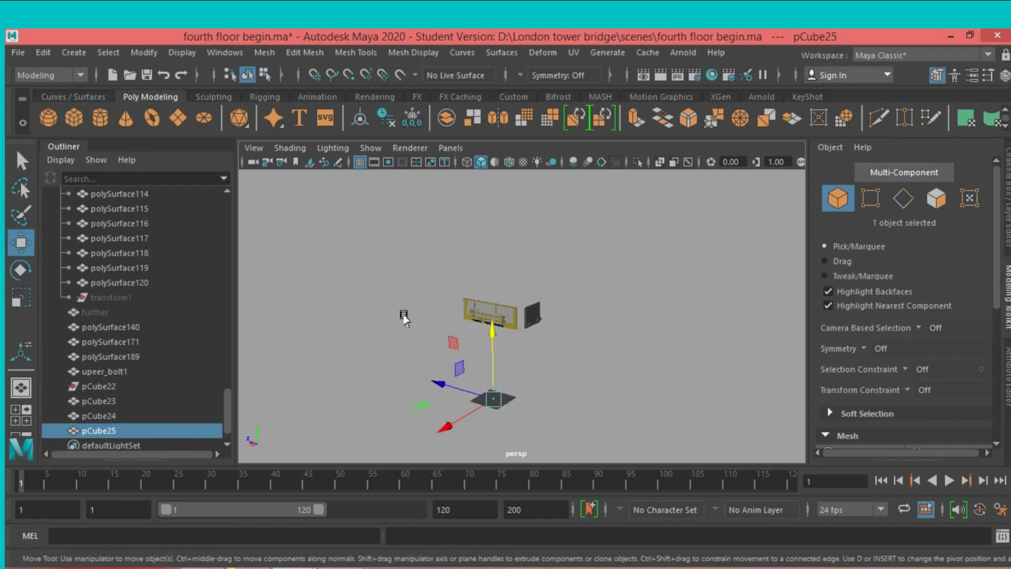
left_click_drag(493, 364, 521, 268)
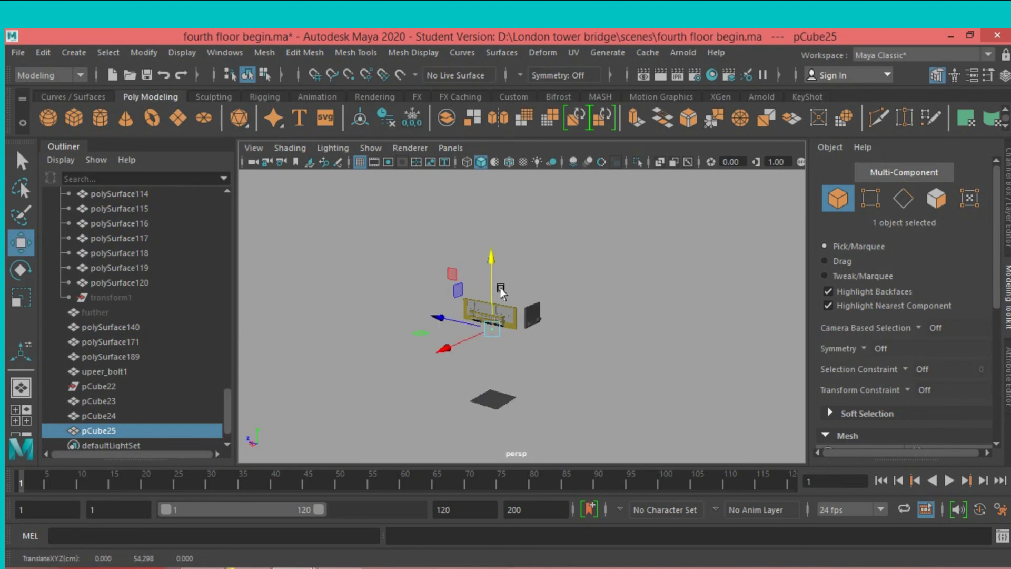
mouse_move(461, 322)
left_mouse_down()
mouse_move(467, 368)
mouse_move(485, 359)
mouse_move(491, 322)
left_mouse_up()
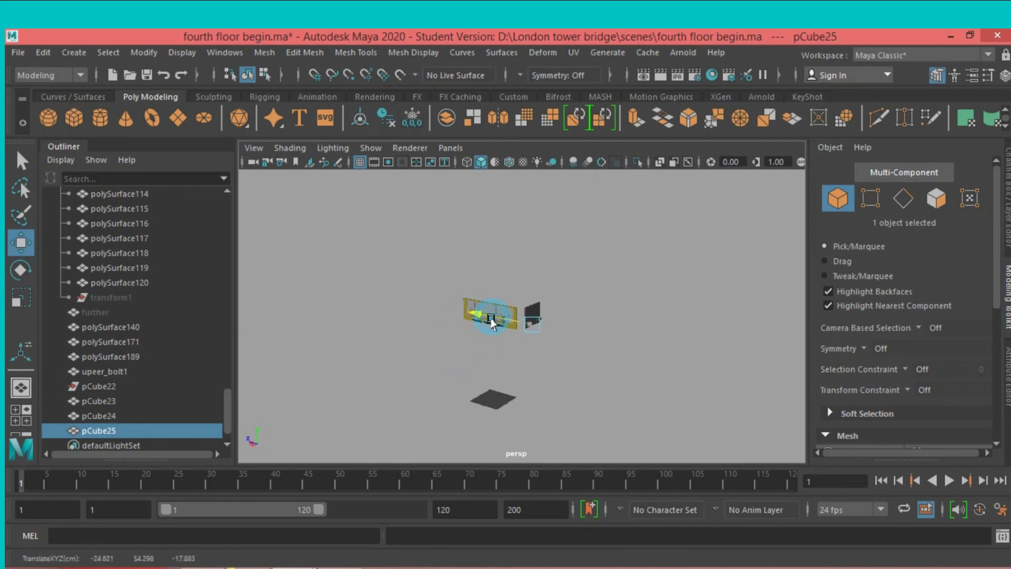
key("f")
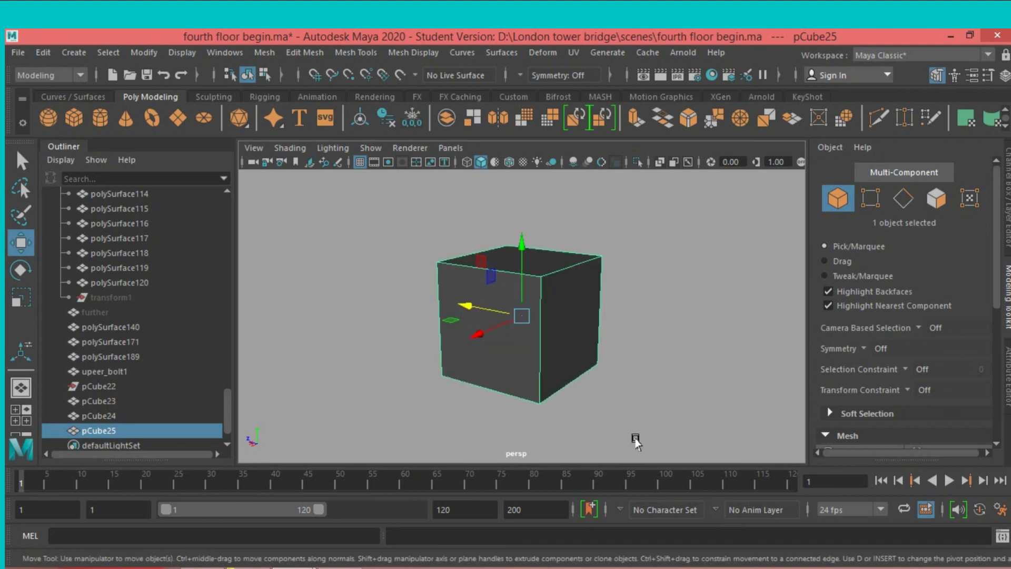
key("ctrl+1")
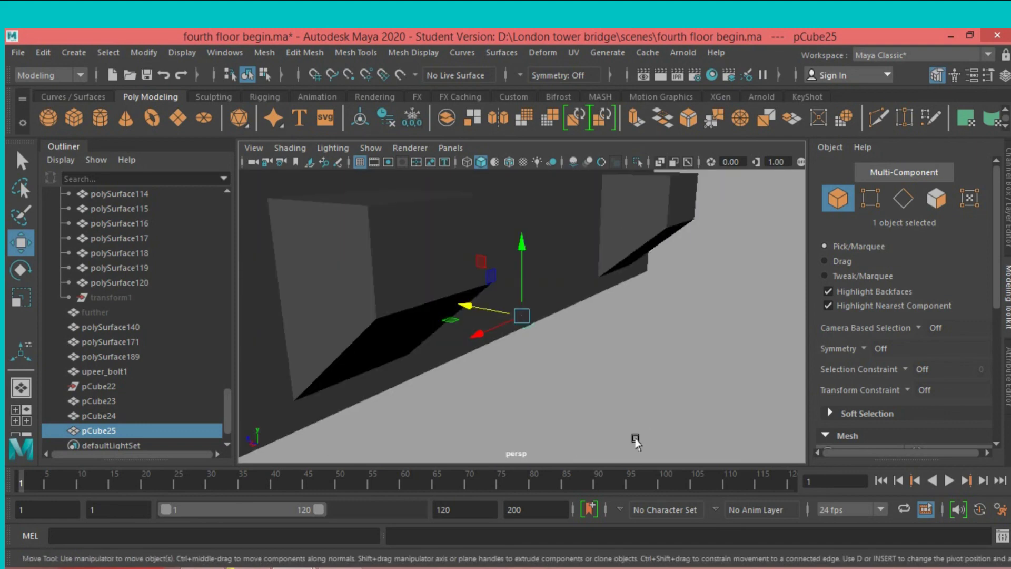
Position pCube25 against the dark panel just above the right-hand lower block.
left_click_drag(637, 440, 543, 441, "alt")
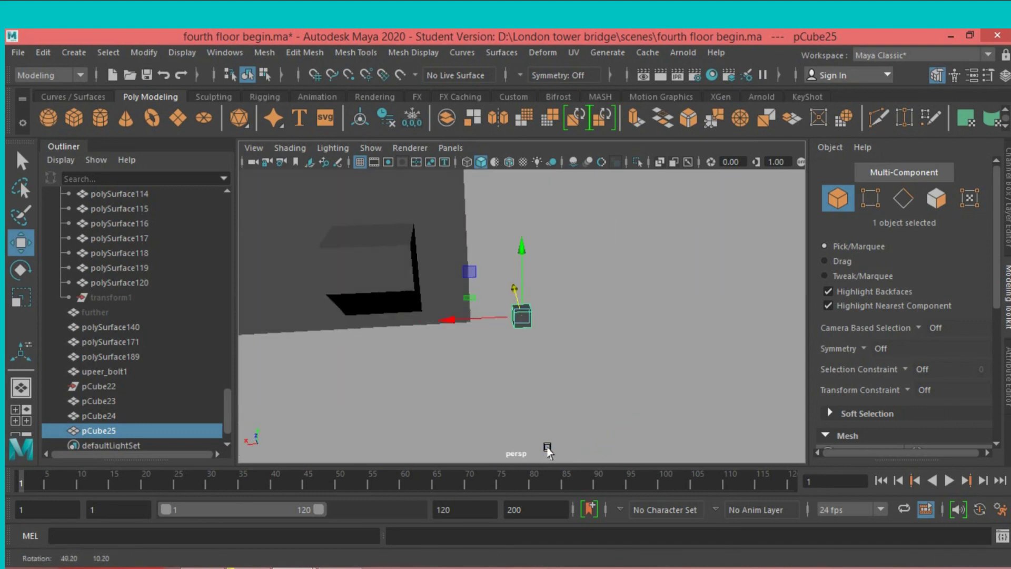
mouse_move(508, 404)
left_mouse_down("alt")
mouse_move(632, 442)
mouse_move(612, 401)
left_mouse_up("alt")
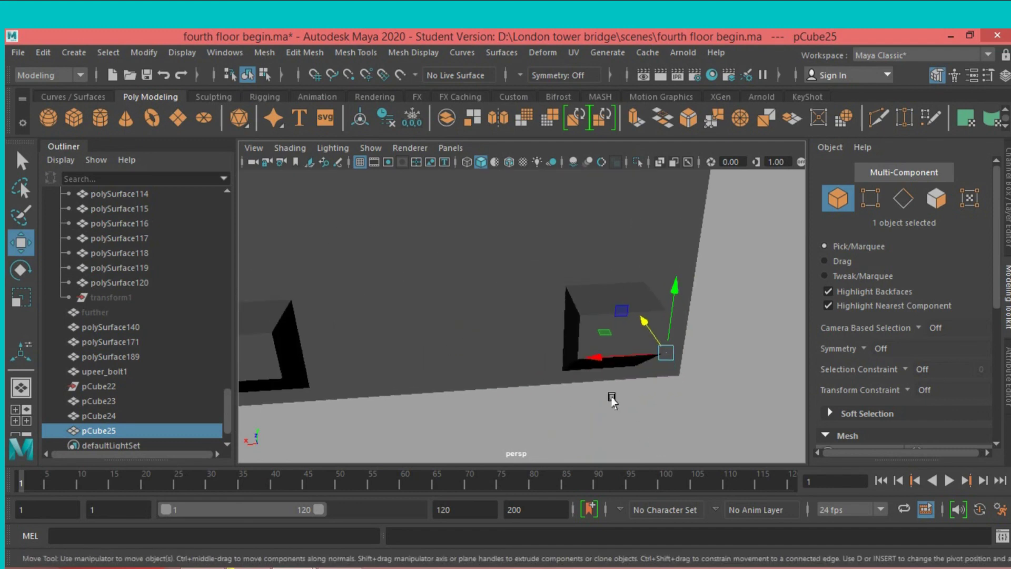
left_click_drag(606, 362, 461, 353)
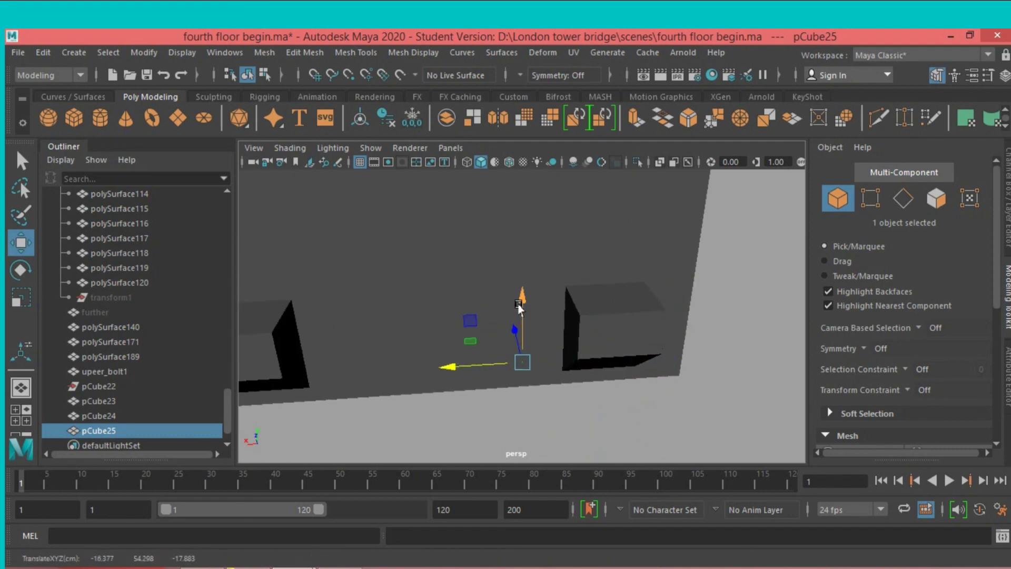
left_click_drag(519, 306, 529, 245)
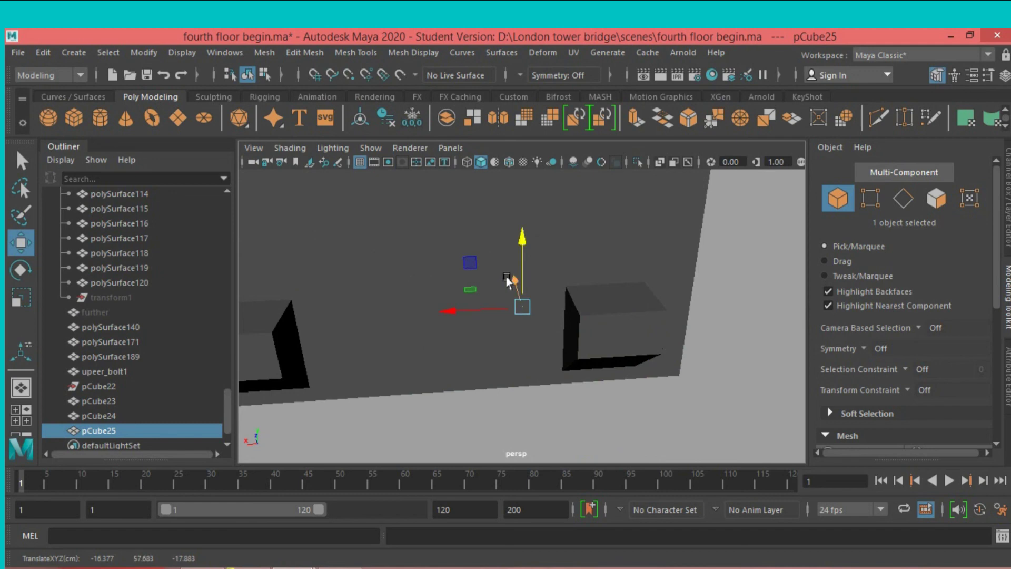
left_click_drag(507, 280, 531, 336)
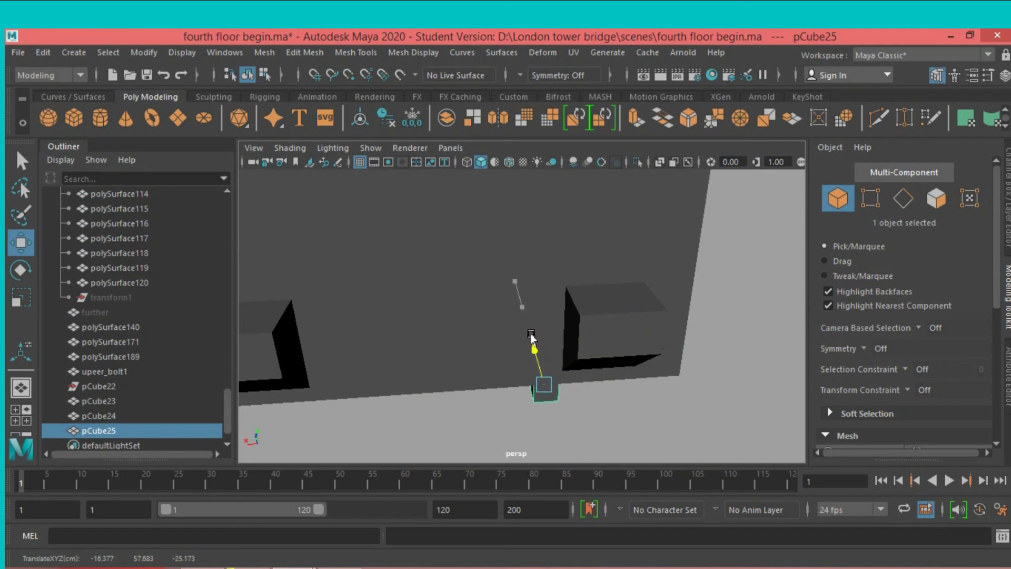
left_click_drag(543, 329, 566, 292)
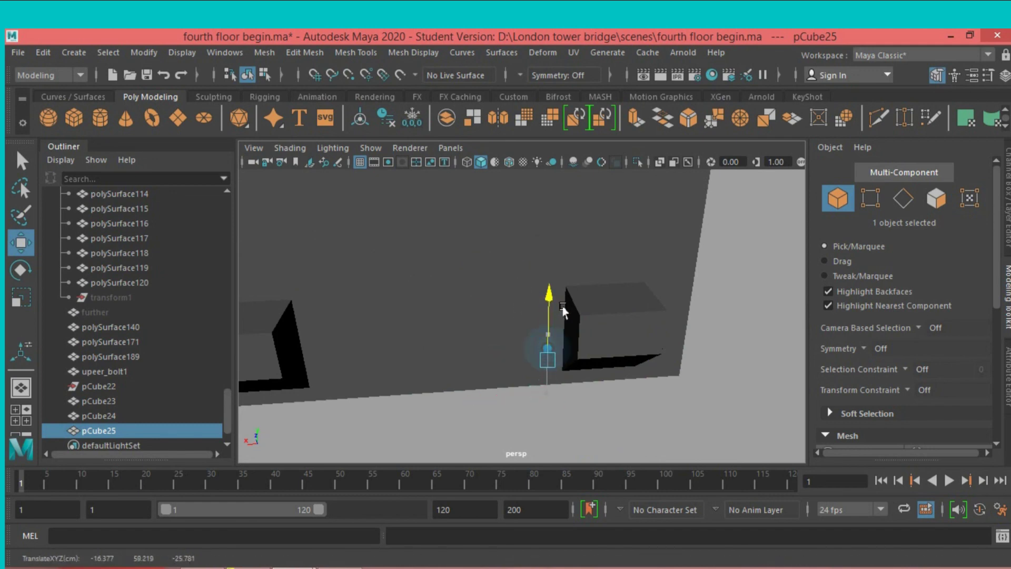
left_click_drag(515, 319, 519, 316, "alt")
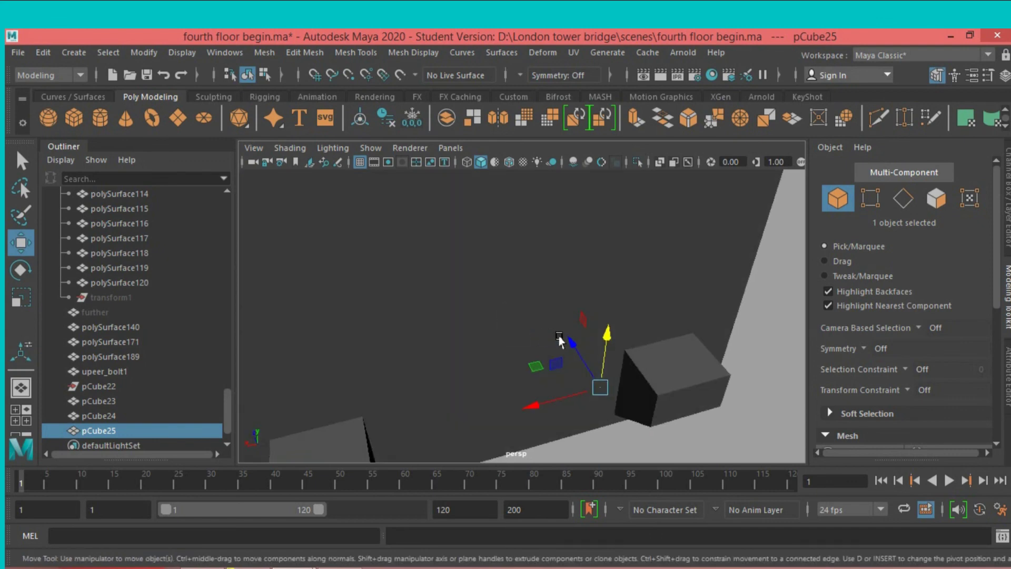
mouse_move(566, 343)
left_mouse_down()
mouse_move(601, 372)
mouse_move(668, 321)
mouse_move(700, 323)
mouse_move(653, 296)
mouse_move(603, 339)
mouse_move(598, 373)
left_mouse_up()
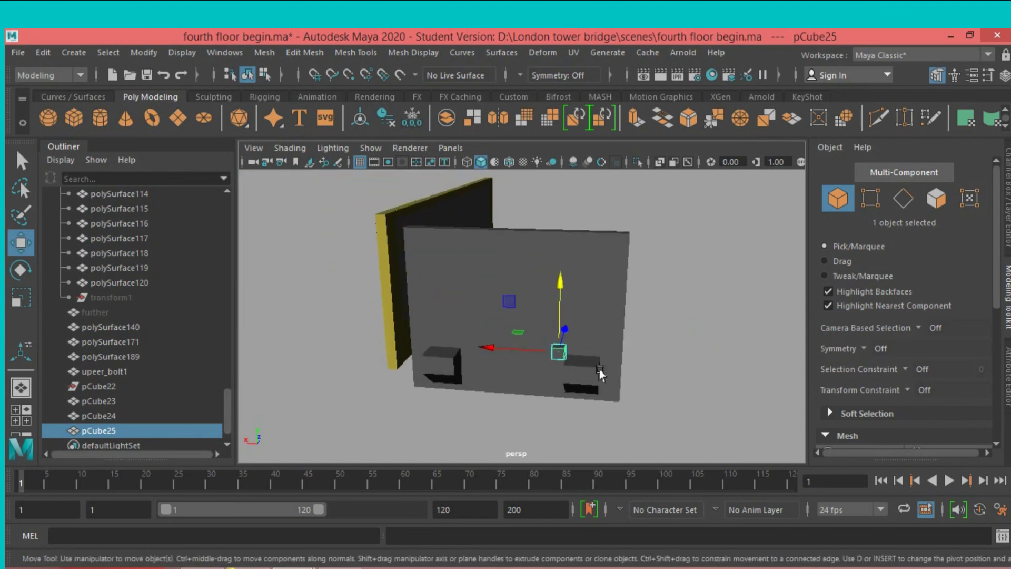
Turn on Wireframe on Shaded so mesh edges show over the wall panel.
middle_click_drag(599, 372, 614, 370, "alt")
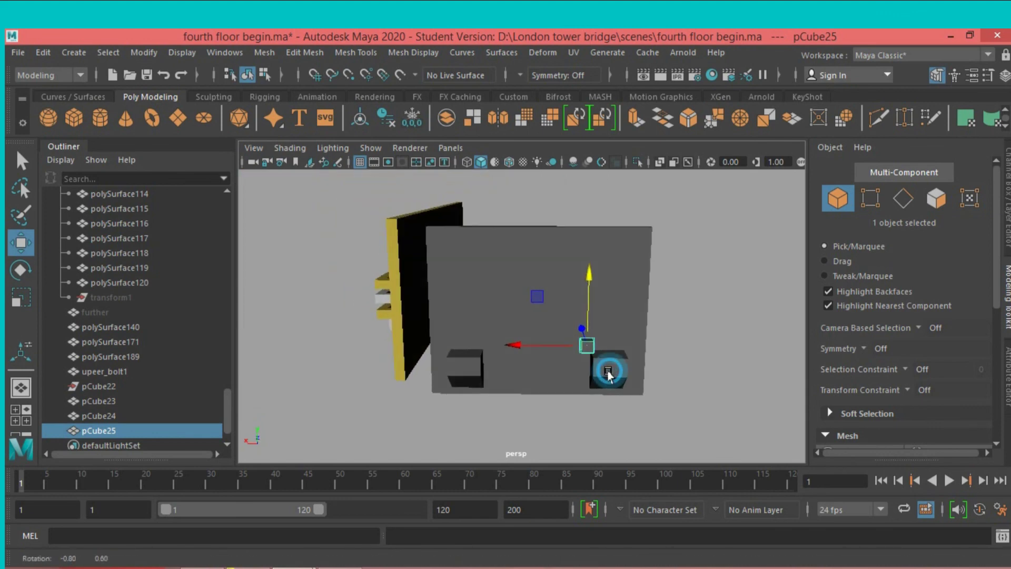
scroll(614, 372, "up", 2)
mouse_move(614, 371)
left_mouse_down("alt")
mouse_move(580, 375)
mouse_move(600, 379)
left_mouse_up("alt")
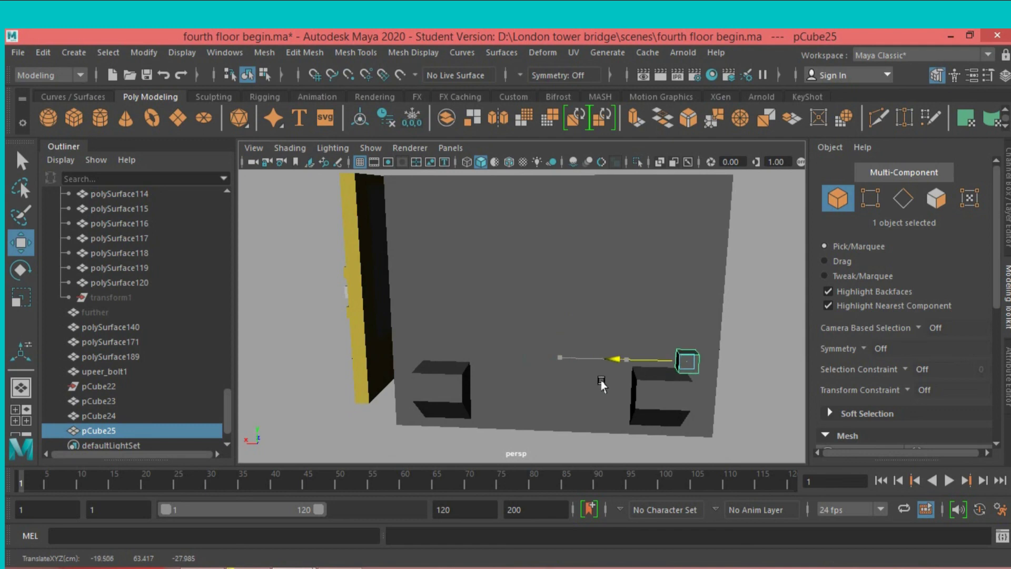
mouse_move(600, 378)
left_mouse_down("alt")
mouse_move(556, 392)
mouse_move(494, 384)
left_mouse_up("alt")
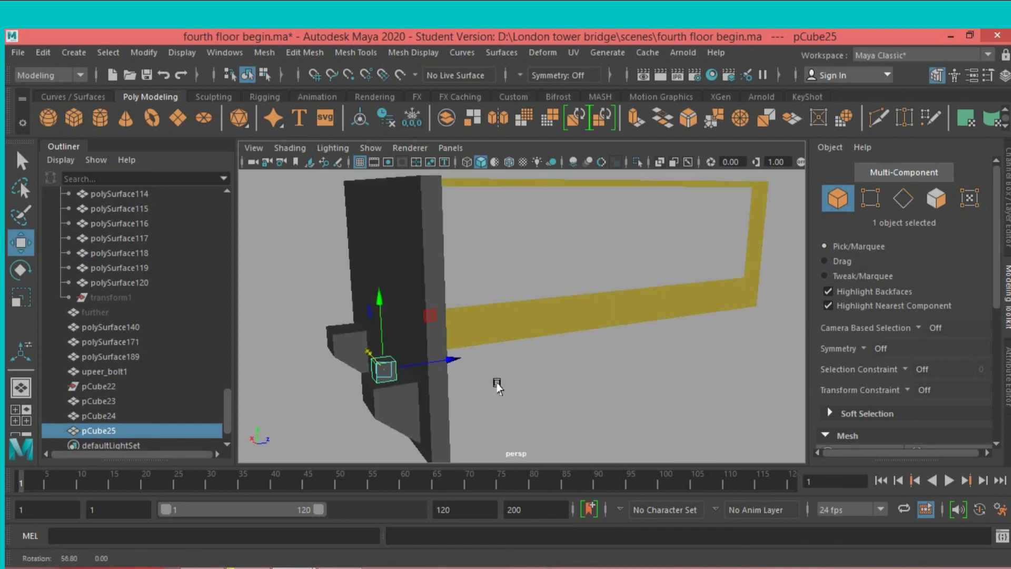
left_click(509, 161)
mouse_move(527, 287)
left_mouse_down("alt")
mouse_move(620, 289)
mouse_move(610, 286)
left_mouse_up("alt")
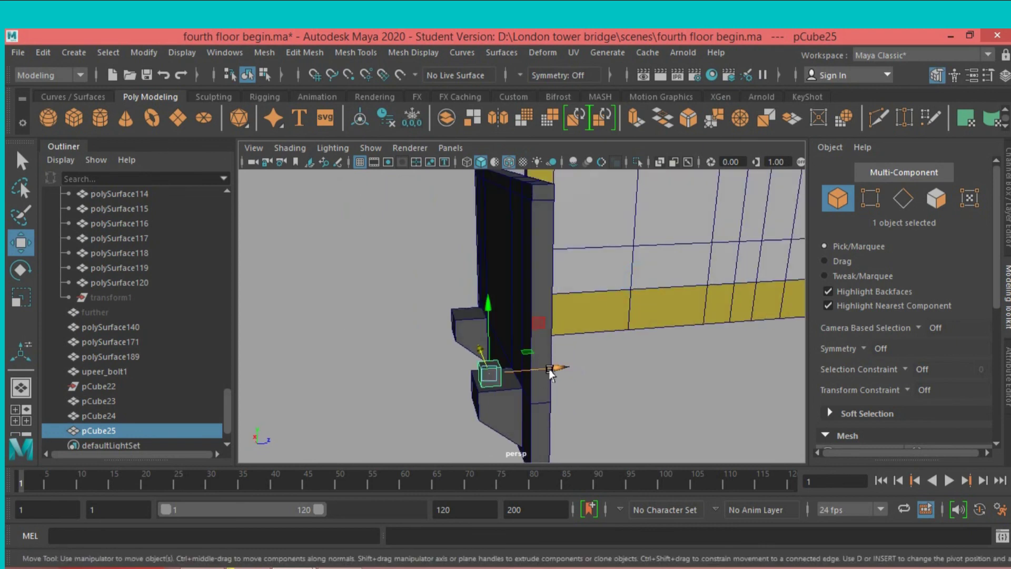
Slide the small cube along X onto the right-hand lower block and frame it.
mouse_move(551, 369)
left_mouse_down()
mouse_move(530, 380)
mouse_move(545, 402)
mouse_move(574, 407)
left_mouse_up()
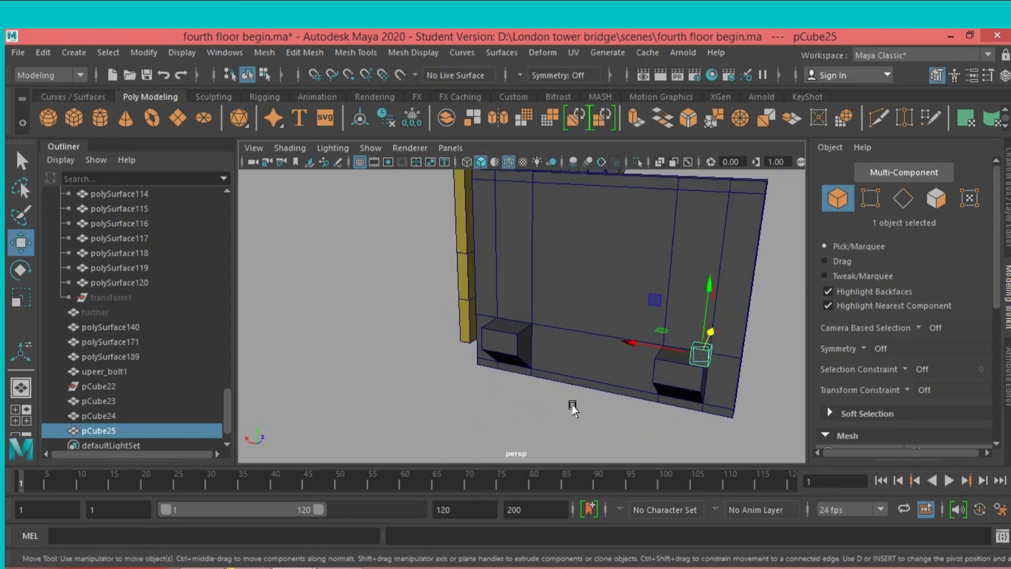
key("f")
scroll(567, 408, "down", 2)
scroll(564, 407, "down", 2)
scroll(562, 403, "down", 1)
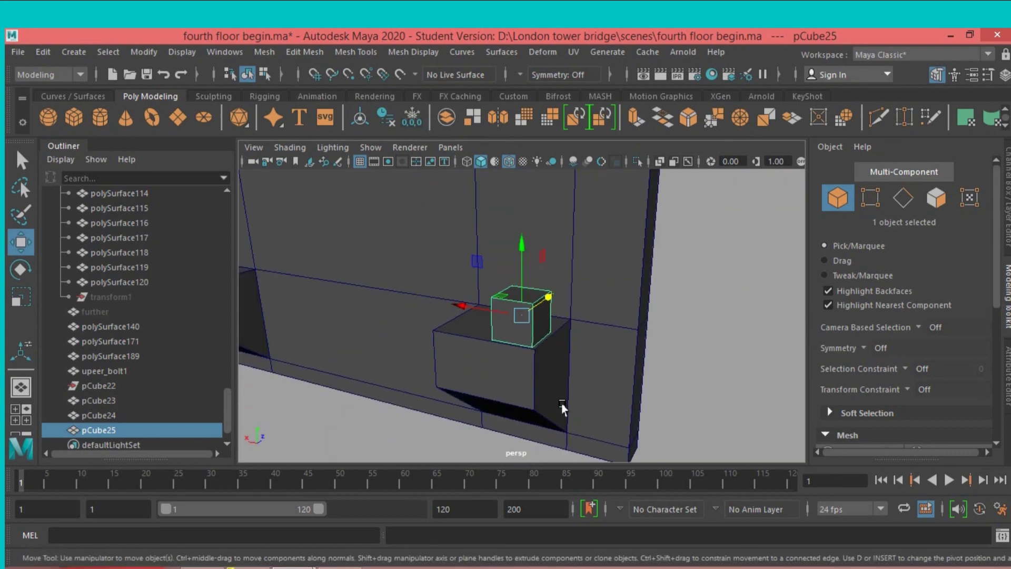
mouse_move(571, 402)
left_mouse_down("alt")
mouse_move(504, 402)
mouse_move(613, 397)
left_mouse_up("alt")
Widen the cube by pushing its right-side vertices outward, then shift it right along X.
left_click(871, 199)
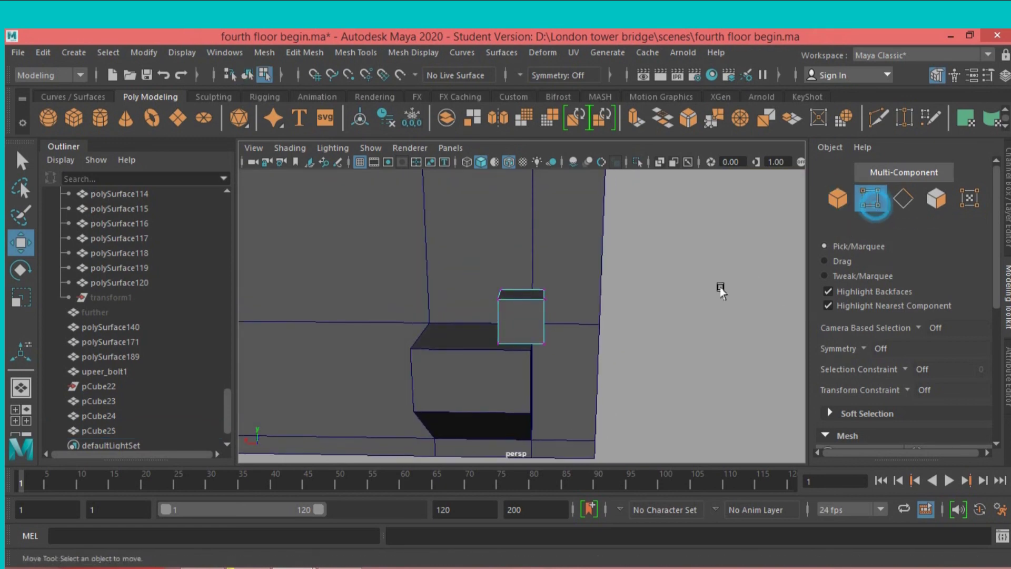
left_click_drag(571, 402, 523, 254)
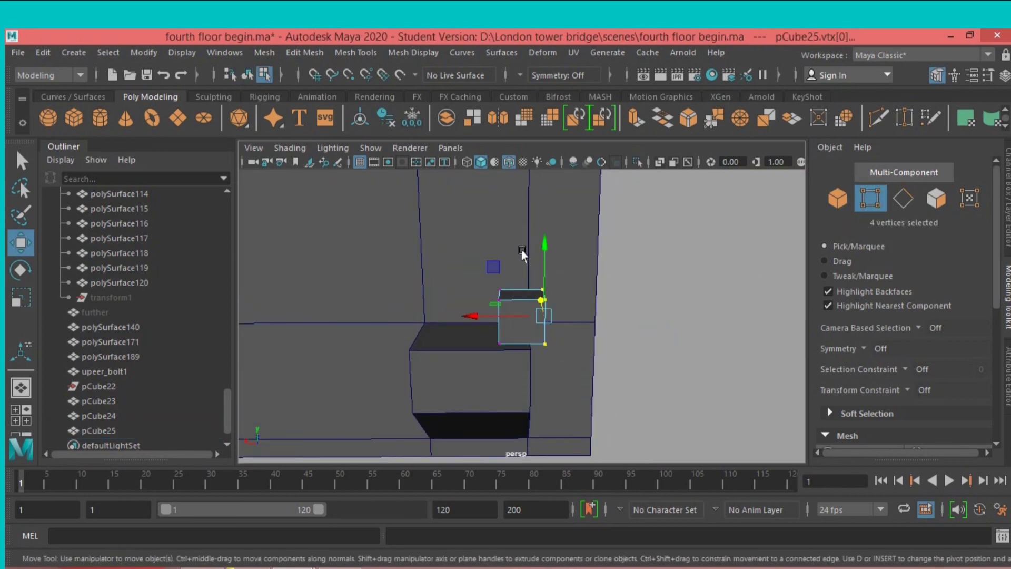
left_click_drag(481, 318, 500, 322)
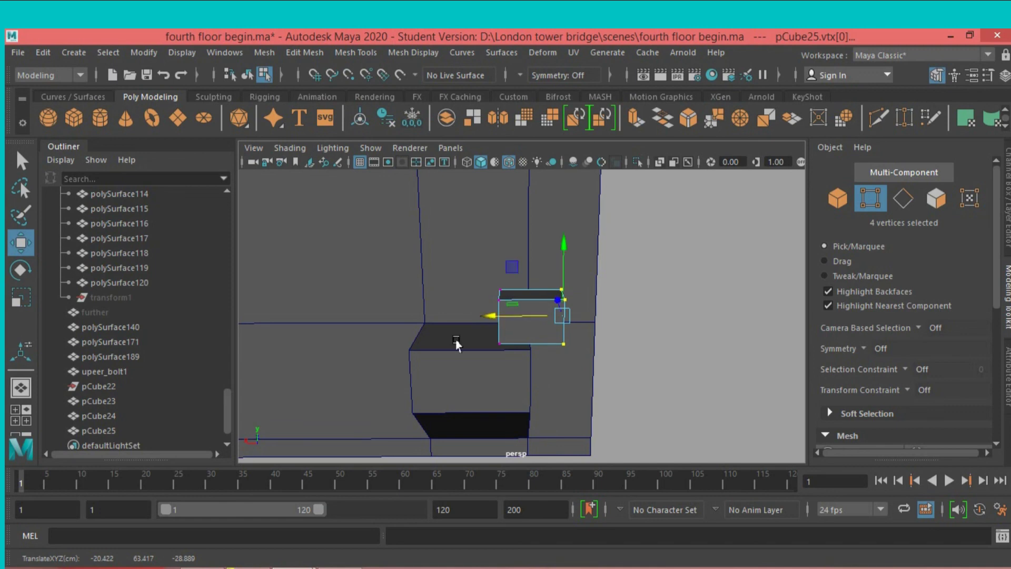
scroll(458, 343, "down", 1)
scroll(455, 345, "down", 1)
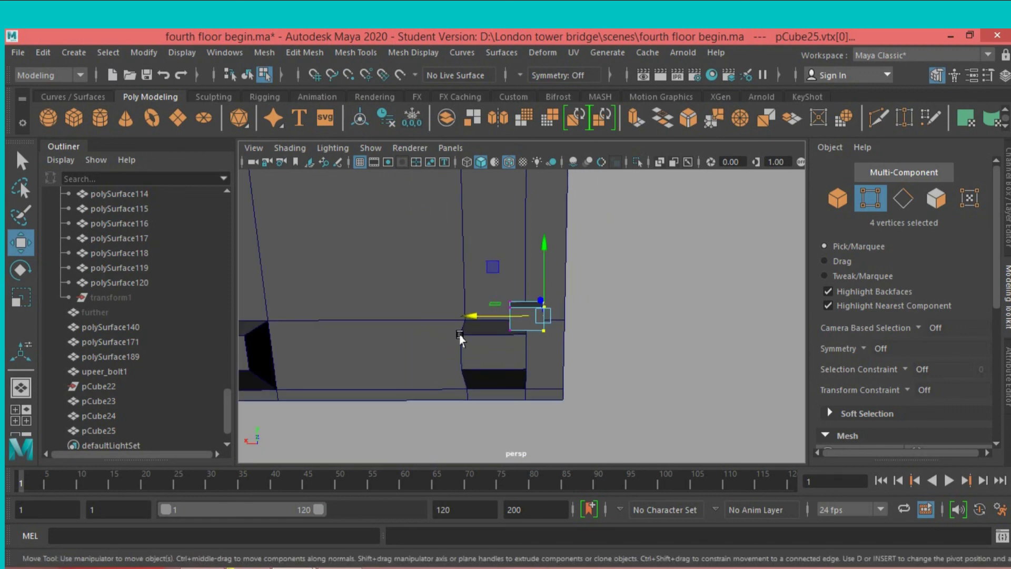
left_click(838, 199)
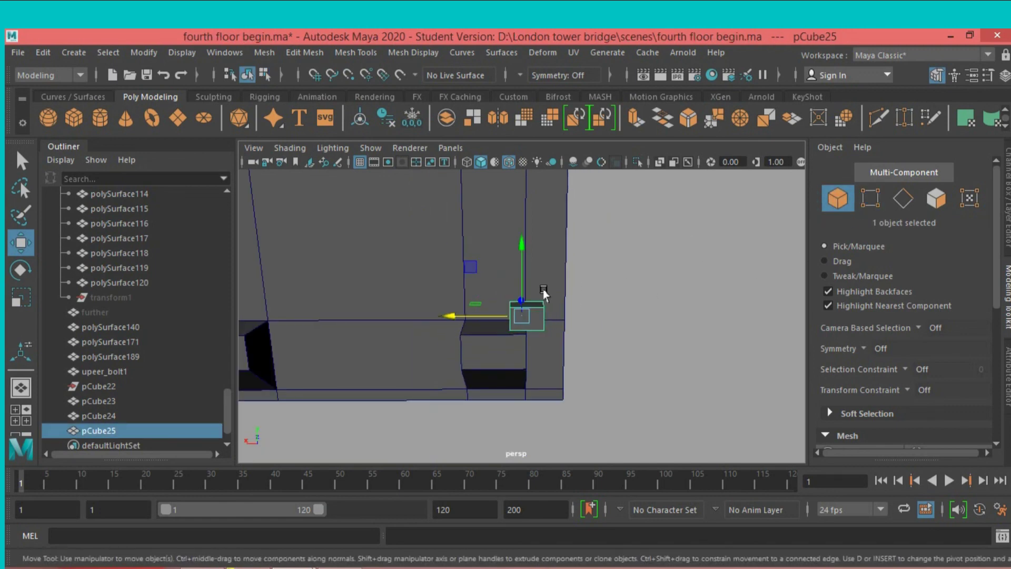
left_click_drag(471, 318, 473, 322)
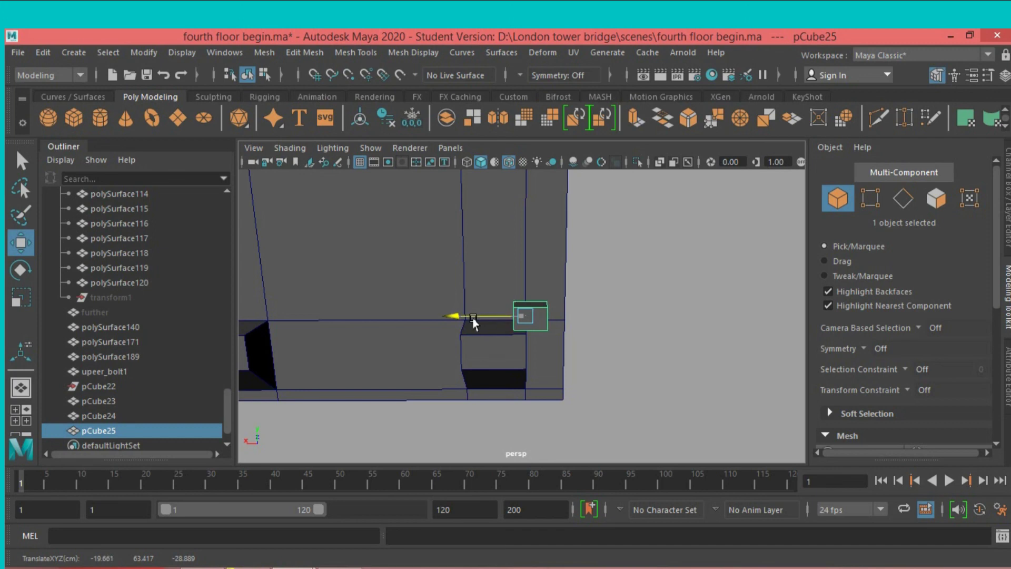
scroll(470, 324, "down", 3)
scroll(501, 326, "down", 2)
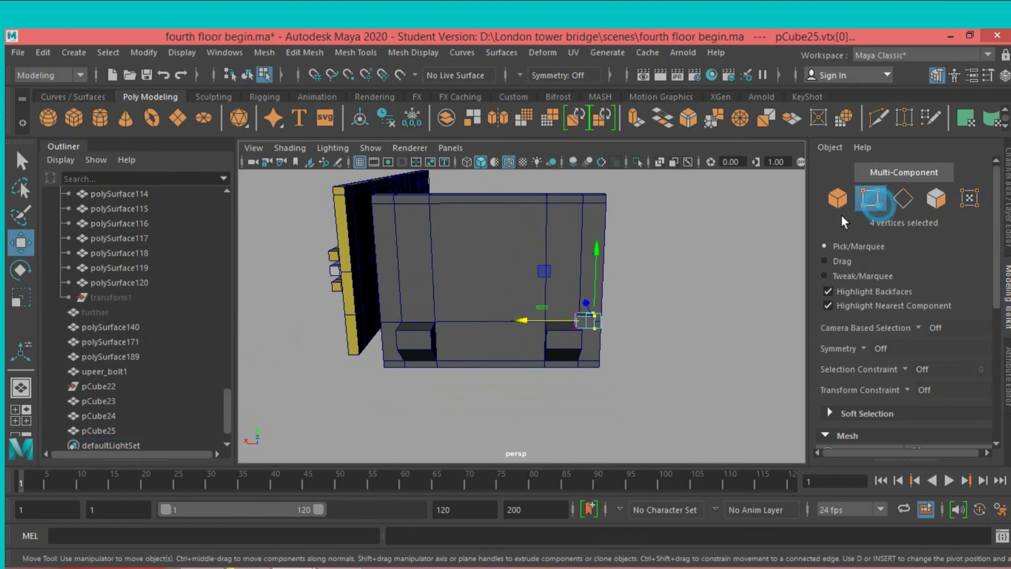
Drag one end's vertices along X to stretch the cube into a long horizontal bar.
key("F9")
mouse_move(518, 287)
left_mouse_down()
mouse_move(580, 363)
mouse_move(572, 361)
left_mouse_up()
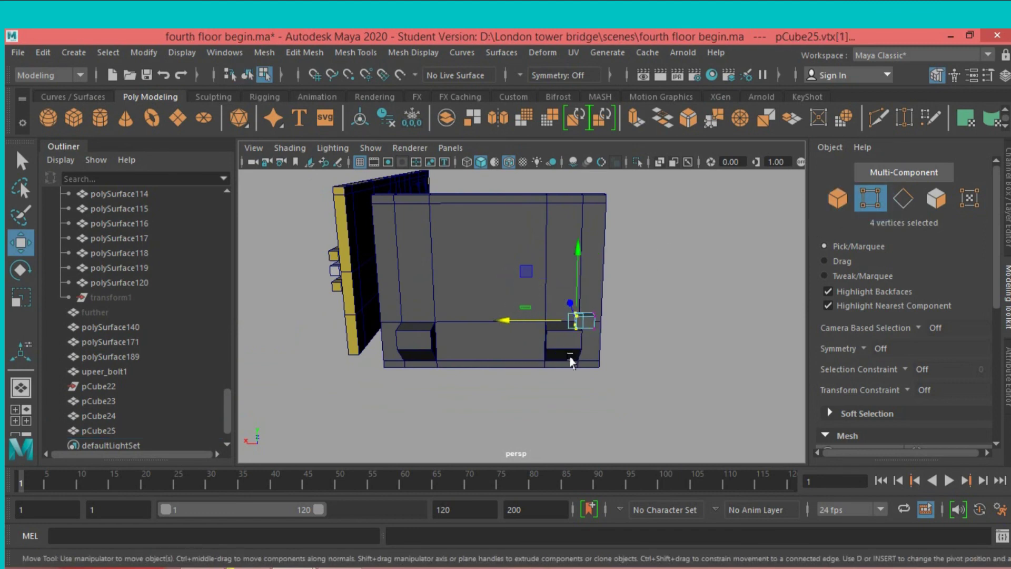
left_click_drag(508, 321, 325, 322)
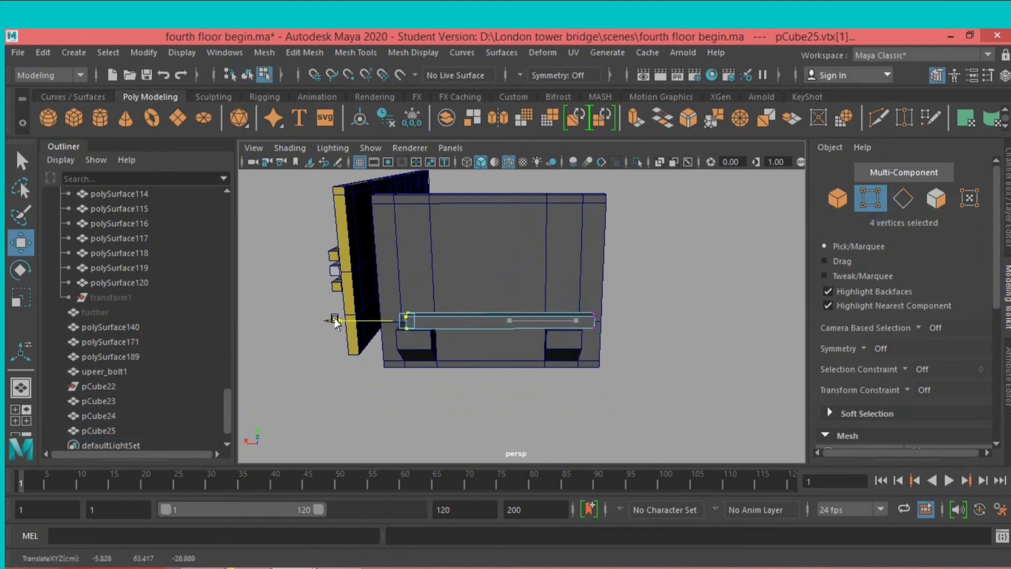
scroll(619, 368, "up", 3)
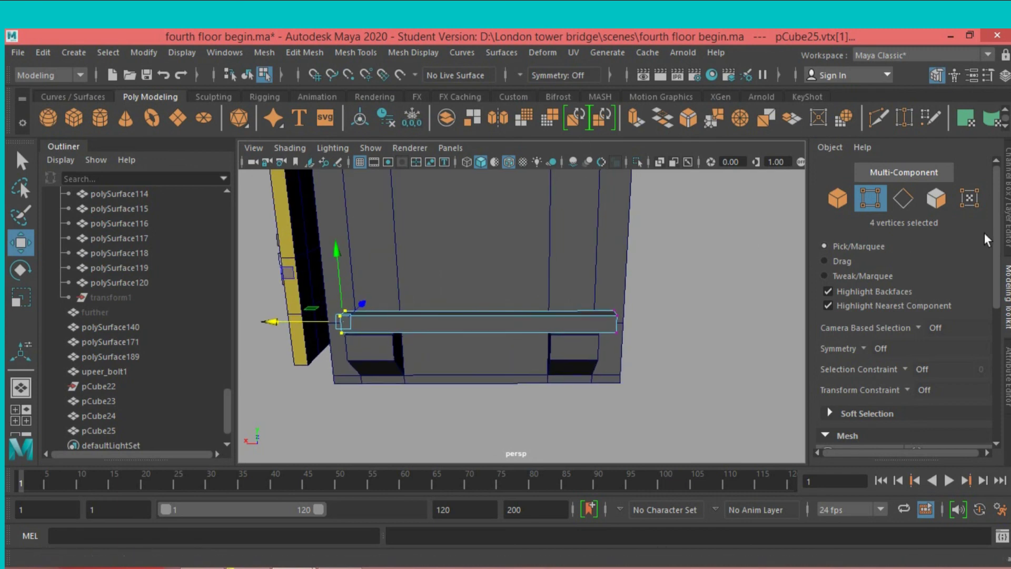
left_click(365, 56)
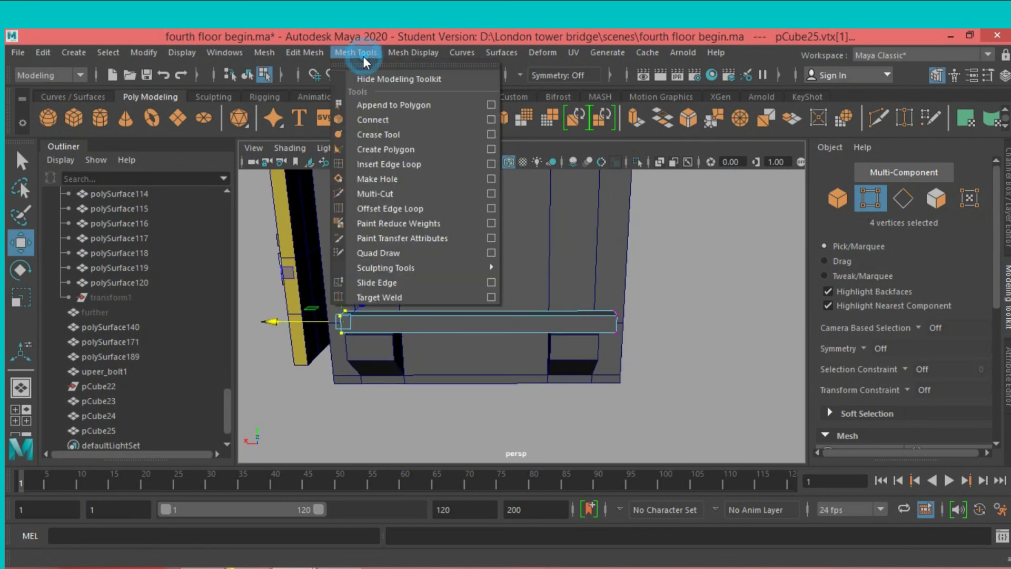
Insert an edge loop across the ledge bar.
left_click(394, 160)
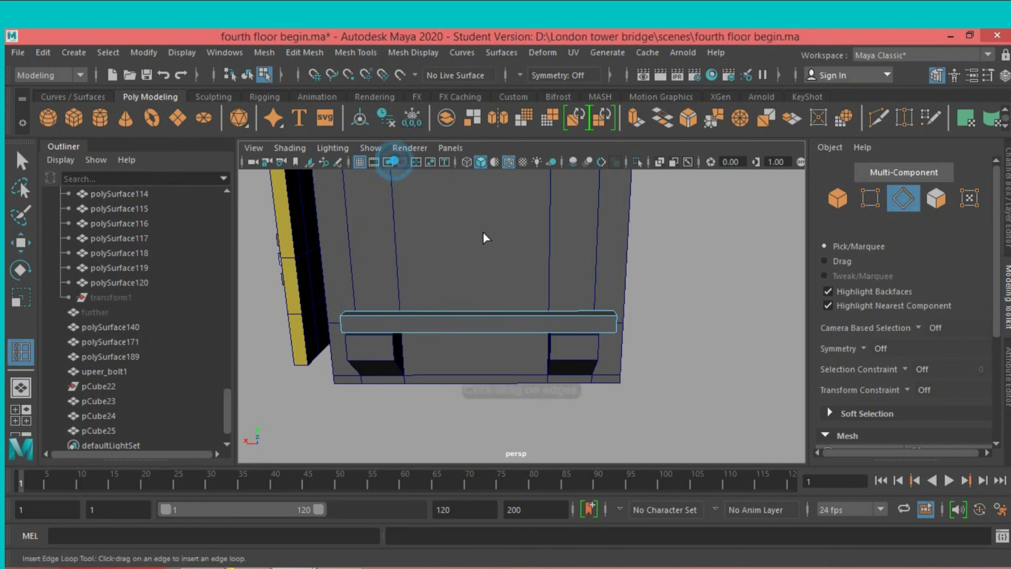
left_click(589, 315)
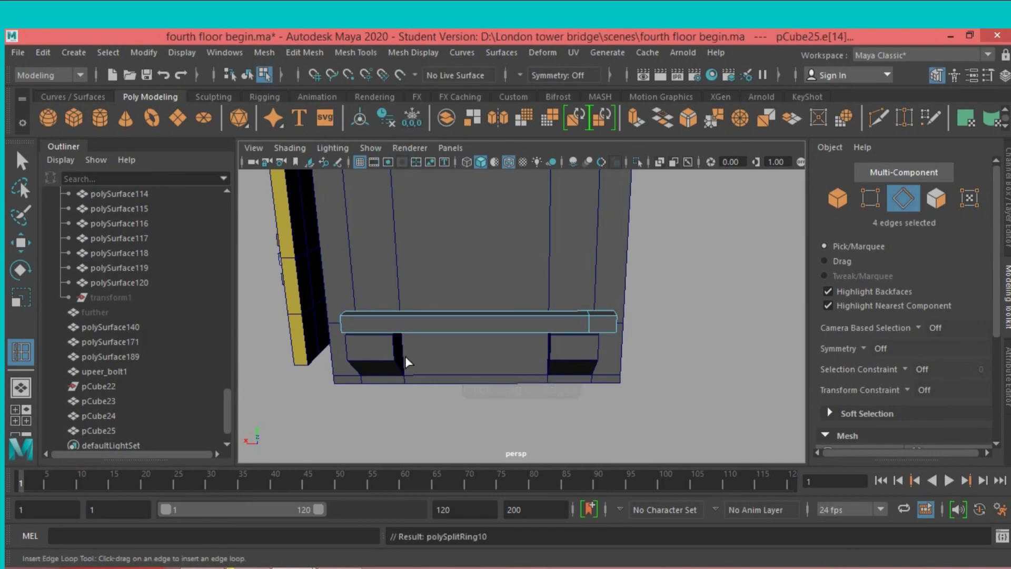
middle_click_drag(406, 356, 517, 359, "alt")
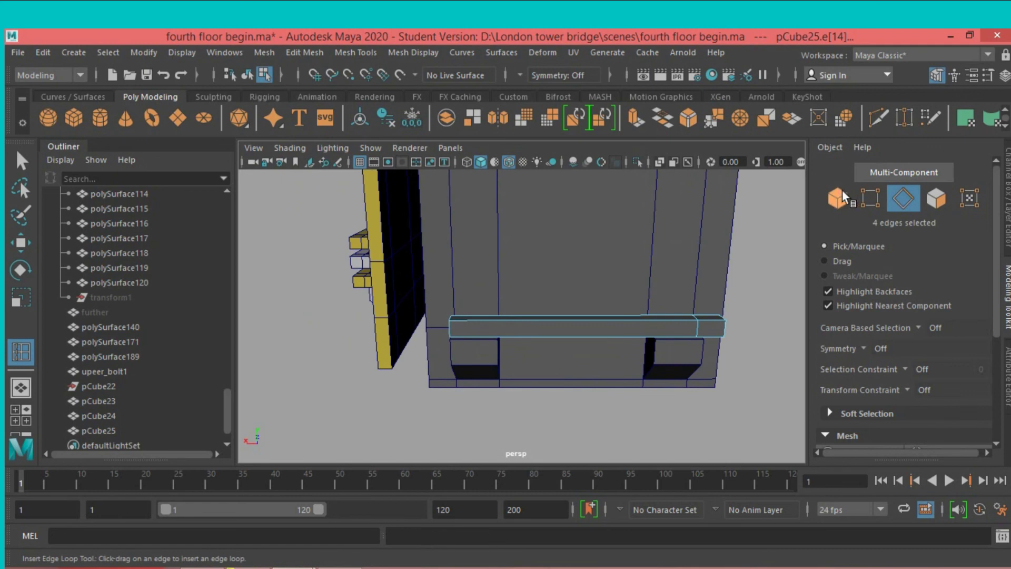
left_click(870, 198)
left_click(21, 160)
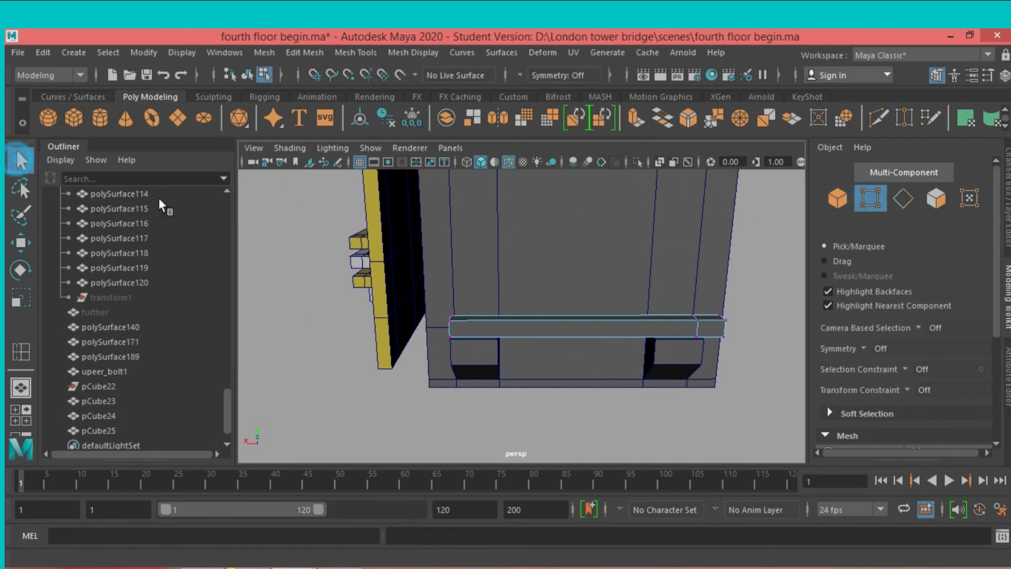
Move the bar's left-end vertices left along X toward the gold panel.
left_click_drag(293, 258, 321, 246, "alt")
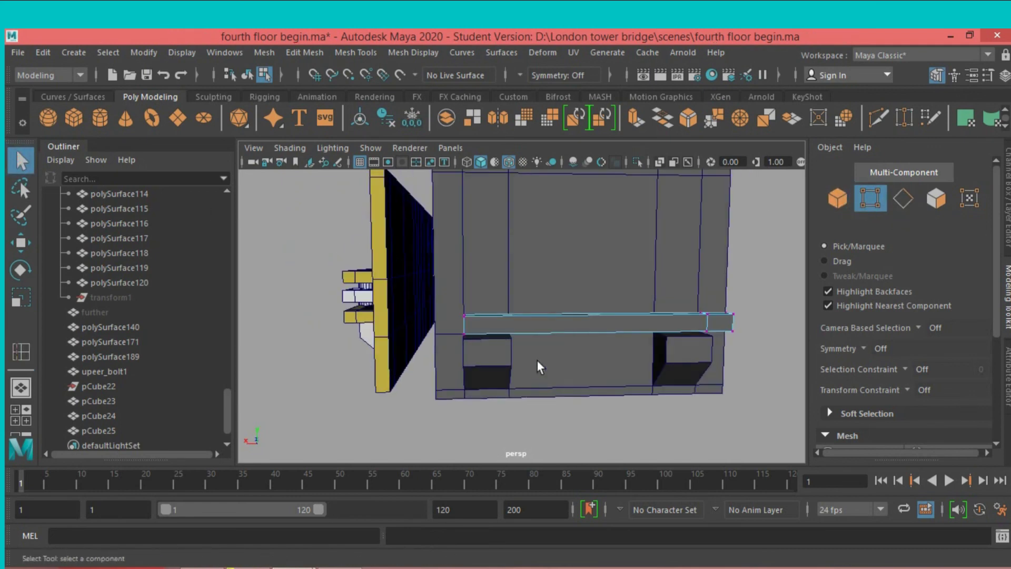
left_click_drag(488, 364, 488, 365)
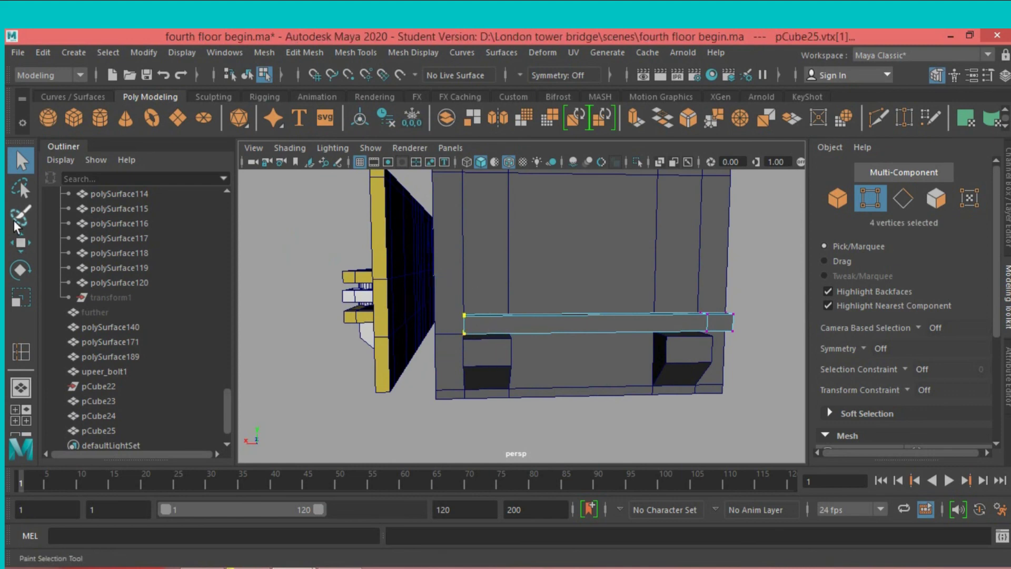
left_click(21, 242)
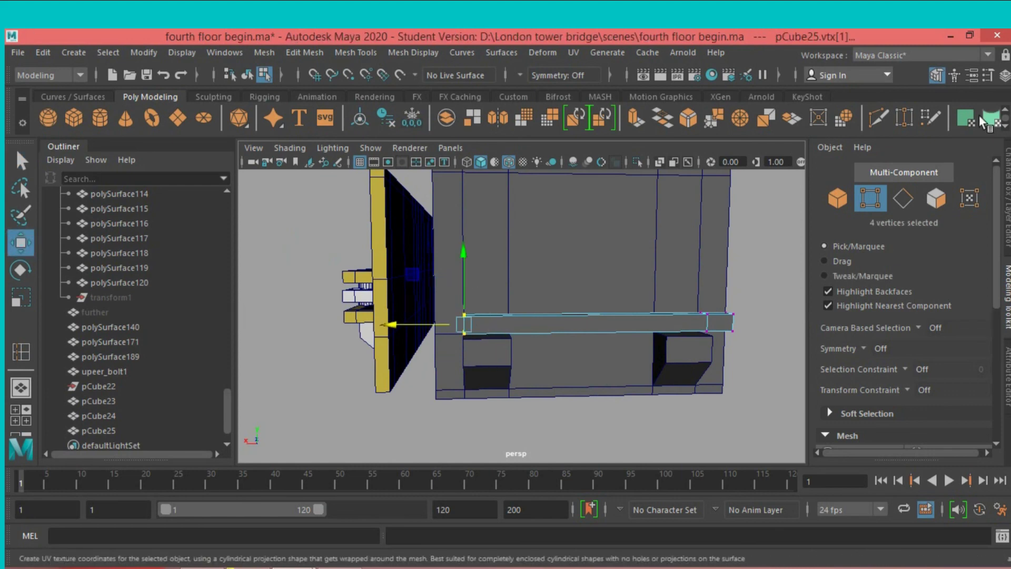
mouse_move(514, 345)
left_mouse_down("alt")
mouse_move(508, 361)
mouse_move(461, 363)
left_mouse_up("alt")
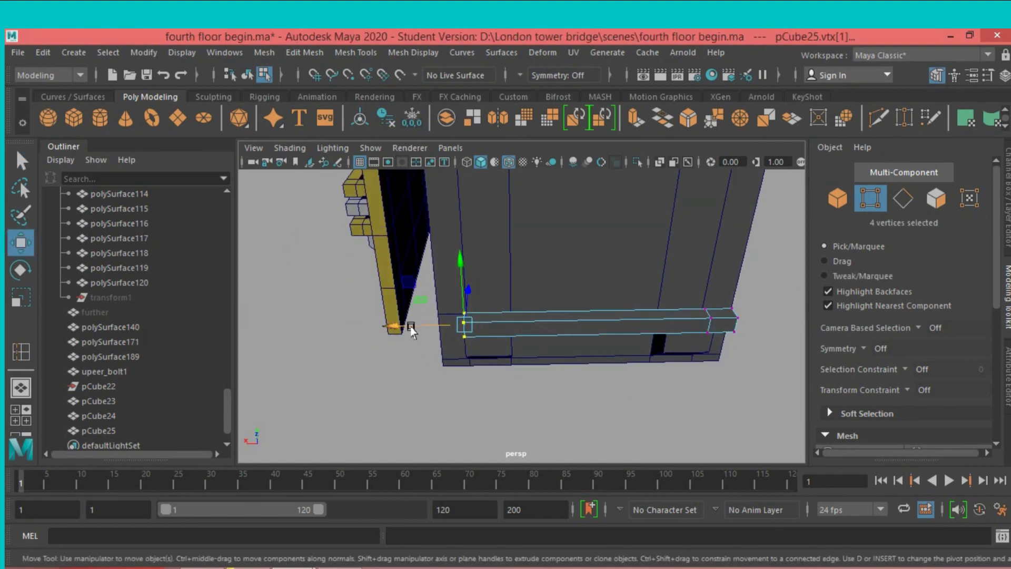
left_click_drag(411, 331, 401, 330)
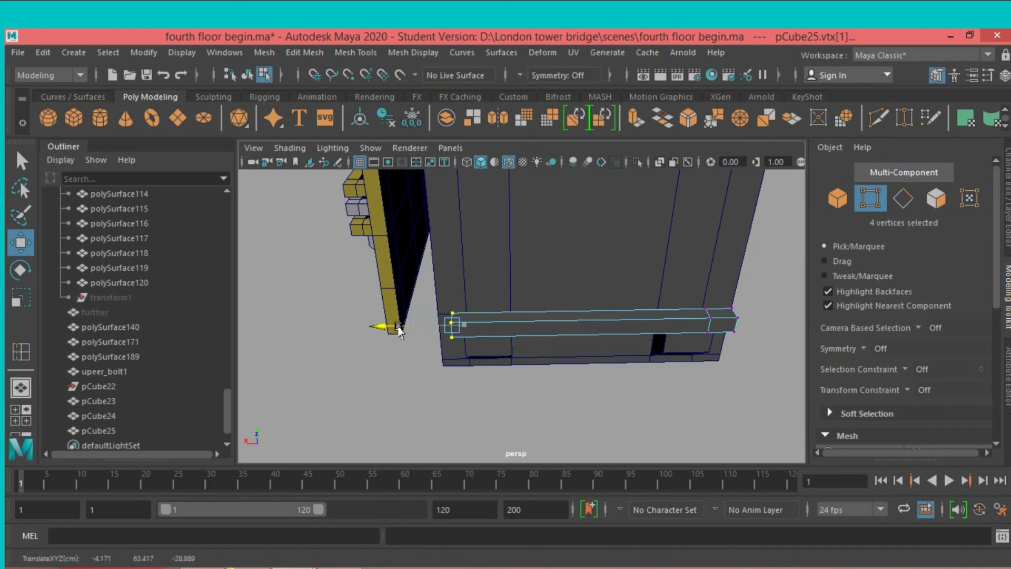
left_click_drag(397, 338, 384, 323, "alt")
left_click(21, 174)
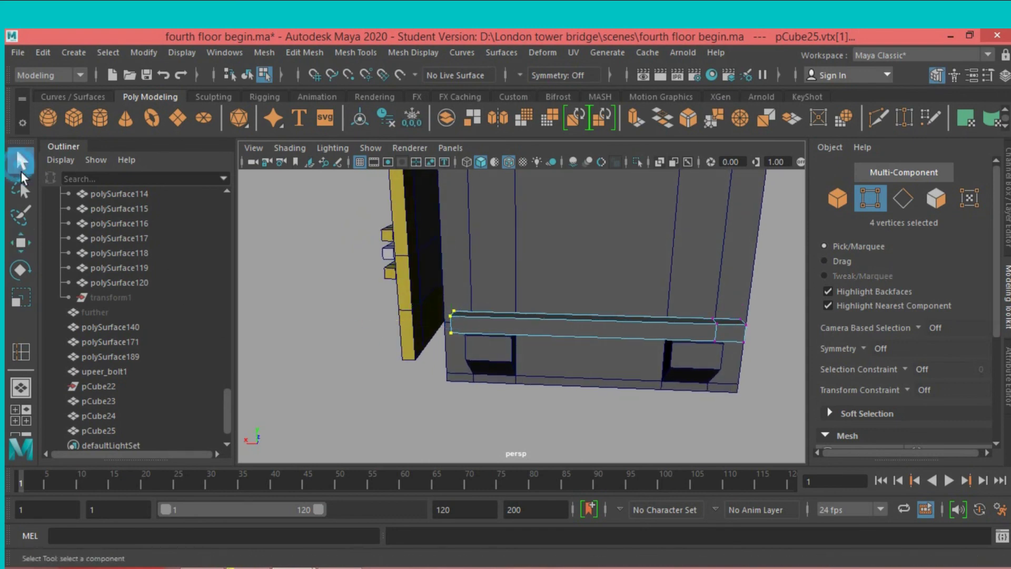
Add an edge loop near the bar's left end and save the scene.
left_click(21, 351)
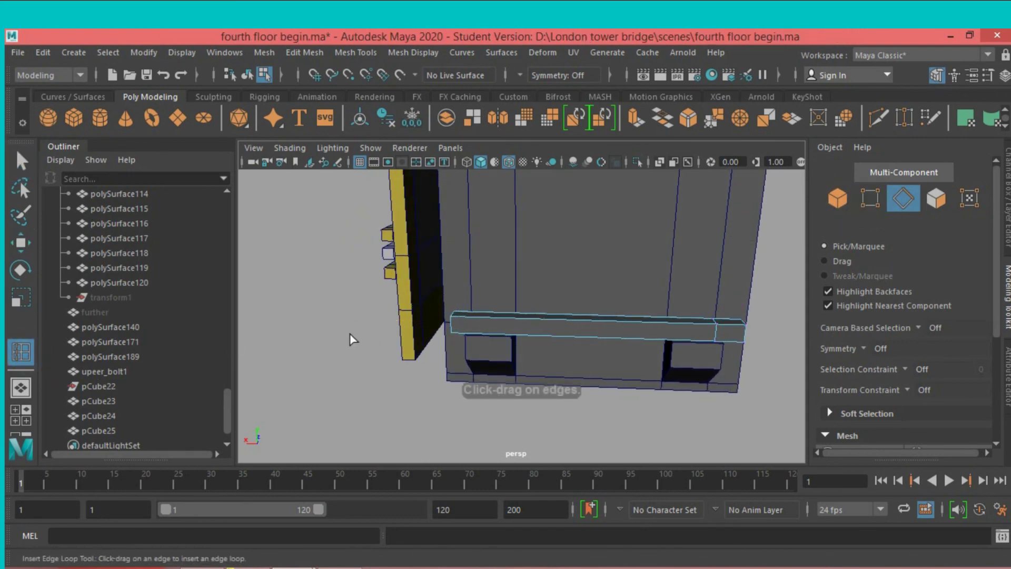
left_click(475, 318)
left_click_drag(551, 328, 416, 341, "alt")
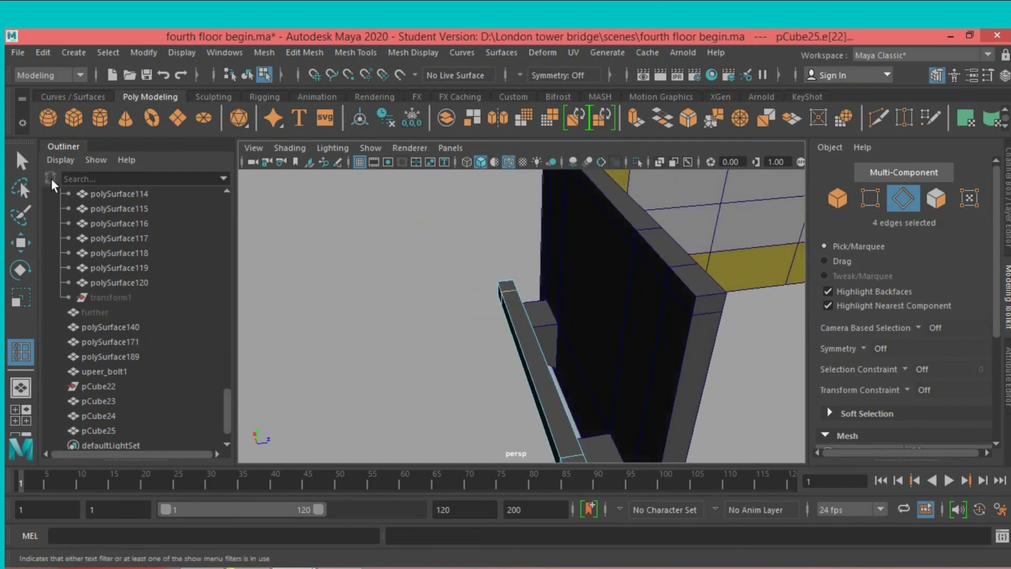
left_click(24, 162)
key("ctrl+s")
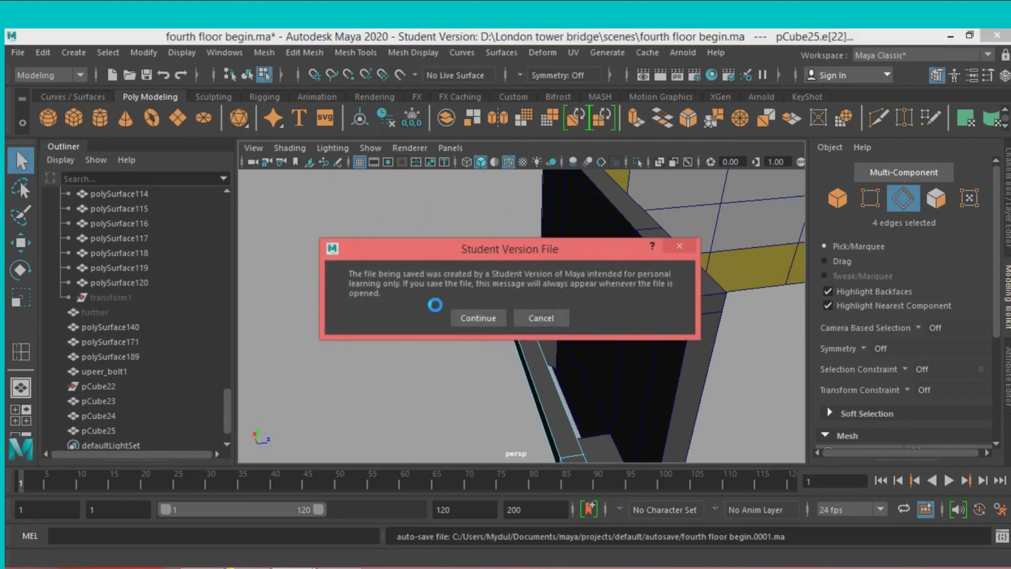
left_click(473, 319)
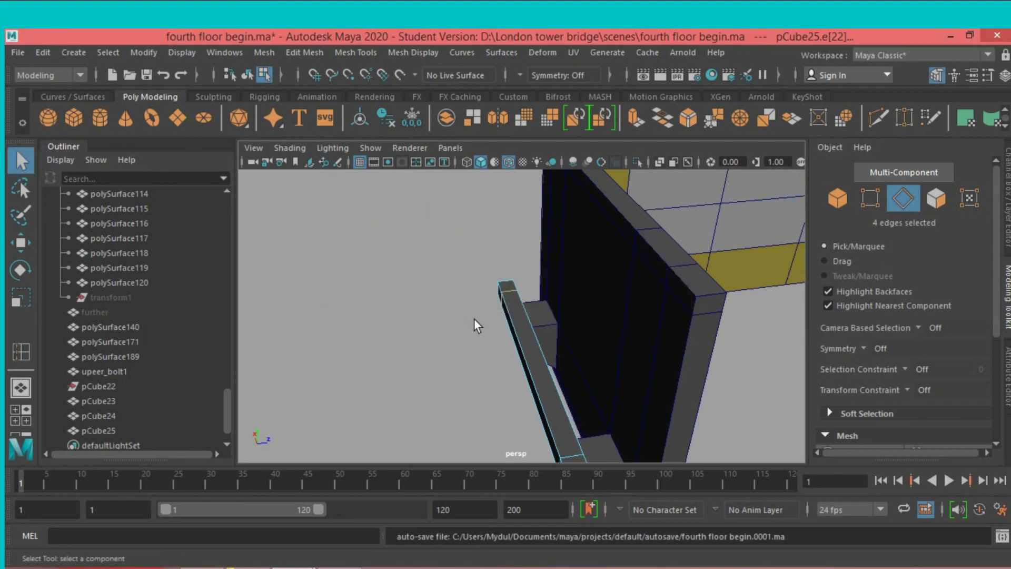
mouse_move(474, 319)
left_mouse_down("alt")
mouse_move(441, 323)
mouse_move(432, 311)
left_mouse_up("alt")
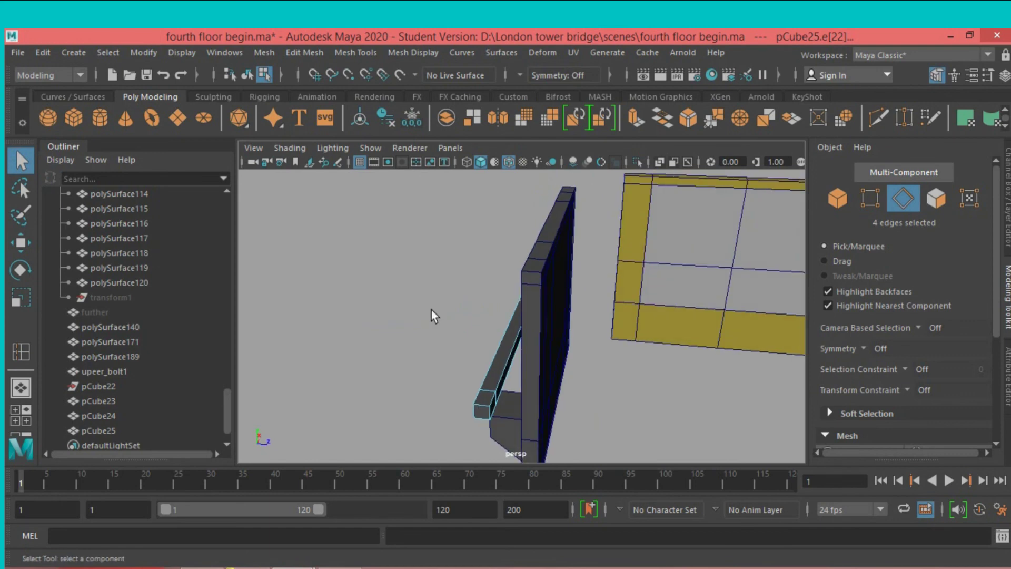
Extrude the two pCube25 end faces outward to Local Translate Z 2.146 as raised caps.
left_click(941, 201)
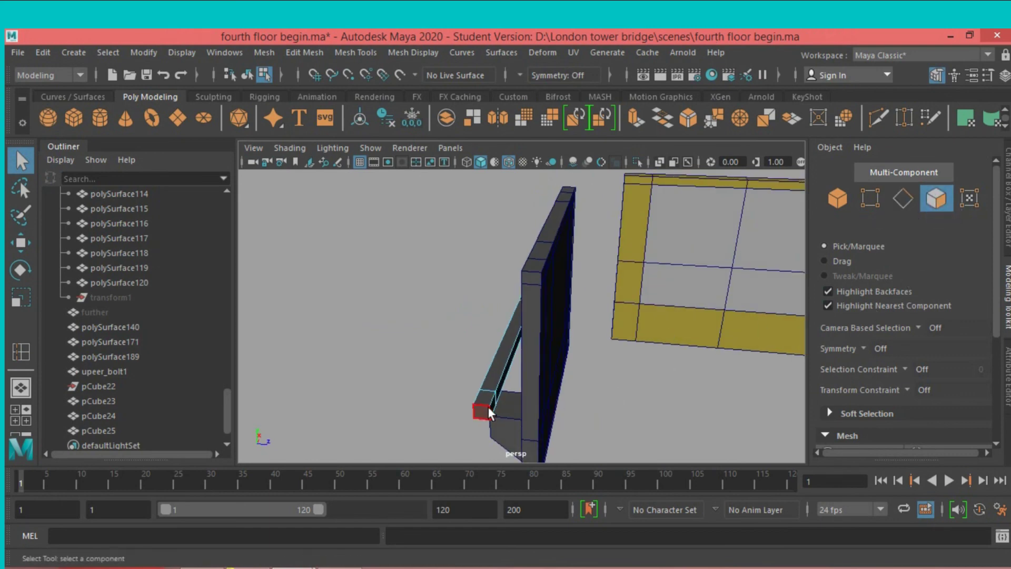
left_click(492, 407)
mouse_move(492, 407)
left_mouse_down("alt")
mouse_move(512, 438)
mouse_move(528, 409)
mouse_move(520, 402)
left_mouse_up("alt")
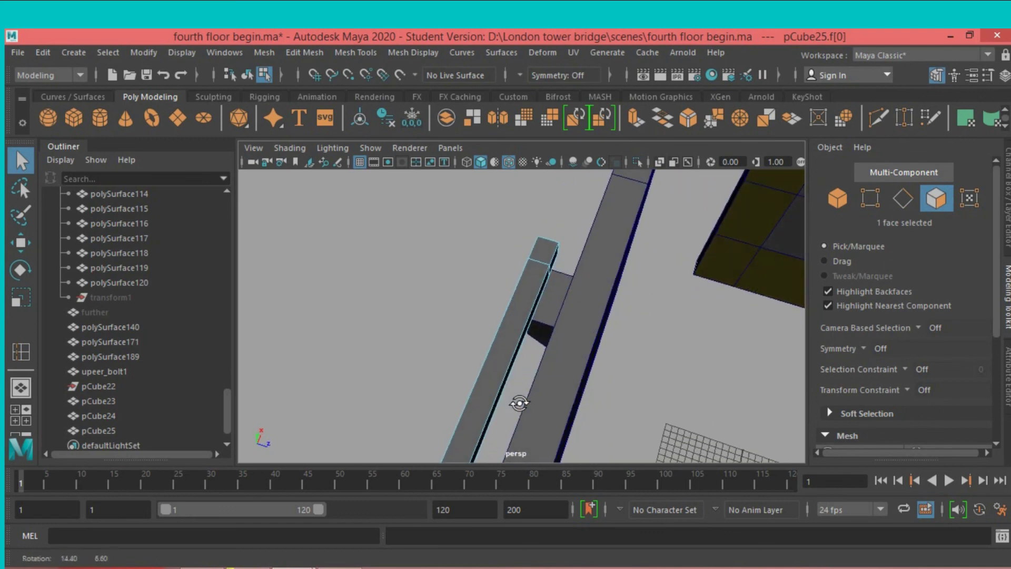
left_click(563, 256, "shift")
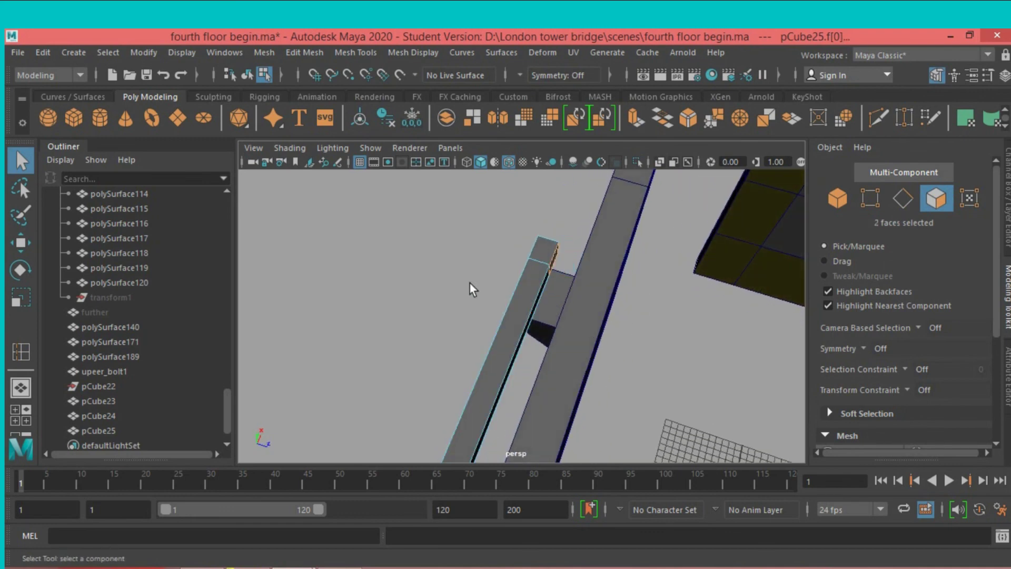
mouse_move(470, 284)
left_mouse_down("alt")
mouse_move(551, 295)
mouse_move(463, 255)
mouse_move(419, 268)
left_mouse_up("alt")
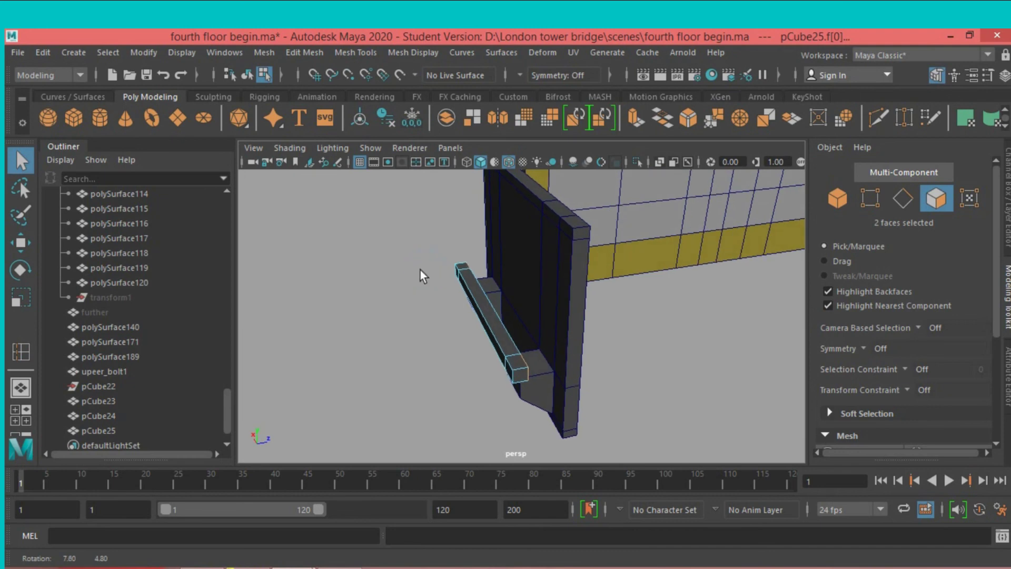
left_click(631, 124)
left_click_drag(569, 362, 598, 353)
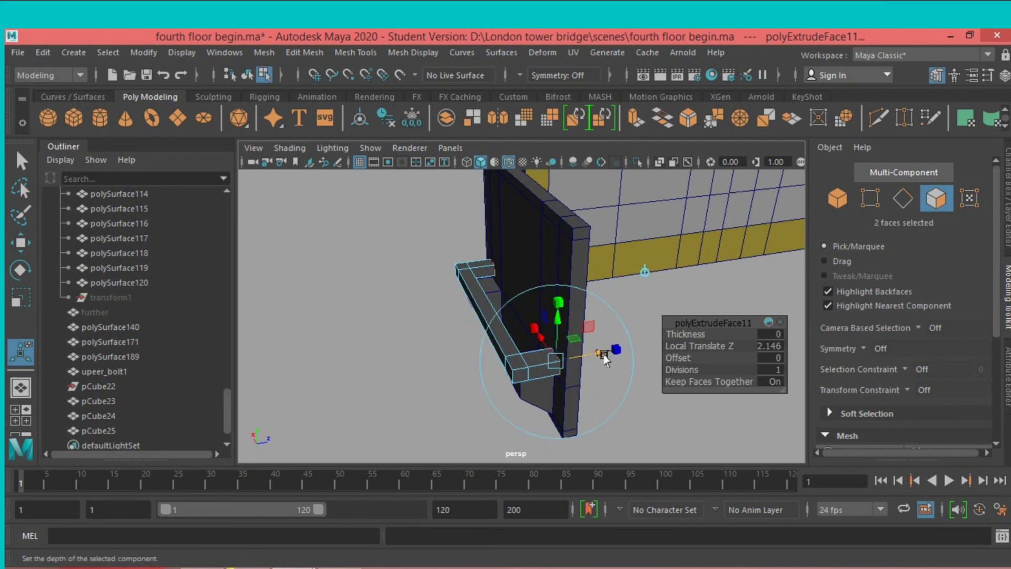
mouse_move(464, 356)
left_mouse_down("alt")
mouse_move(576, 327)
mouse_move(564, 339)
left_mouse_up("alt")
left_click(845, 199)
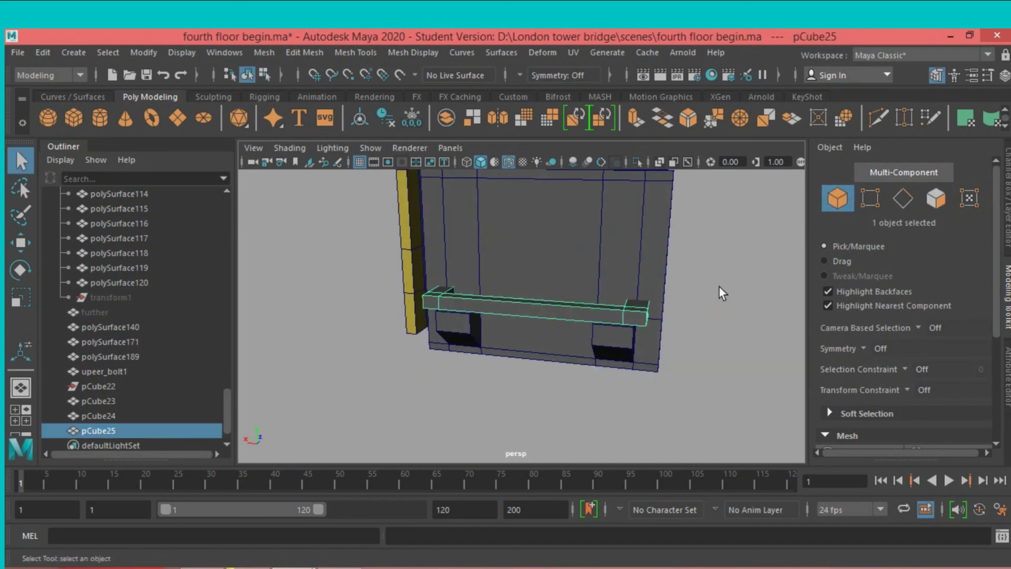
left_click_drag(719, 286, 747, 277, "alt")
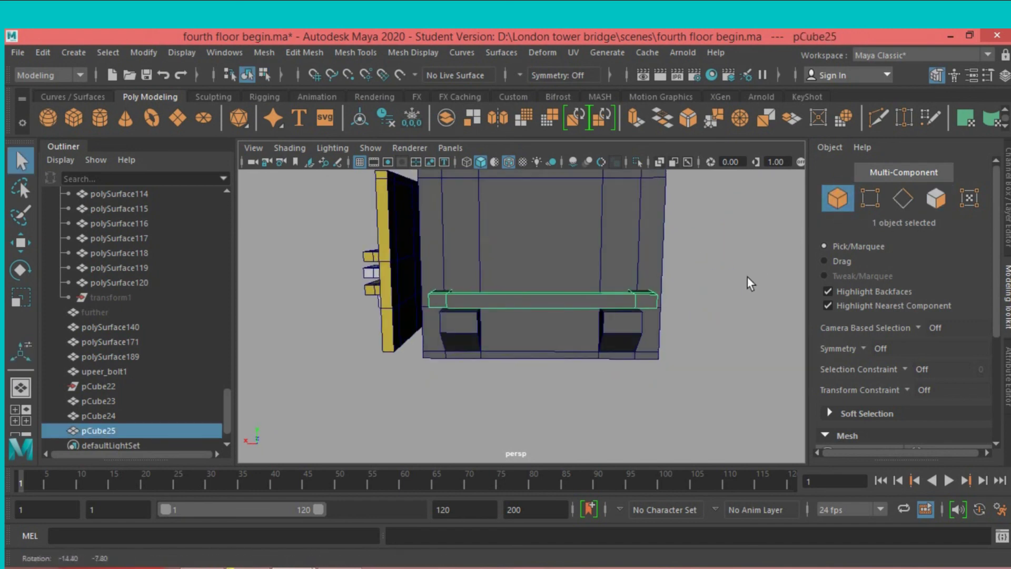
Delete the ledge bar's construction history.
left_click(41, 52)
mouse_move(84, 227)
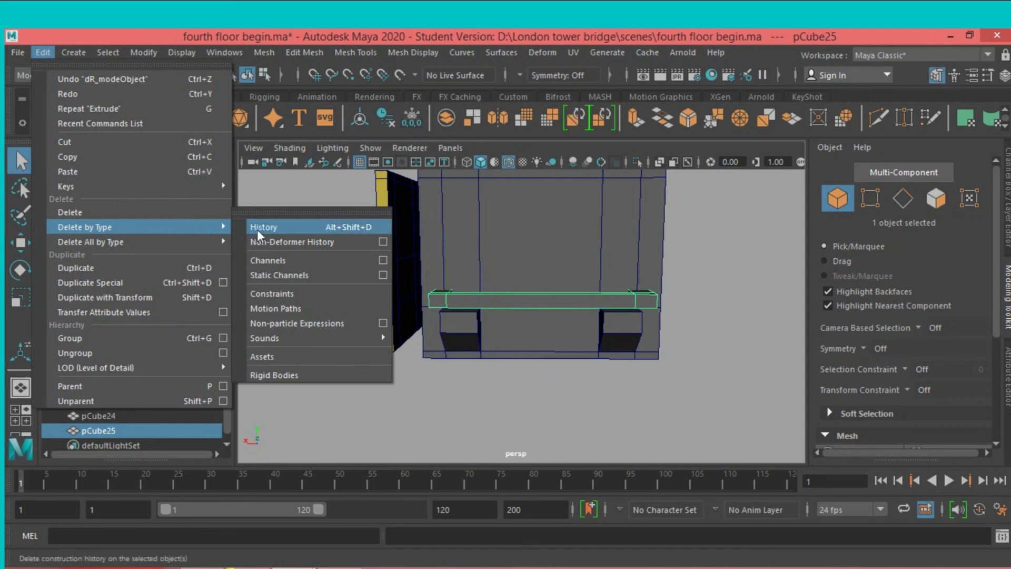
left_click(259, 229)
left_click(32, 245)
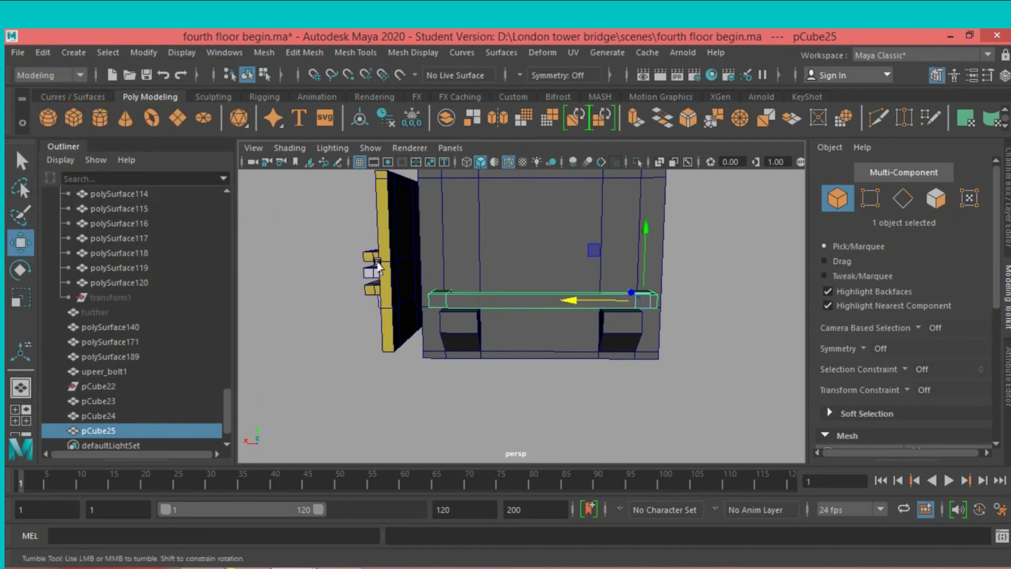
mouse_move(580, 237)
left_mouse_down("alt")
mouse_move(644, 226)
mouse_move(611, 245)
mouse_move(643, 251)
left_mouse_up("alt")
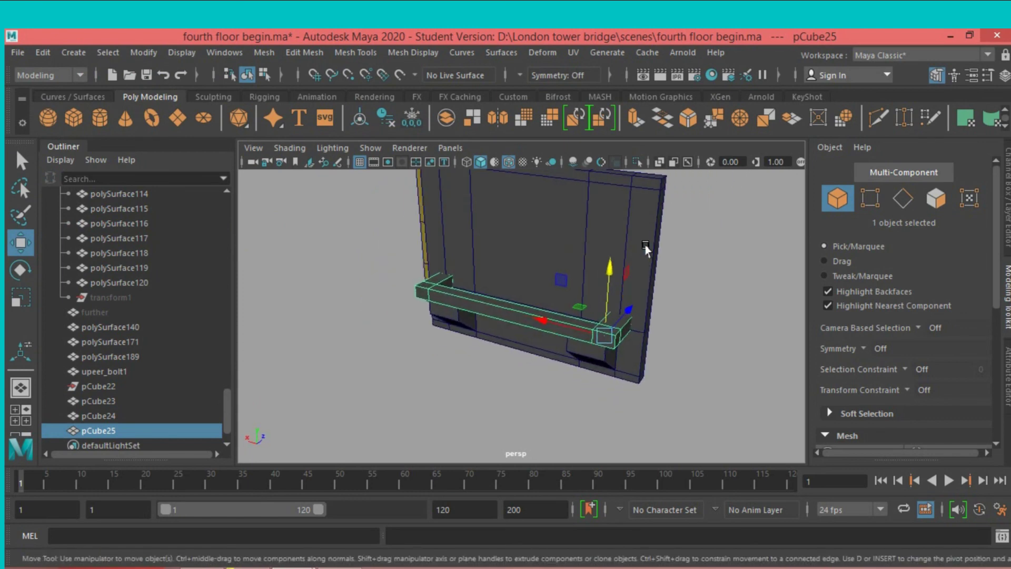
Duplicate the ledge as pCube26 and raise the copy along Y above the original.
key("ctrl+d")
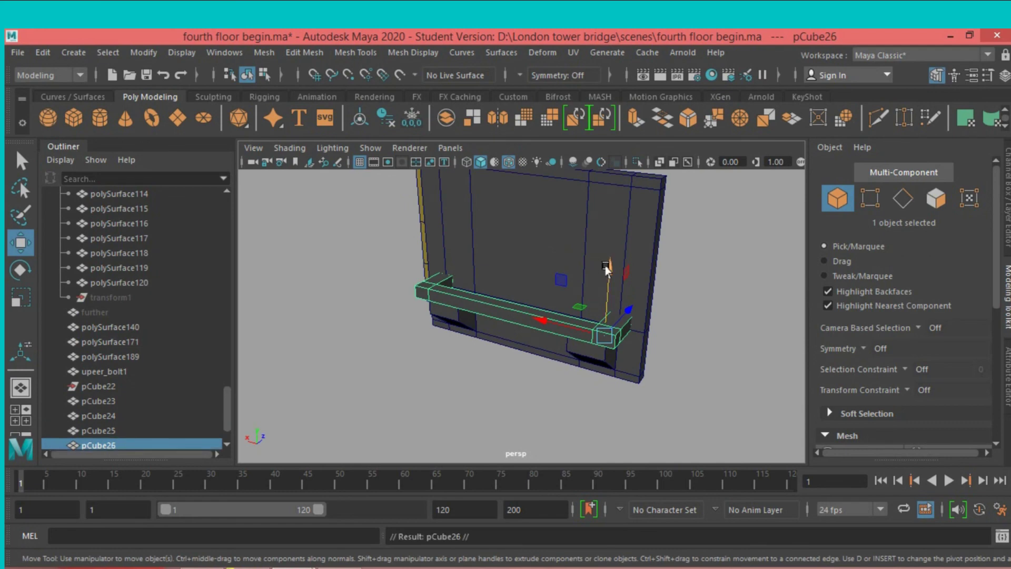
left_click_drag(609, 268, 612, 234)
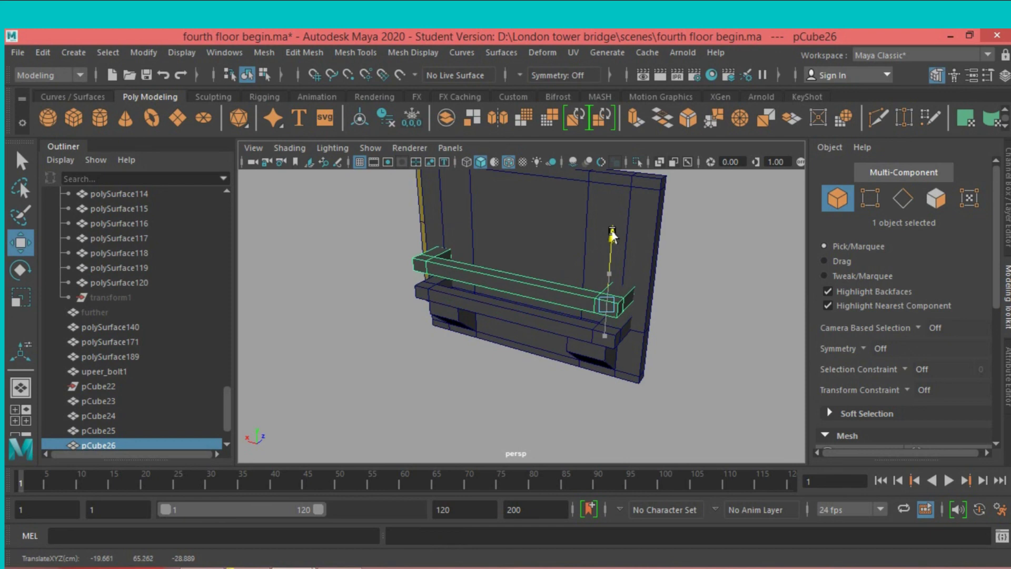
left_click_drag(612, 235, 614, 234)
mouse_move(604, 440)
left_mouse_down("alt")
mouse_move(646, 415)
mouse_move(628, 402)
mouse_move(624, 442)
left_mouse_up("alt")
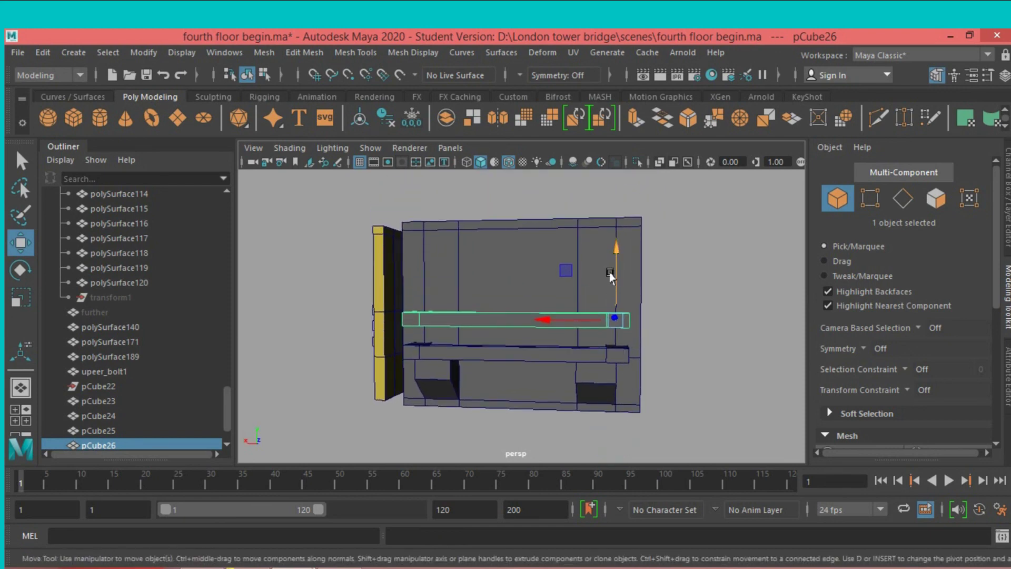
left_click_drag(610, 275, 614, 259)
left_click_drag(554, 343, 565, 362, "alt")
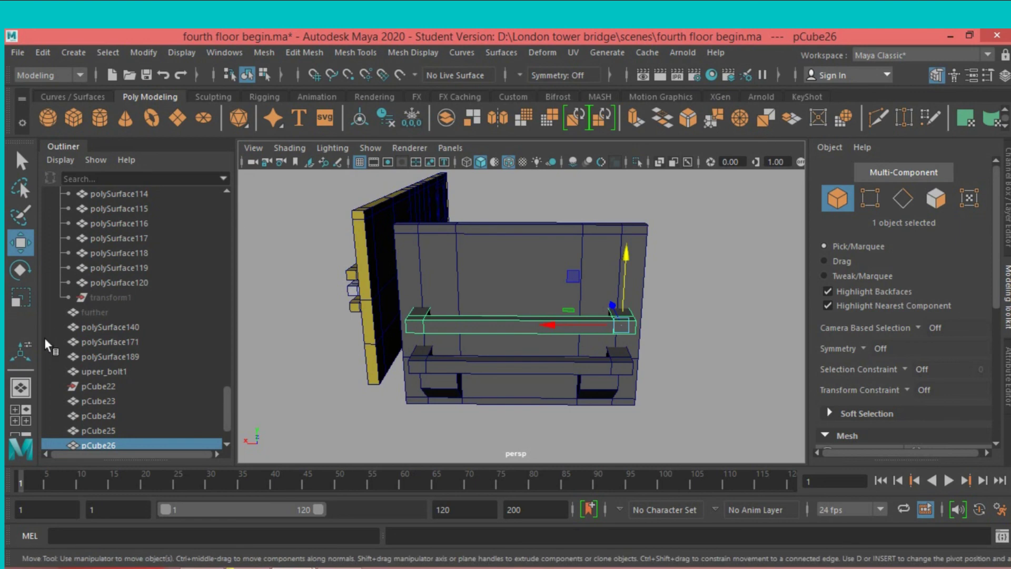
Shift-drag the Z handle to clone pCube26 forward in front of the lower bar.
left_click(343, 53)
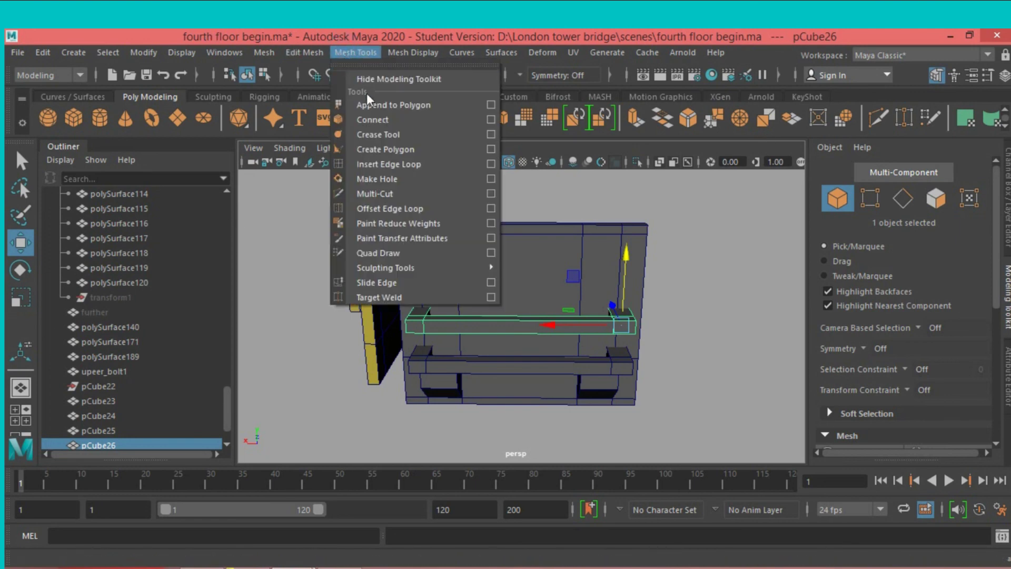
left_click_drag(474, 237, 548, 206, "alt")
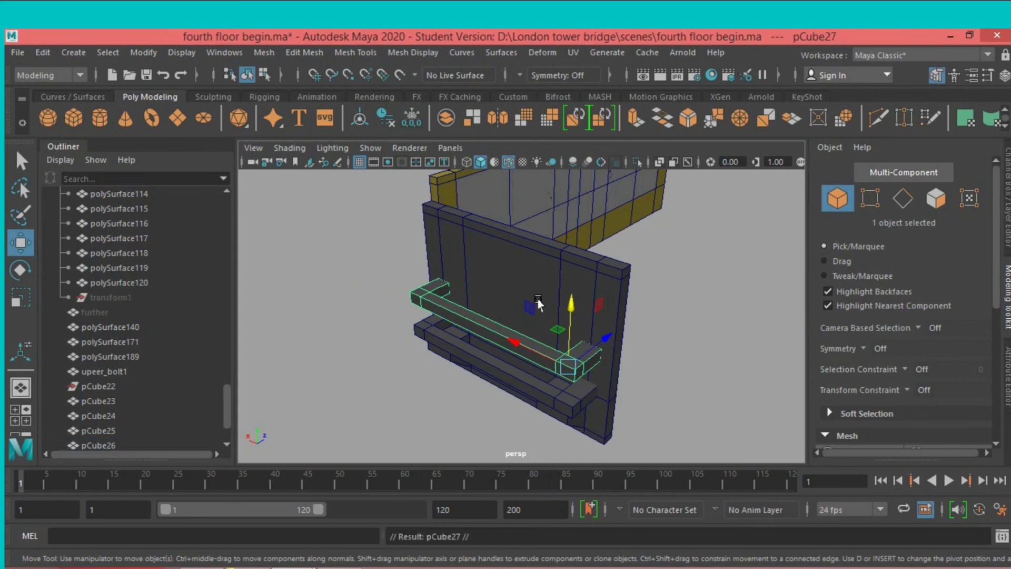
mouse_move(601, 340)
left_mouse_down("shift")
mouse_move(556, 382)
mouse_move(657, 371)
mouse_move(653, 385)
left_mouse_up("shift")
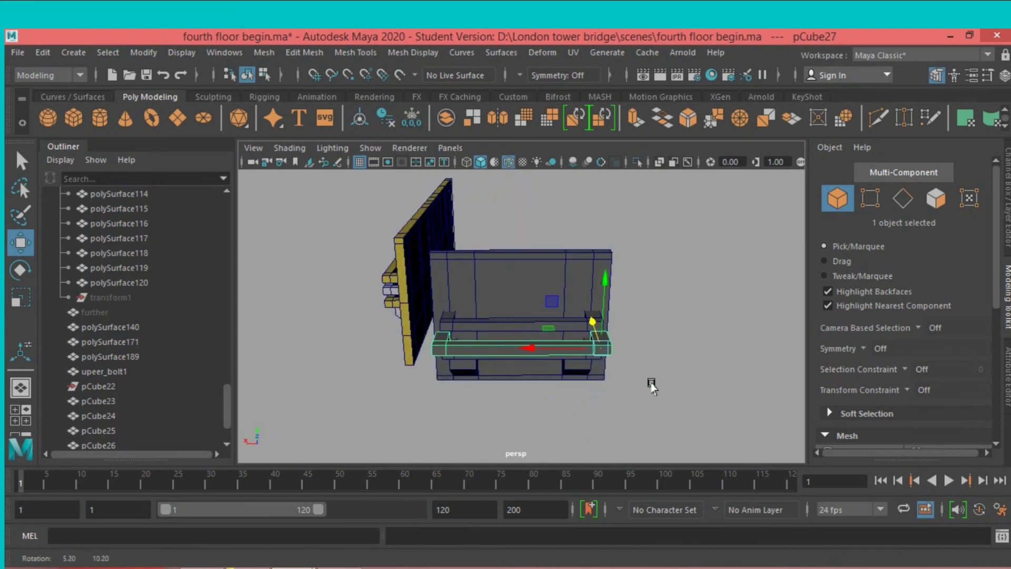
Insert an edge loop on the new bar pCube27 near its right end.
left_click(366, 51)
left_click(396, 152)
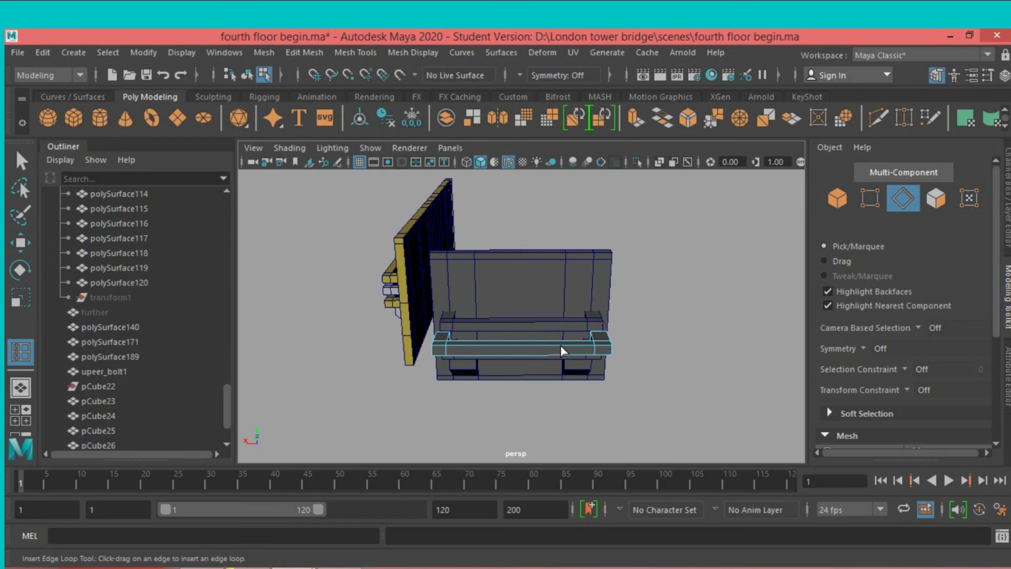
left_click(562, 346)
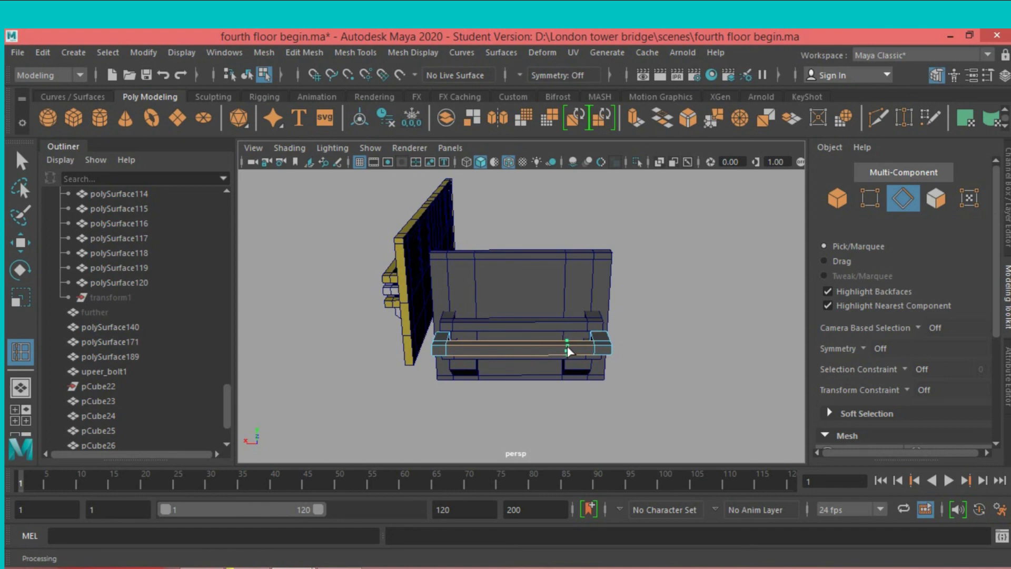
left_click(569, 349)
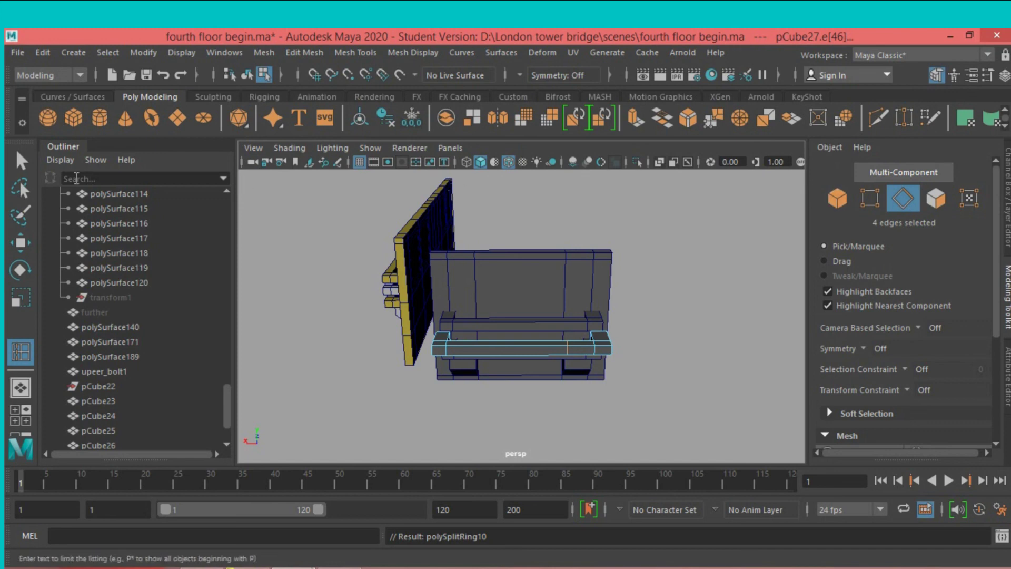
Extract the bar's right-end faces as a separate mesh piece.
left_click(21, 162)
left_click(936, 199)
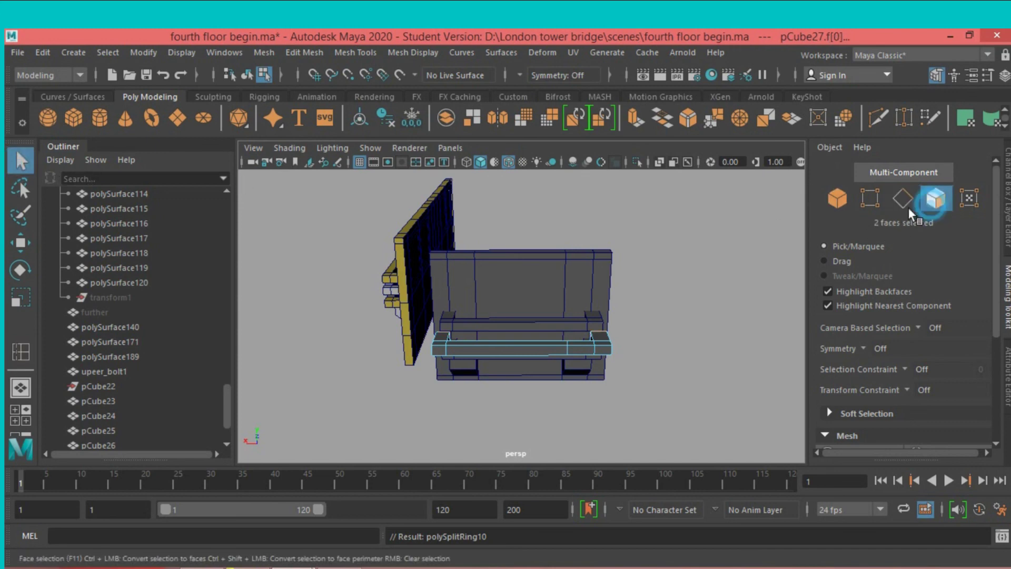
left_click(660, 406)
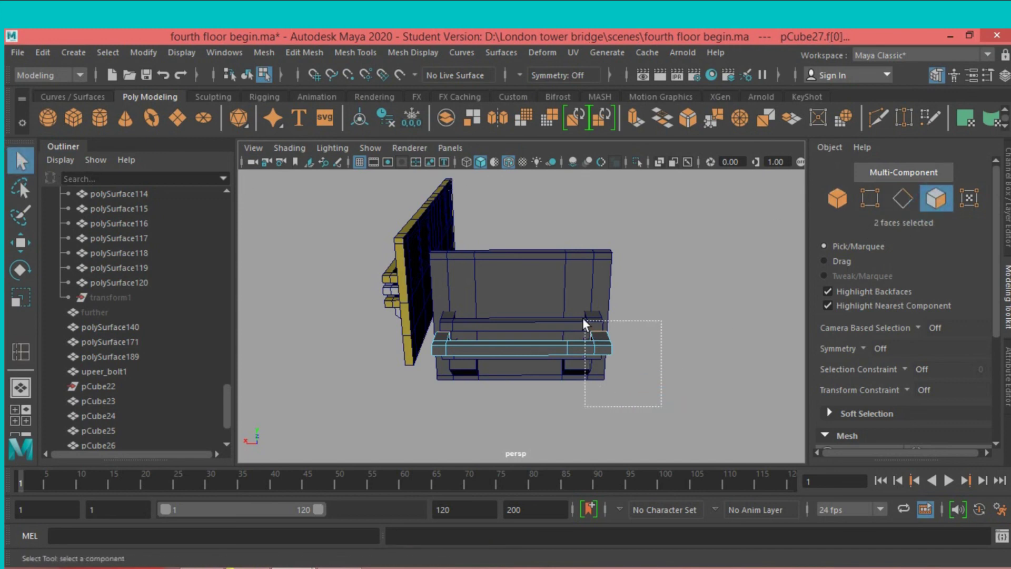
left_click_drag(579, 311, 578, 311)
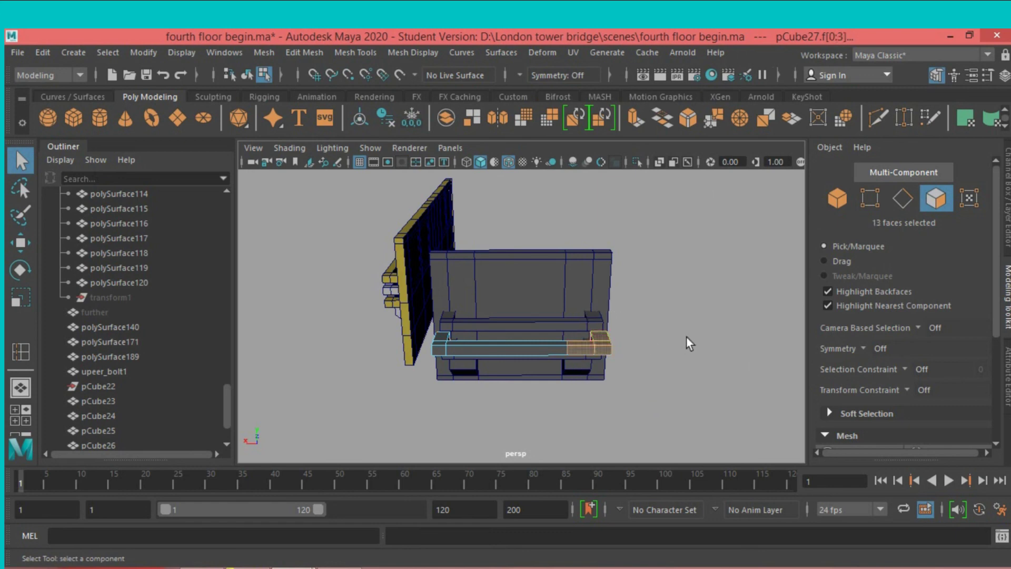
left_click(690, 353)
left_click_drag(608, 349, 581, 305)
left_click(299, 52)
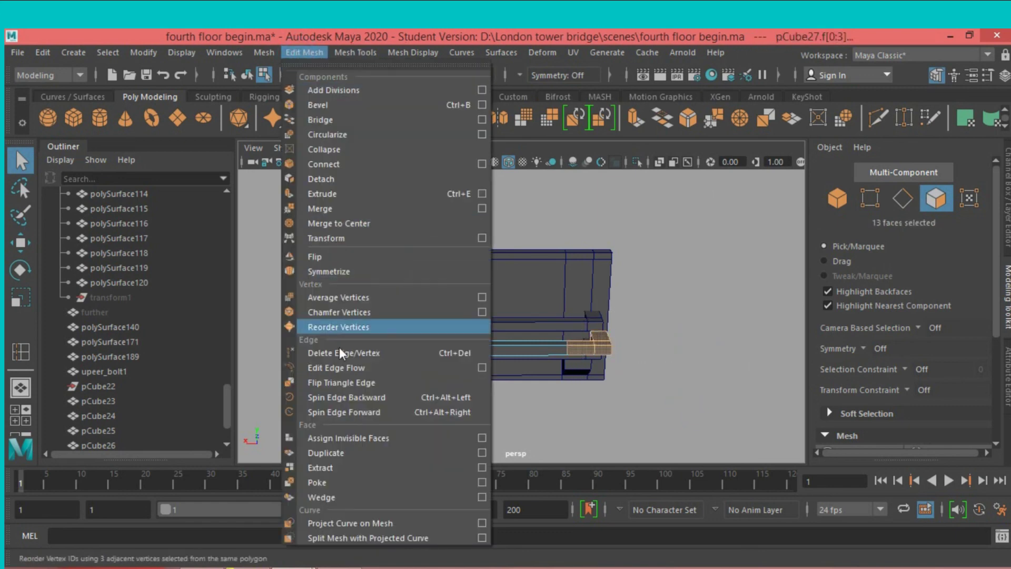
left_click(364, 465)
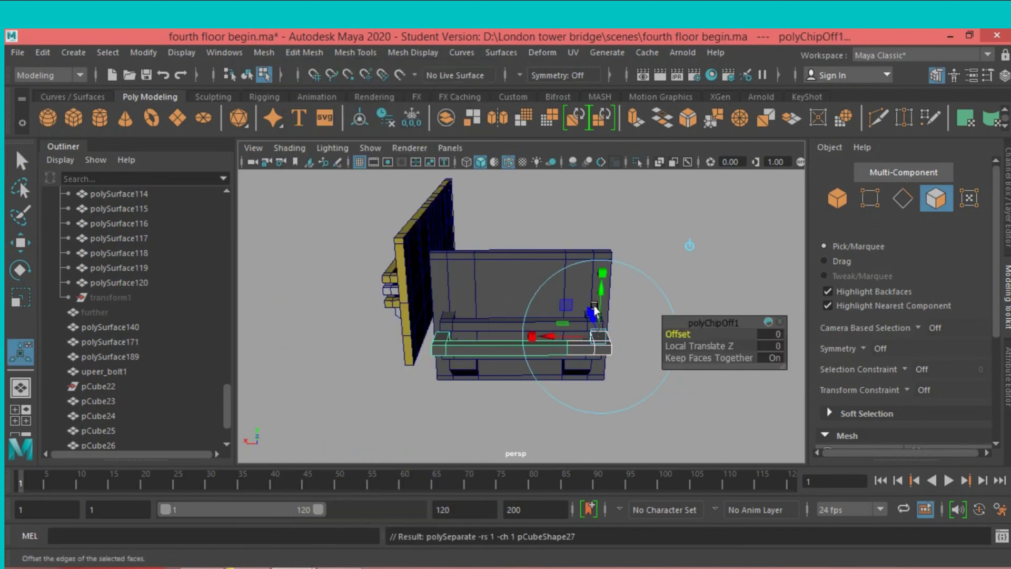
Move the long beam polySurface191 down-left away from the wall.
left_click(835, 199)
left_click(599, 352)
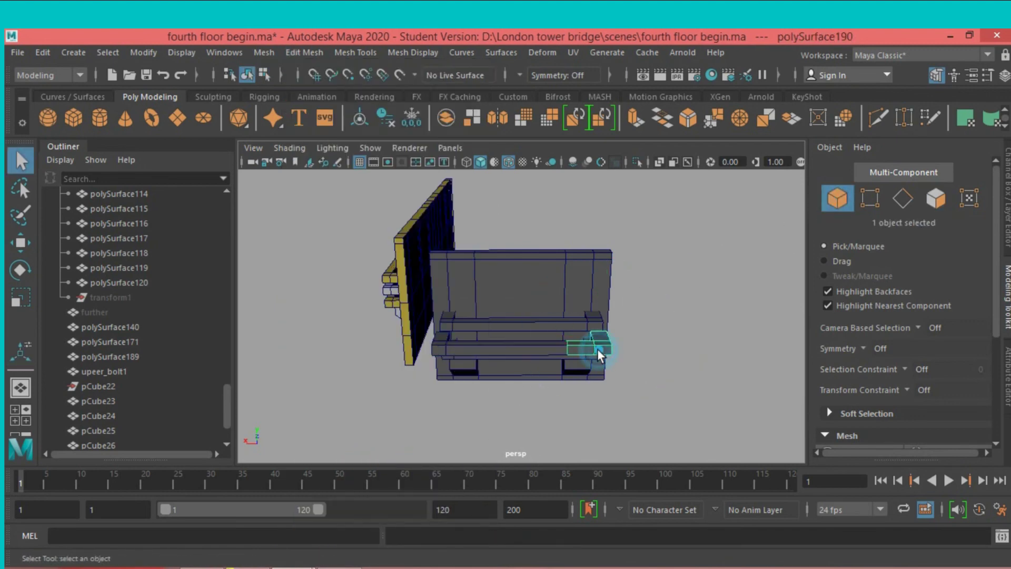
scroll(615, 365, "up", 2)
left_click(524, 365)
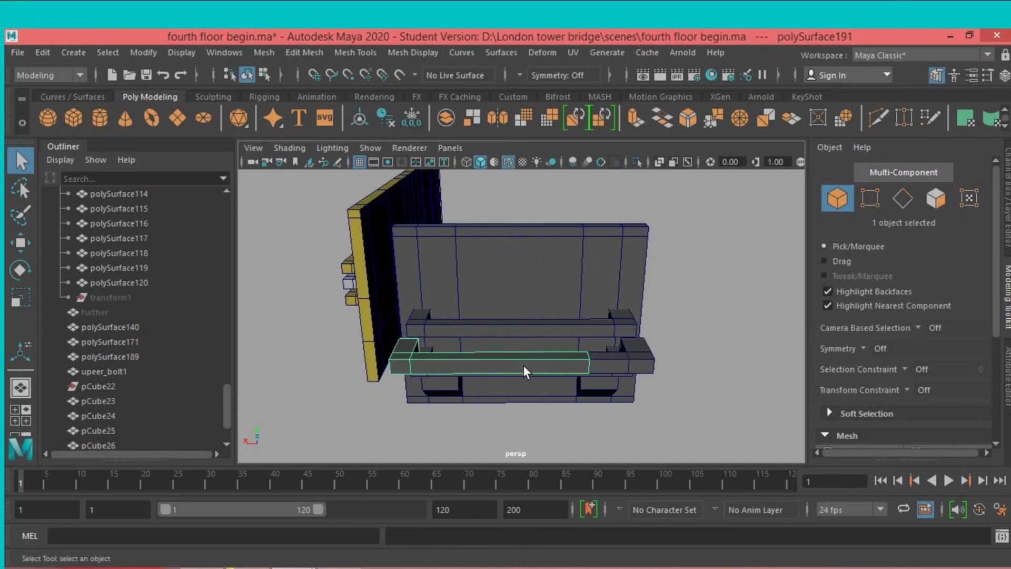
left_click_drag(530, 378, 492, 390, "alt")
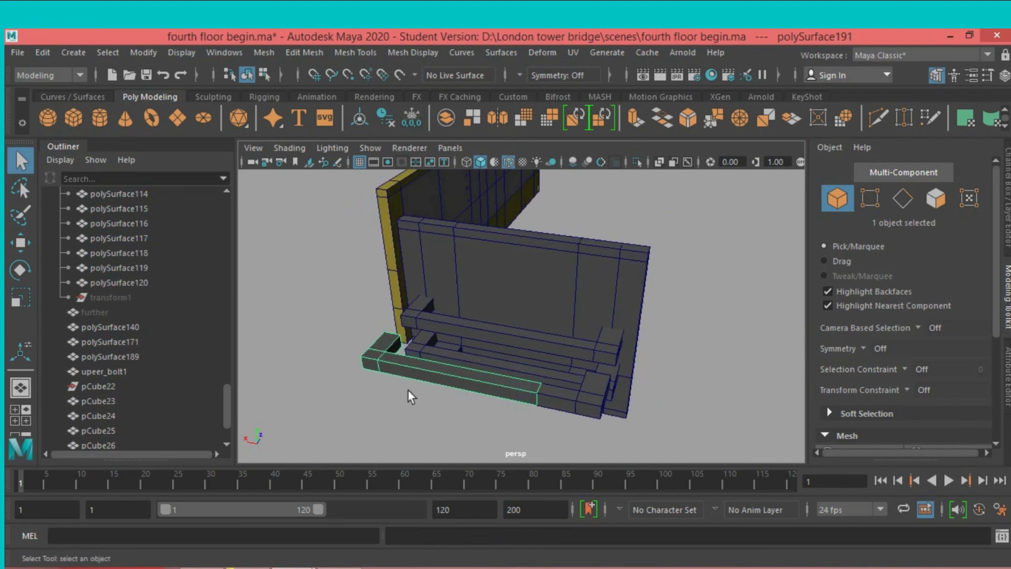
left_click(27, 248)
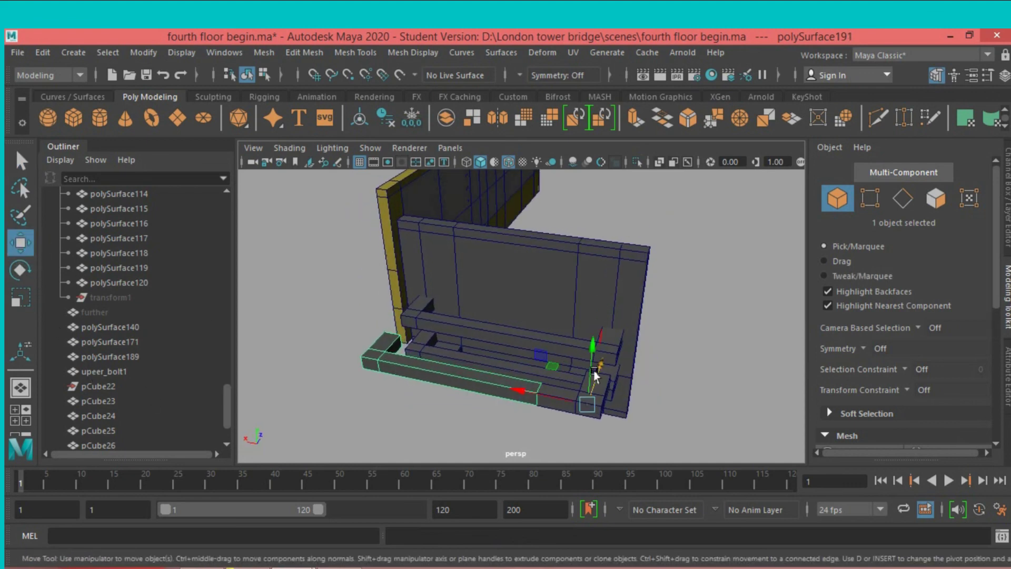
left_click_drag(602, 372, 576, 451)
Move the short end piece polySurface190 right into place at the bar's end.
left_click(592, 407)
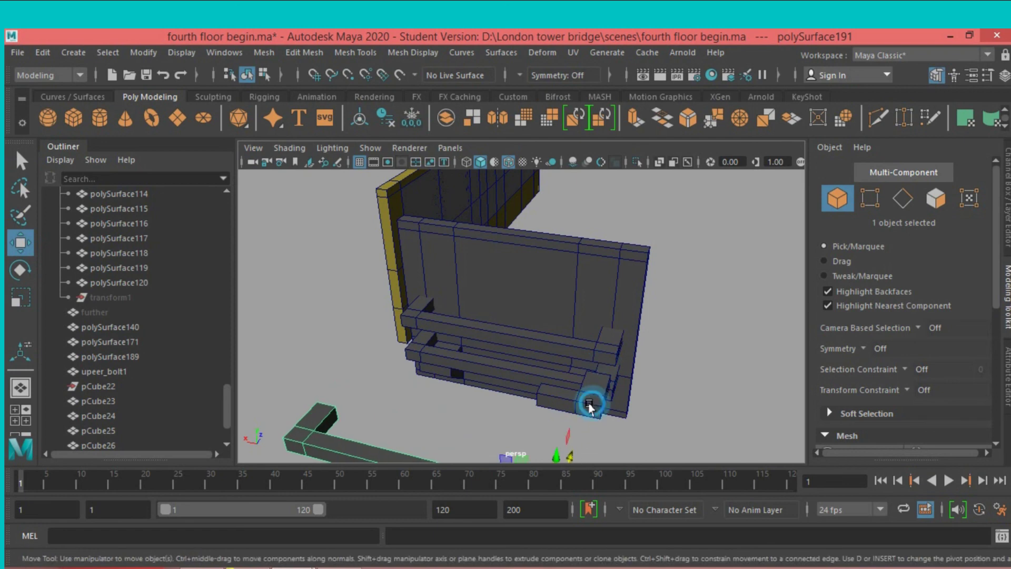
mouse_move(594, 410)
left_mouse_down("alt")
mouse_move(593, 337)
mouse_move(564, 380)
mouse_move(538, 379)
mouse_move(560, 384)
mouse_move(551, 385)
left_mouse_up("alt")
mouse_move(545, 349)
left_mouse_down()
mouse_move(566, 314)
mouse_move(564, 337)
mouse_move(603, 368)
mouse_move(594, 367)
left_mouse_up()
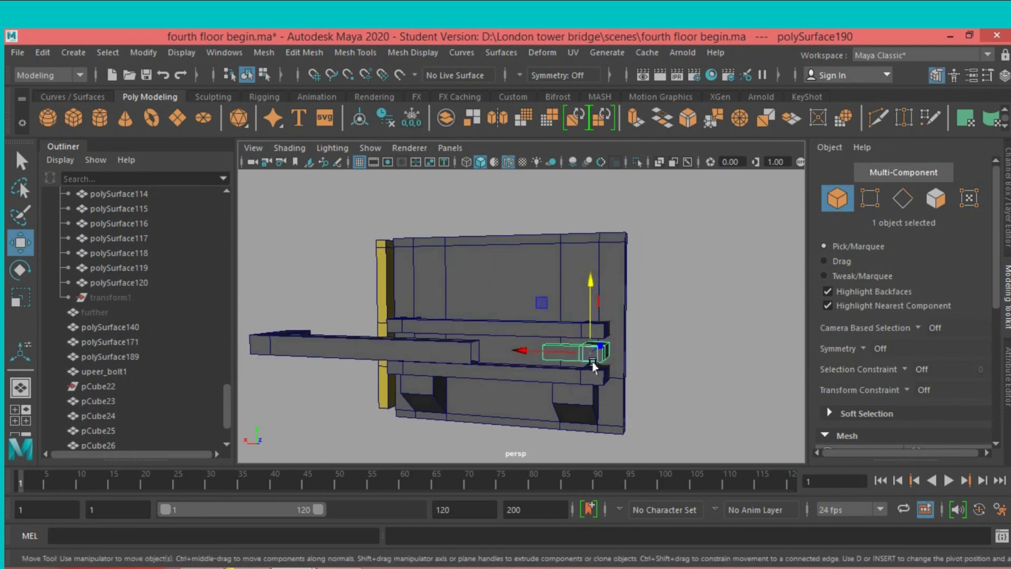
left_click(591, 304)
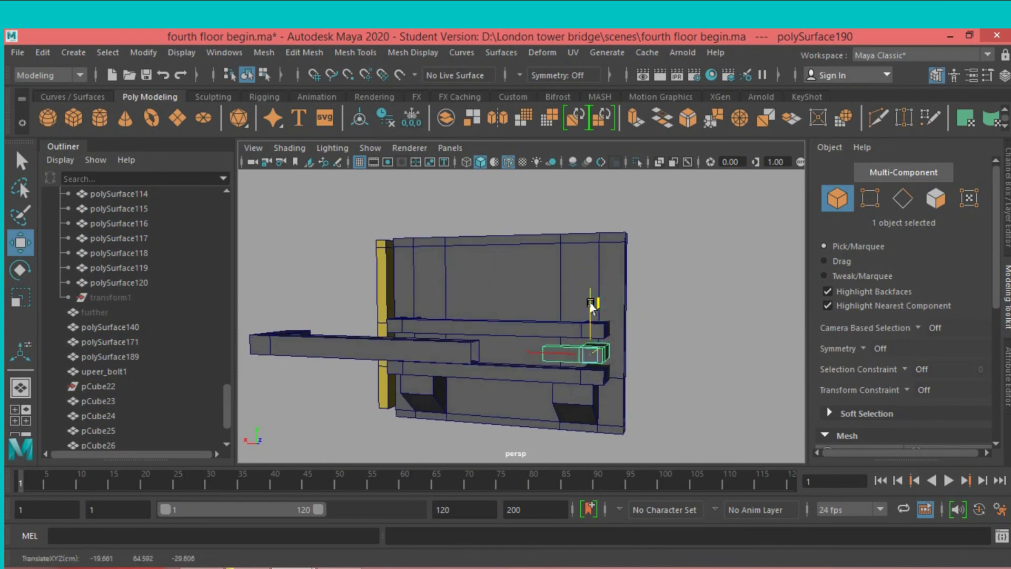
left_click_drag(616, 345, 638, 345, "alt")
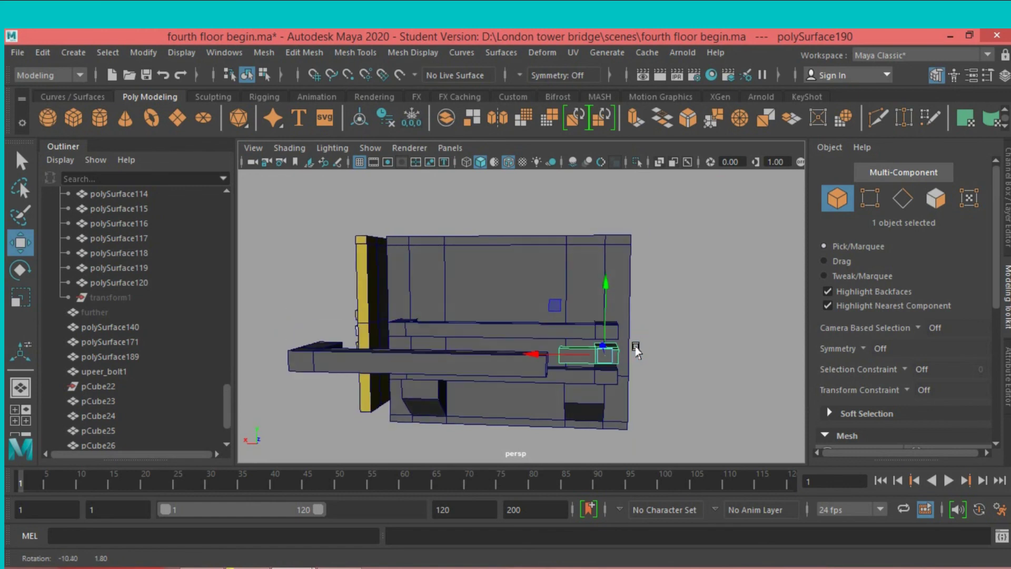
Scale the end piece taller in Y.
left_click(22, 299)
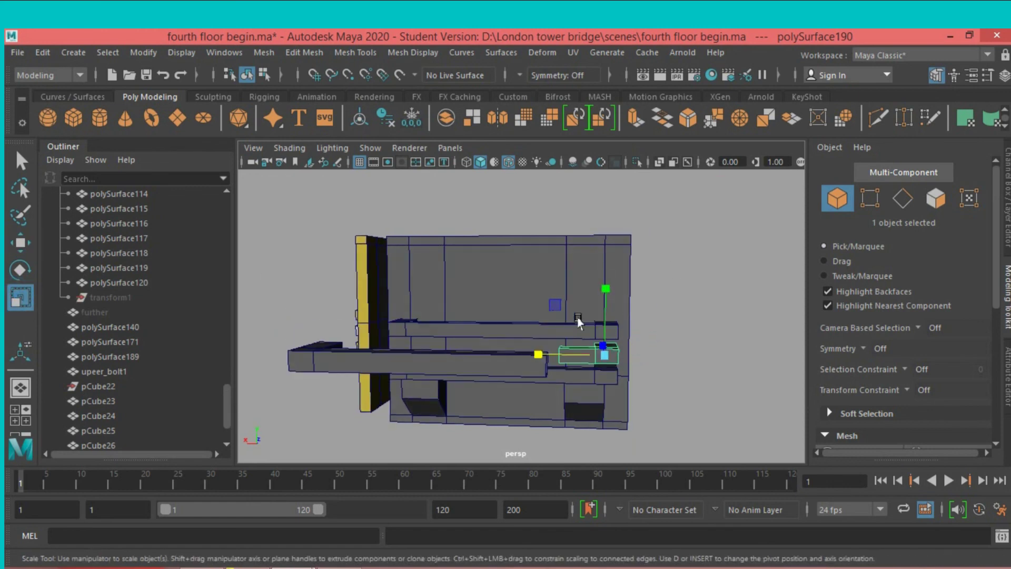
left_click_drag(601, 289, 608, 264)
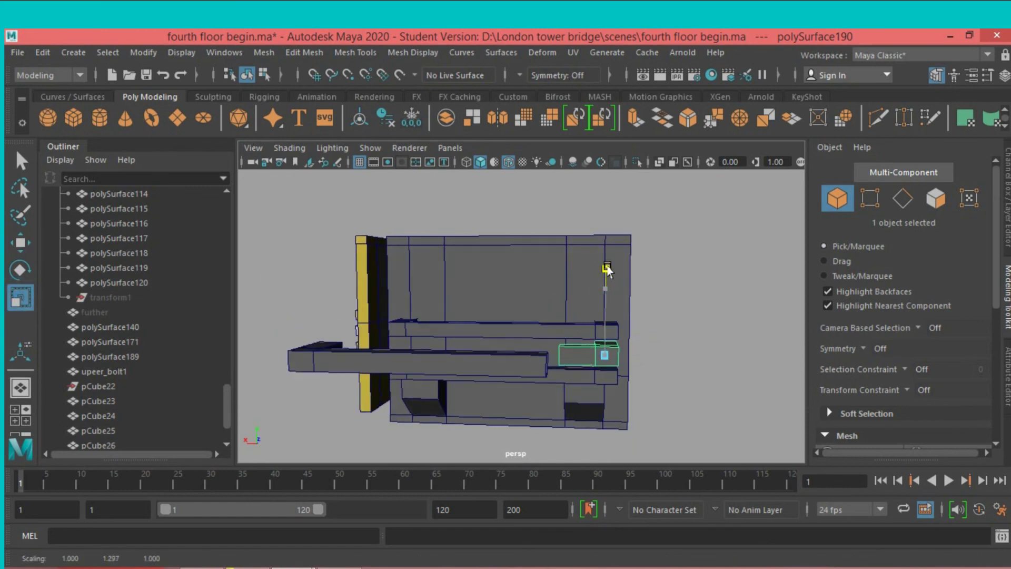
left_click_drag(649, 341, 642, 358, "alt")
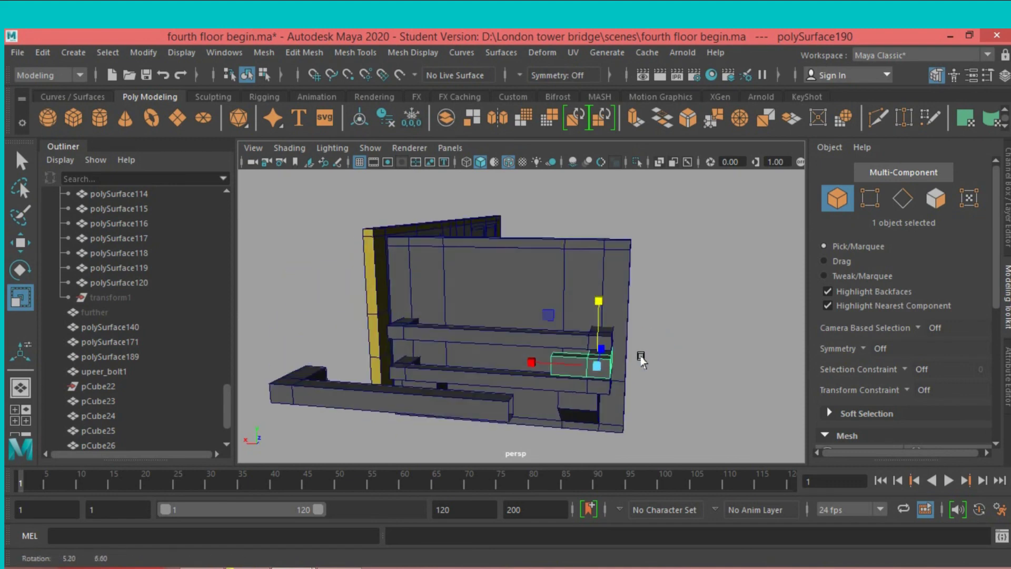
left_click_drag(599, 299, 600, 298)
left_click_drag(630, 343, 652, 356, "alt")
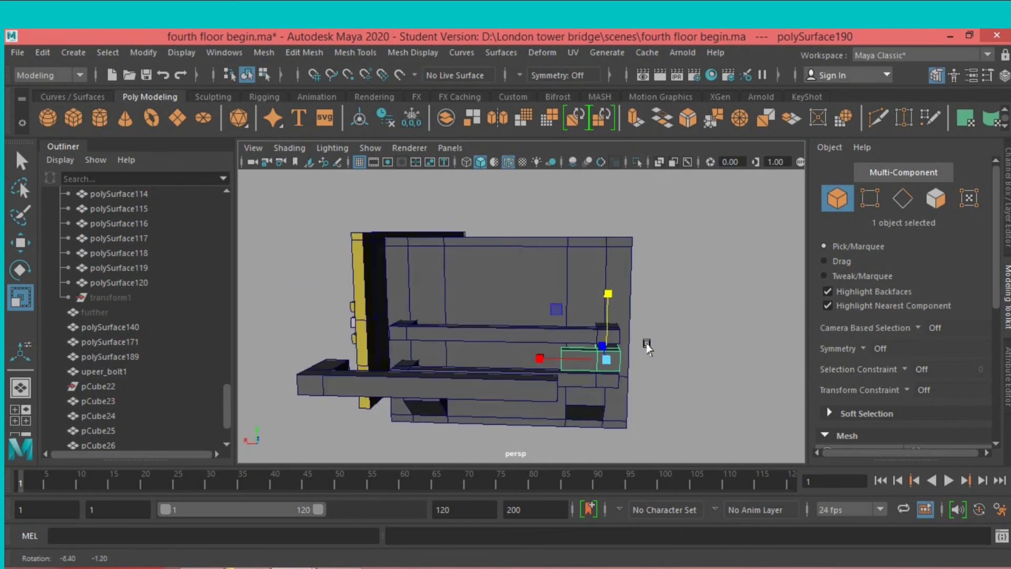
scroll(634, 353, "down", 2)
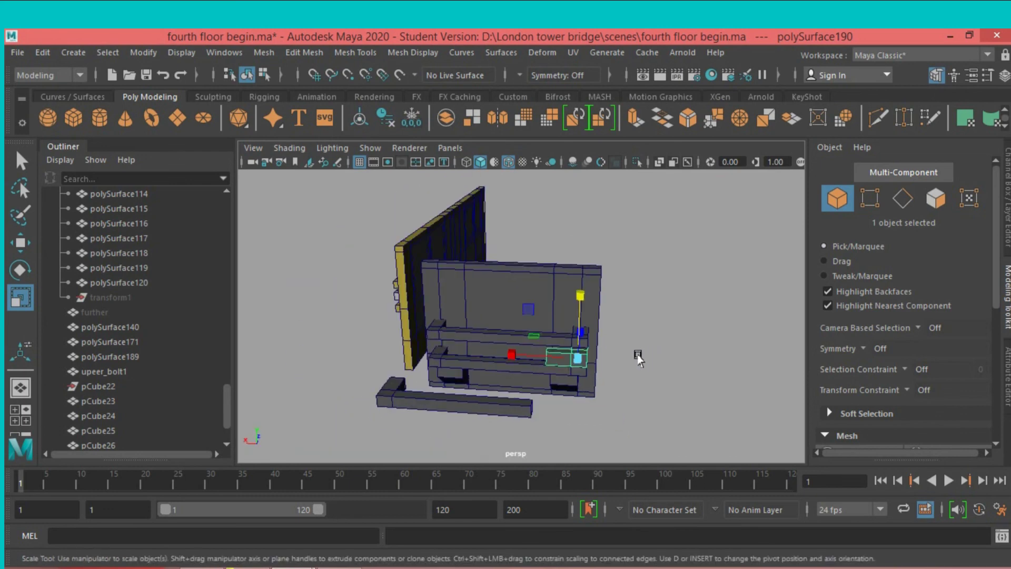
left_click_drag(638, 354, 609, 363, "alt")
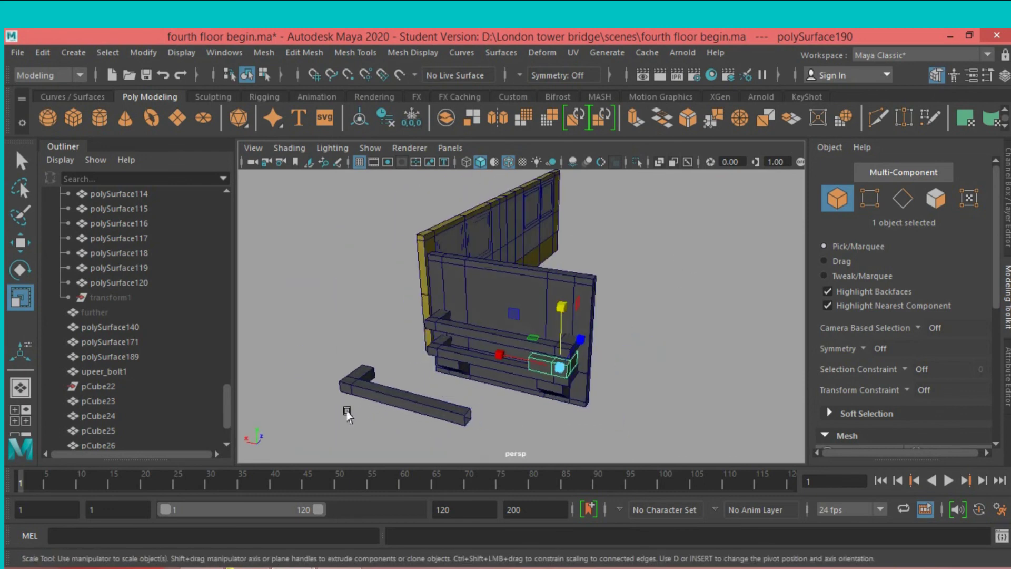
Move the long beam polySurface191 back onto the ledge front.
left_click(362, 393)
left_click(28, 247)
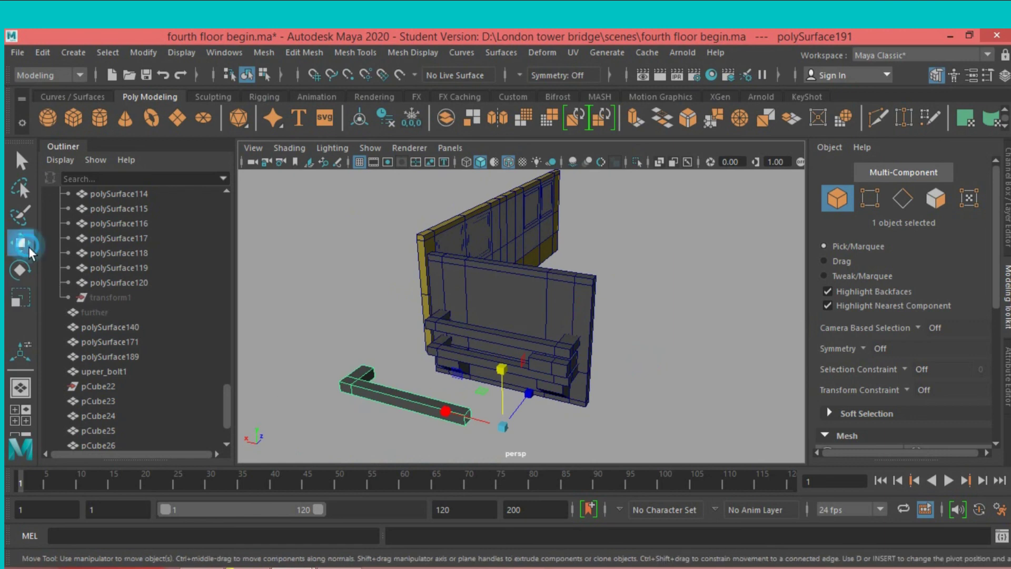
mouse_move(528, 400)
left_mouse_down()
mouse_move(593, 353)
mouse_move(463, 413)
mouse_move(526, 409)
left_mouse_up()
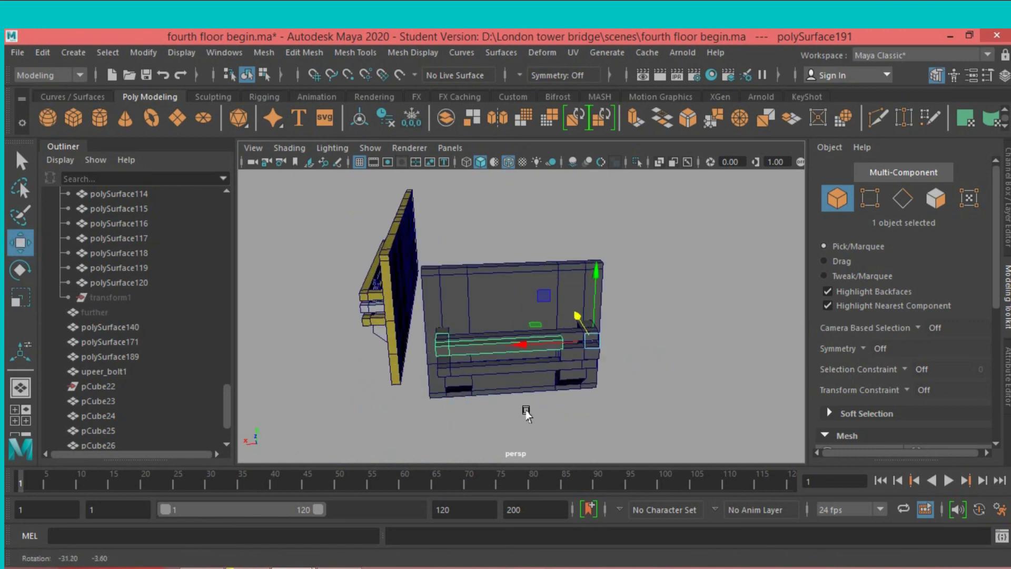
right_click_drag(526, 409, 551, 394, "alt")
mouse_move(551, 394)
left_mouse_down("alt")
mouse_move(548, 384)
mouse_move(538, 395)
left_mouse_up("alt")
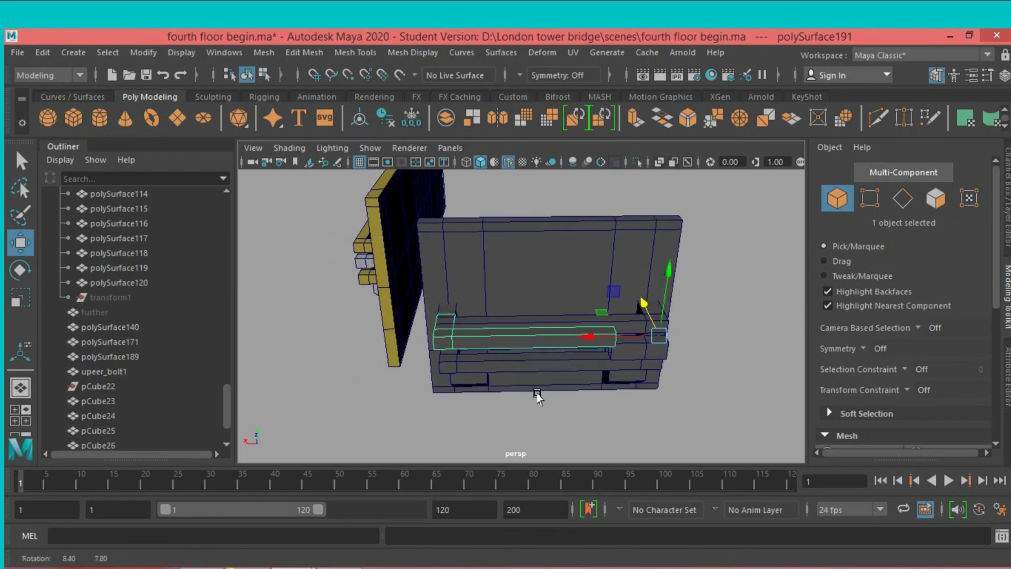
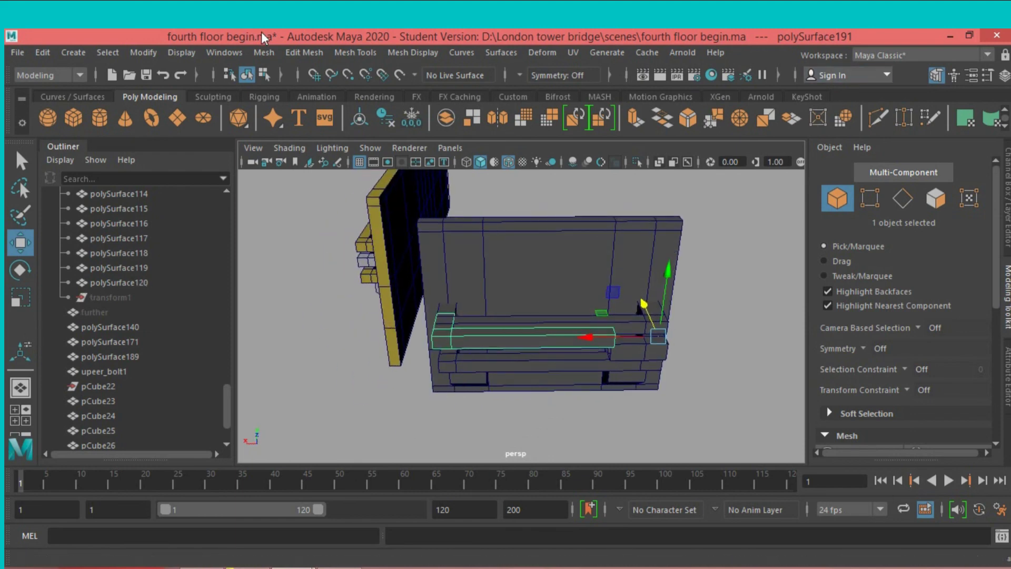
Insert an edge loop across the beam near its left end.
left_click(375, 53)
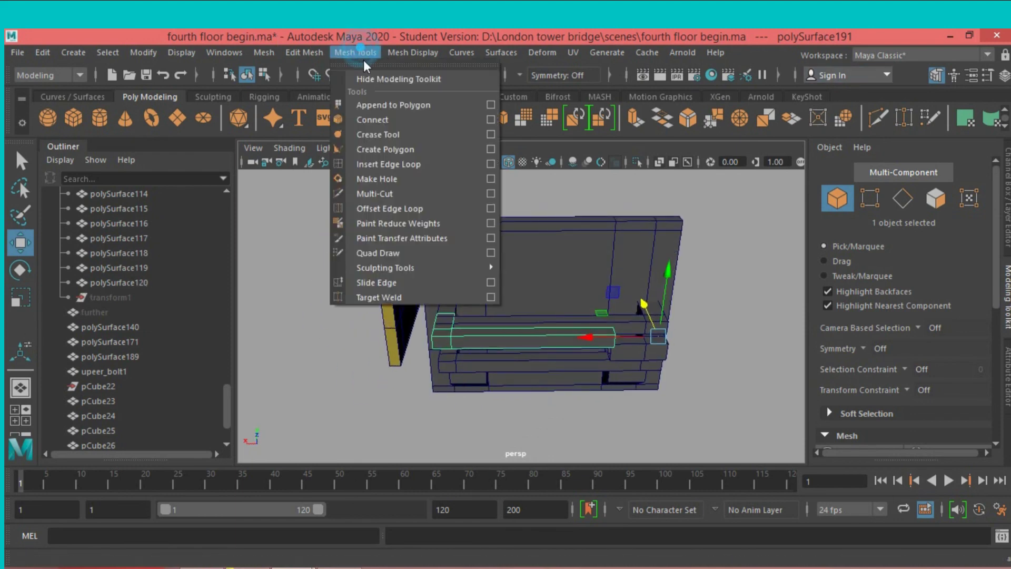
left_click(406, 166)
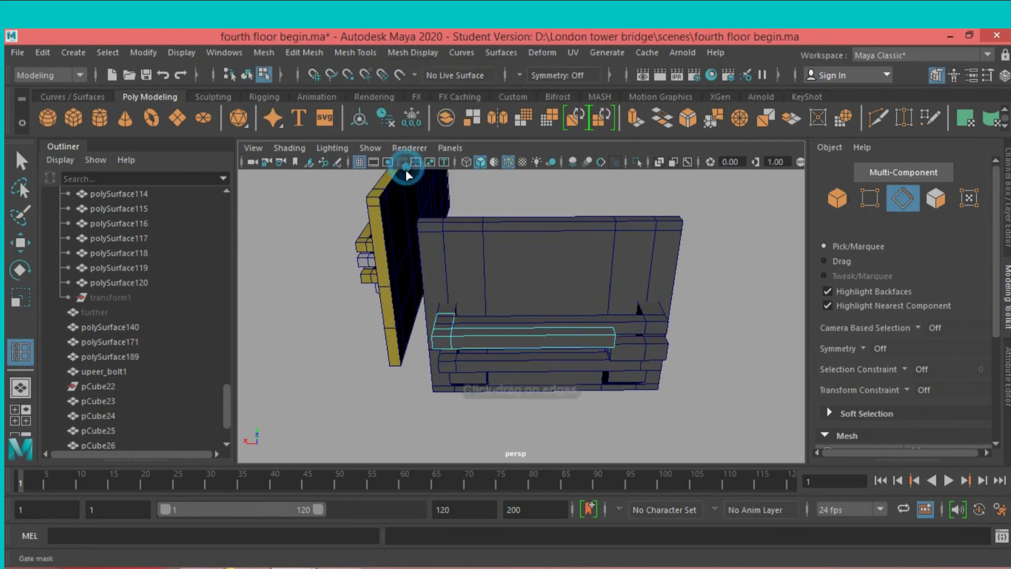
left_click(481, 333)
left_click(8, 165)
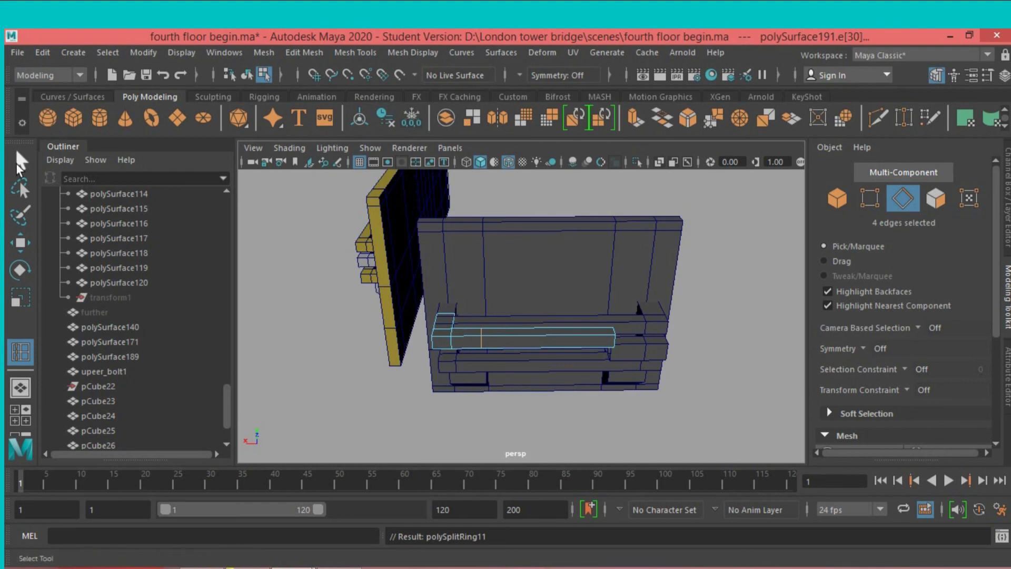
mouse_move(395, 220)
left_mouse_down("alt")
mouse_move(456, 240)
mouse_move(503, 217)
mouse_move(462, 243)
left_mouse_up("alt")
scroll(504, 216, "up", 3)
scroll(503, 216, "up", 2)
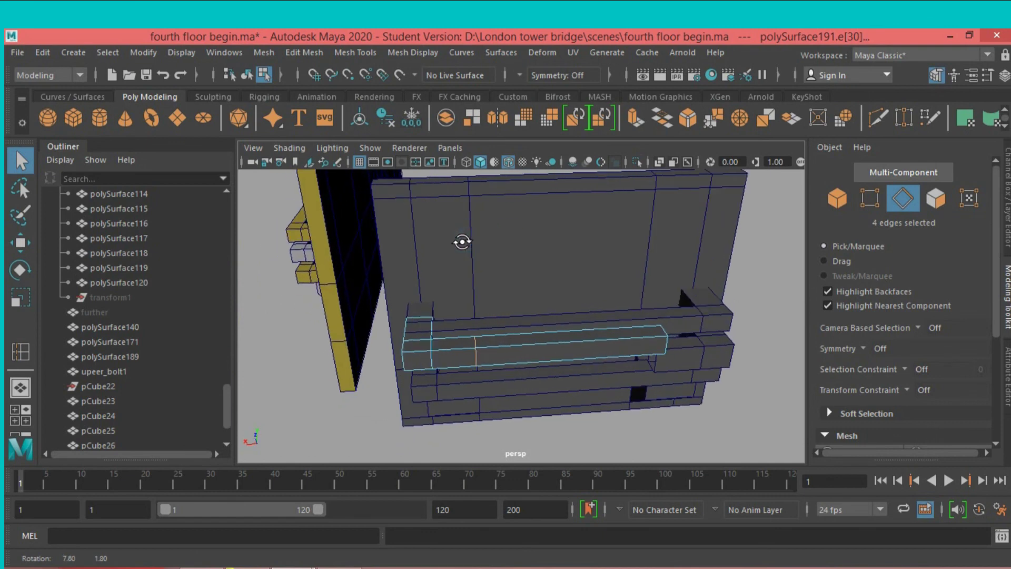
Extract the beam's left-end faces as a separate piece, then select the long bar.
left_click(936, 198)
left_click(333, 387)
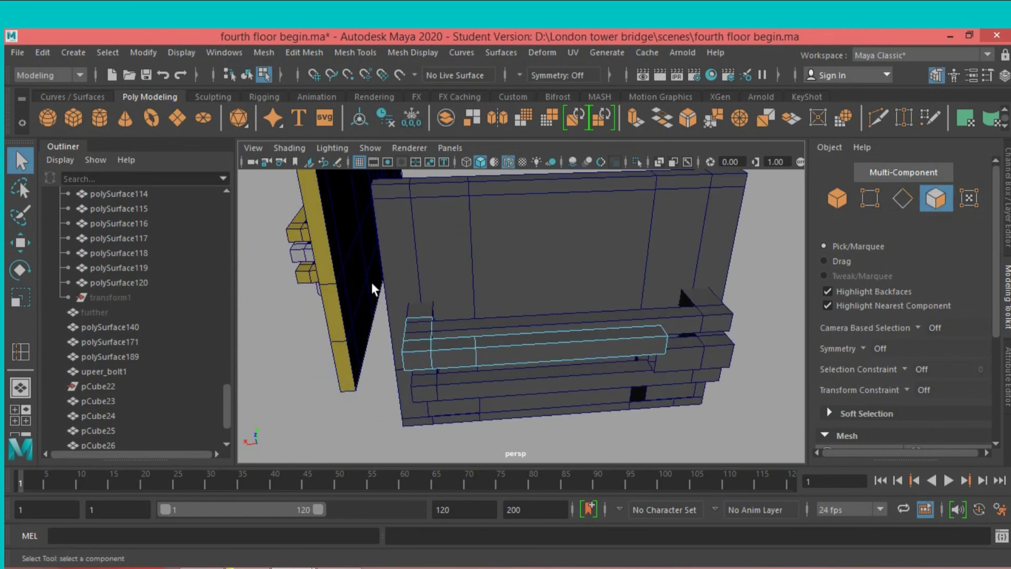
left_click_drag(372, 276, 457, 389)
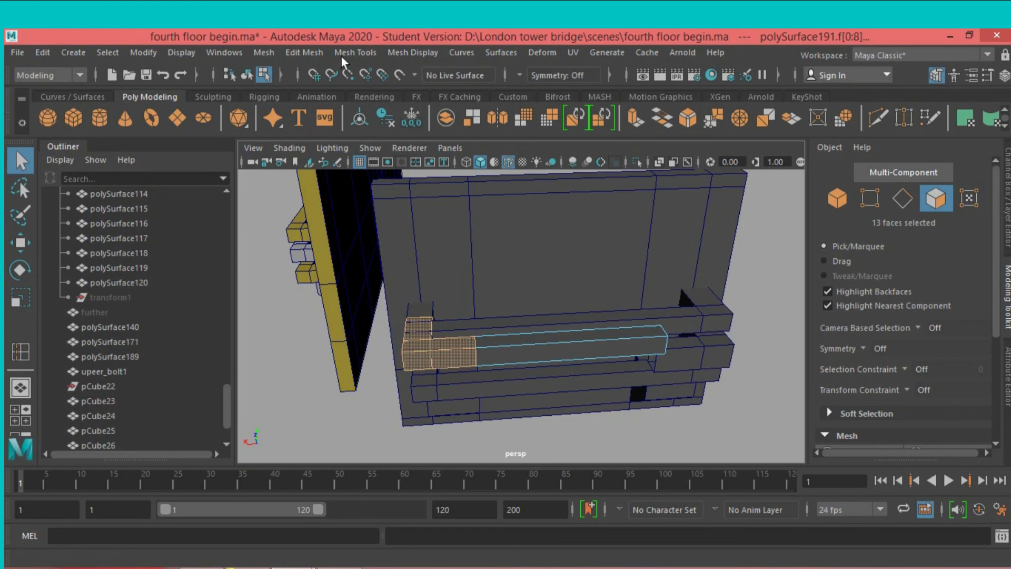
left_click(305, 52)
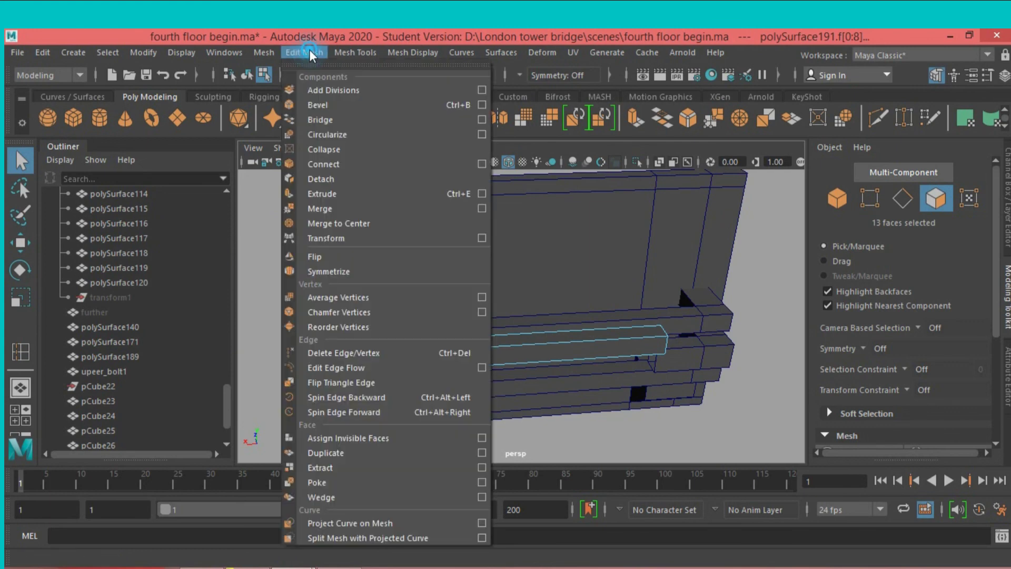
left_click(360, 472)
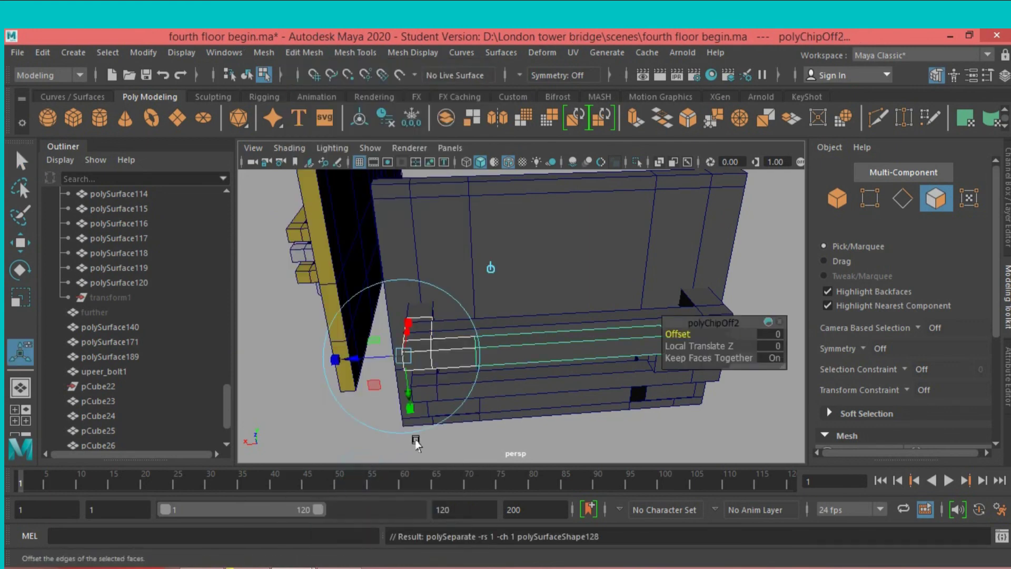
left_click(837, 204)
left_click(601, 340)
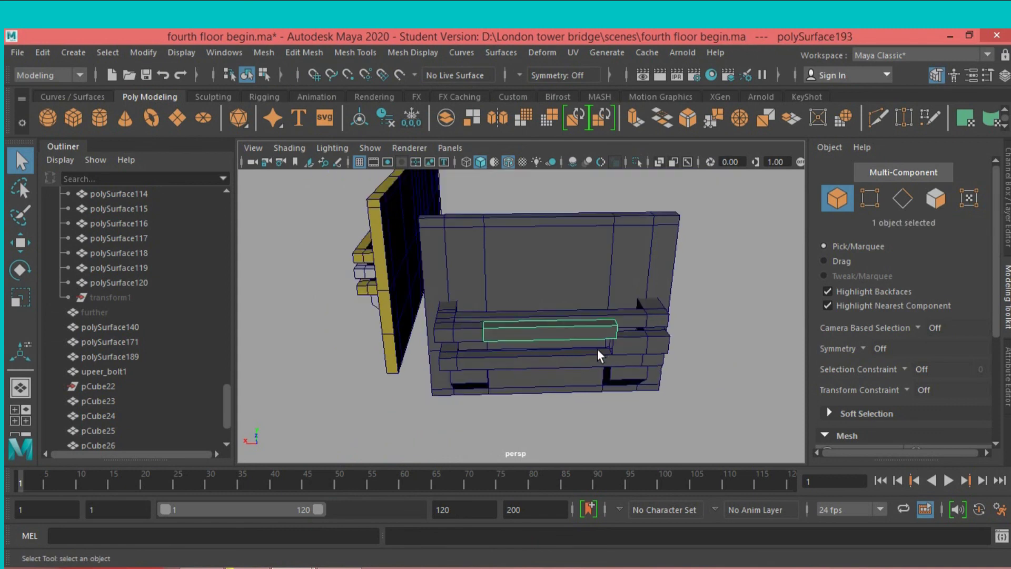
Move the long extracted bar out away from the wall panel.
mouse_move(597, 349)
left_mouse_down("alt")
mouse_move(620, 373)
mouse_move(639, 372)
left_mouse_up("alt")
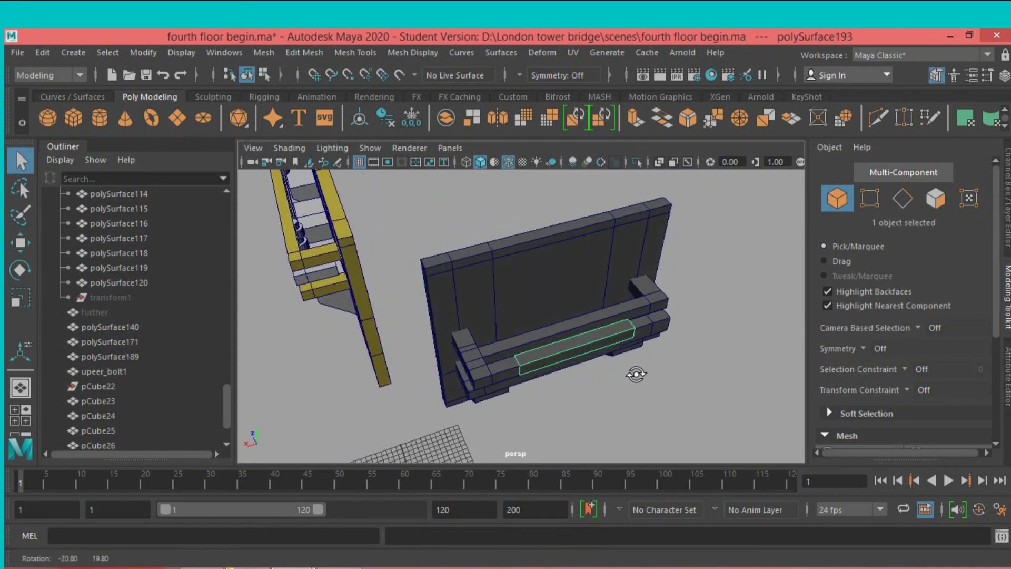
left_click(23, 245)
mouse_move(627, 274)
left_mouse_down()
mouse_move(754, 371)
mouse_move(616, 388)
mouse_move(625, 381)
mouse_move(616, 369)
left_mouse_up()
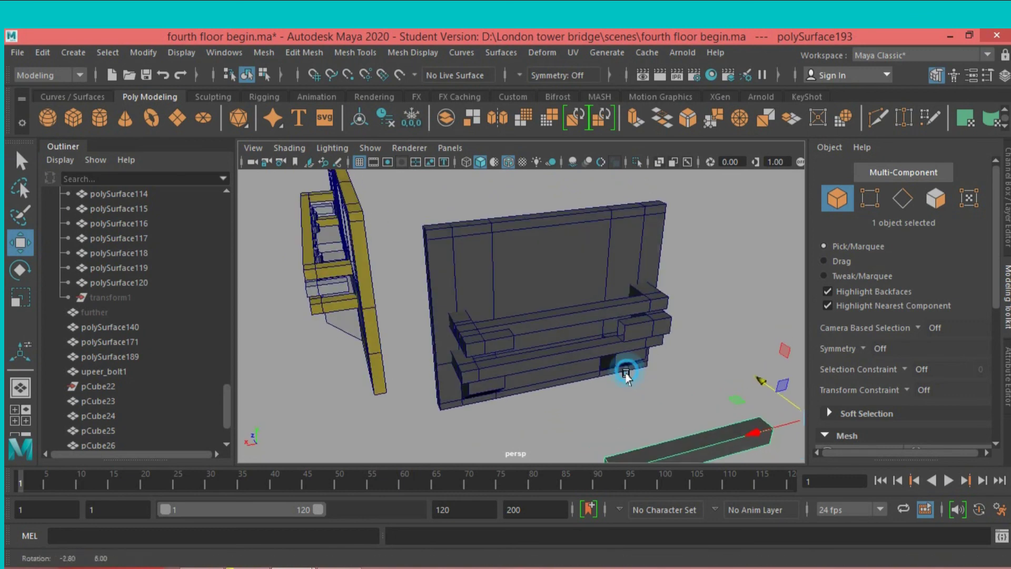
Centre the small end block's pivot, move it up-left and scale it taller.
left_click(482, 333)
mouse_move(509, 357)
left_mouse_down("alt")
mouse_move(542, 384)
mouse_move(579, 342)
left_mouse_up("alt")
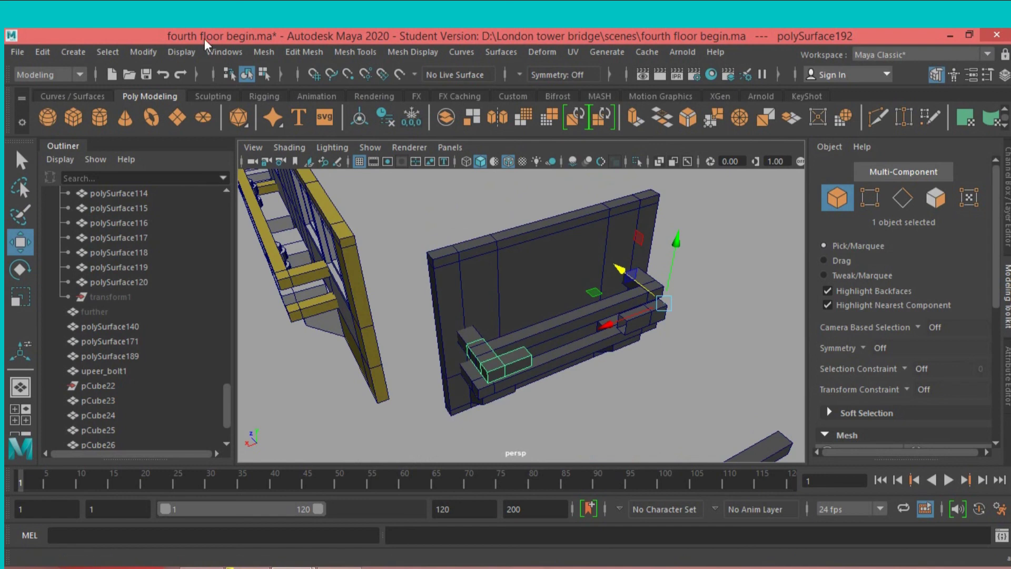
left_click(146, 52)
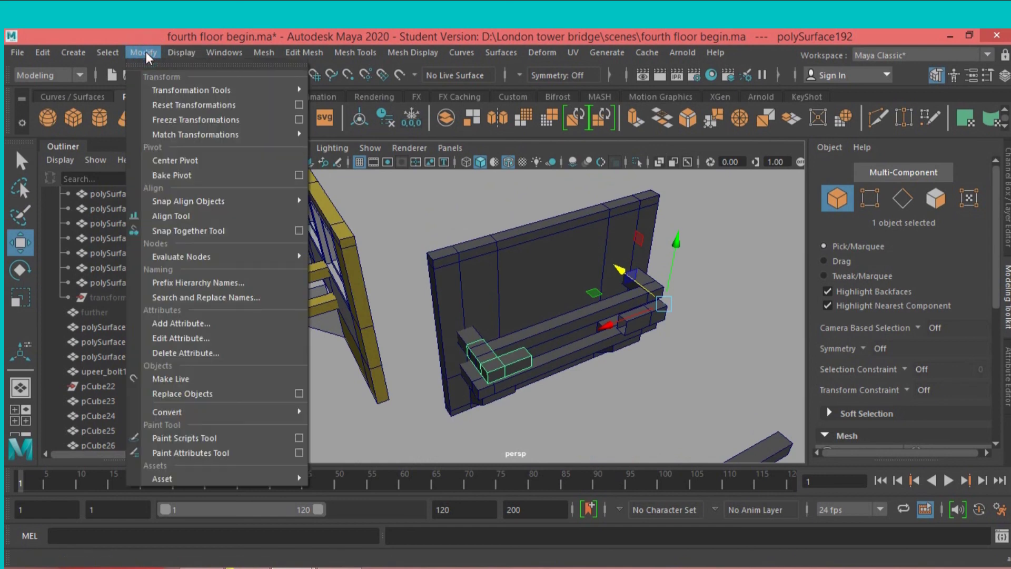
left_click(185, 161)
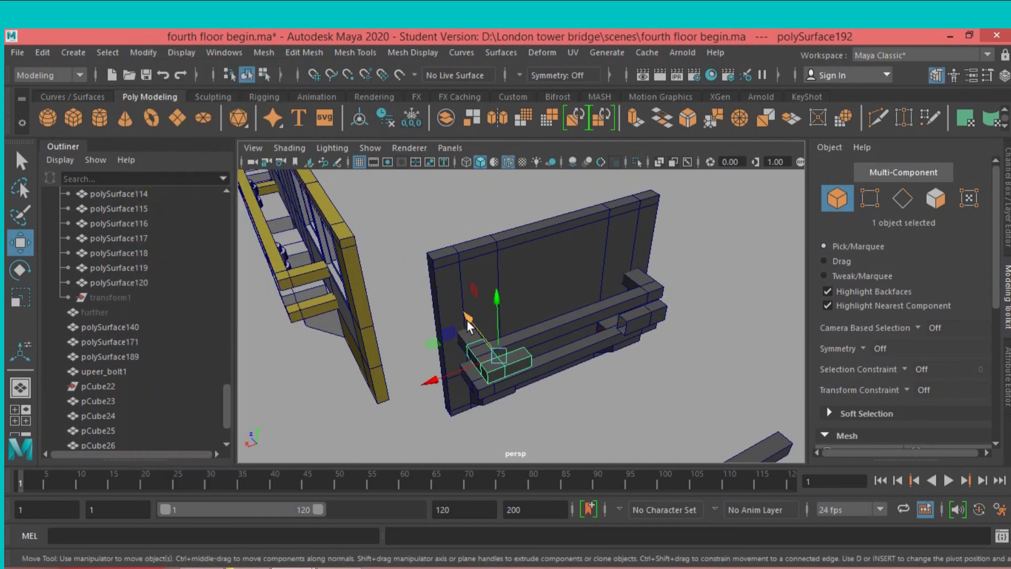
mouse_move(466, 320)
left_mouse_down()
mouse_move(460, 245)
mouse_move(469, 272)
mouse_move(459, 270)
left_mouse_up()
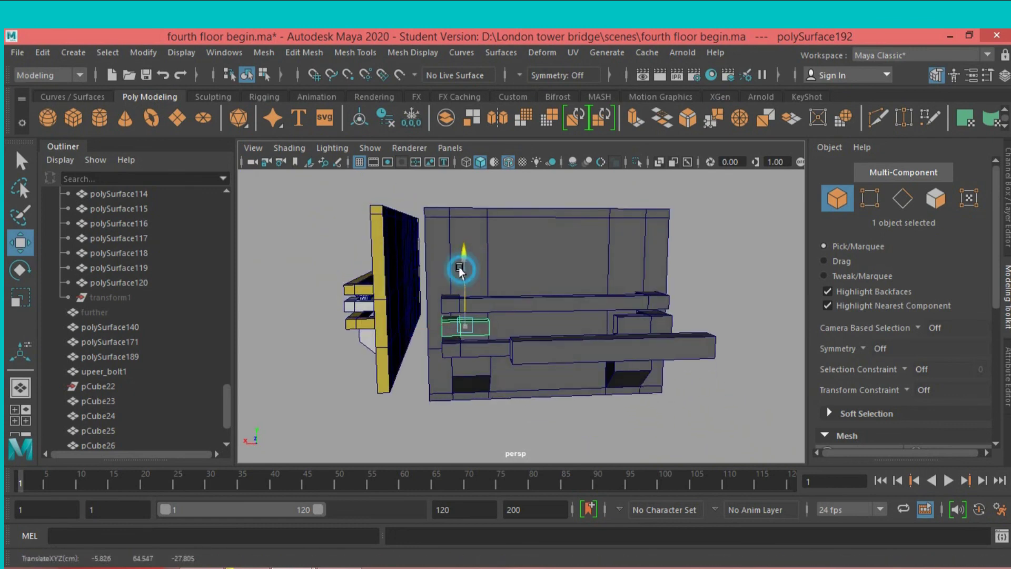
left_click(21, 298)
mouse_move(460, 259)
left_mouse_down()
mouse_move(464, 232)
mouse_move(471, 307)
left_mouse_up()
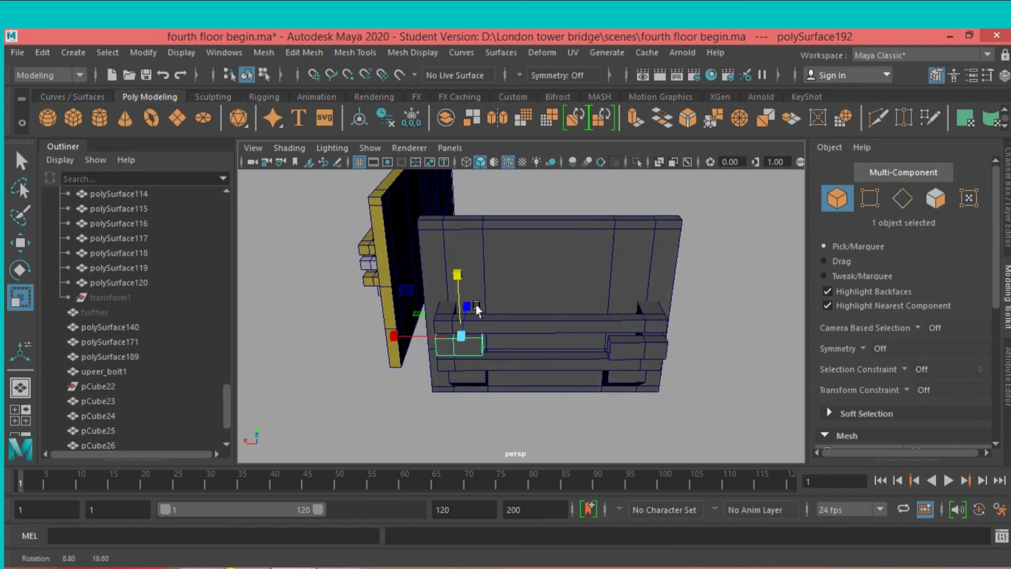
right_click_drag(471, 307, 478, 288, "alt")
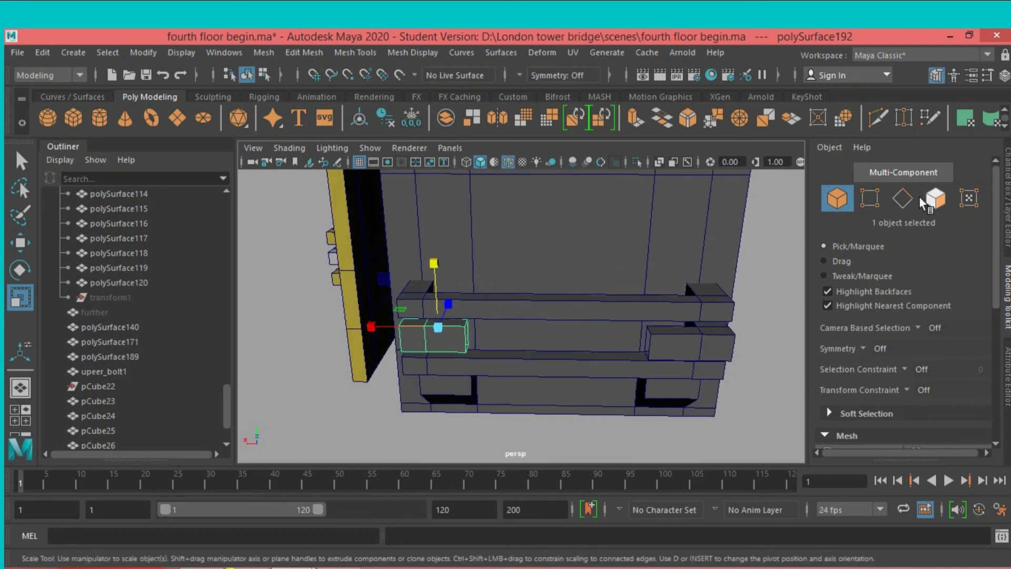
Slide the small block's four right-side vertices slightly sideways.
left_click(878, 207)
left_click_drag(616, 330, 628, 324, "alt")
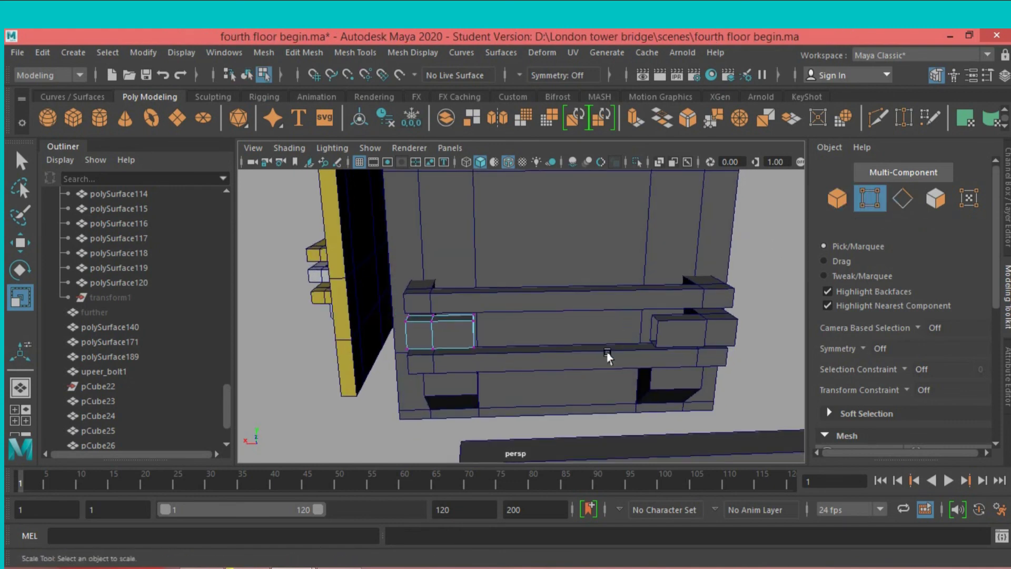
left_click_drag(463, 288, 490, 358)
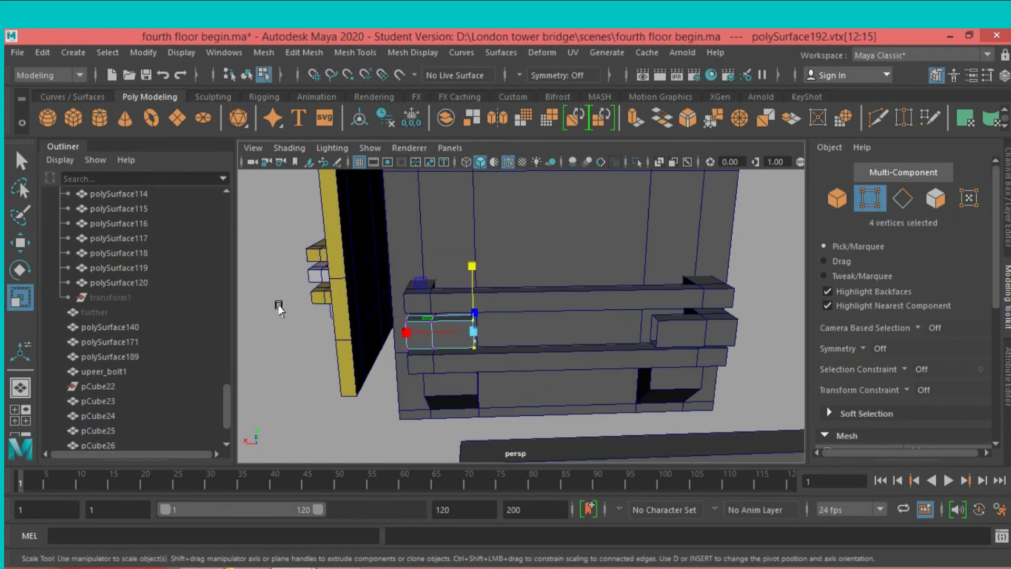
left_click(20, 243)
left_click_drag(405, 332, 416, 337)
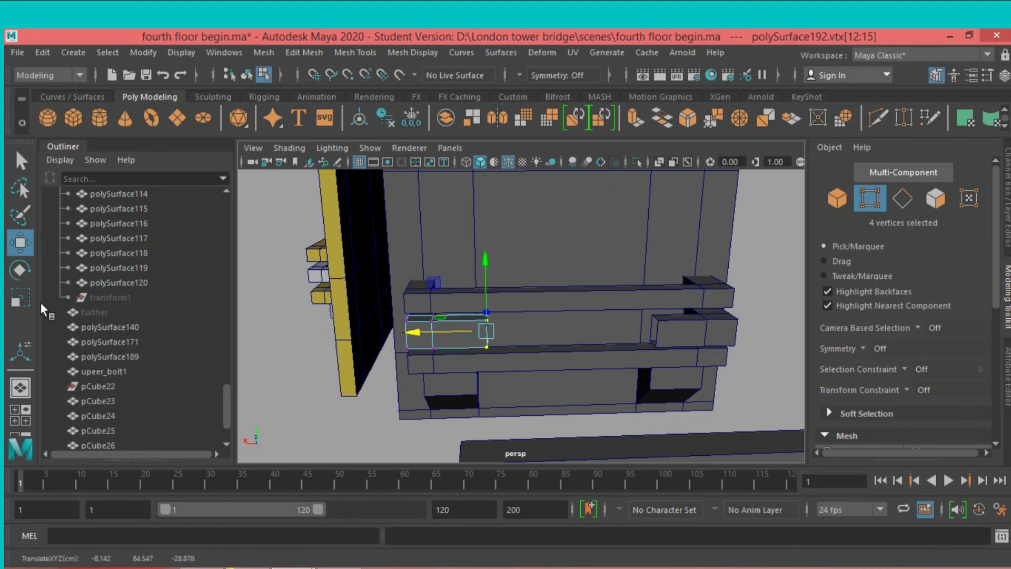
left_click(20, 163)
Delete the long bar lying below the wall, then zoom in on the small end block.
scroll(526, 307, "down", 3)
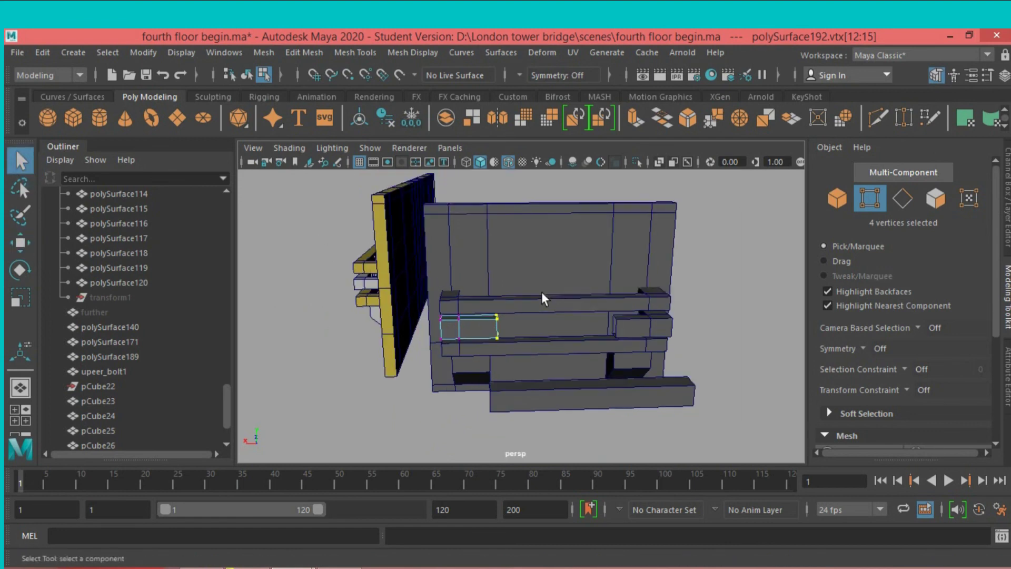
middle_click_drag(542, 293, 535, 286, "alt")
scroll(531, 289, "down", 2)
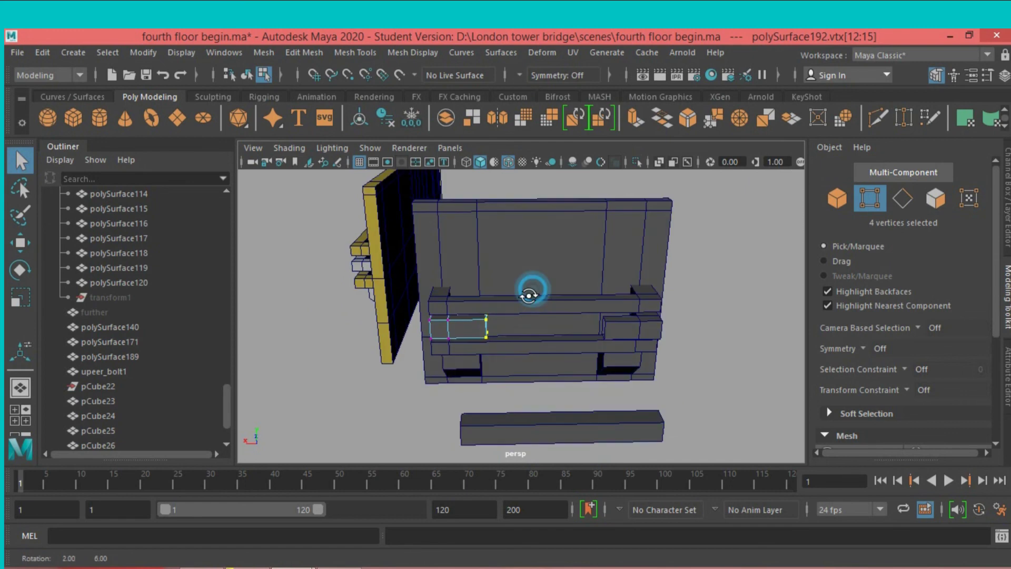
left_click(837, 198)
left_click_drag(695, 289, 687, 290, "alt")
left_click(638, 328)
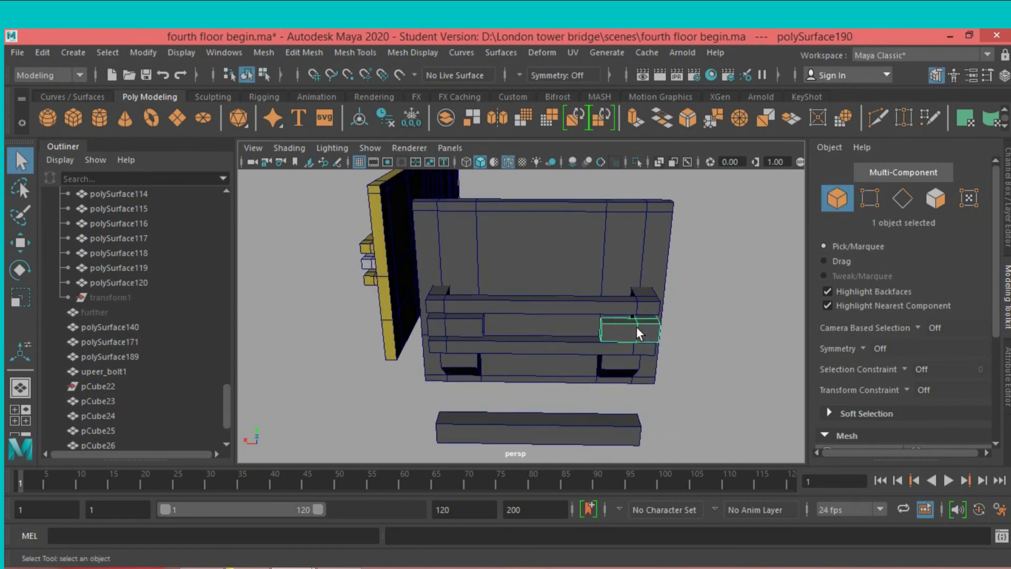
left_click_drag(637, 334, 681, 334, "alt")
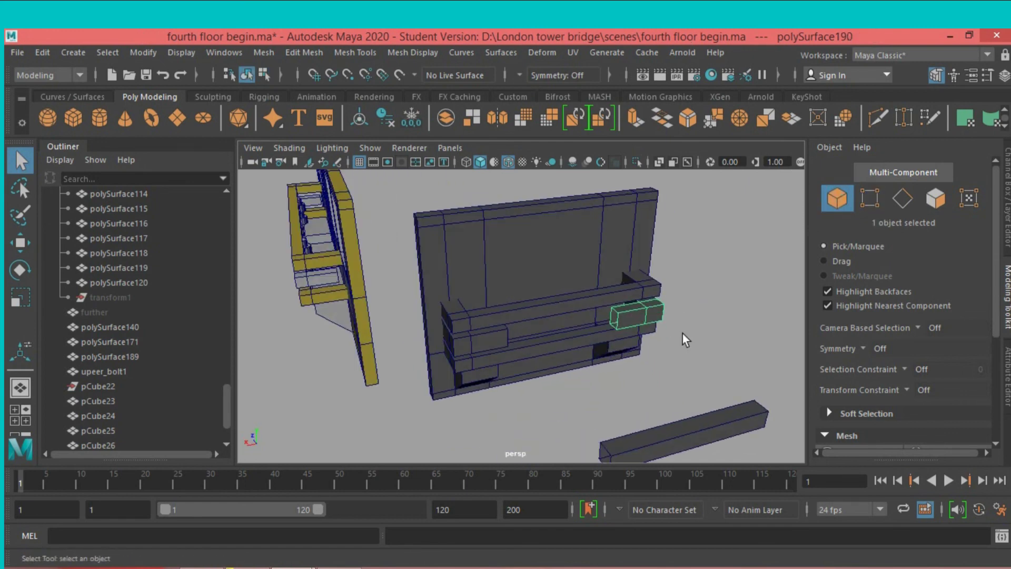
scroll(684, 337, "up", 3)
scroll(685, 337, "down", 3)
left_click(703, 417)
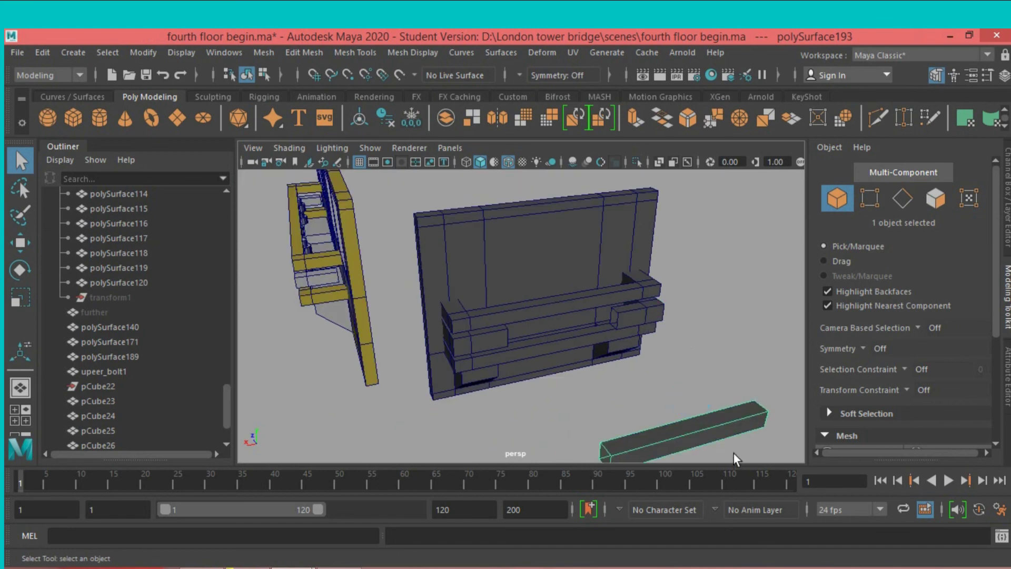
key("Delete")
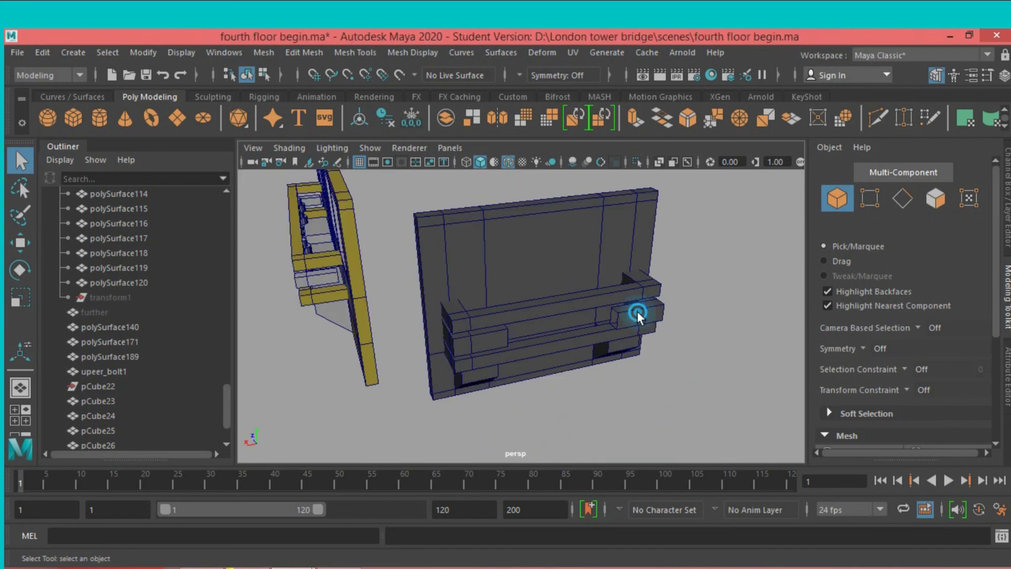
left_click(638, 315)
scroll(628, 340, "up", 2)
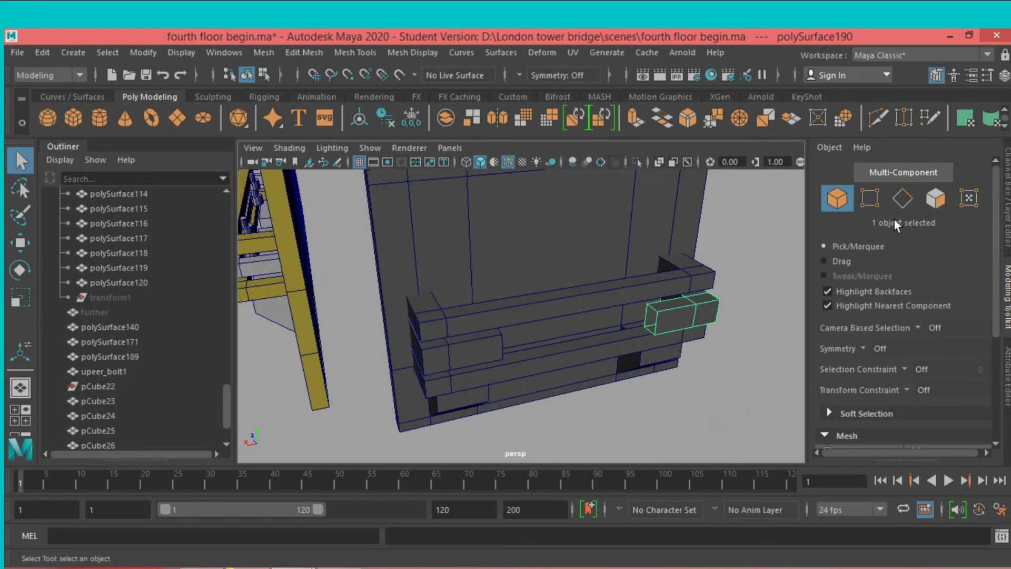
Fill Hole the open border loops of both small blocks and show the Channel Box/Layer Editor.
left_click(903, 198)
double_click(648, 329)
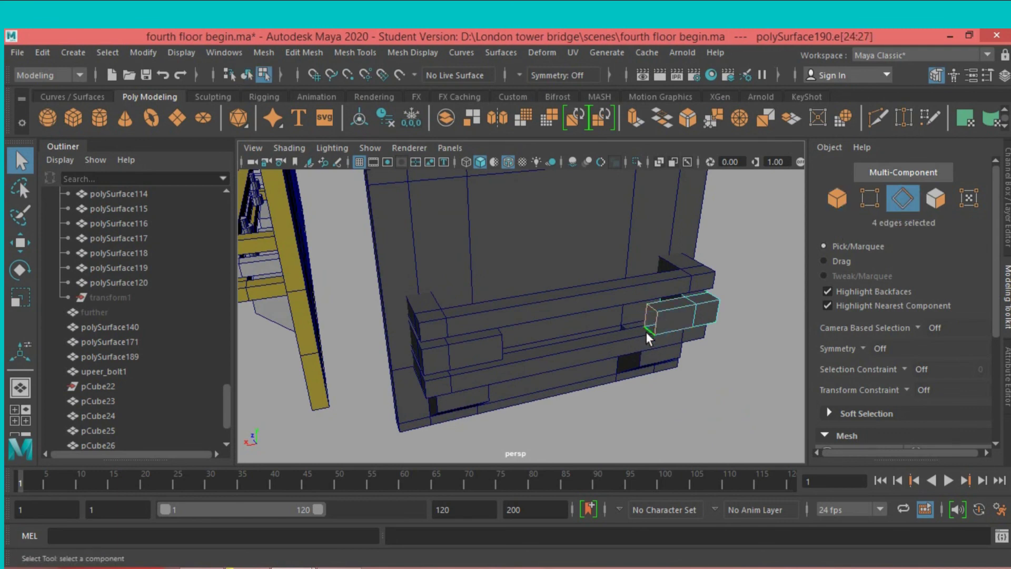
left_click(257, 55)
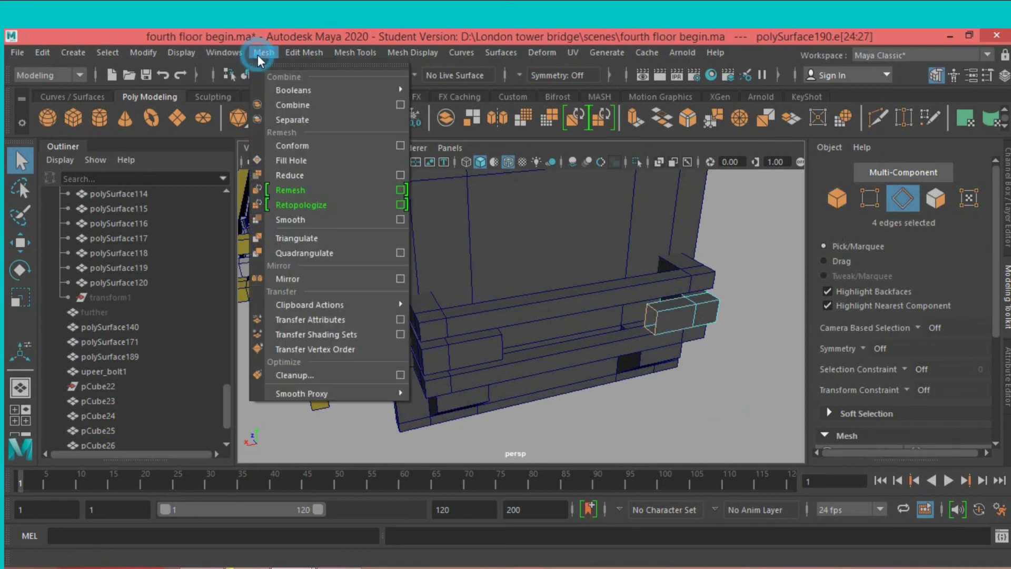
left_click(296, 158)
double_click(454, 354)
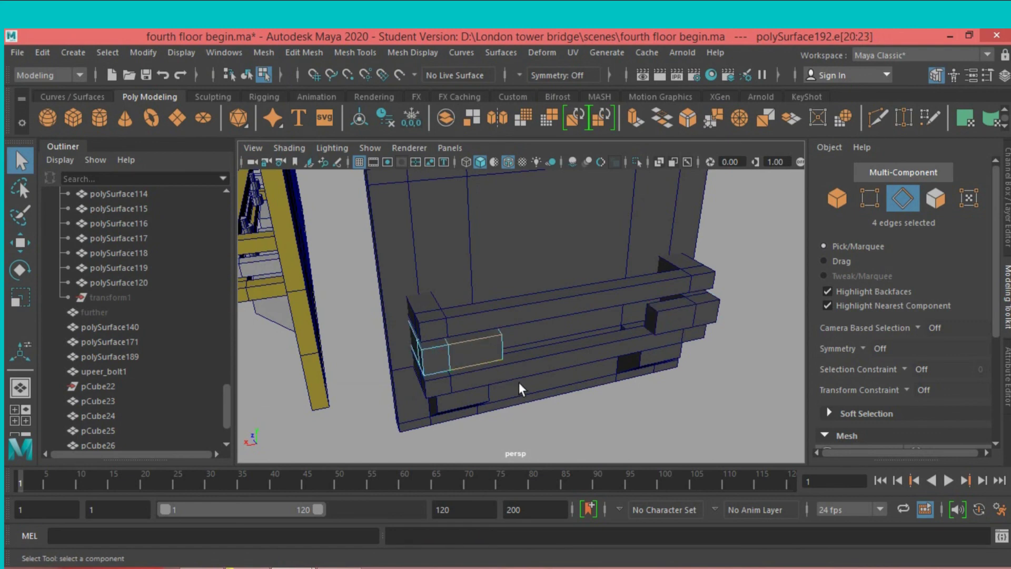
left_click_drag(530, 390, 433, 375, "alt")
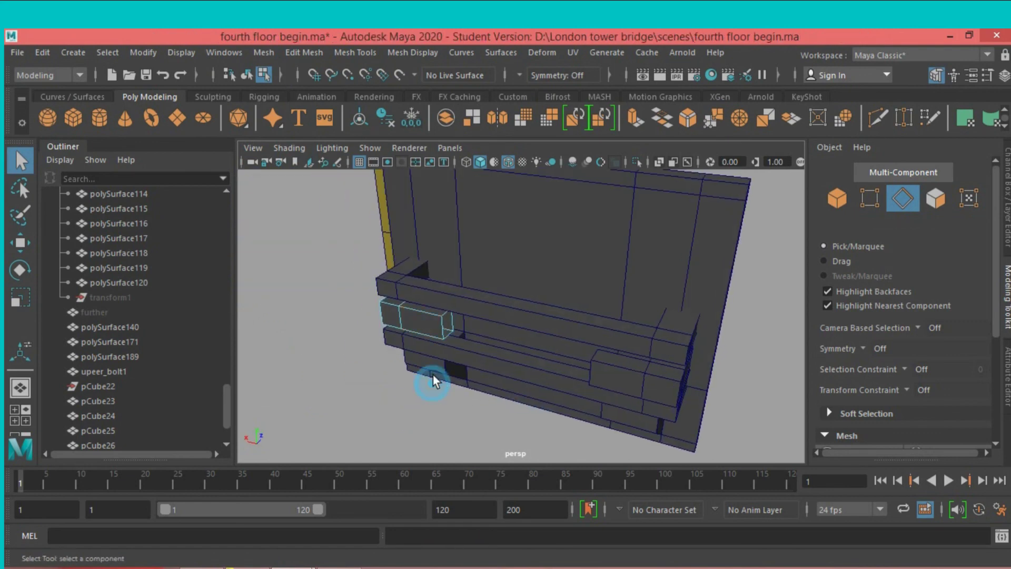
double_click(451, 330)
left_click(258, 53)
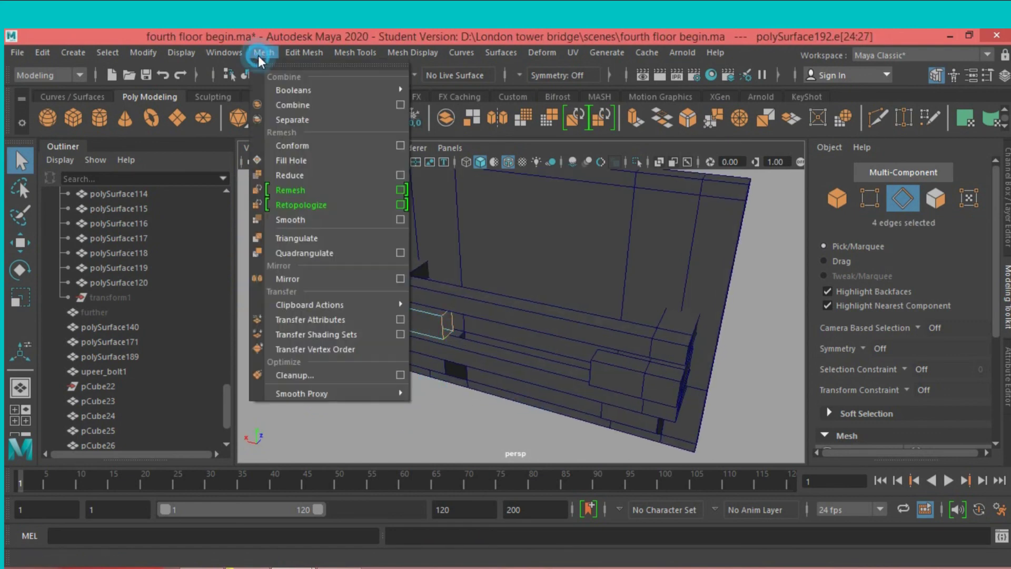
left_click(298, 163)
mouse_move(315, 261)
left_mouse_down("alt")
mouse_move(352, 234)
mouse_move(378, 239)
left_mouse_up("alt")
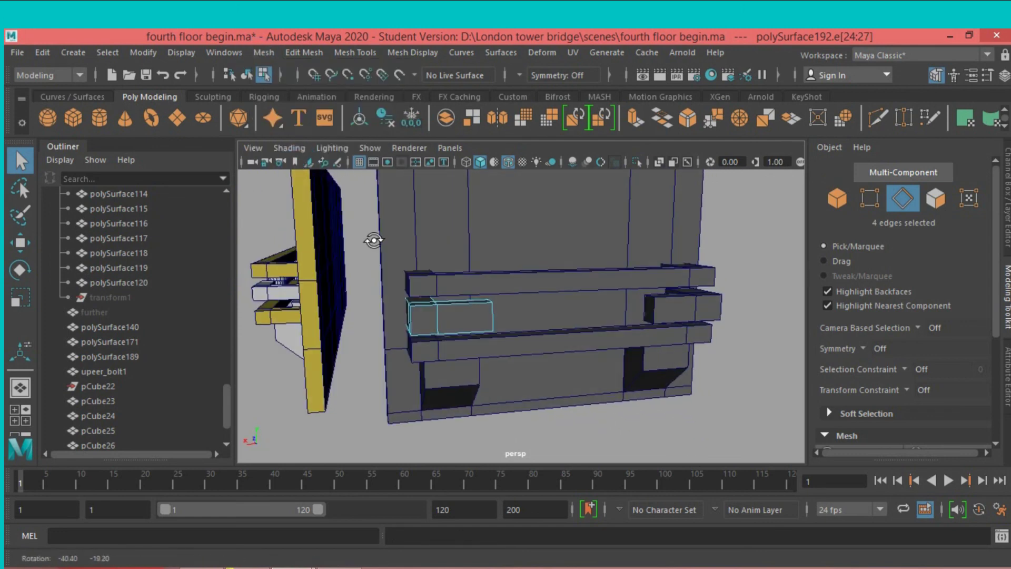
scroll(378, 241, "down", 3)
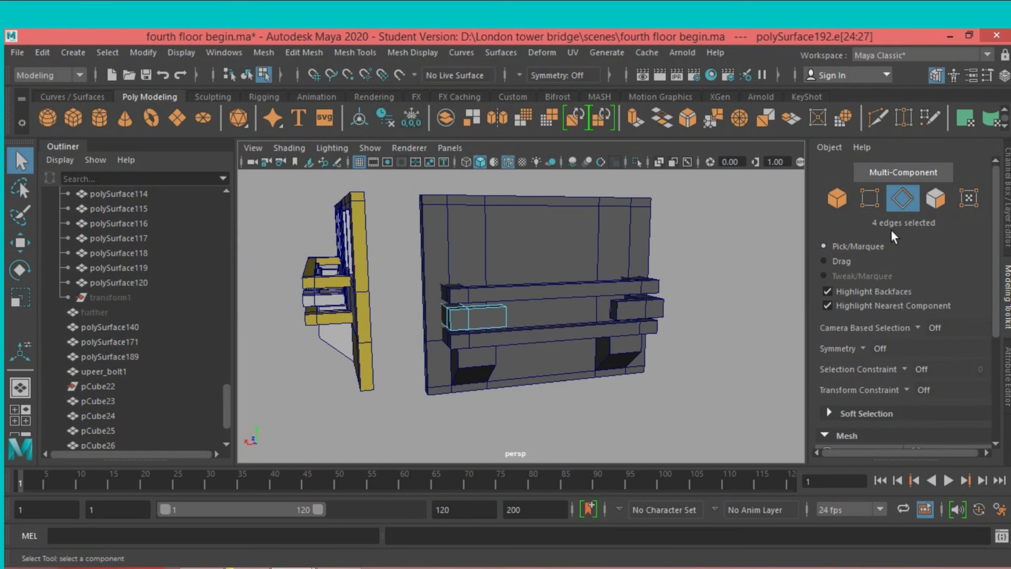
left_click(1007, 226)
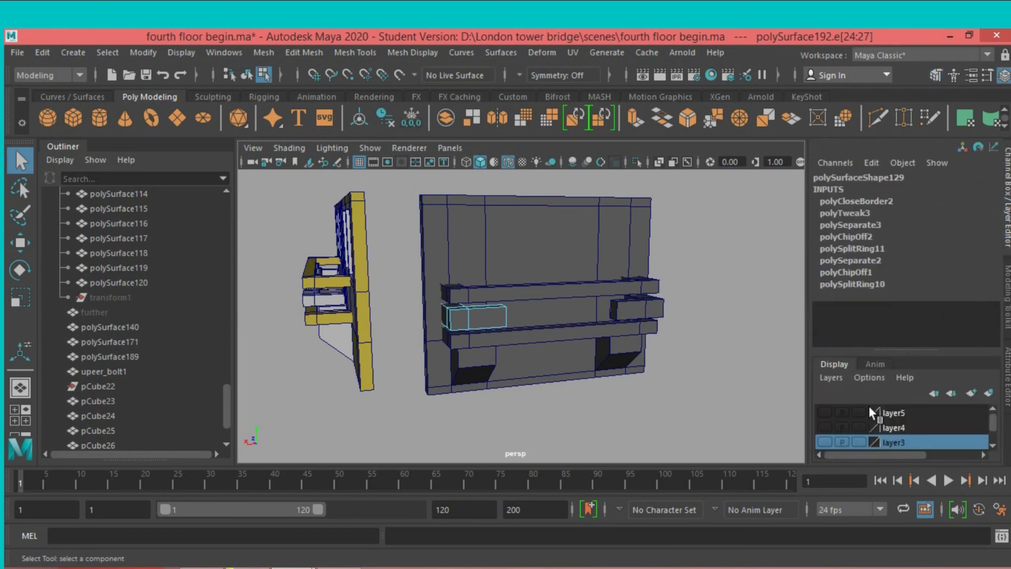
Make layer4 visible again and orbit to face the building front.
left_click(825, 426)
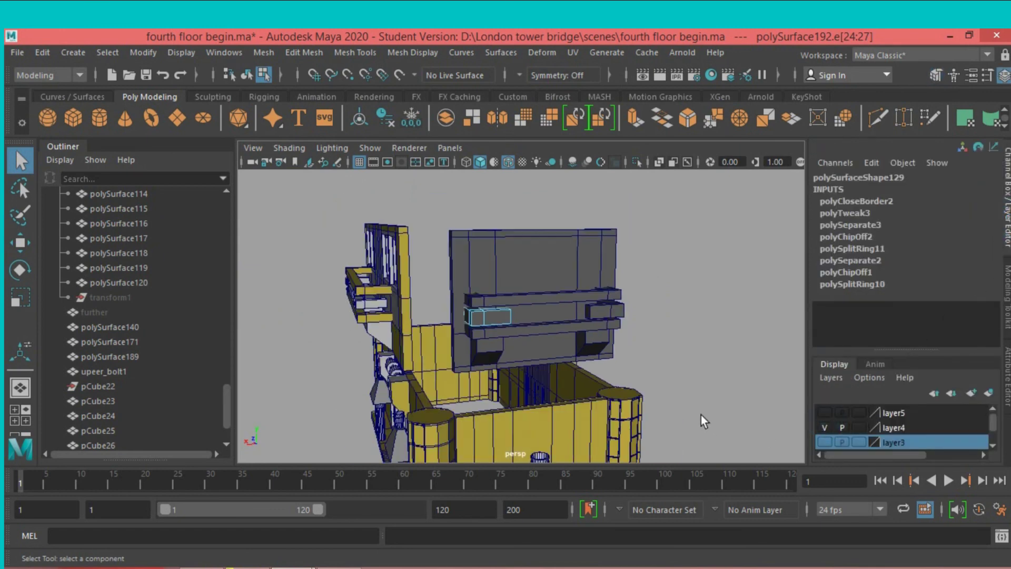
mouse_move(702, 414)
left_mouse_down("alt")
mouse_move(734, 402)
mouse_move(691, 416)
mouse_move(666, 410)
mouse_move(686, 400)
mouse_move(715, 407)
left_mouse_up("alt")
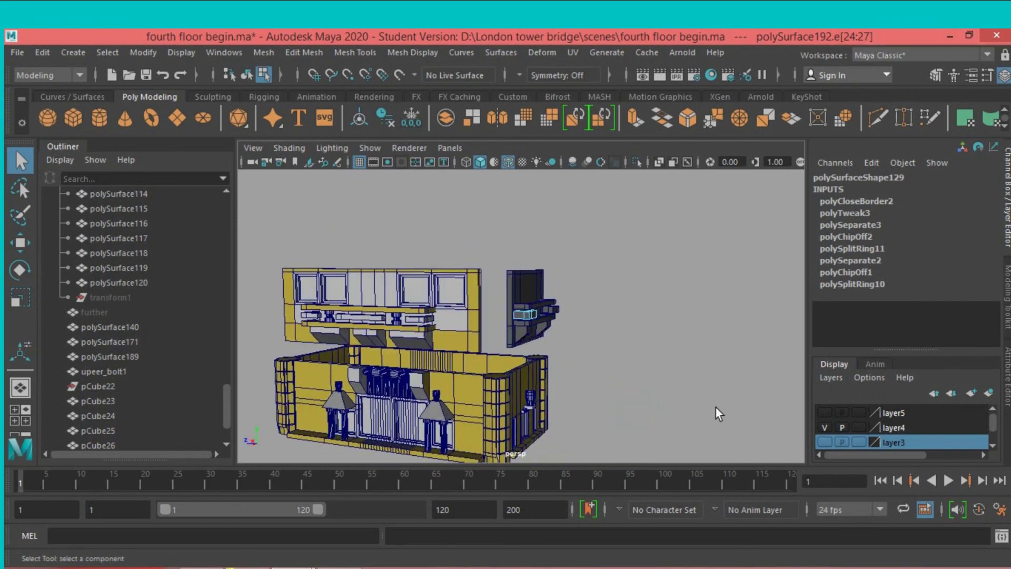
middle_click_drag(716, 407, 638, 380, "alt")
mouse_move(638, 380)
left_mouse_down("alt")
mouse_move(650, 360)
mouse_move(644, 374)
mouse_move(707, 363)
left_mouse_up("alt")
scroll(480, 361, "up", 3)
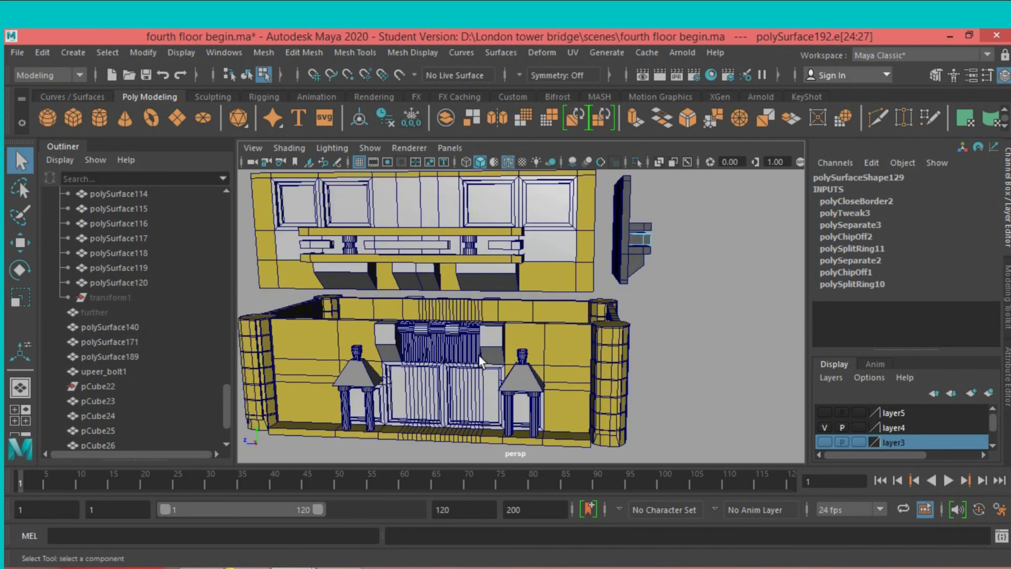
Duplicate the green bar polySurface118 above the central gate.
left_click(437, 329)
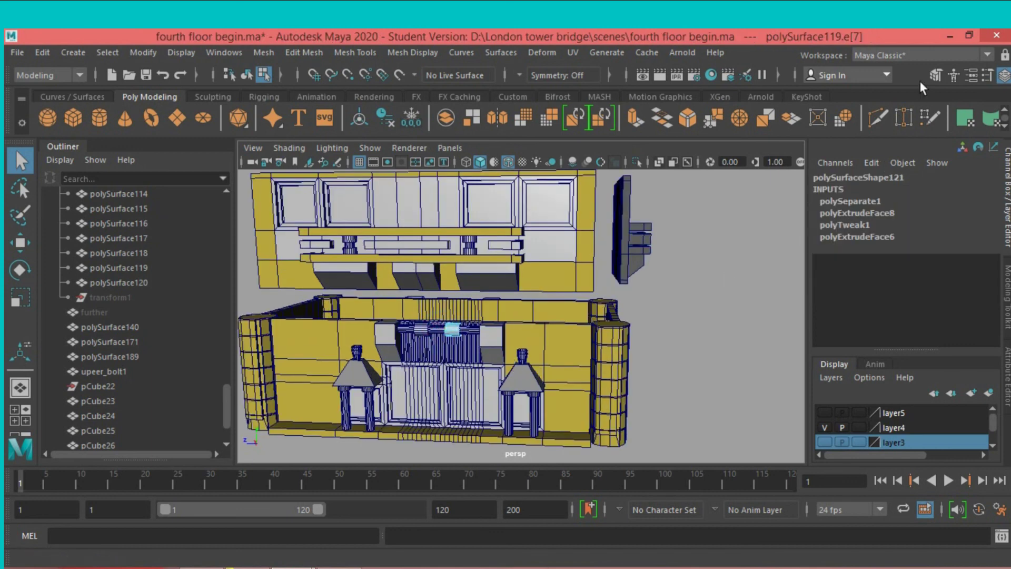
left_click(937, 74)
left_click(836, 201)
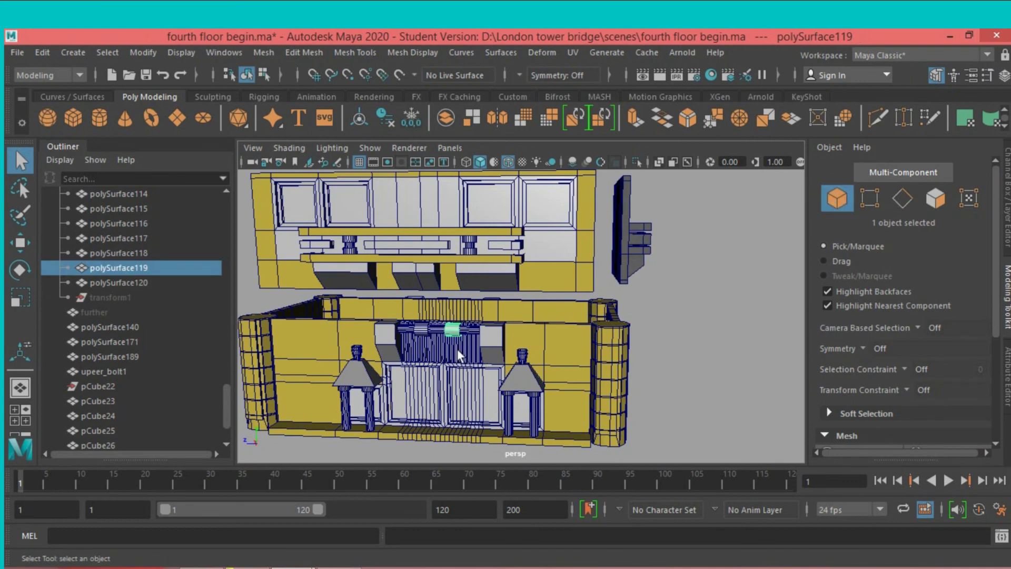
left_click(436, 329)
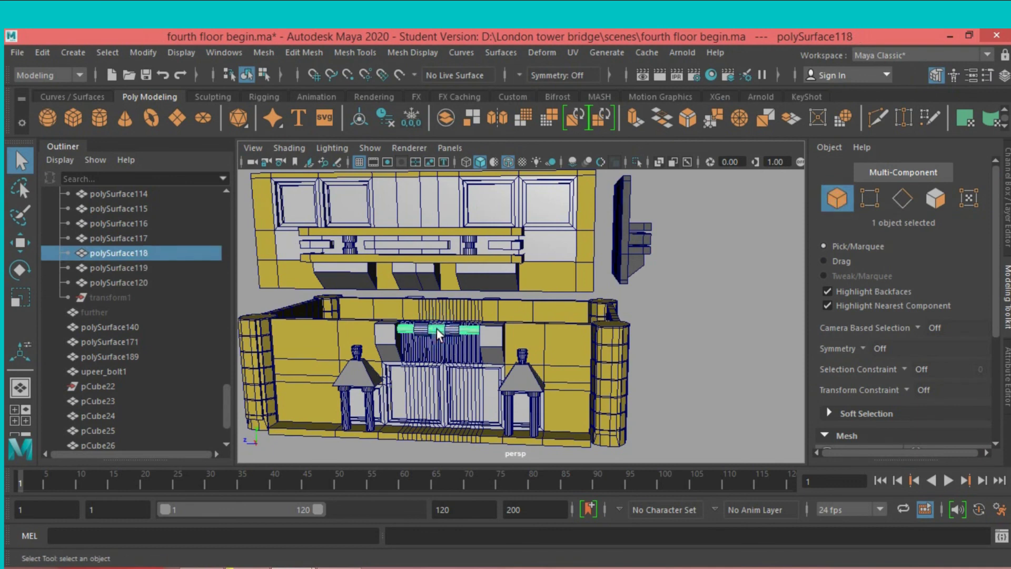
key("ctrl+d")
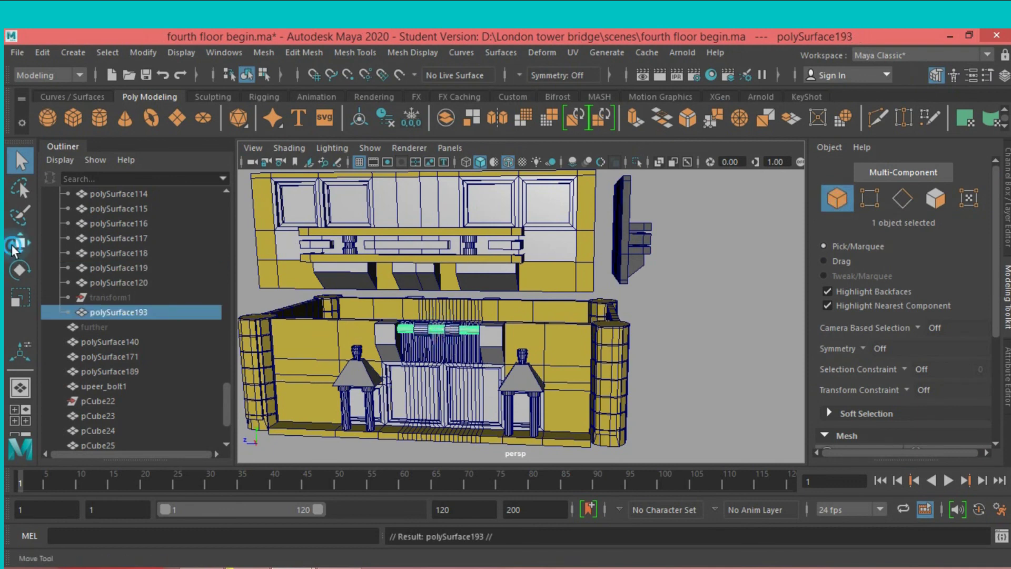
left_click(20, 243)
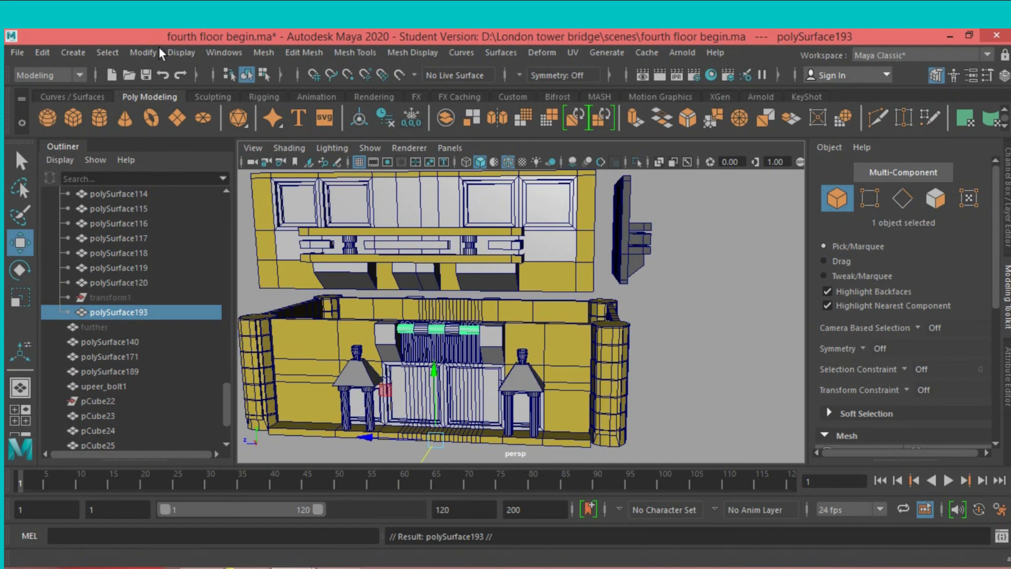
Centre the copied bar's pivot and move it up in front of the fourth-floor panel's beams.
left_click(133, 50)
left_click(180, 160)
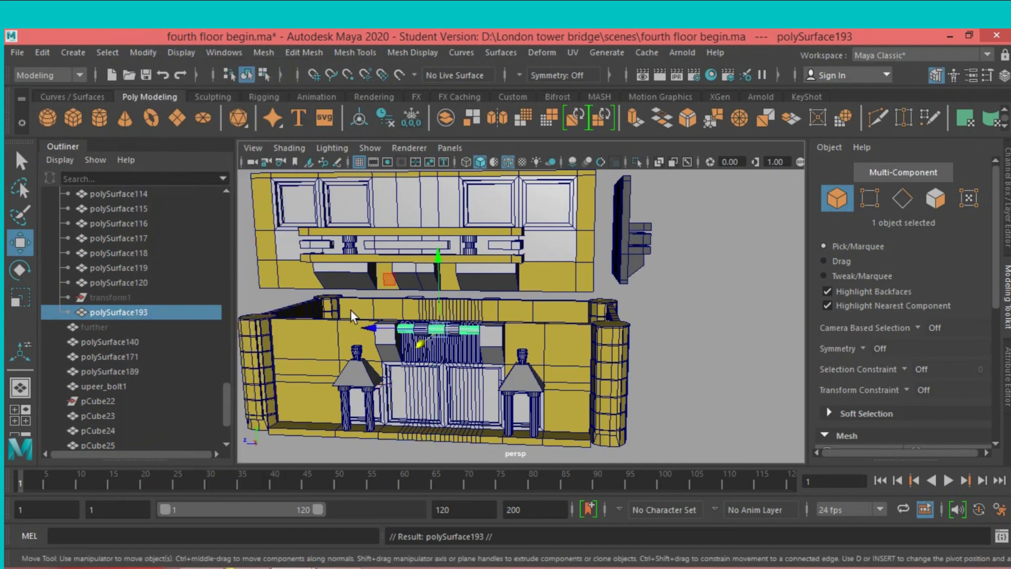
mouse_move(380, 329)
left_mouse_down()
mouse_move(636, 345)
mouse_move(364, 369)
mouse_move(463, 348)
mouse_move(499, 204)
left_mouse_up()
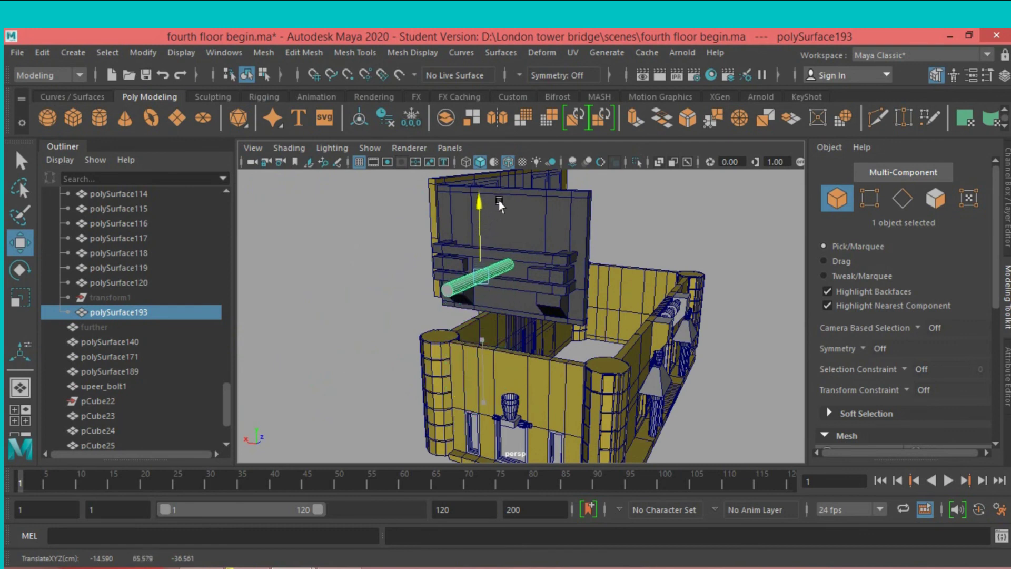
left_click_drag(496, 277, 514, 273)
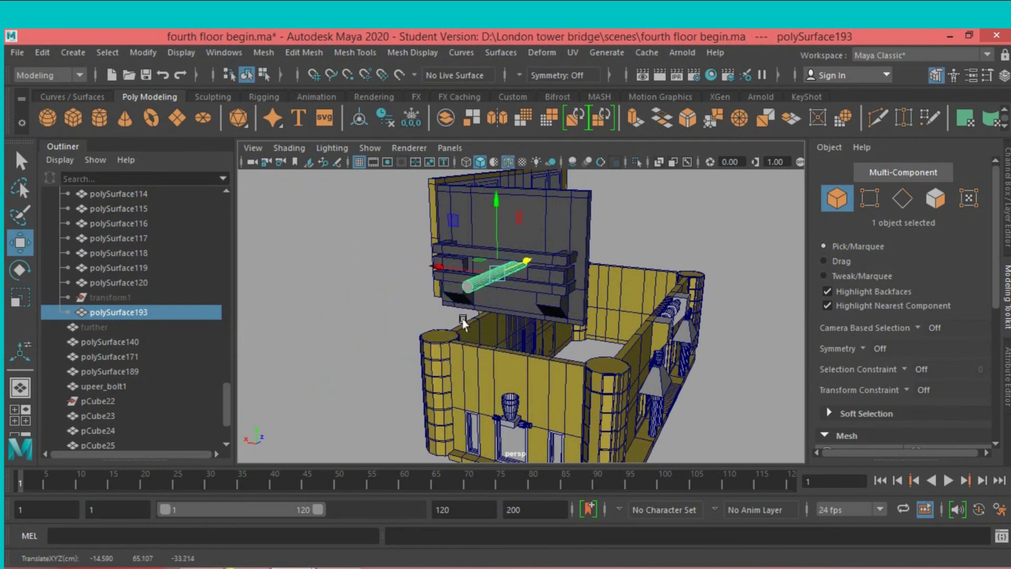
left_click_drag(462, 322, 466, 327, "alt")
Rotate the cylinder upright with Rotate X set to 90.
left_click(21, 272)
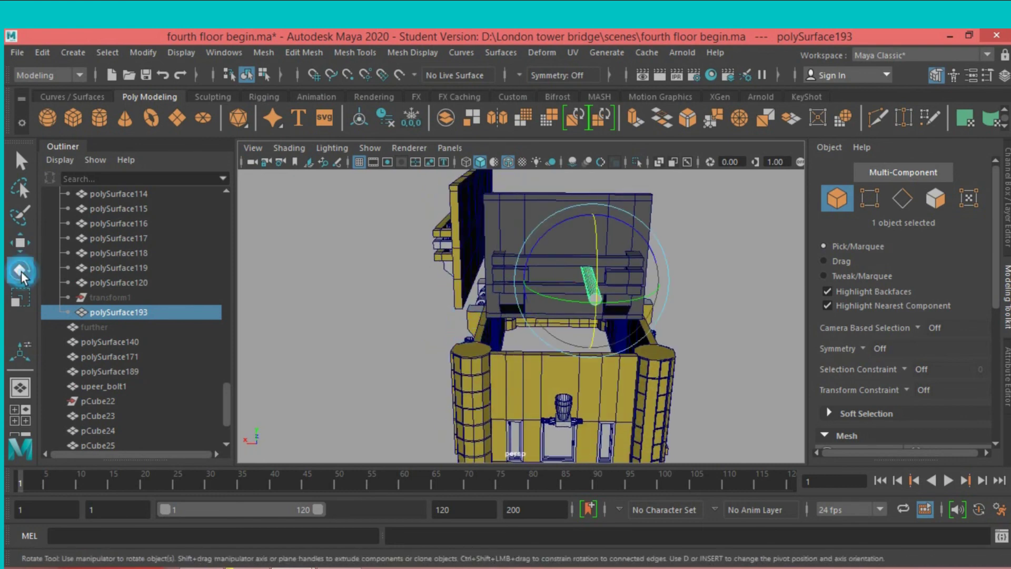
left_click_drag(596, 232, 600, 321)
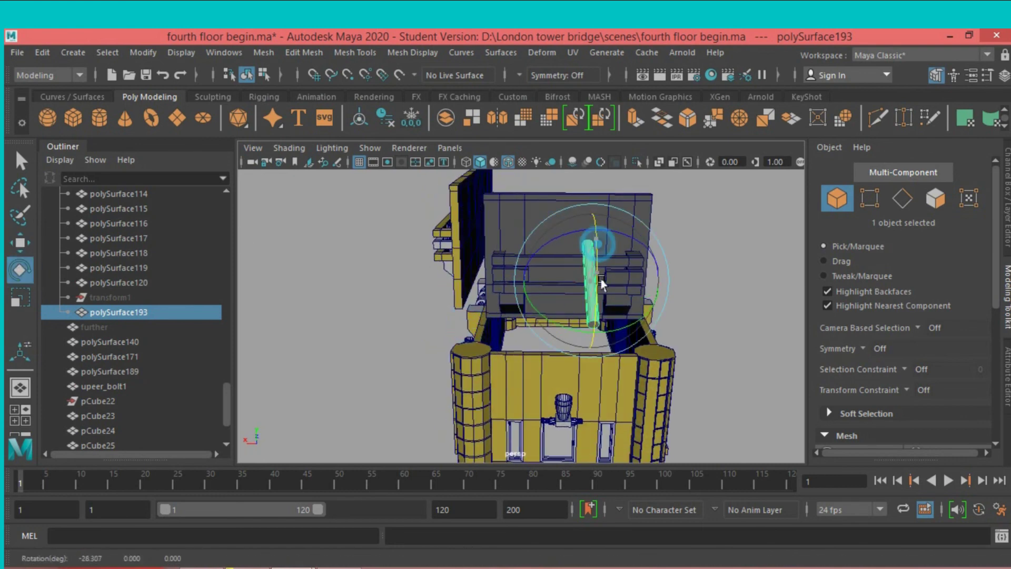
left_click(1007, 182)
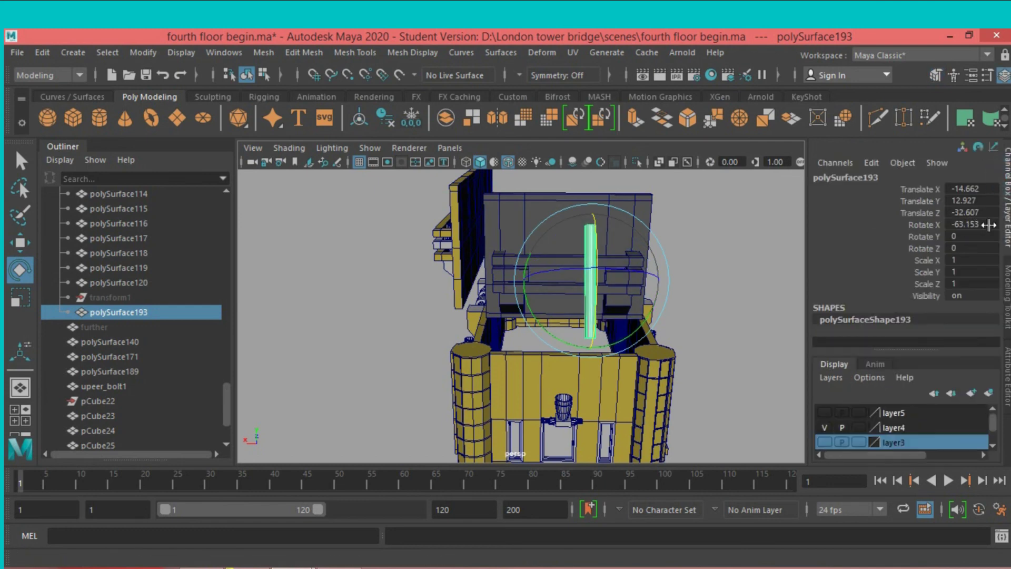
double_click(986, 224)
type("90")
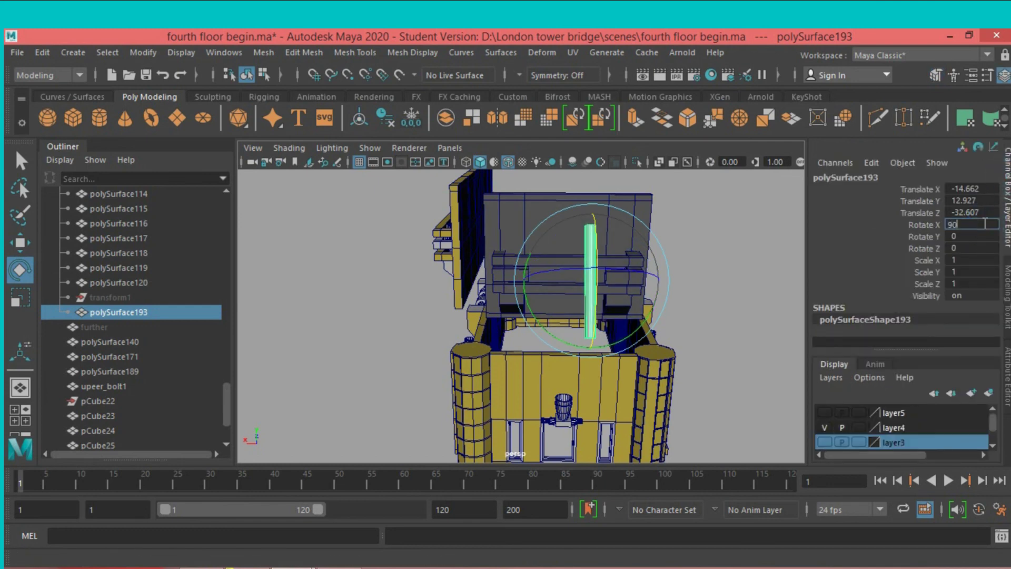
key("Return")
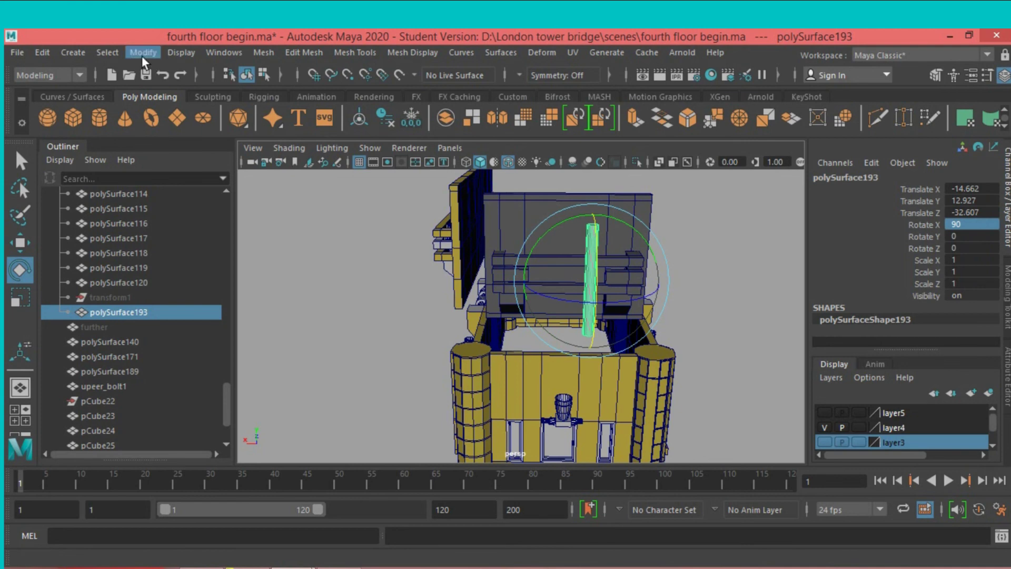
Freeze the cylinder's transformations and scale it to about 0.3 in Y.
left_click(142, 53)
left_click(175, 122)
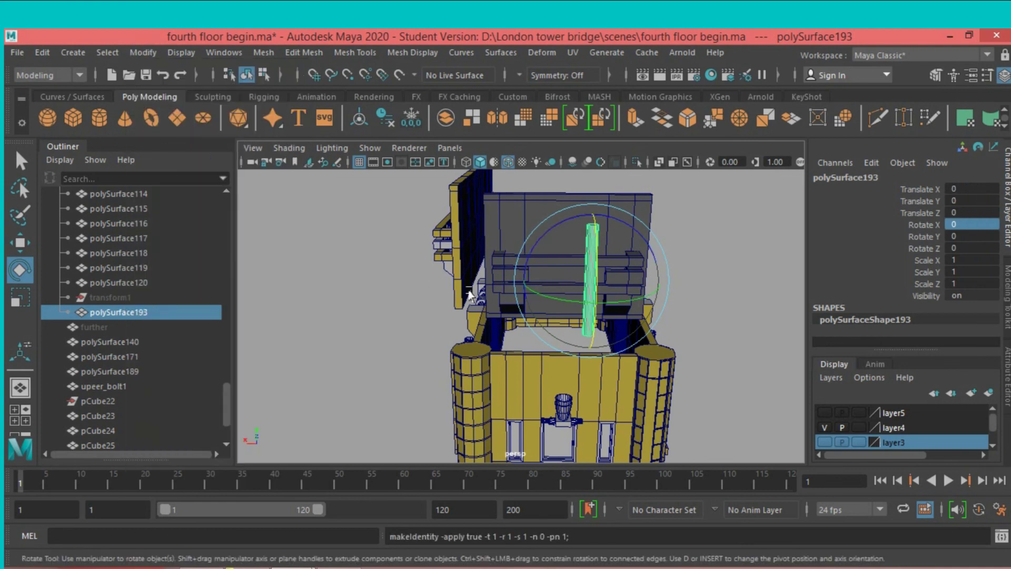
key("r")
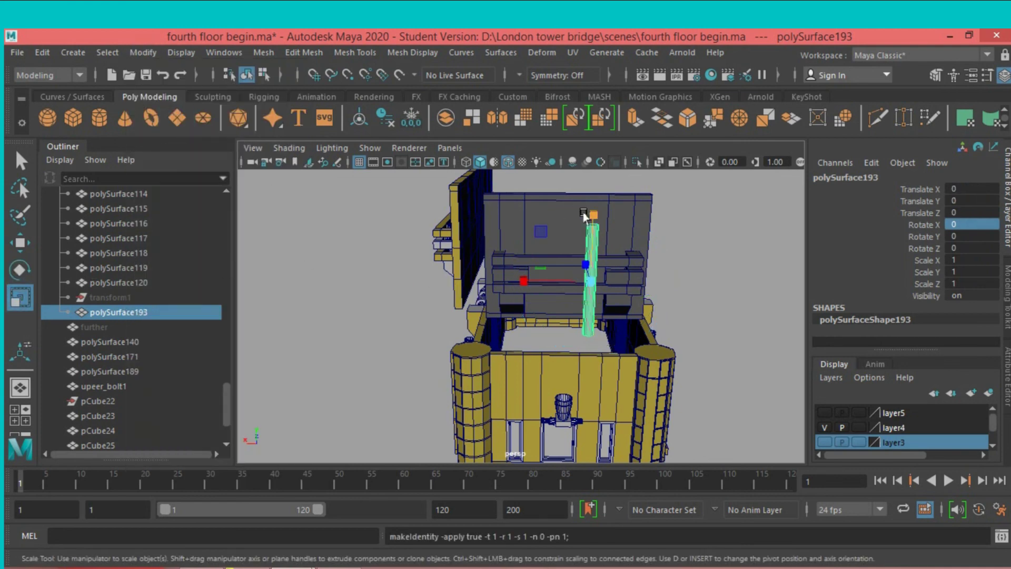
left_click_drag(594, 212, 595, 254)
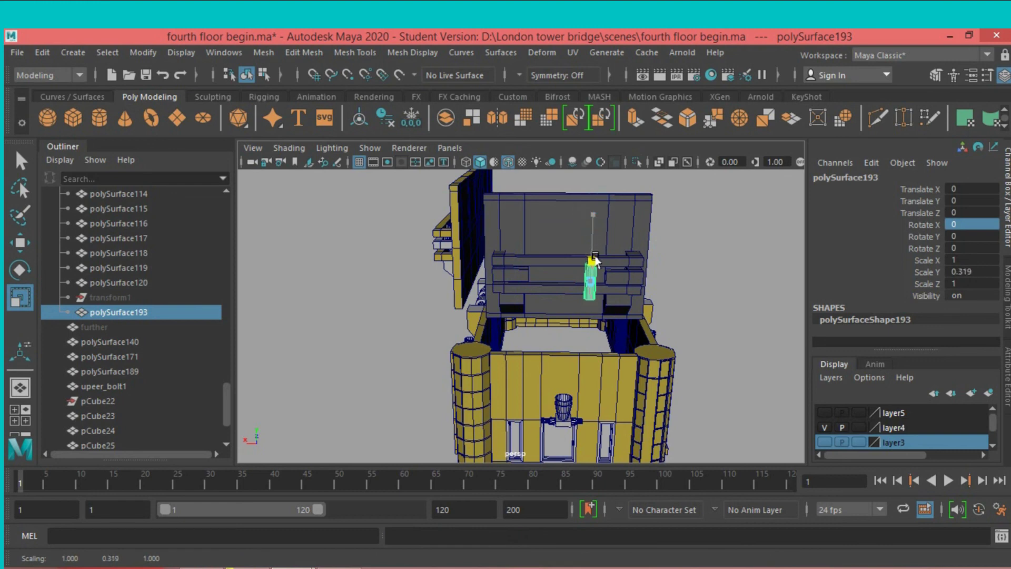
mouse_move(597, 260)
left_mouse_down()
mouse_move(584, 253)
mouse_move(632, 245)
left_mouse_up()
key("f")
scroll(584, 242, "down", 2)
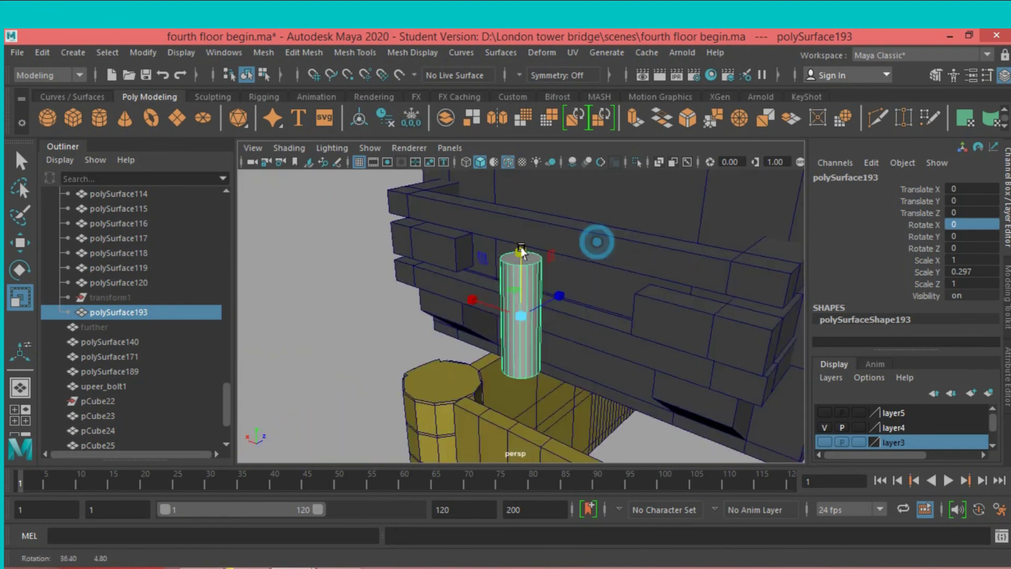
Move the cylinder onto the beam face and shrink it down to bolt size.
left_click(23, 247)
left_click_drag(566, 301, 641, 277)
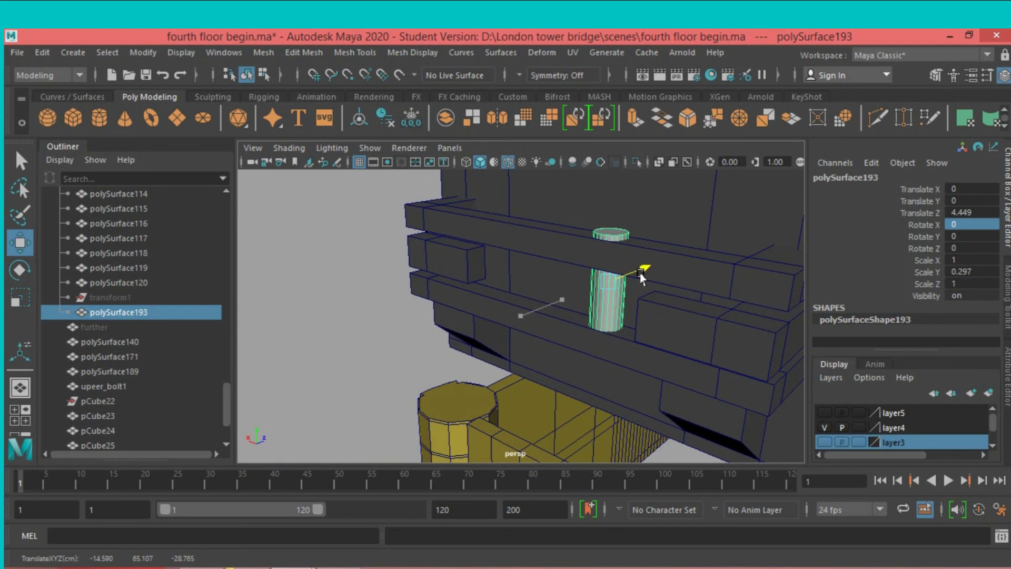
key("f")
scroll(562, 295, "down", 2)
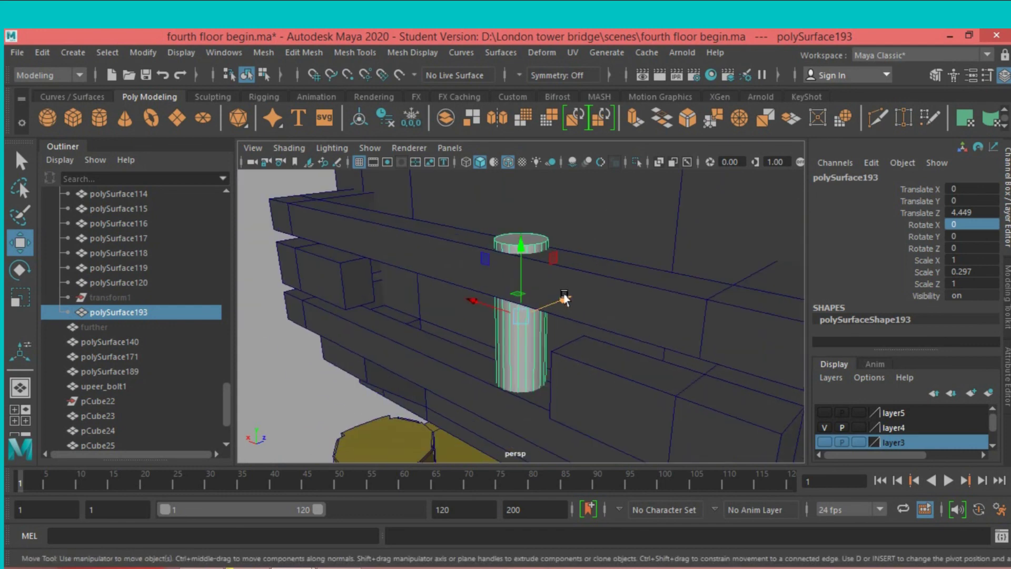
mouse_move(507, 311)
left_mouse_down("alt")
mouse_move(566, 300)
mouse_move(520, 326)
mouse_move(379, 324)
left_mouse_up("alt")
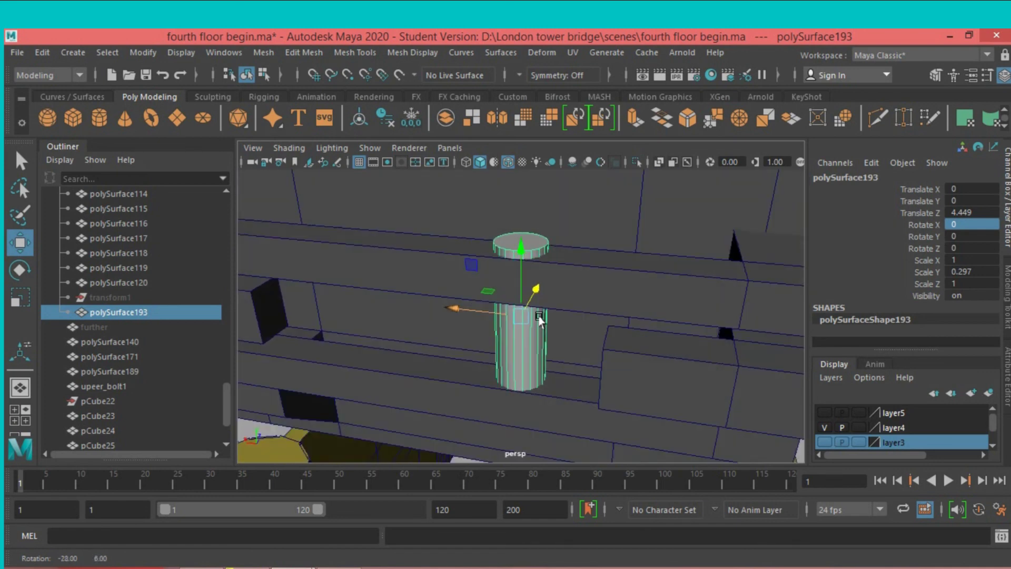
key("r")
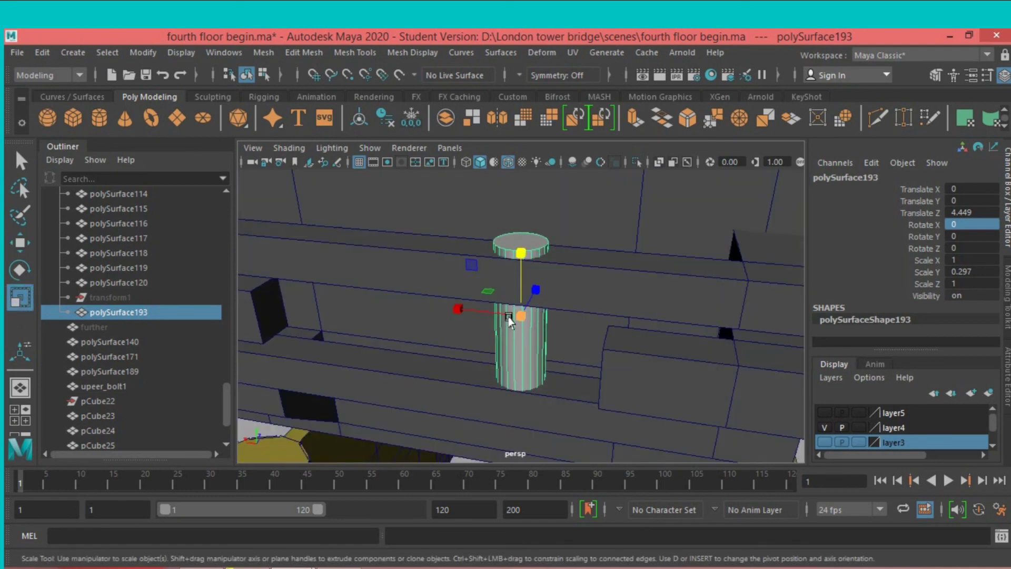
left_click_drag(521, 316, 485, 326)
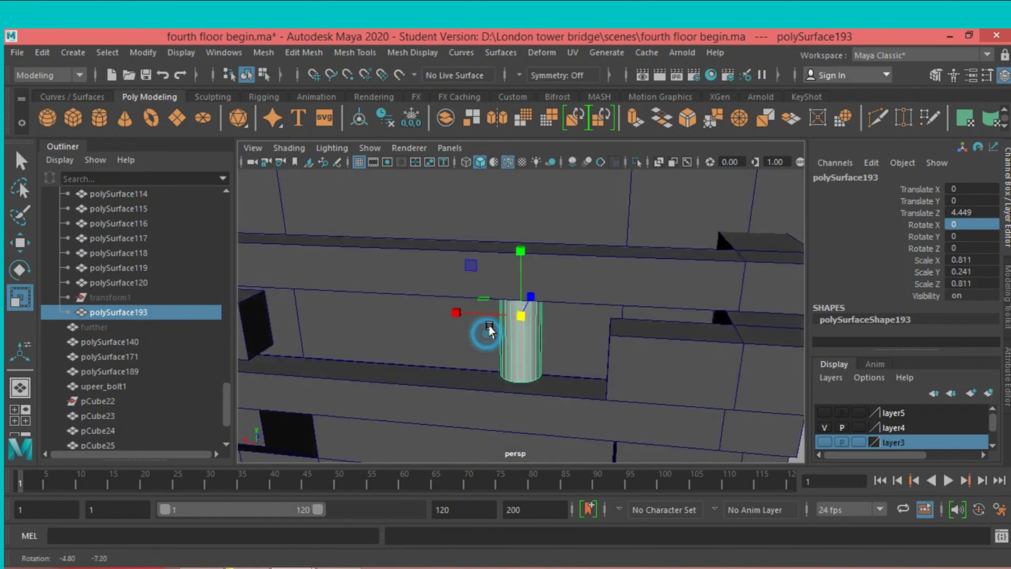
left_click(22, 243)
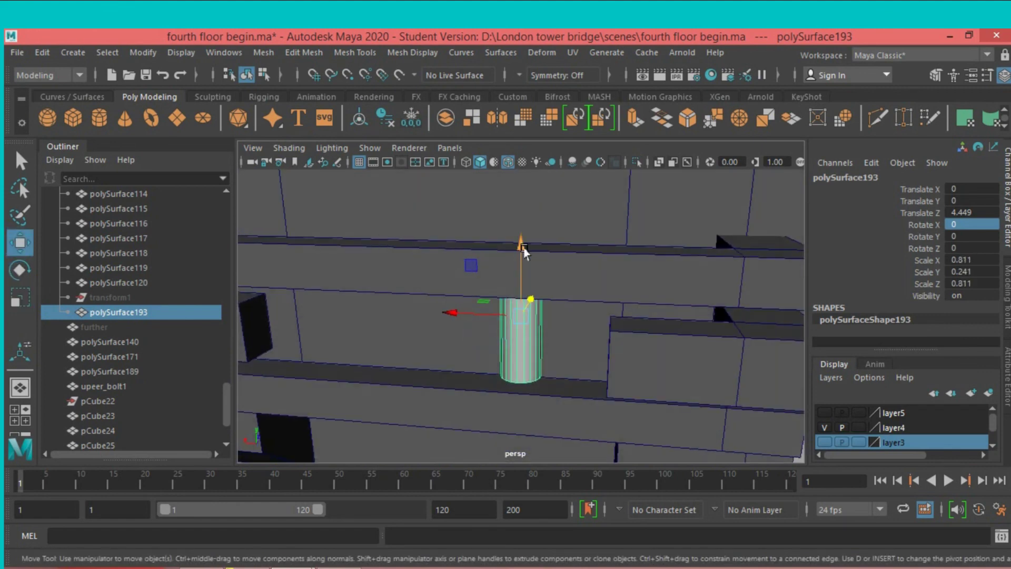
left_click_drag(520, 245, 523, 252)
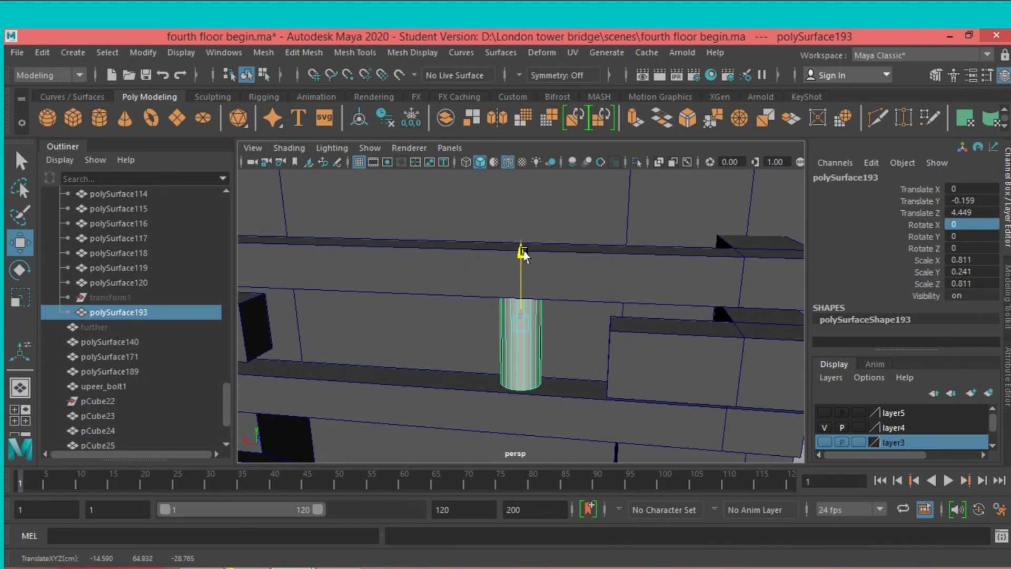
mouse_move(523, 253)
left_mouse_down("alt")
mouse_move(463, 264)
mouse_move(464, 287)
left_mouse_up("alt")
left_click(18, 299)
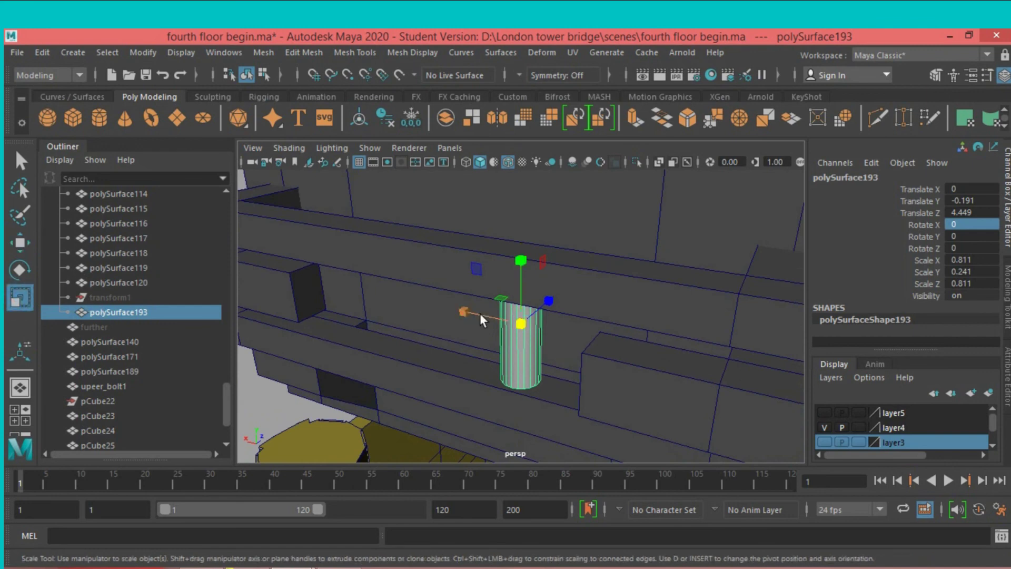
left_click_drag(514, 315, 510, 319)
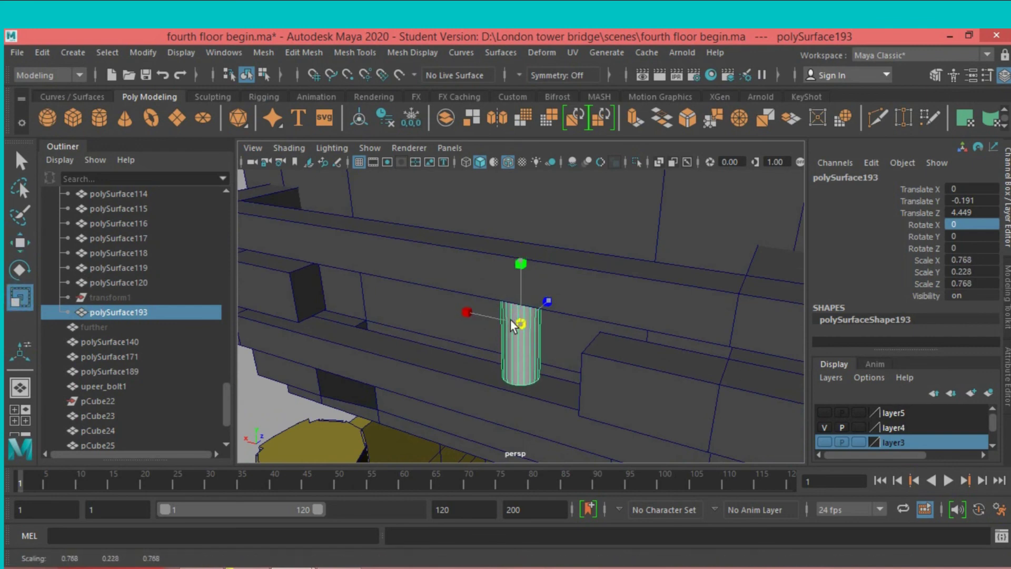
Freeze the cylinder's transformations and nudge it slightly lower.
left_click(141, 53)
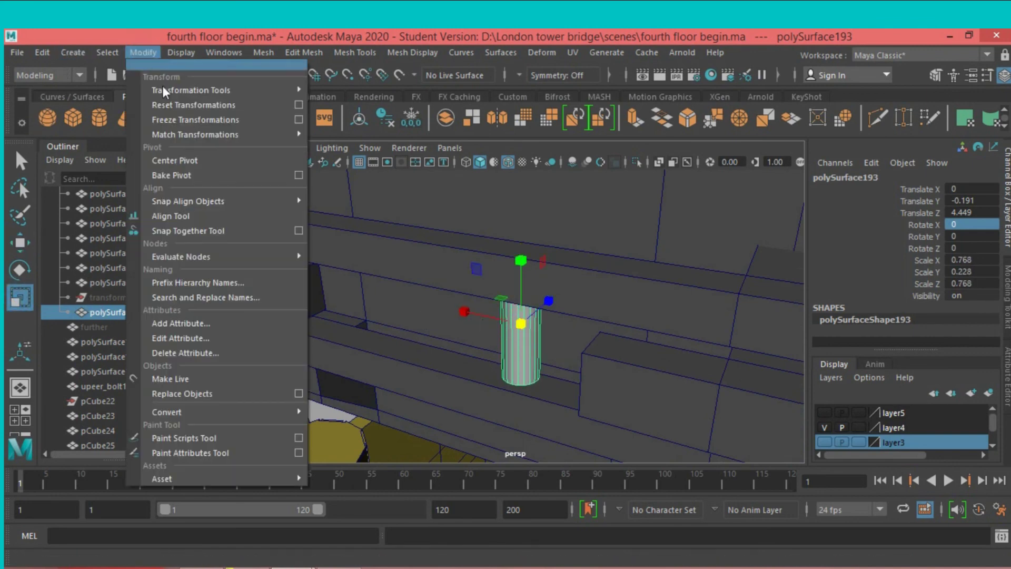
left_click(183, 119)
mouse_move(350, 199)
left_mouse_down("alt")
mouse_move(413, 219)
mouse_move(454, 198)
left_mouse_up("alt")
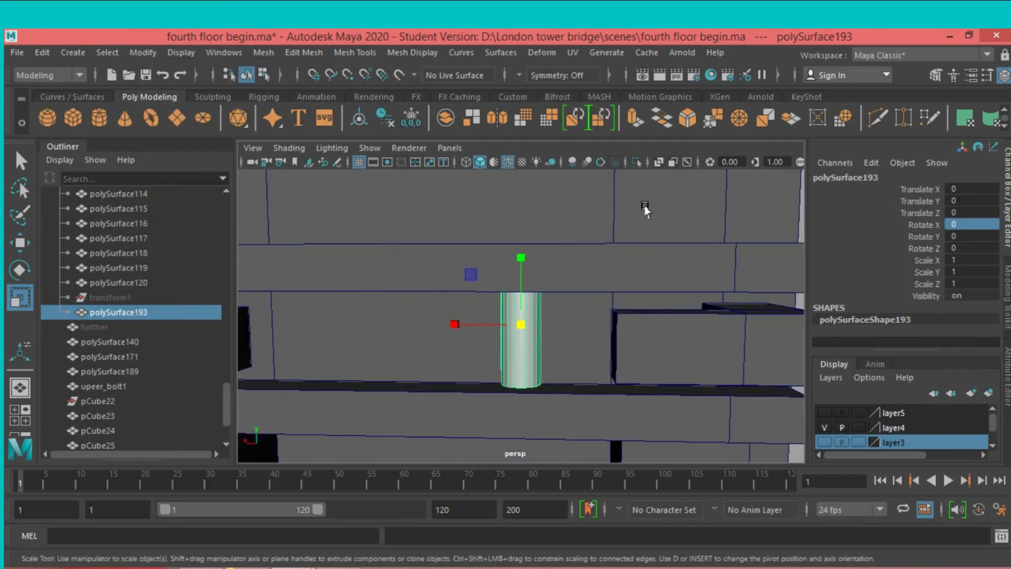
left_click_drag(642, 210, 635, 210, "alt")
key("w")
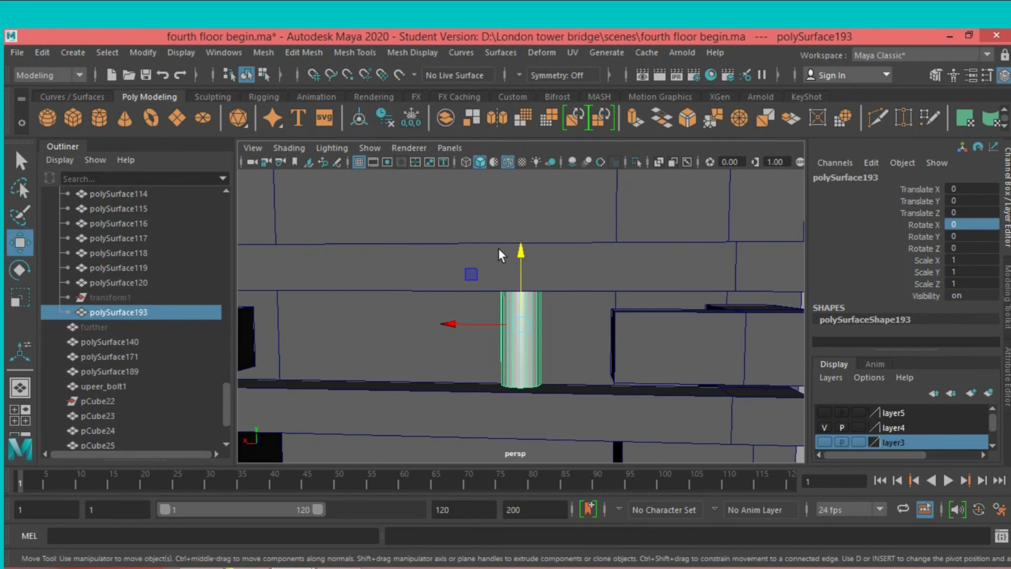
left_click_drag(519, 250, 521, 253)
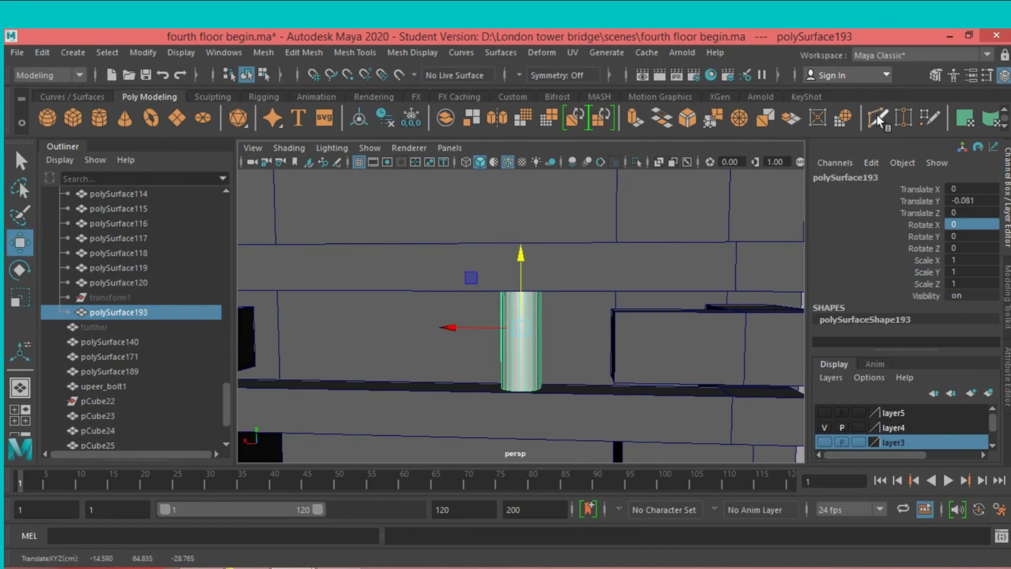
Lower the cylinder's top vertex ring, then duplicate the cylinder.
left_click(936, 76)
left_click(870, 198)
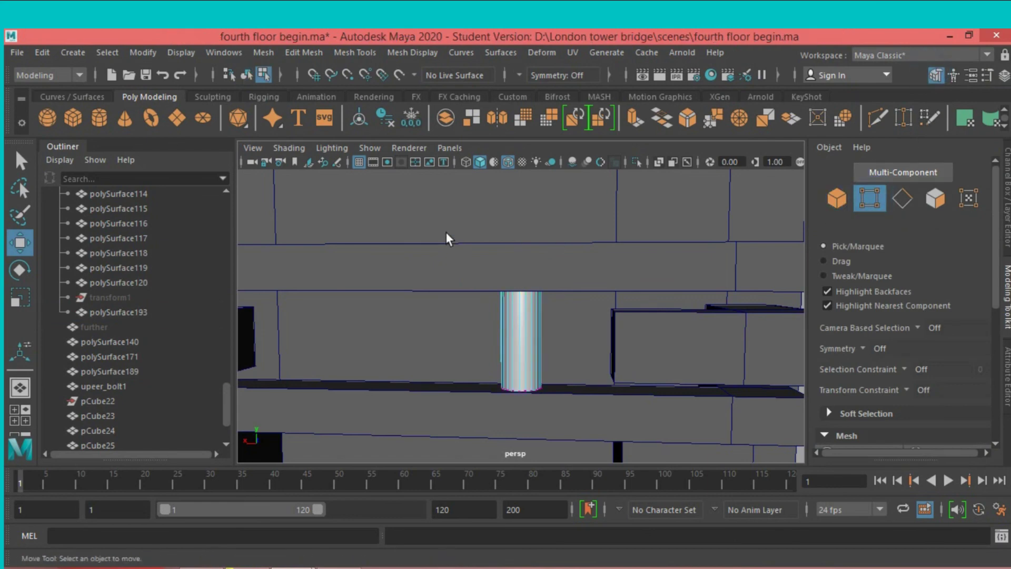
left_click_drag(596, 287, 619, 306)
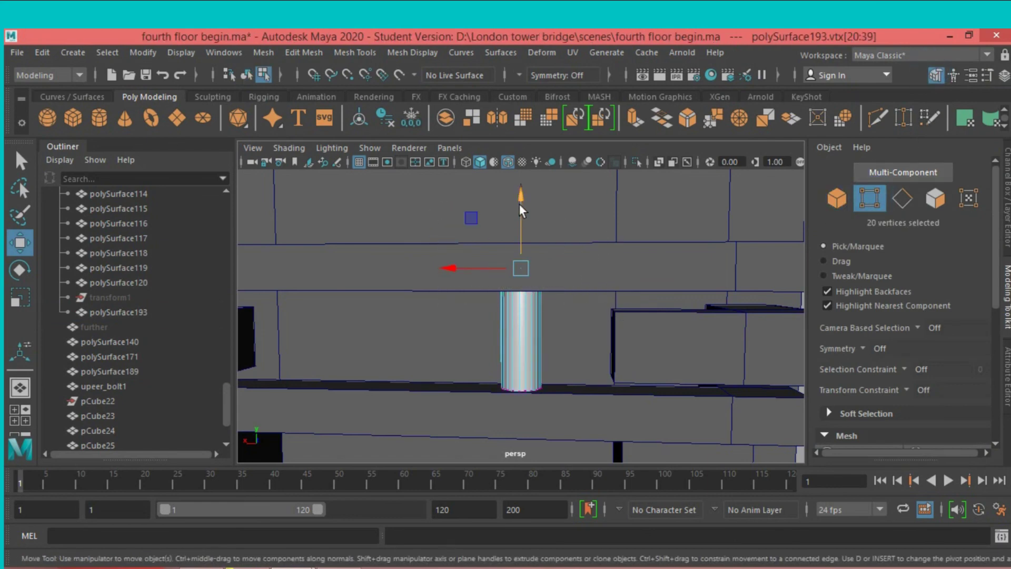
left_click_drag(523, 192, 531, 219)
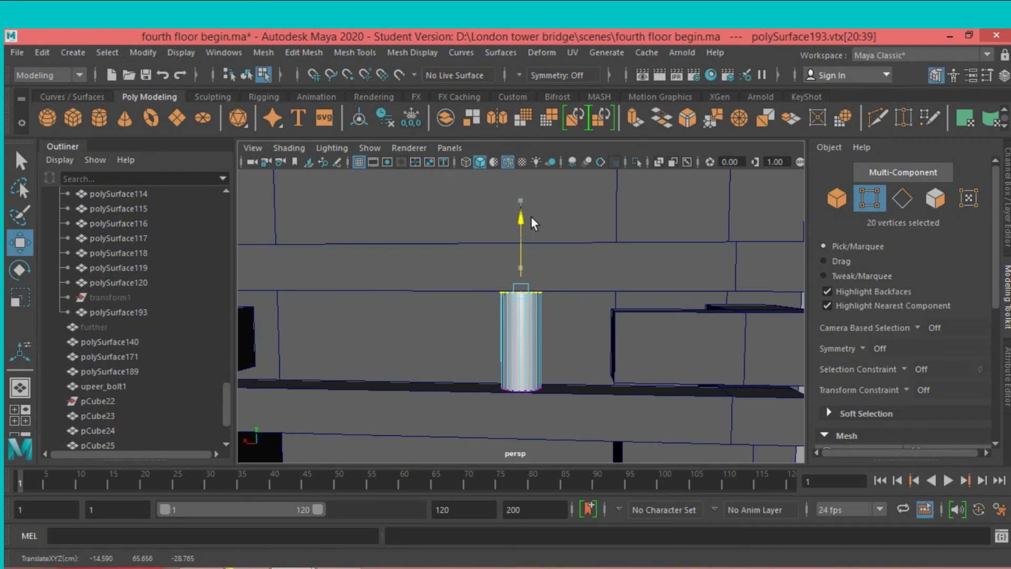
left_click_drag(531, 217, 531, 216)
left_click(832, 202)
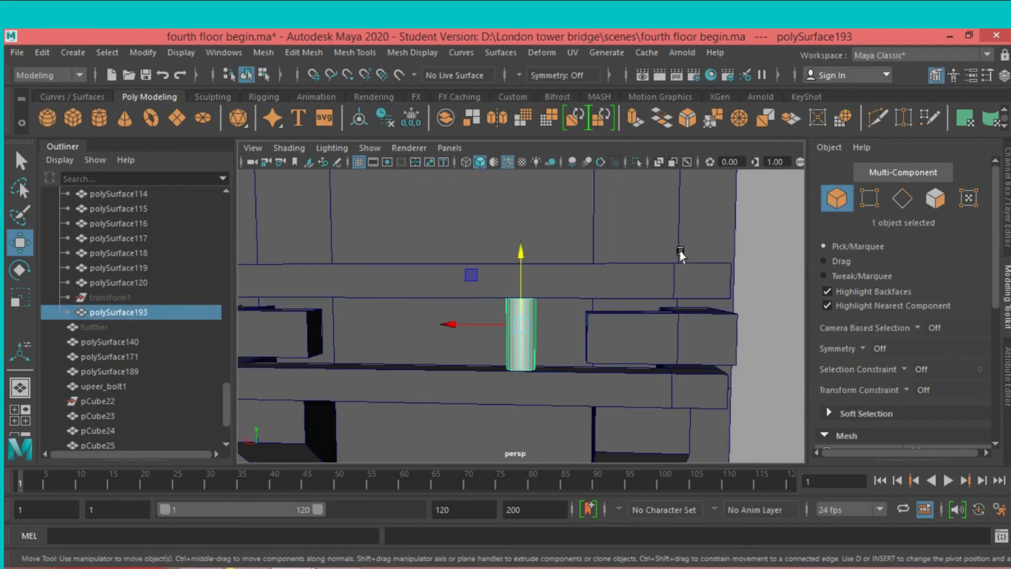
left_click_drag(678, 253, 669, 268, "alt")
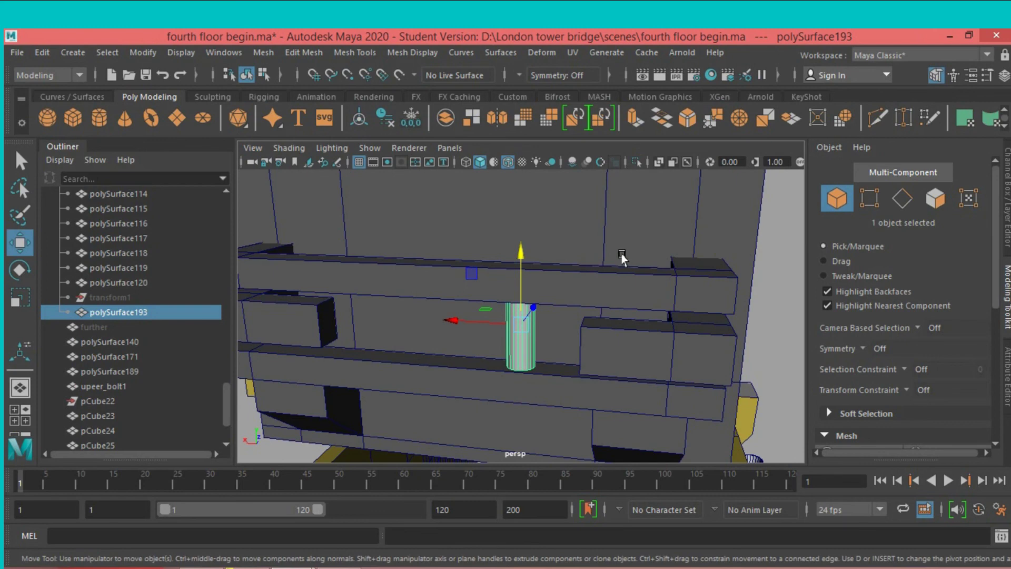
key("ctrl+d")
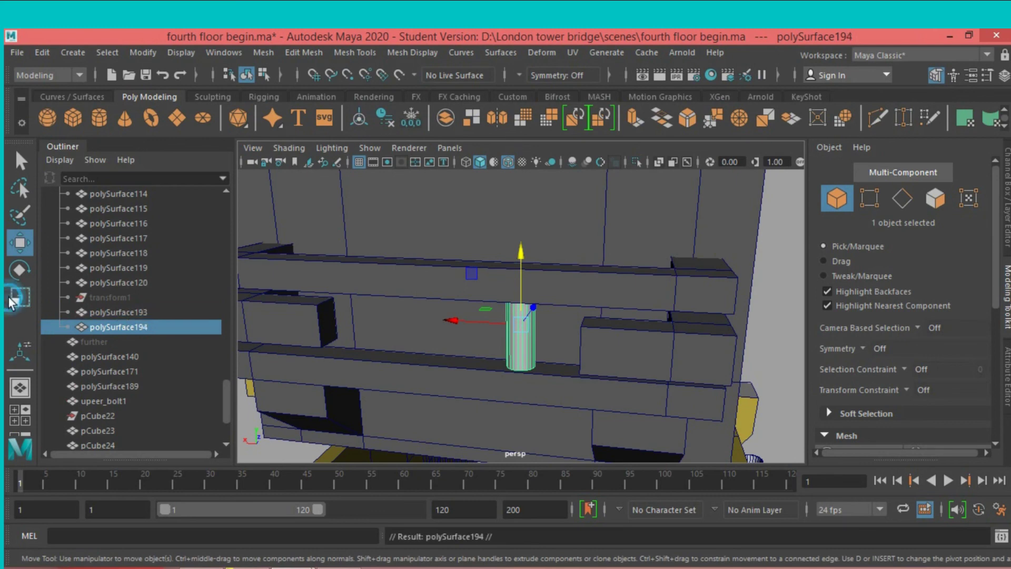
Flatten and widen the duplicate into a collar ring and raise it up the bolt.
left_click(19, 300)
left_click_drag(521, 259, 523, 304)
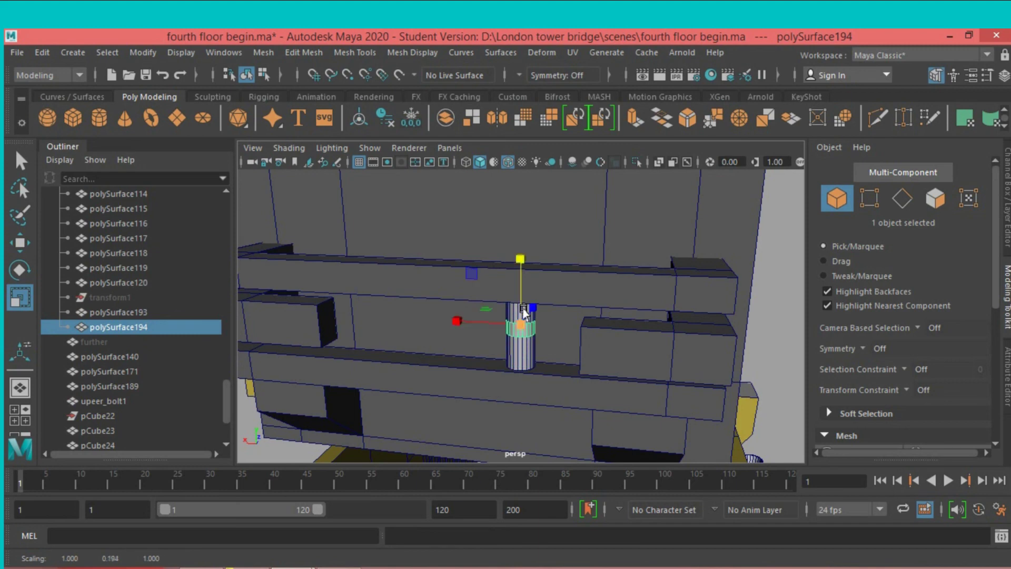
scroll(523, 311, "up", 2)
scroll(525, 310, "up", 2)
left_click_drag(522, 334, 534, 342)
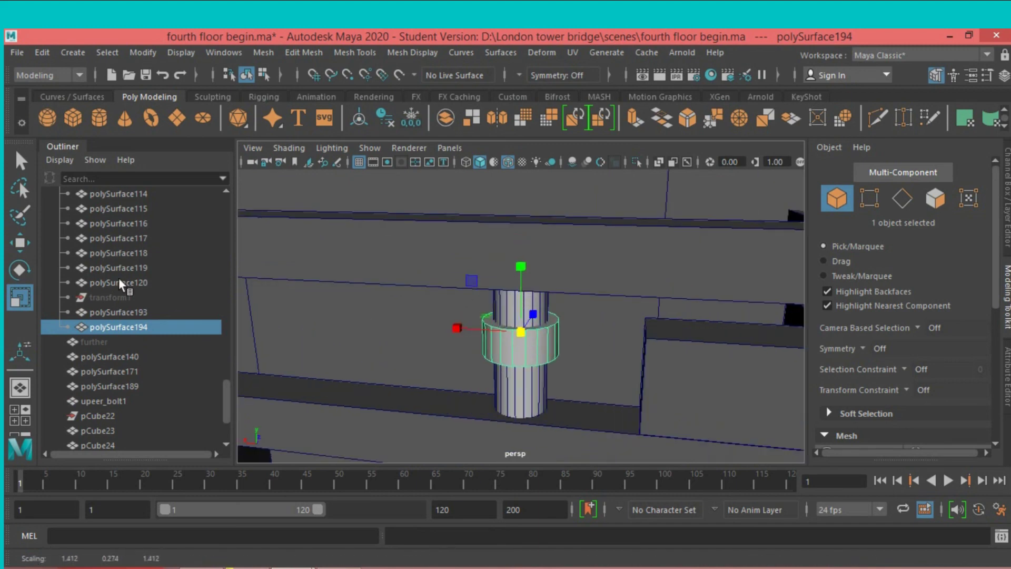
left_click(29, 243)
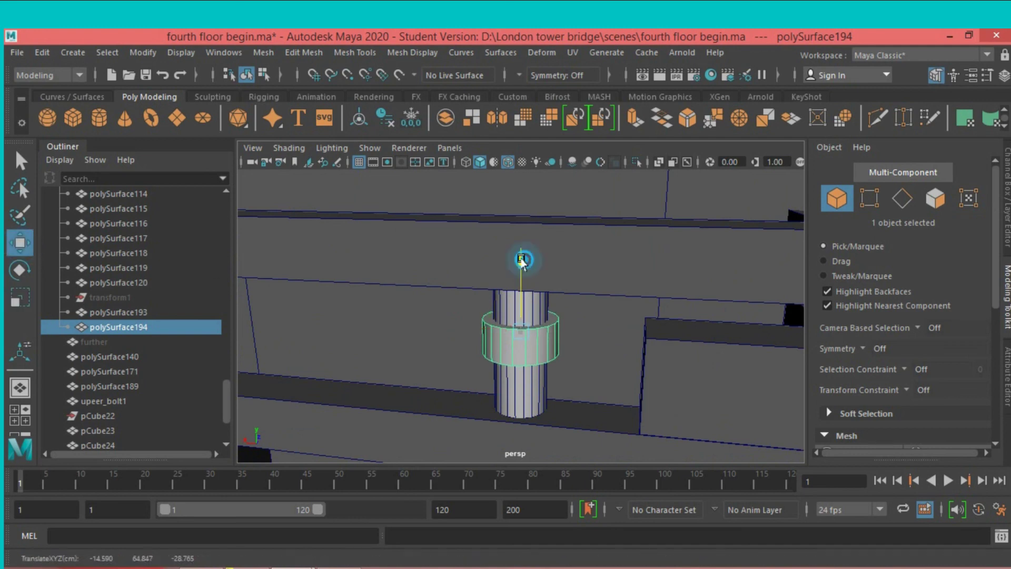
mouse_move(520, 260)
left_mouse_down()
mouse_move(527, 224)
mouse_move(553, 303)
mouse_move(515, 245)
left_mouse_up()
left_click(516, 245)
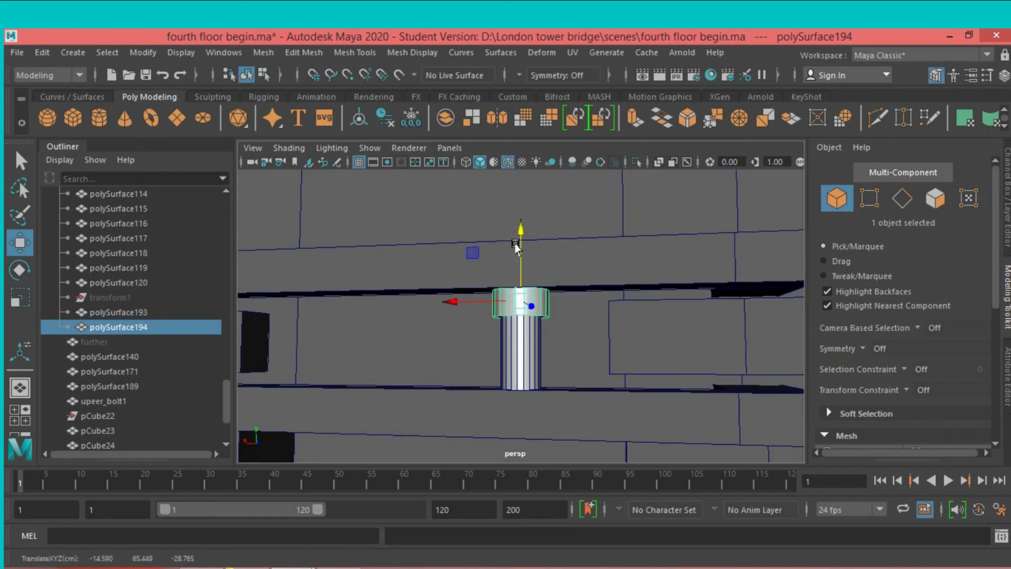
Copy the ring down to the bolt's base and combine the three pieces into one mesh.
key("ctrl+d")
mouse_move(516, 242)
left_mouse_down()
mouse_move(525, 306)
mouse_move(527, 274)
left_mouse_up()
scroll(525, 306, "down", 3)
scroll(527, 306, "down", 2)
left_click(20, 161)
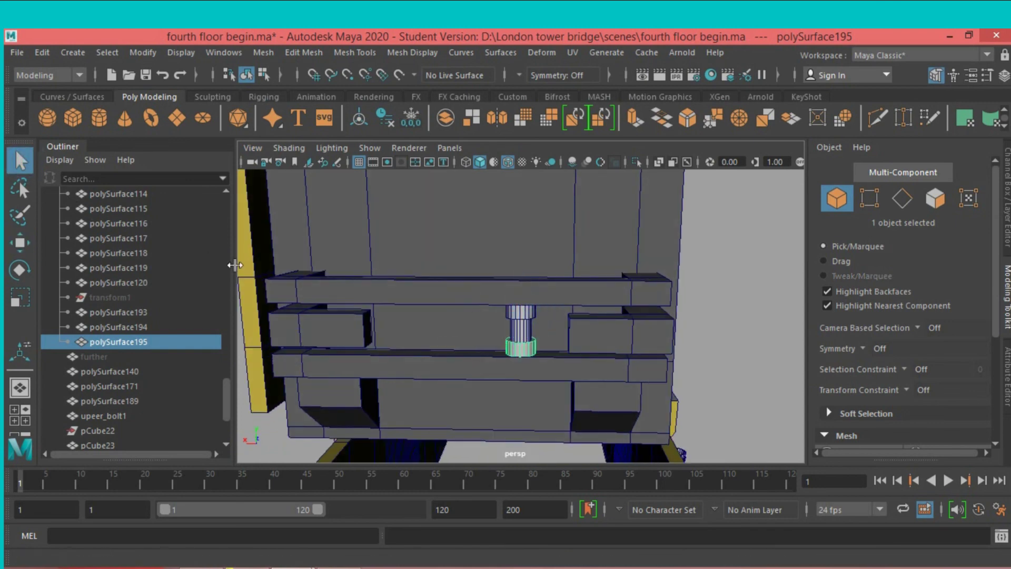
left_click(524, 315, "shift")
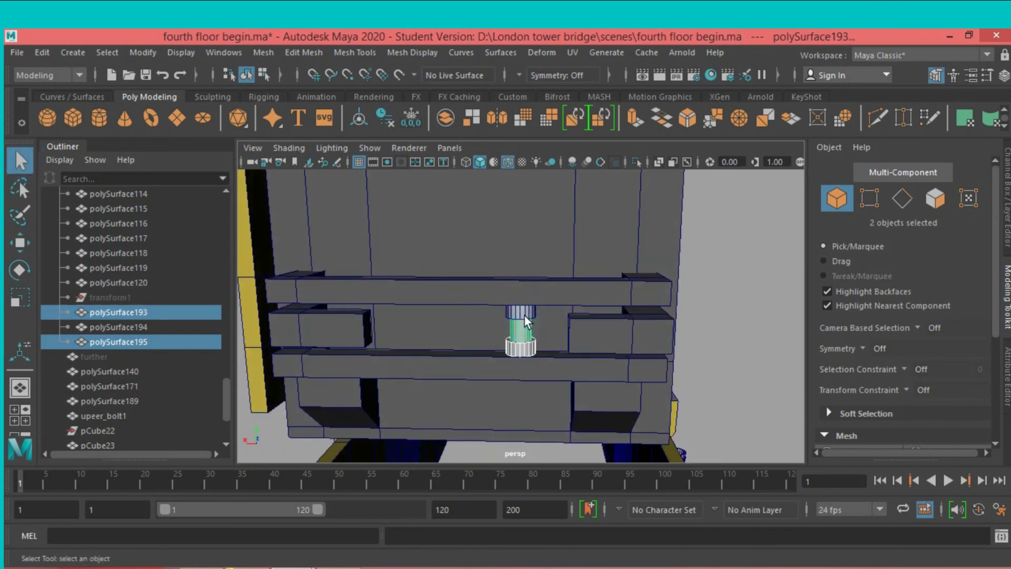
left_click(260, 52)
left_click(294, 105)
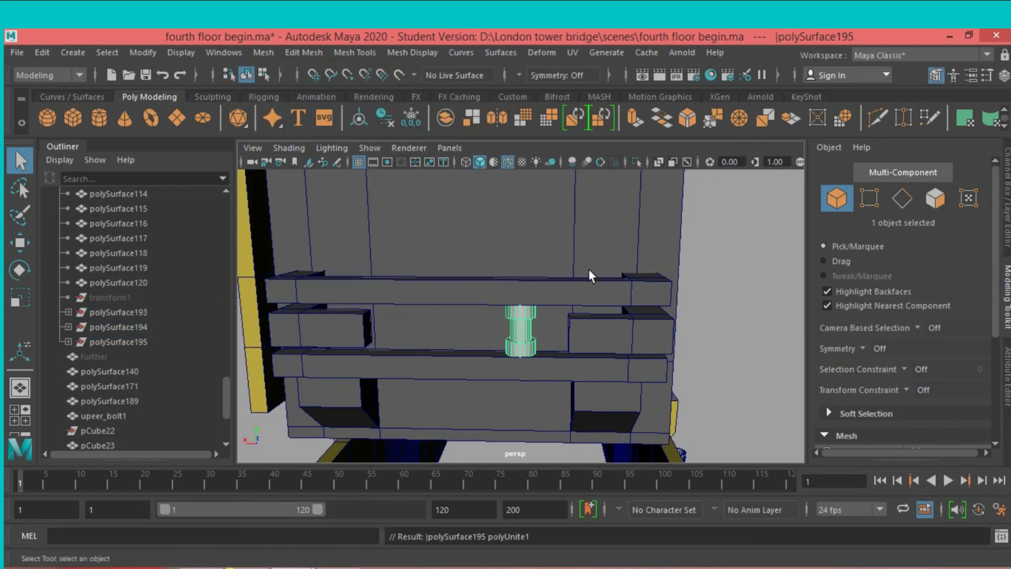
left_click(42, 53)
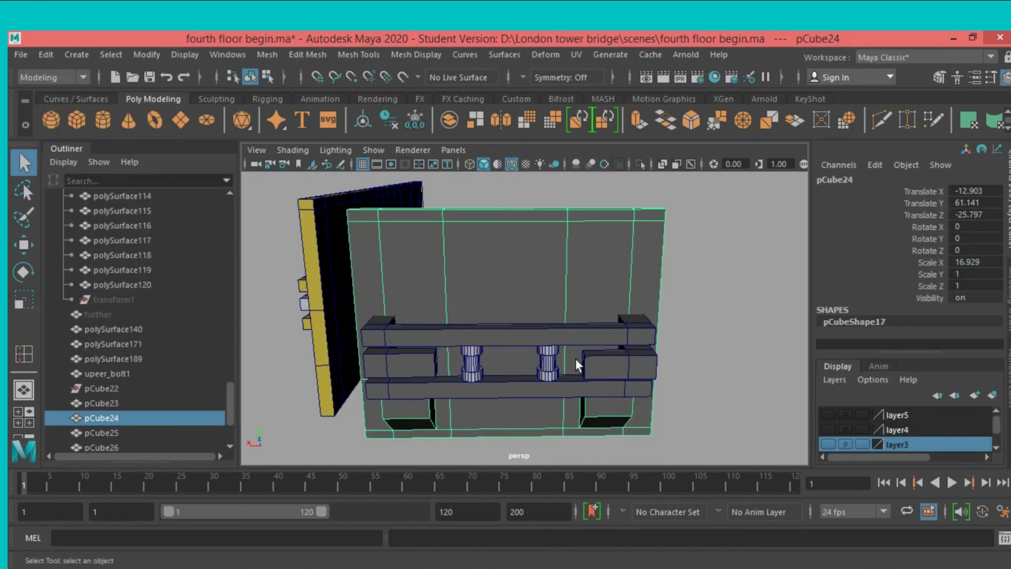
Try two edge loops on the wall panel, undo both, and insert one final loop.
left_click_drag(578, 363, 527, 359, "alt")
left_click(34, 348)
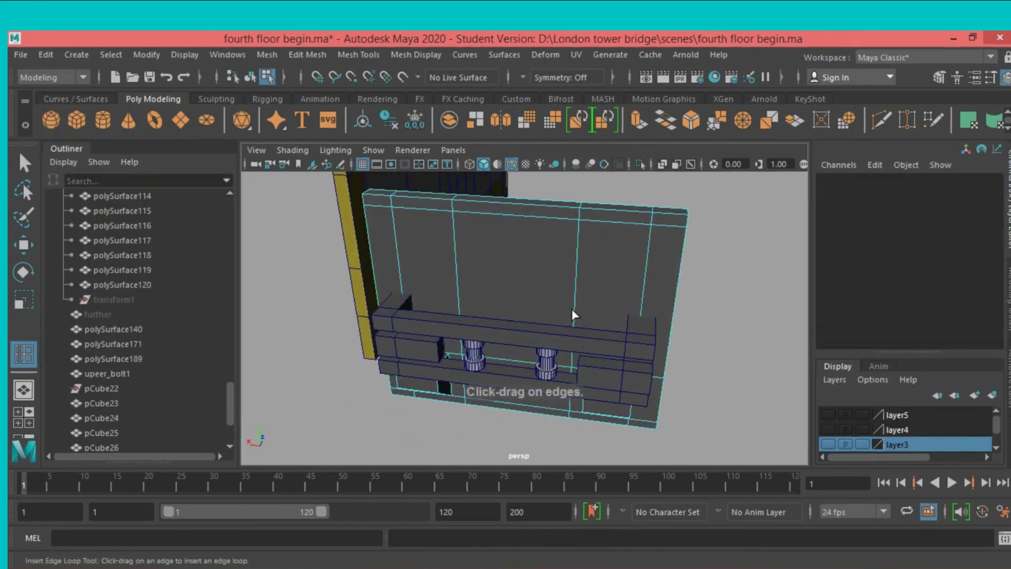
left_click_drag(573, 310, 574, 313)
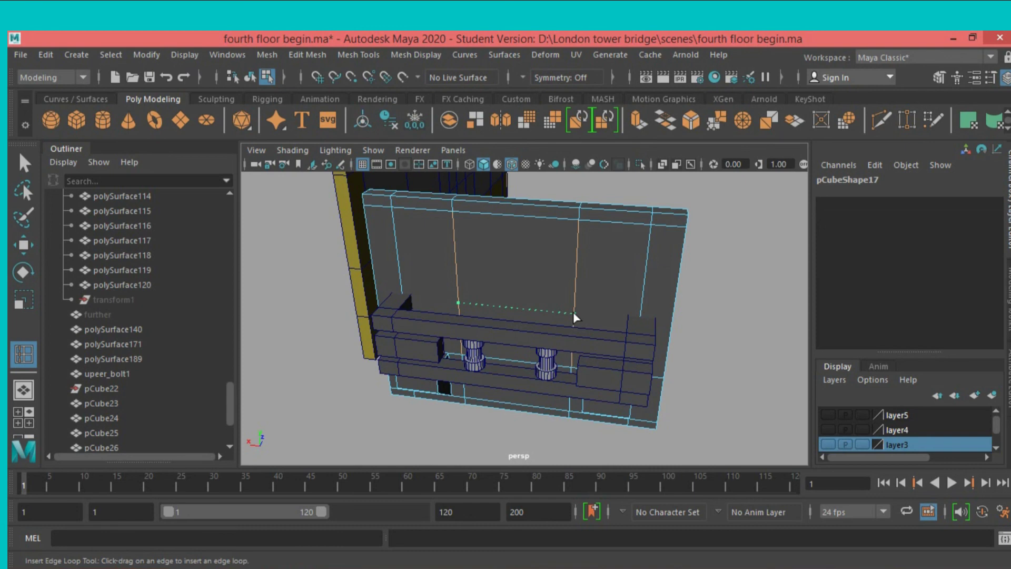
mouse_move(573, 312)
left_mouse_down()
mouse_move(560, 301)
mouse_move(637, 312)
left_mouse_up()
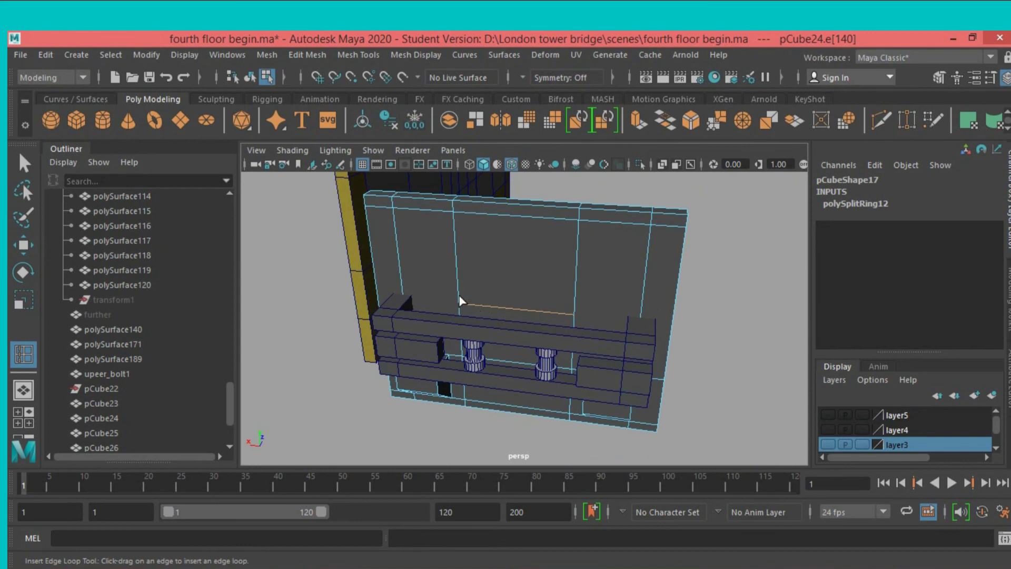
left_click_drag(400, 280, 399, 289)
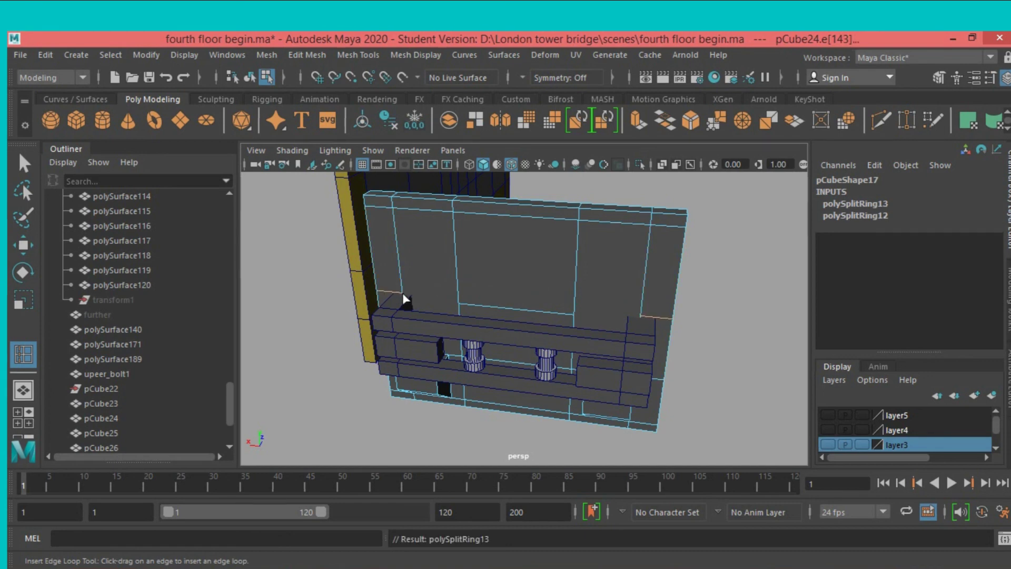
mouse_move(470, 298)
left_mouse_down("alt")
mouse_move(516, 296)
mouse_move(504, 302)
left_mouse_up("alt")
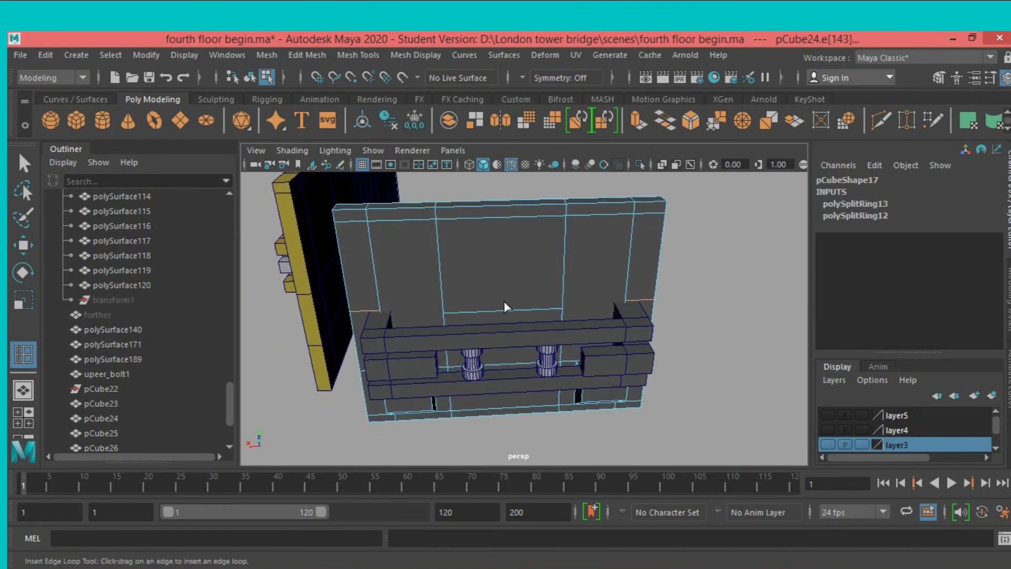
key("ctrl+z")
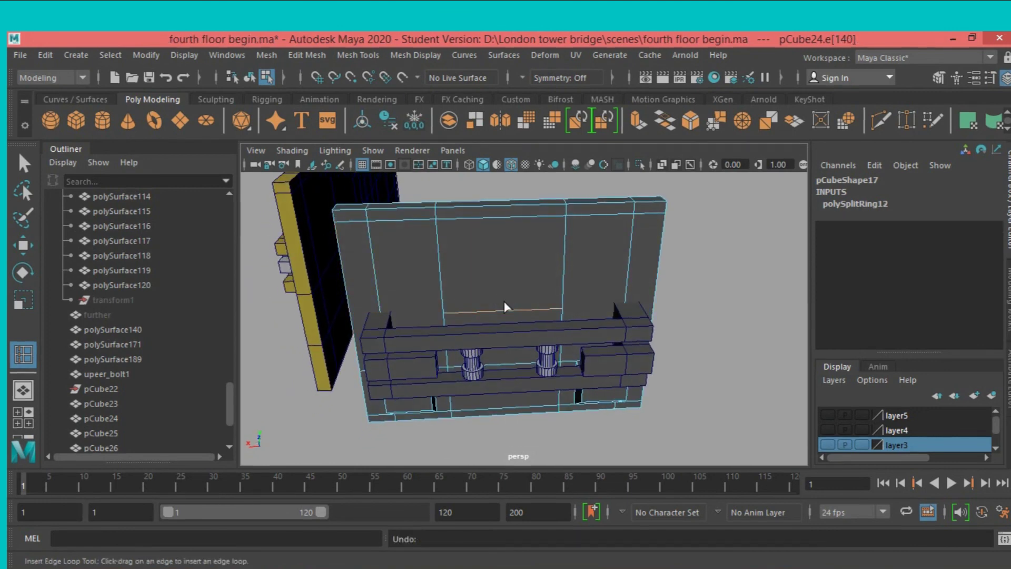
key("ctrl+z")
left_click_drag(378, 299, 378, 310)
mouse_move(682, 312)
left_mouse_down("alt")
mouse_move(591, 298)
mouse_move(655, 323)
mouse_move(675, 313)
left_mouse_up("alt")
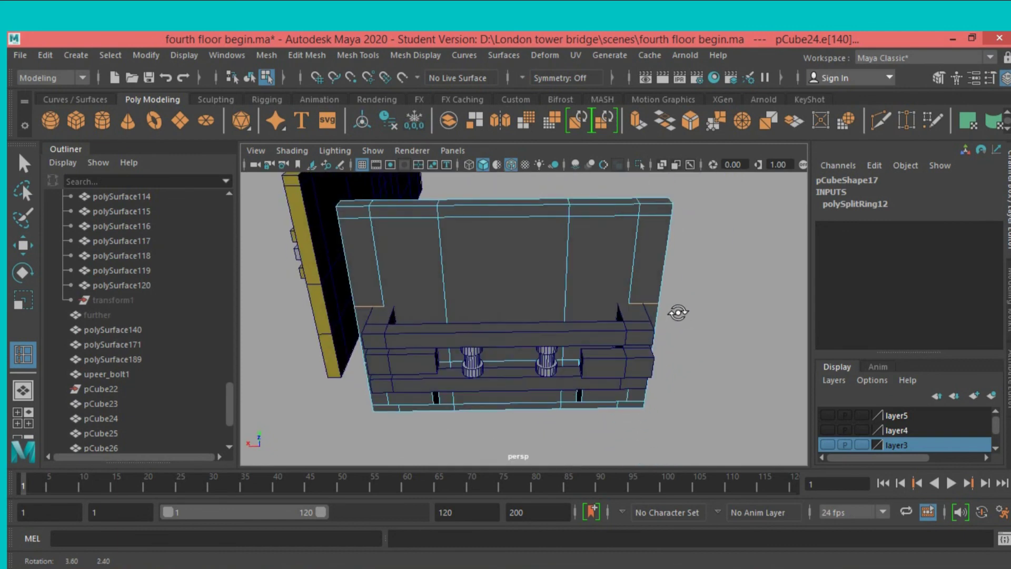
Cut a new edge across the wall panel just above the beams with Multi-Cut.
left_click(23, 163)
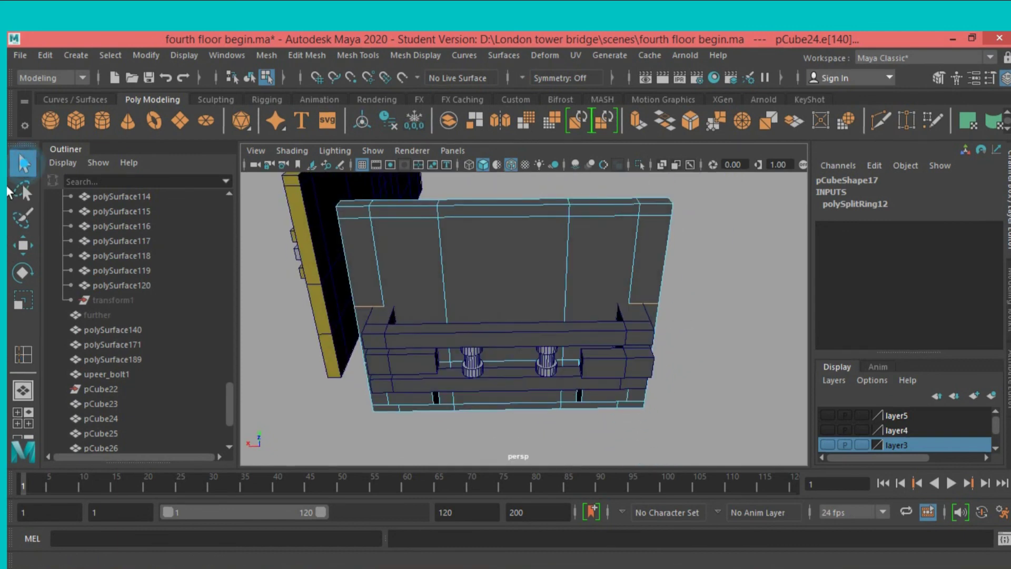
left_click(878, 125)
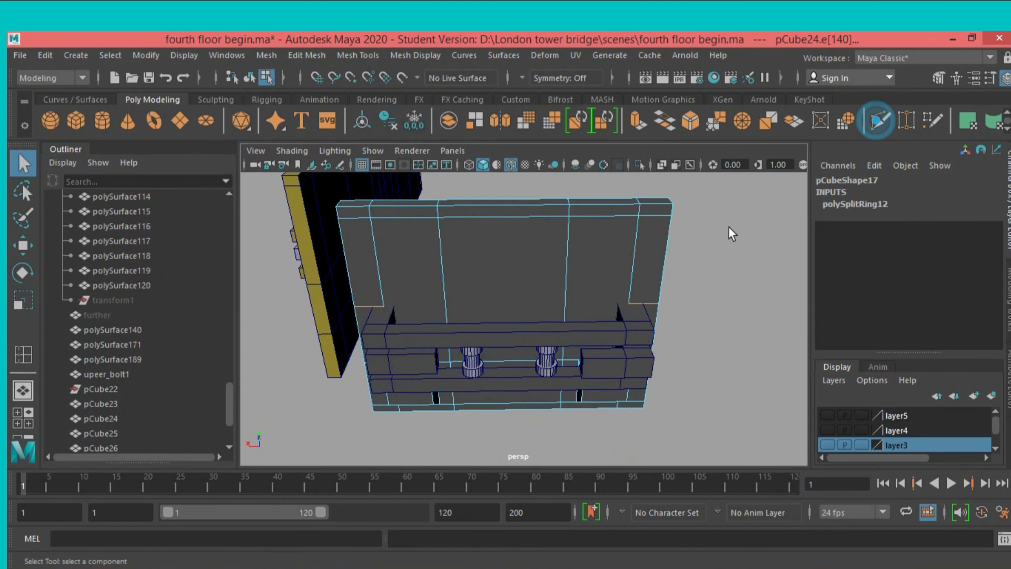
left_click(628, 303)
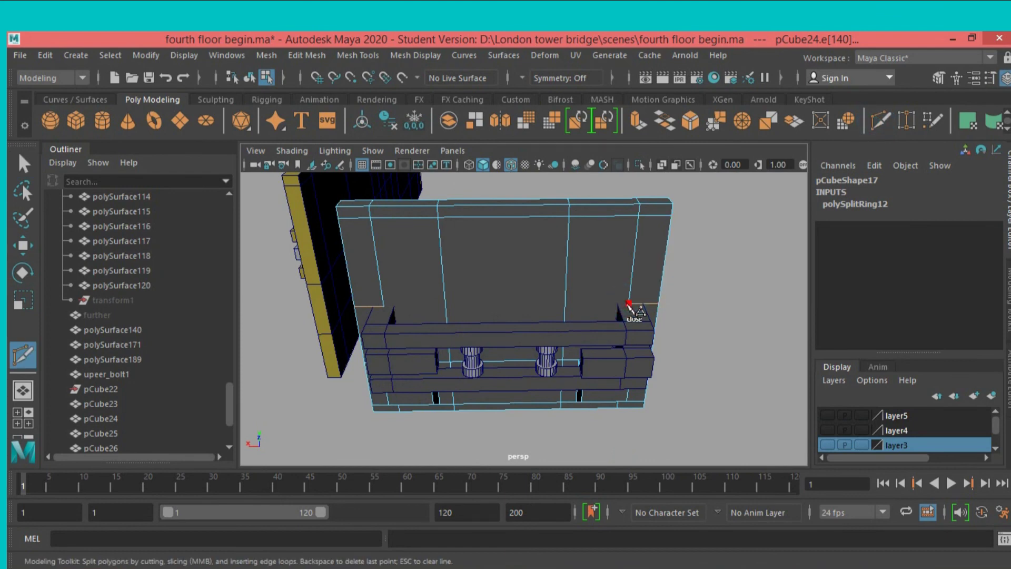
left_click(384, 306)
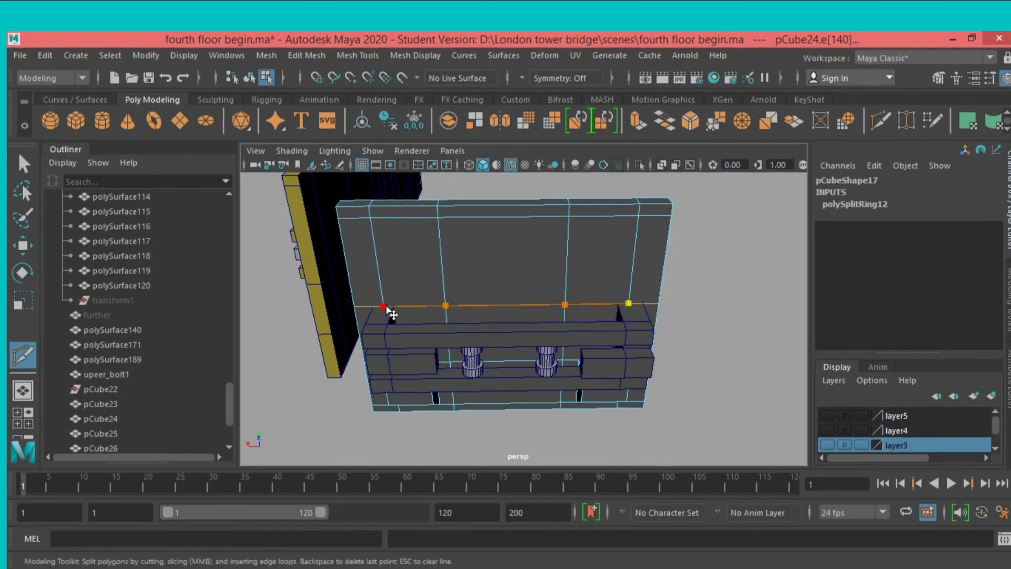
key("Return")
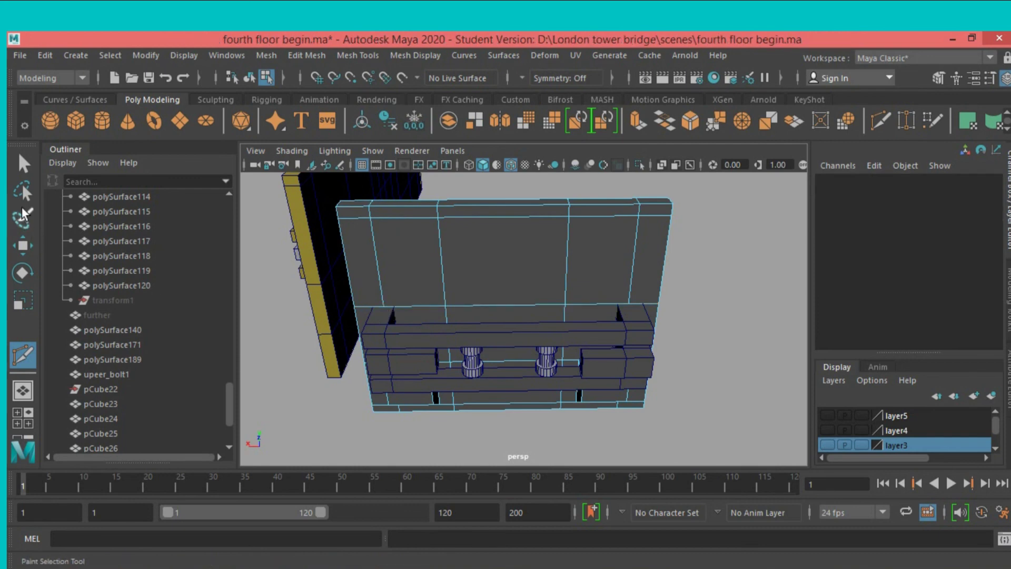
Delete the construction history of the wall panel pCube24.
left_click(23, 168)
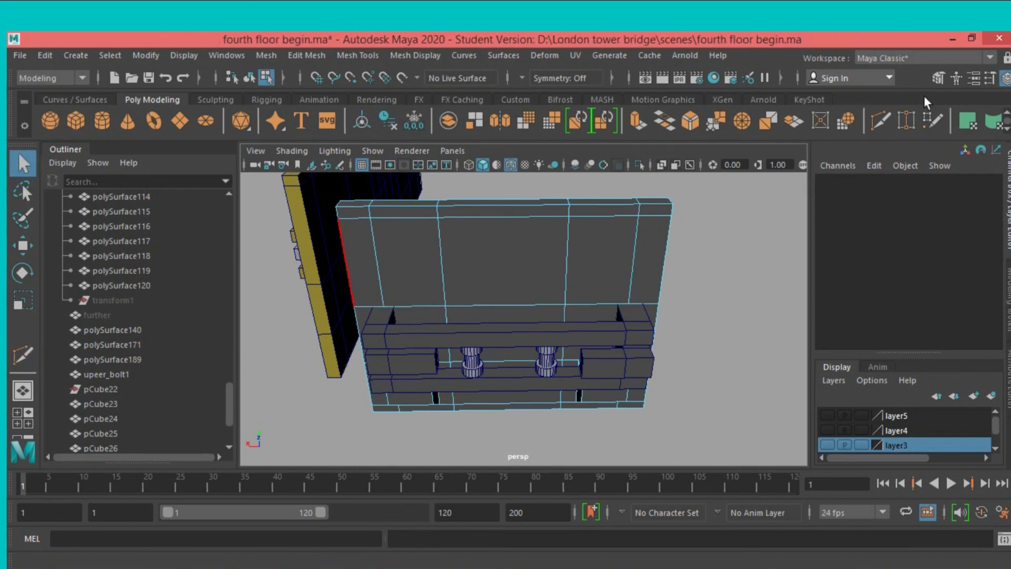
left_click(938, 78)
left_click(653, 248)
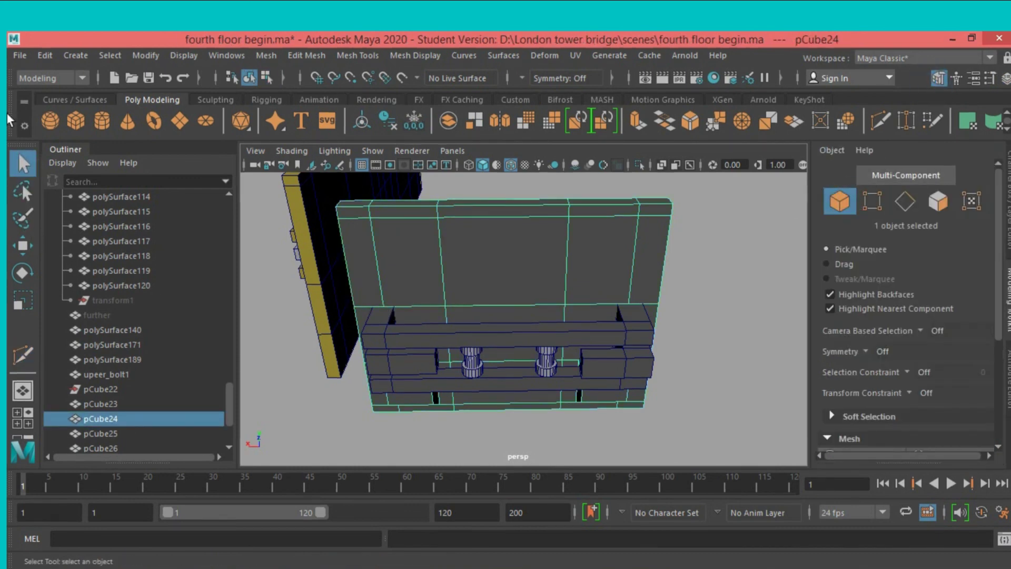
left_click(51, 54)
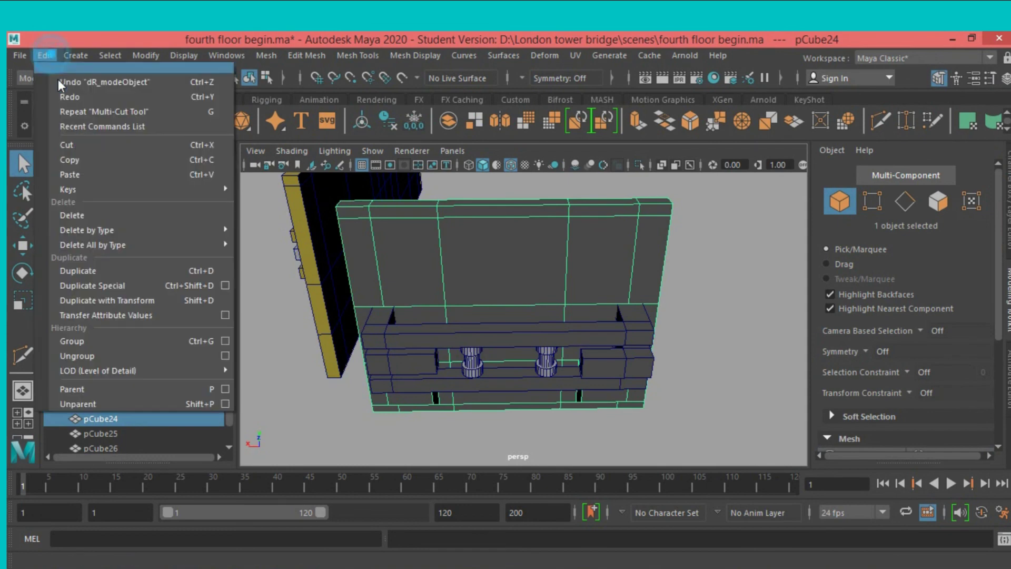
left_click(185, 231)
left_click(252, 232)
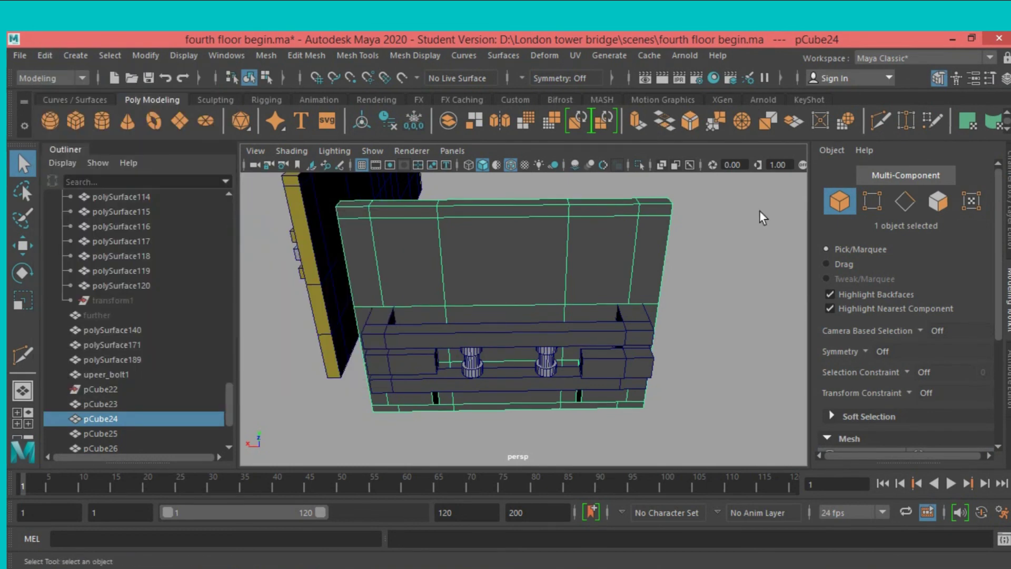
Extrude the three window faces above the beams with a 0.5 offset to inset them.
left_click(938, 201)
left_click(608, 272)
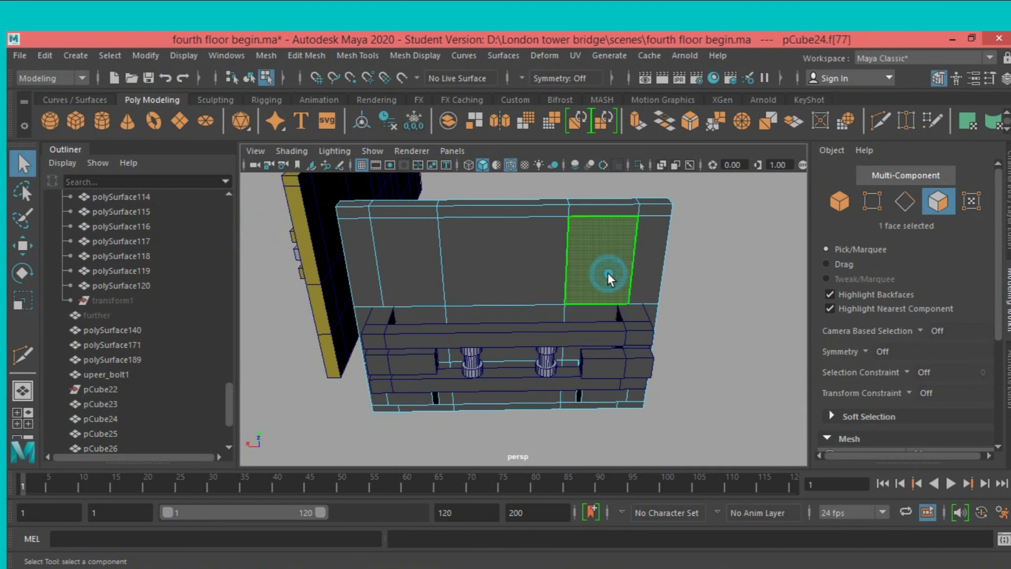
left_click(532, 279, "shift")
left_click(417, 271, "shift")
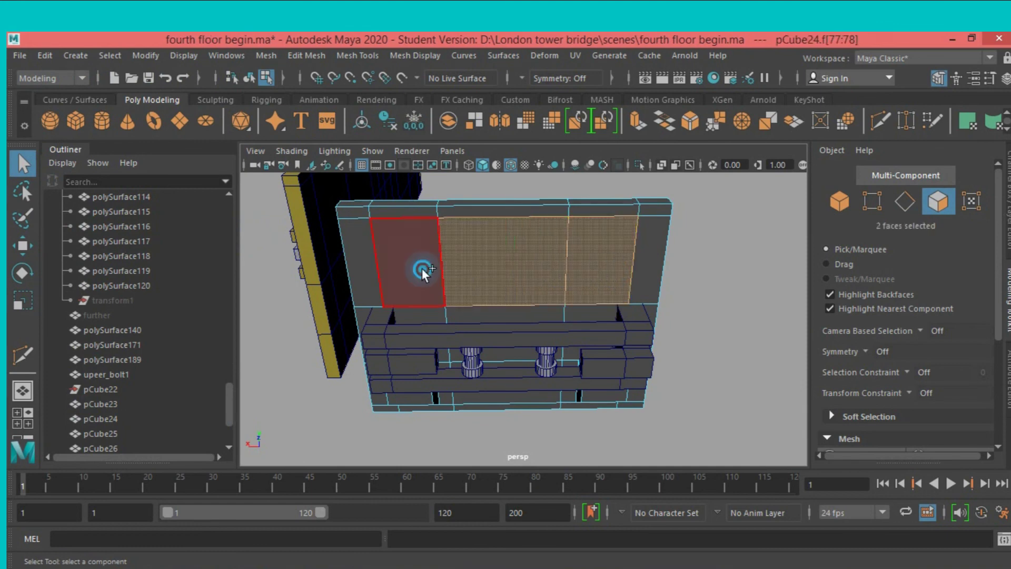
mouse_move(636, 283)
left_mouse_down("alt")
mouse_move(654, 289)
mouse_move(653, 323)
left_mouse_up("alt")
scroll(653, 324, "up", 2)
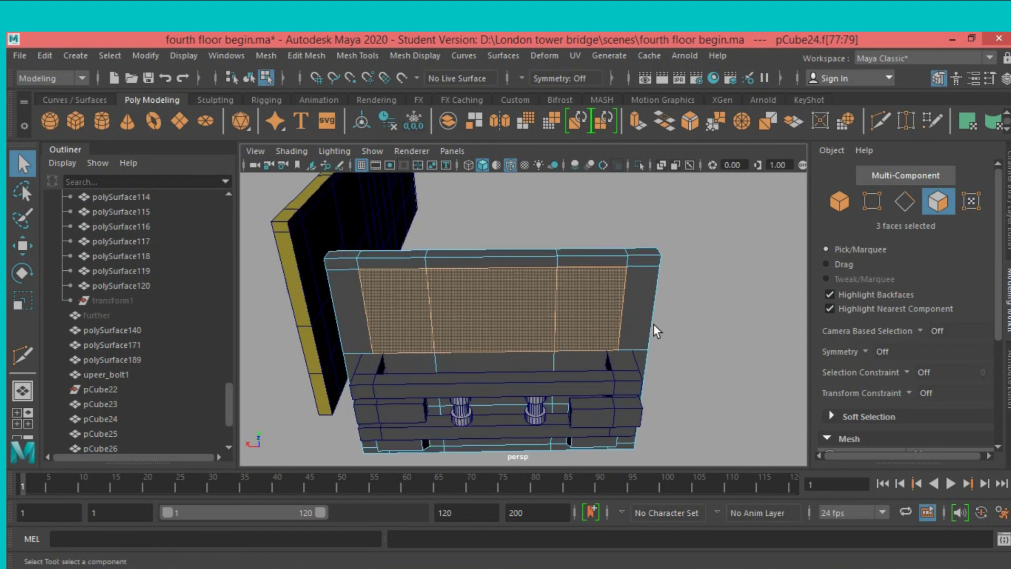
left_click(641, 118)
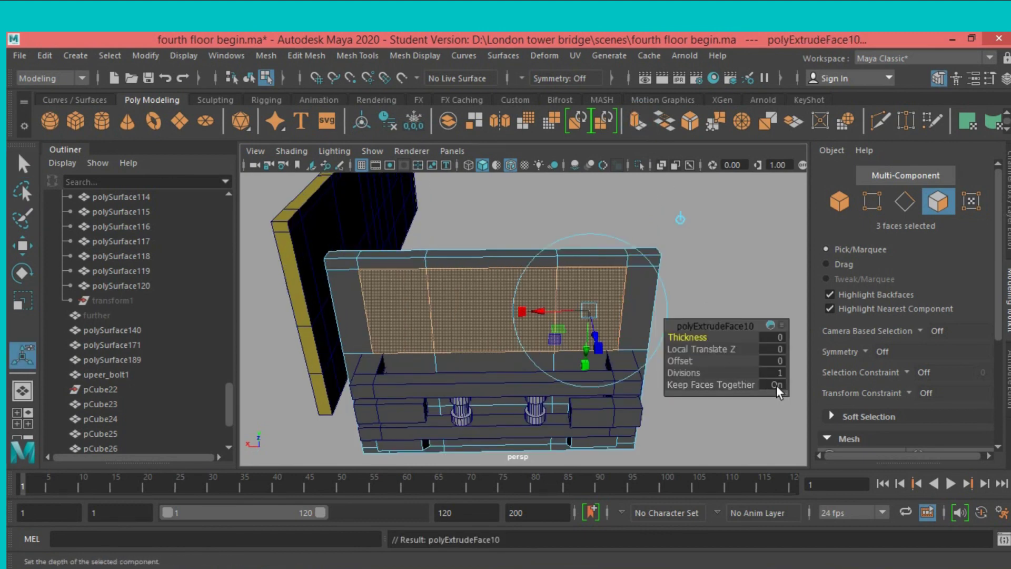
left_click(771, 362)
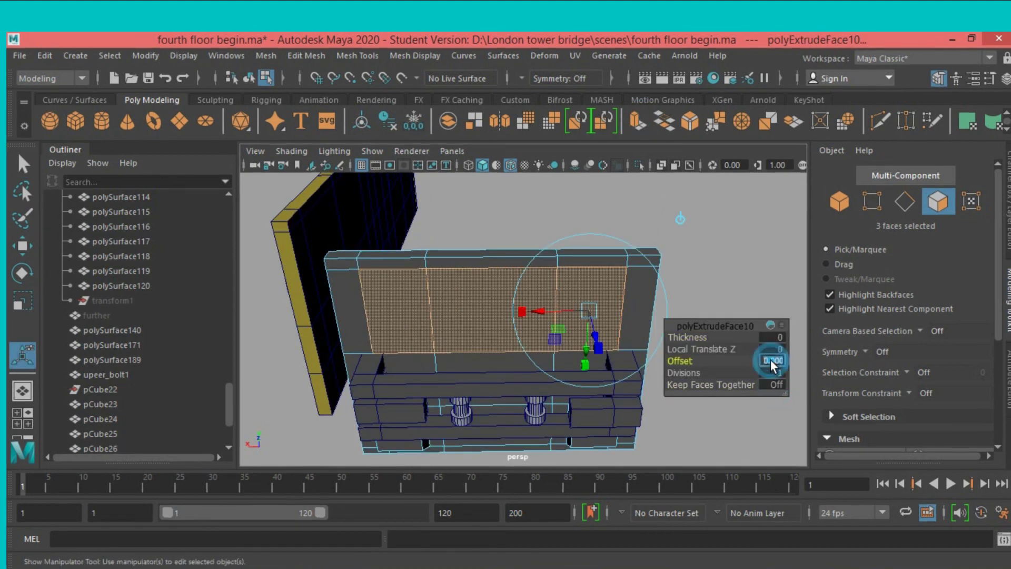
type(".5")
key("Return")
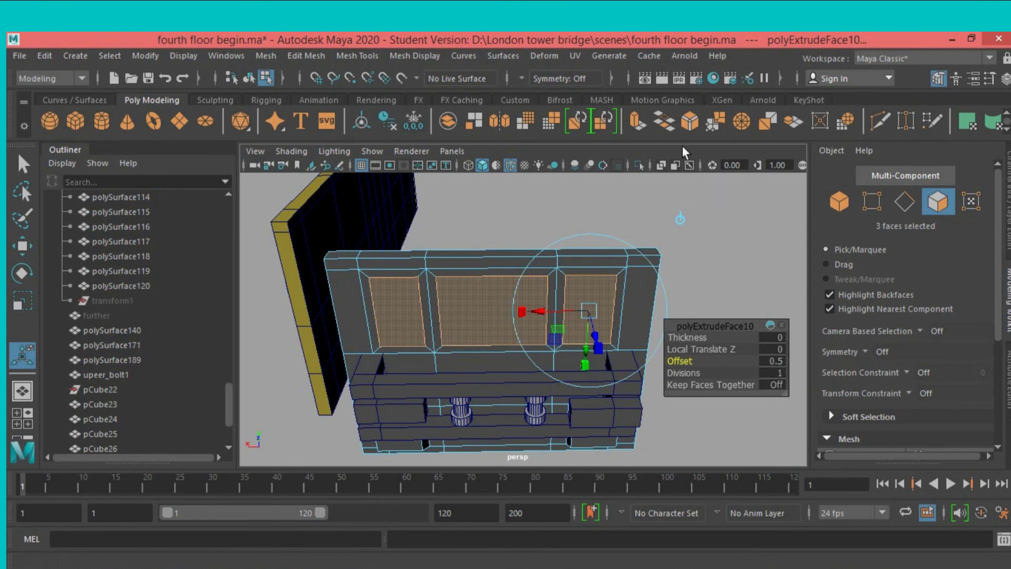
Extrude the window faces again and push them into the wall to Local Translate Z -0.648.
left_click(640, 121)
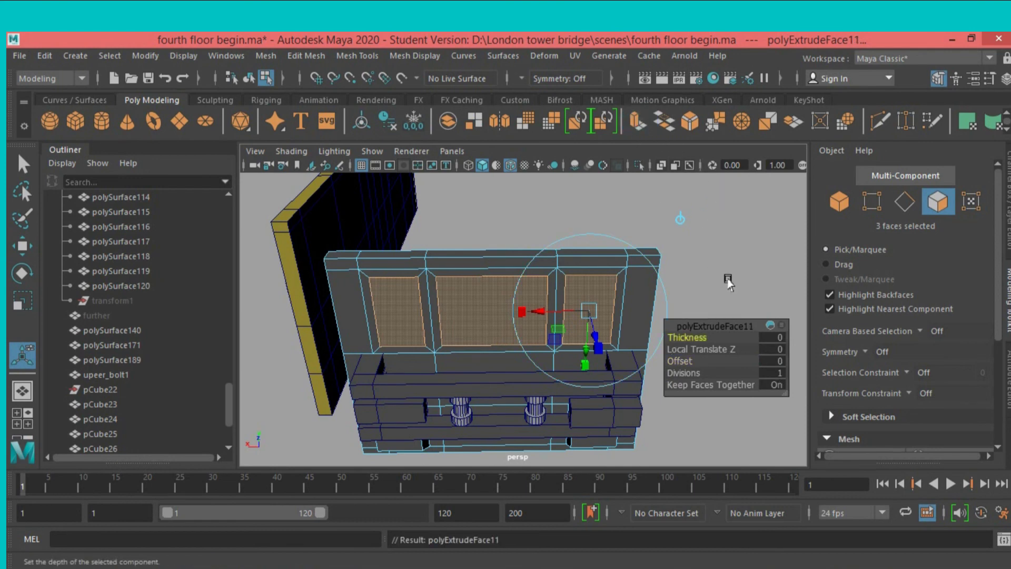
left_click_drag(727, 279, 542, 363, "alt")
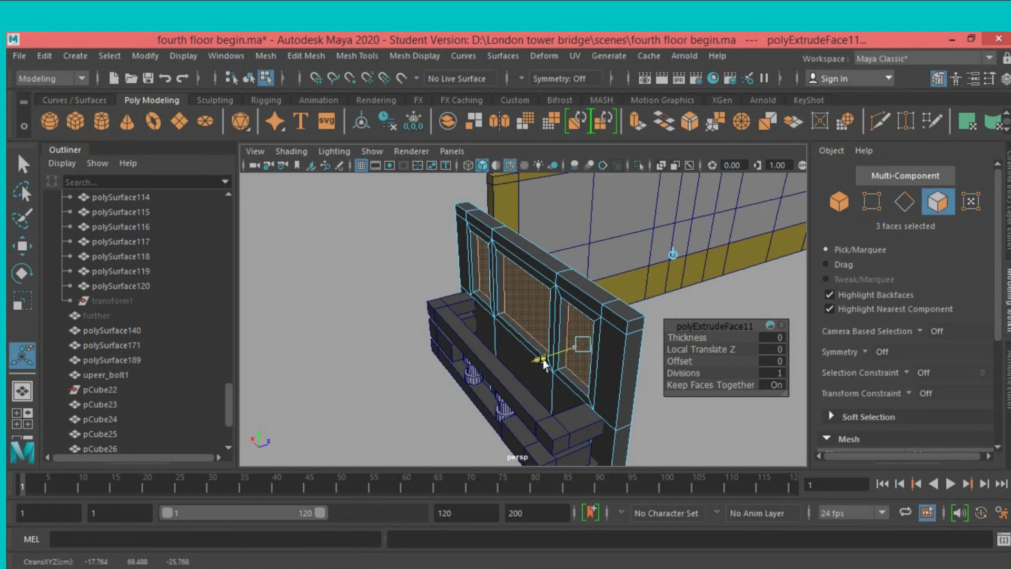
mouse_move(544, 363)
left_mouse_down("alt")
mouse_move(504, 354)
mouse_move(487, 323)
left_mouse_up("alt")
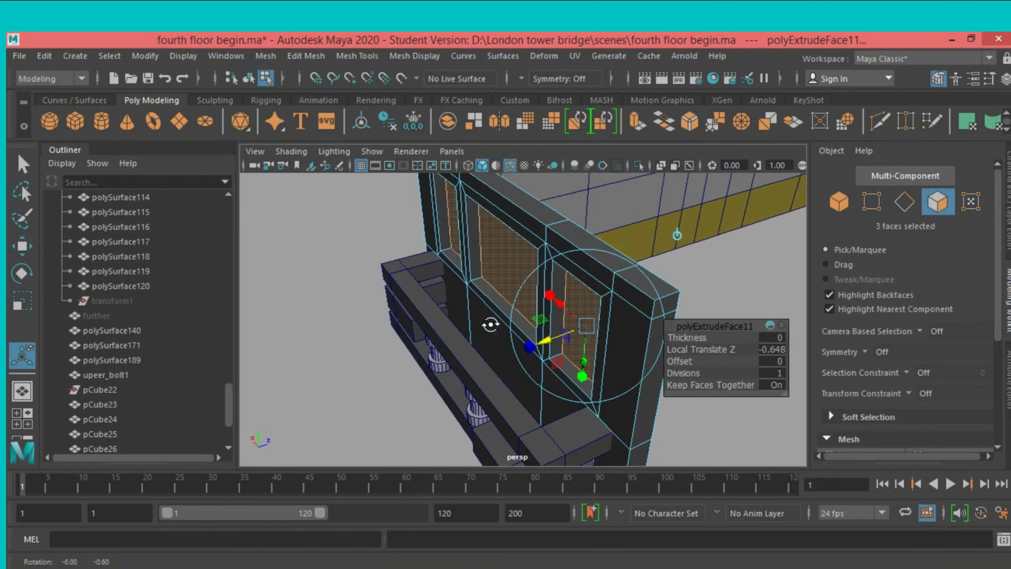
Set the Insert Edge Loop tool to insert multiple edge loops, with the count set to 1.
left_click(361, 53)
left_click(388, 166)
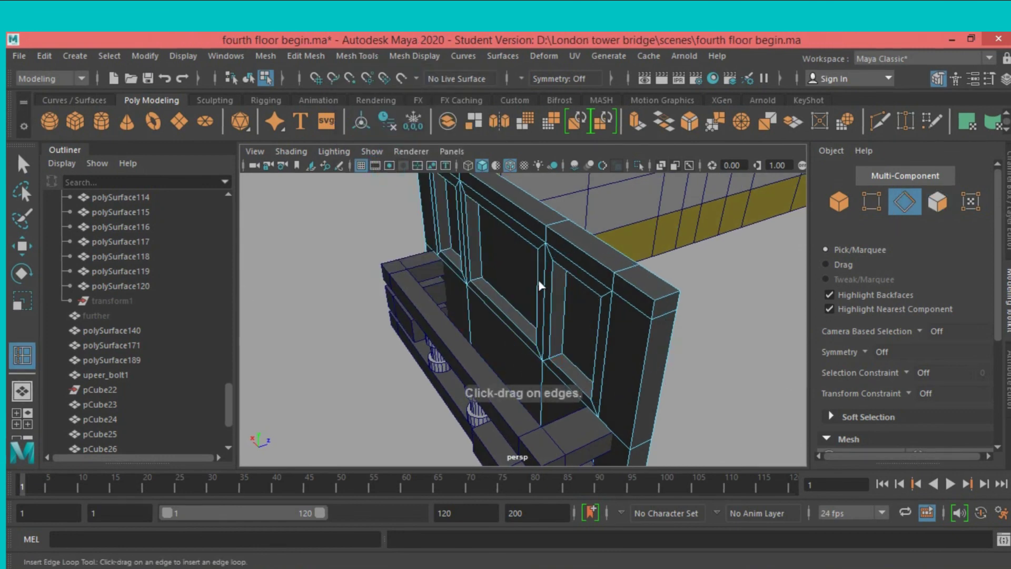
double_click(18, 358)
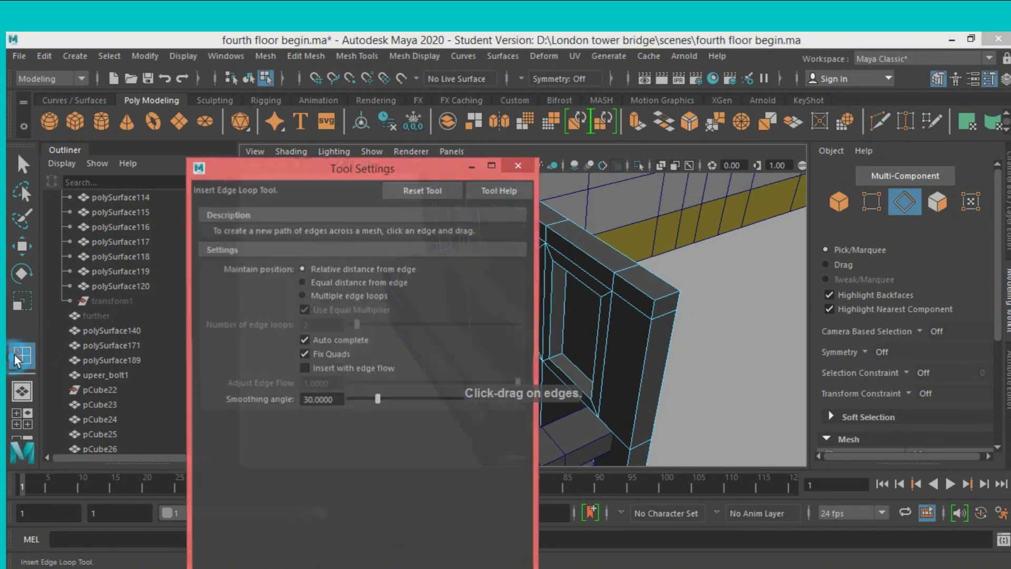
left_click(302, 295)
left_click(311, 324)
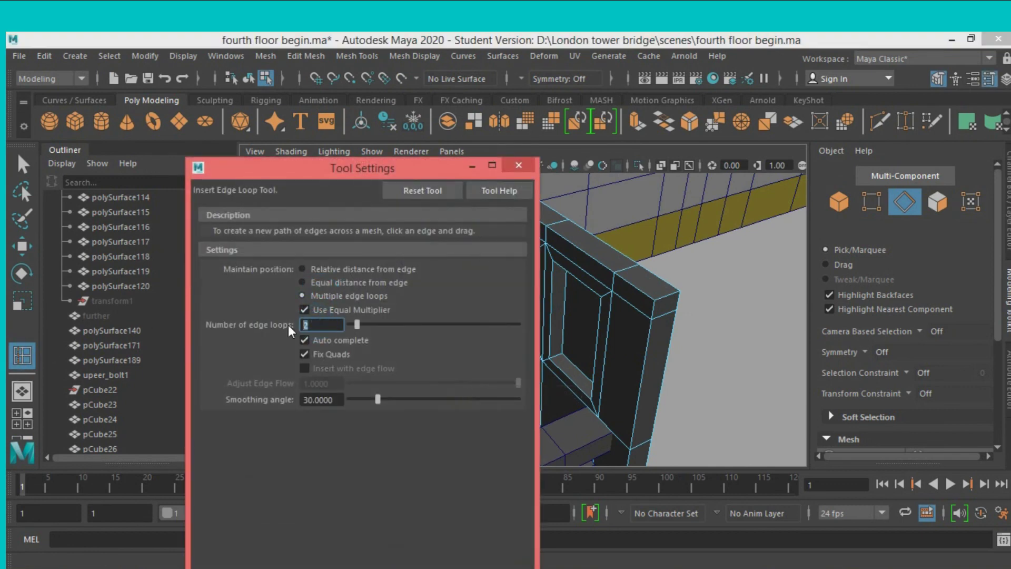
type("1")
key("Return")
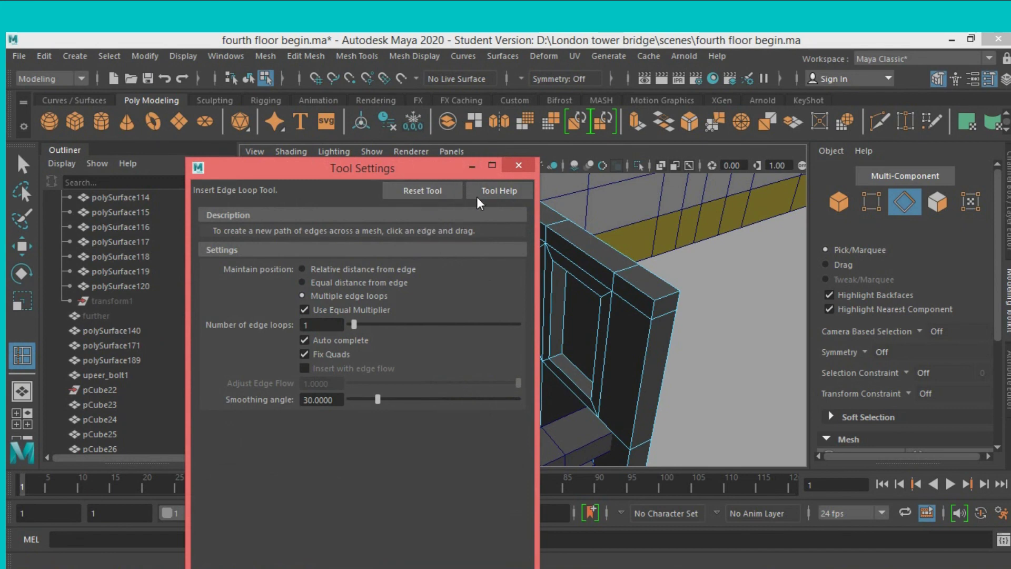
left_click(519, 166)
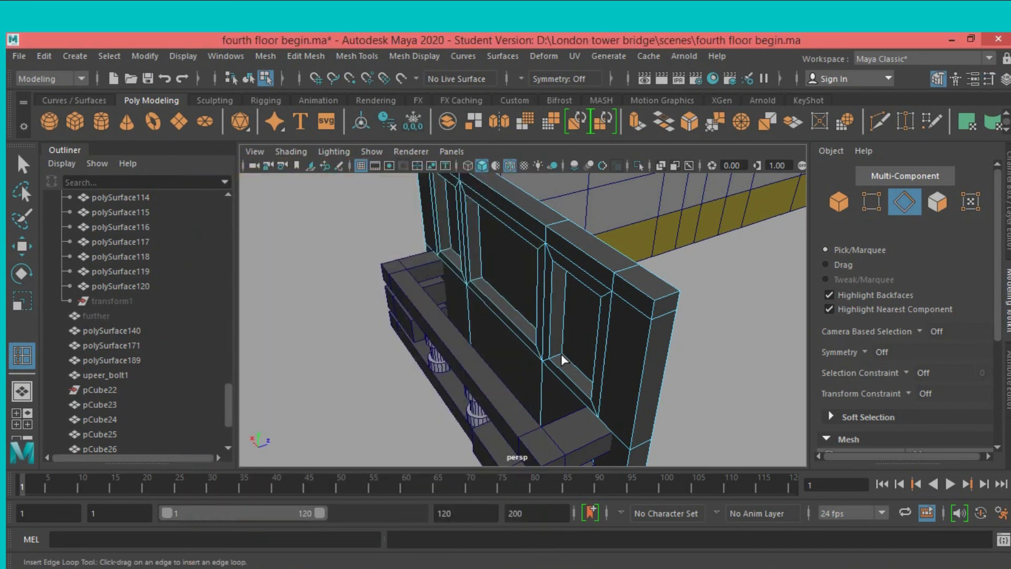
Insert edge loops near the rims of the window recesses to outline thin inner frame strips.
left_click(557, 353)
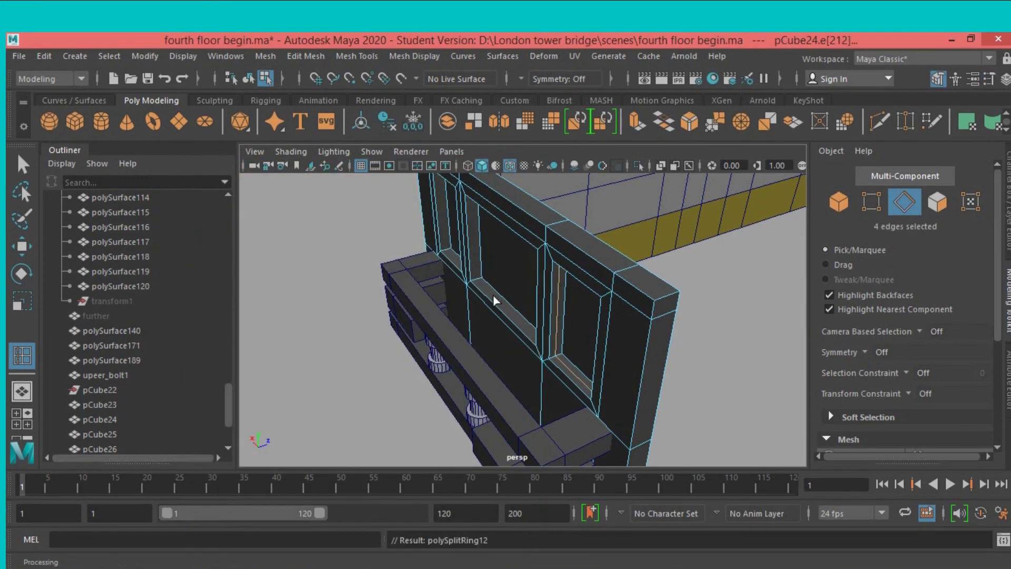
left_click(477, 276)
mouse_move(439, 302)
left_mouse_down("alt")
mouse_move(429, 294)
mouse_move(514, 289)
left_mouse_up("alt")
right_click_drag(485, 293, 573, 301, "alt")
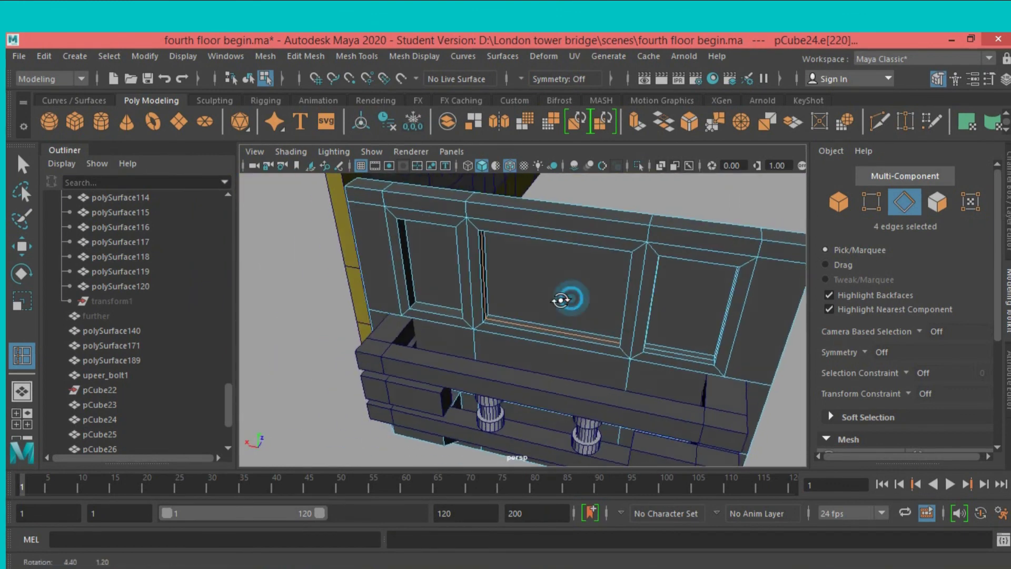
left_click_drag(573, 302, 543, 310, "alt")
left_click(433, 287)
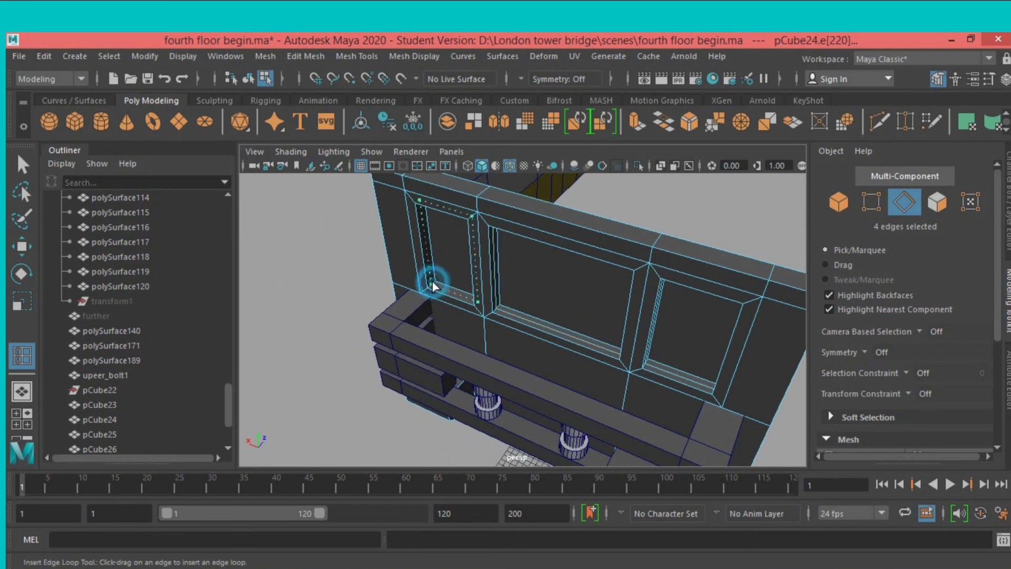
left_click_drag(430, 289, 364, 306, "alt")
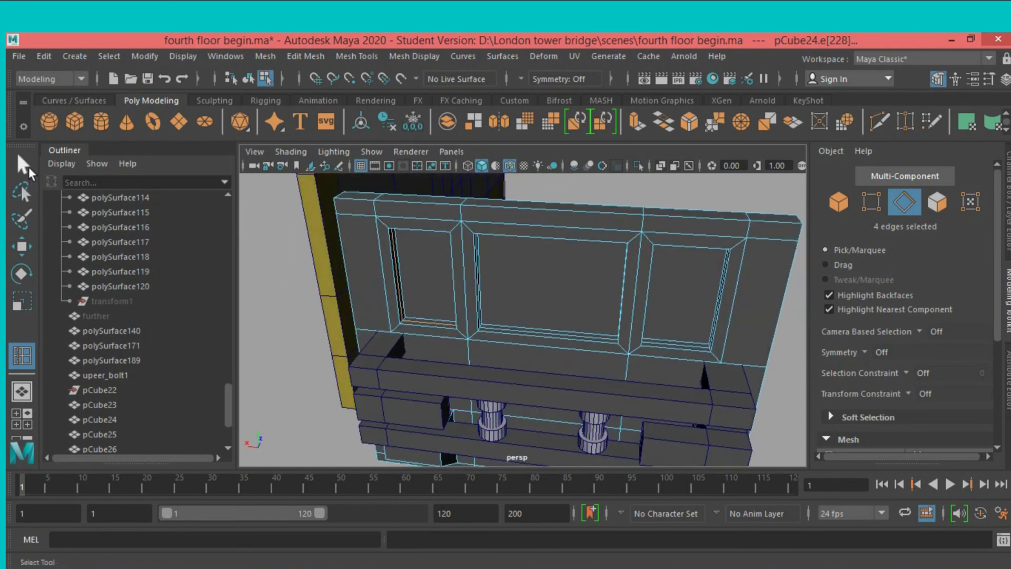
left_click(22, 165)
left_click_drag(290, 249, 287, 274, "alt")
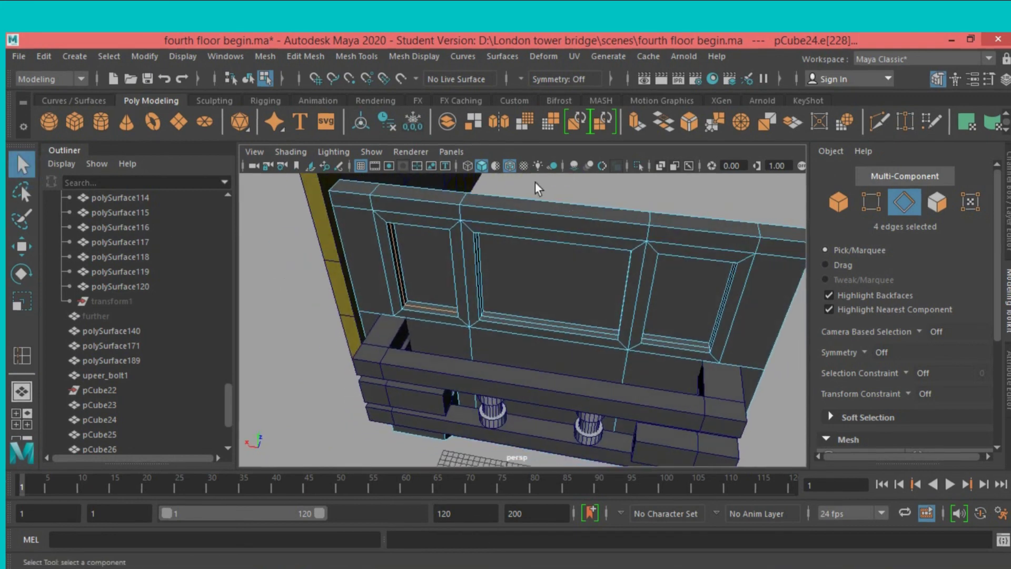
Select the inner frame face loops of the left and middle windows.
left_click(937, 202)
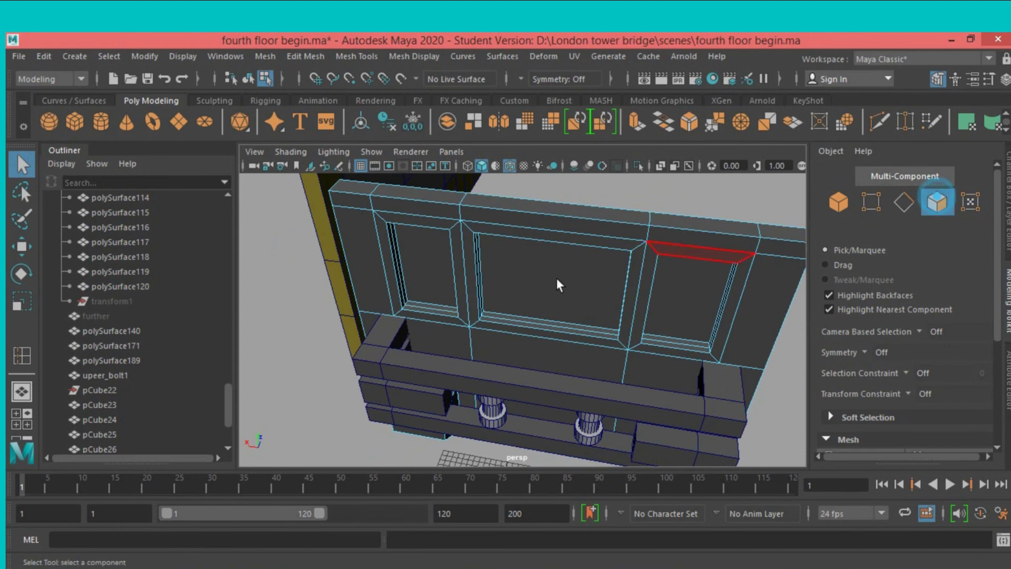
left_click(442, 306)
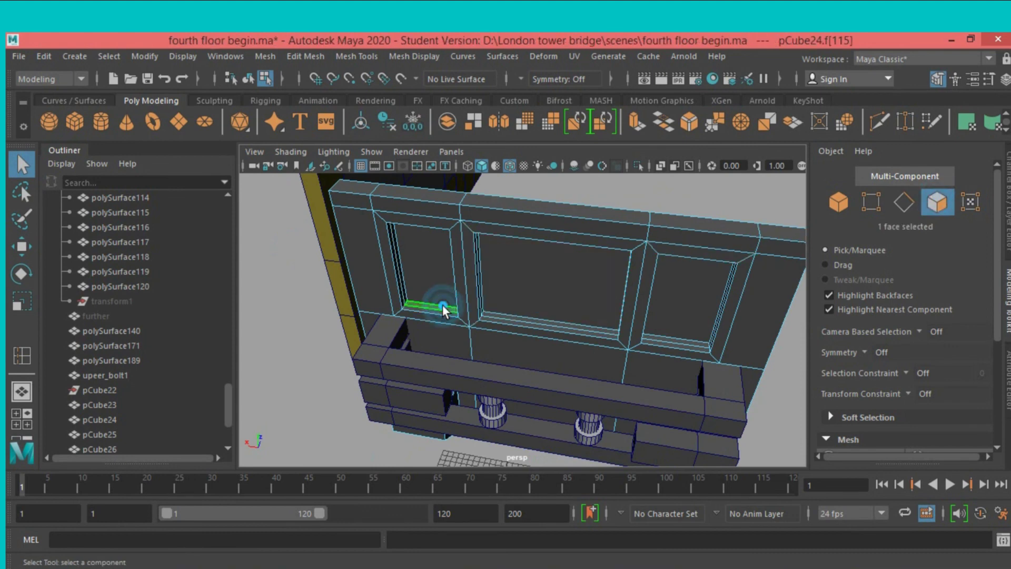
double_click(403, 282)
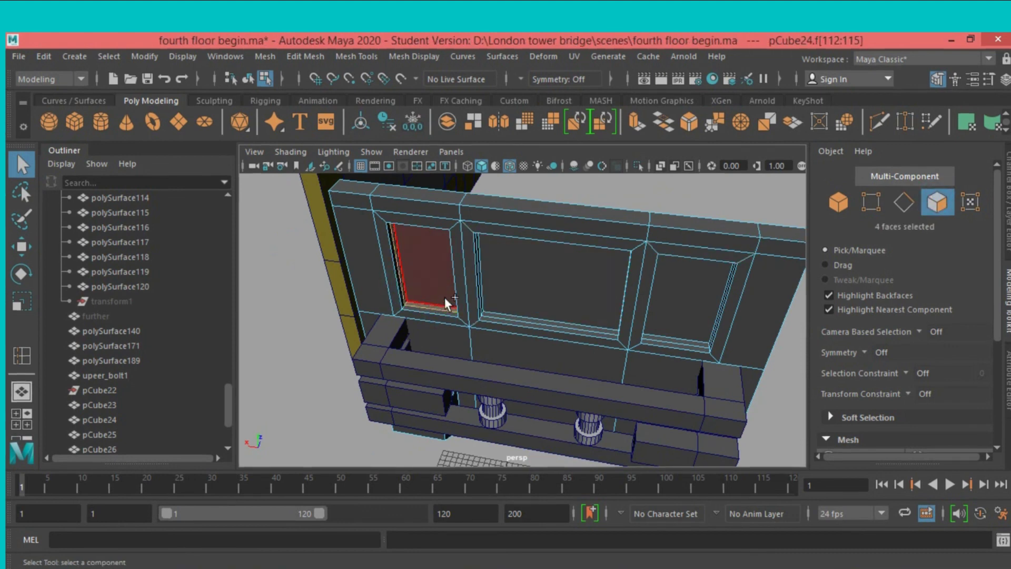
left_click(566, 325, "shift")
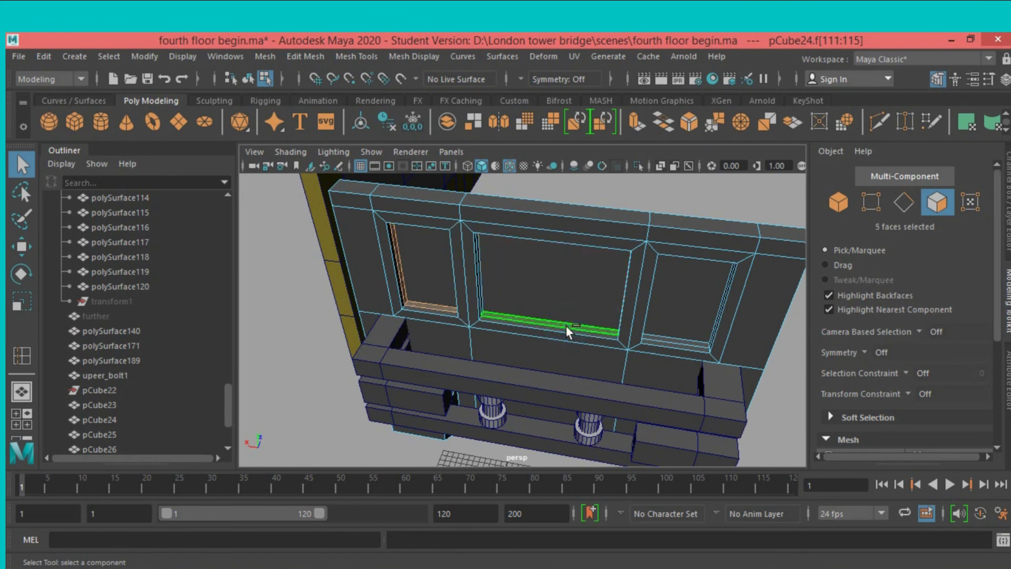
mouse_move(545, 324)
left_mouse_down("alt")
mouse_move(592, 323)
mouse_move(640, 303)
left_mouse_up("alt")
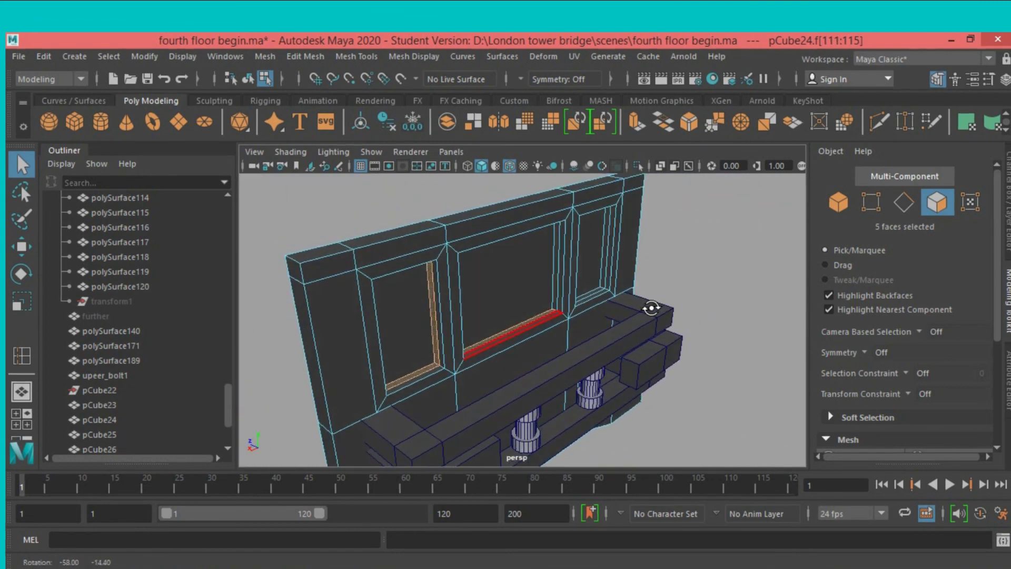
double_click(556, 290, "shift")
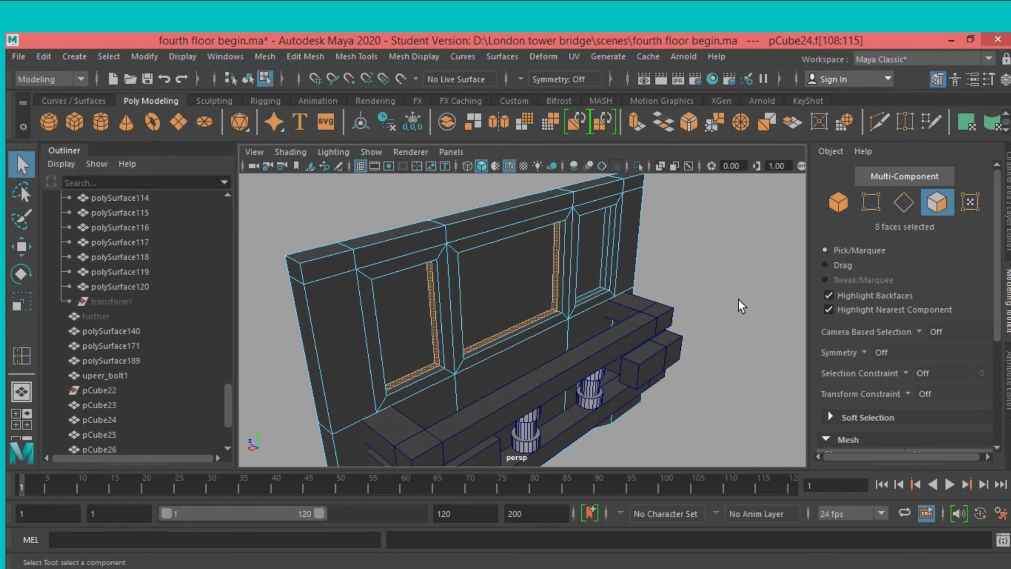
Add the right window's frame loop and extrude all twelve frame faces.
scroll(738, 299, "up", 2)
scroll(711, 300, "up", 2)
scroll(602, 352, "up", 2)
scroll(604, 348, "up", 2)
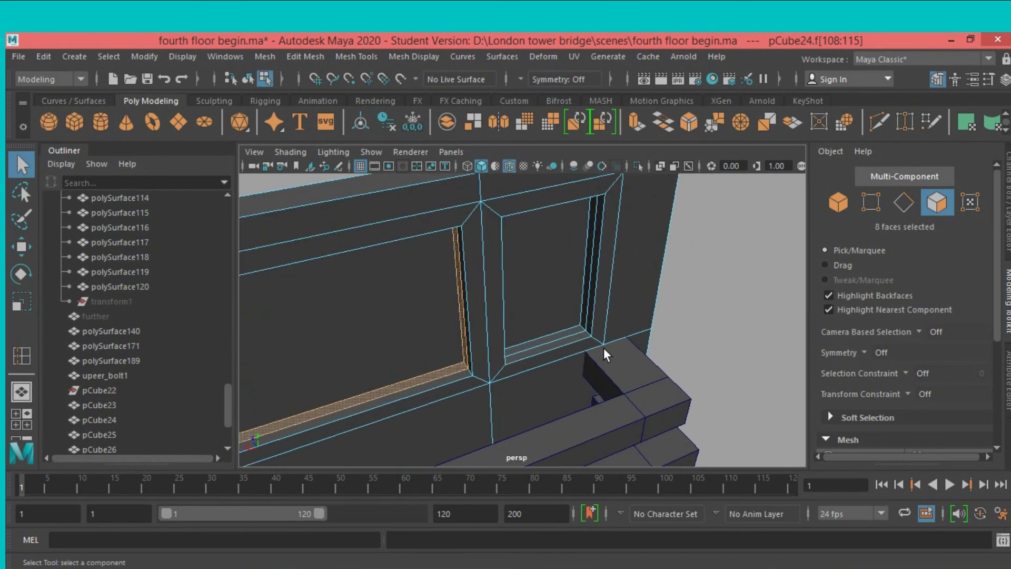
scroll(603, 348, "down", 1)
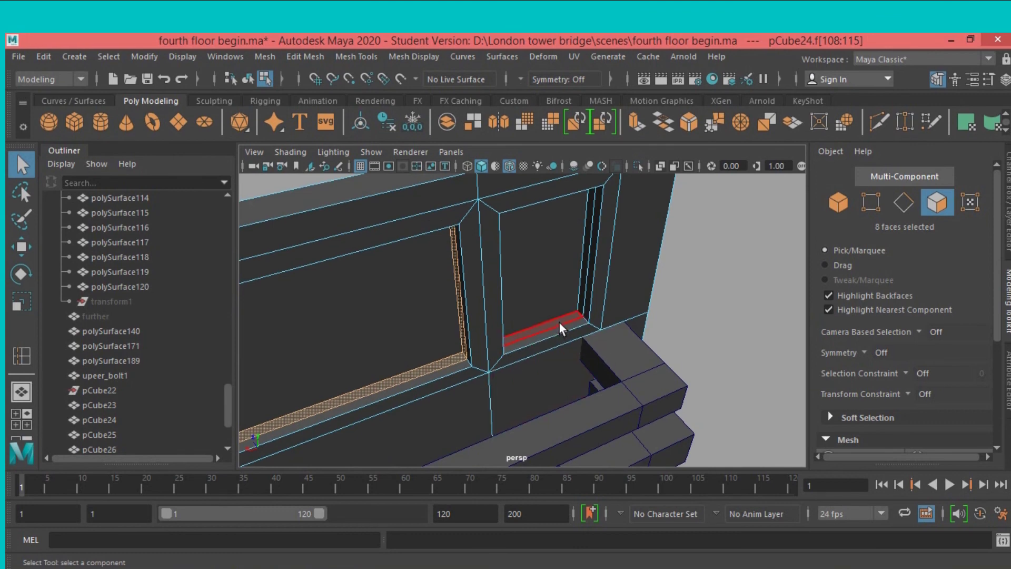
left_click(580, 298, "shift")
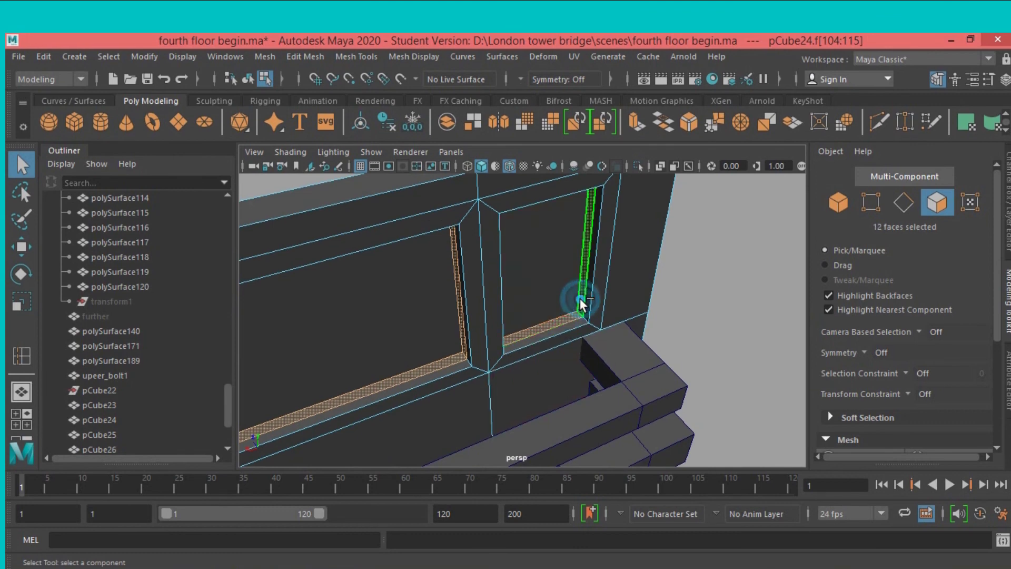
left_click_drag(580, 298, 674, 310, "alt")
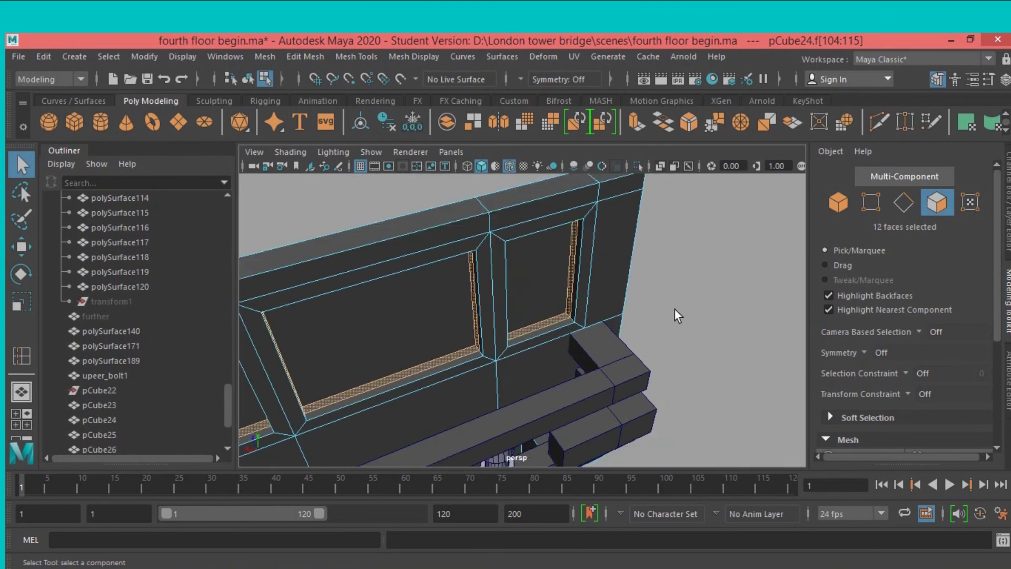
left_click(641, 131)
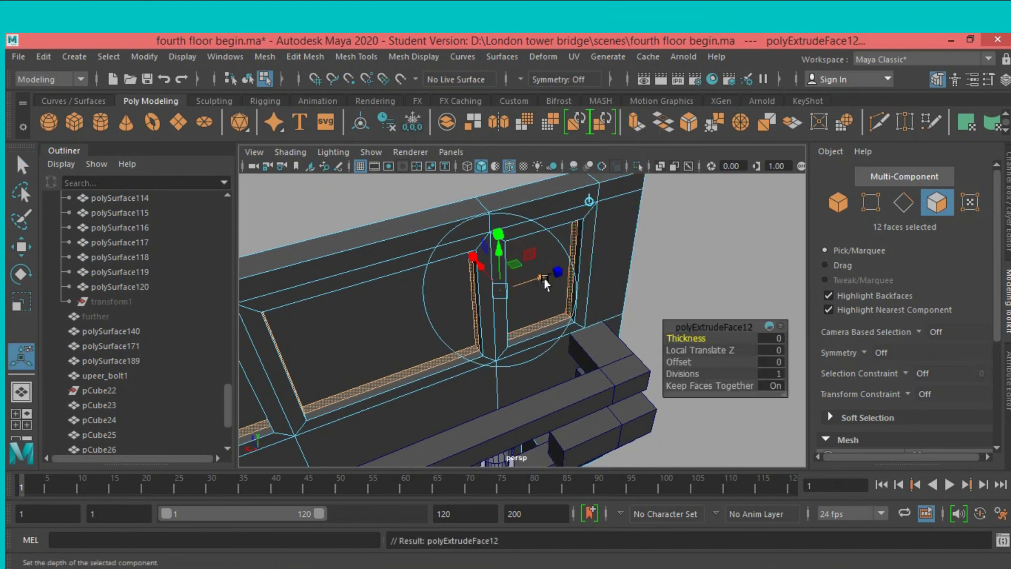
left_click_drag(545, 283, 562, 281)
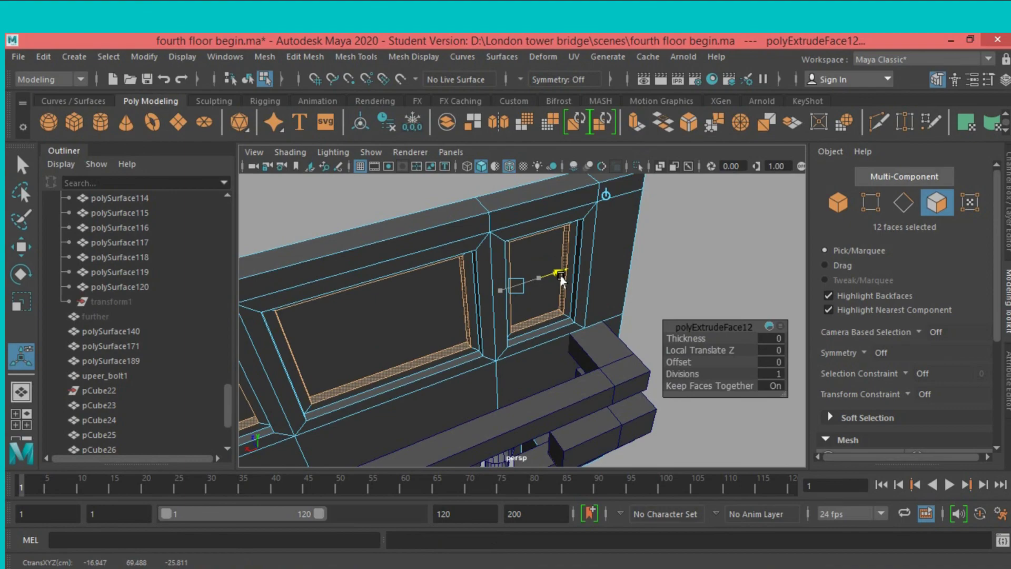